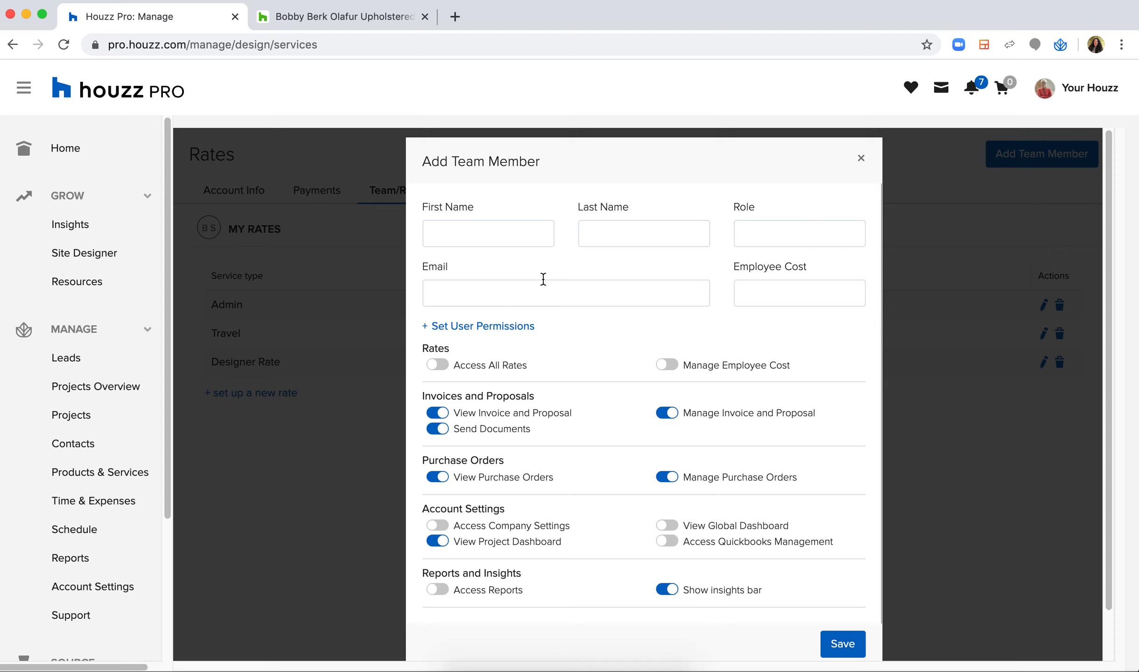
Examine the details and user permissions available for a new team member, and close the form without adding anyone
{"action": "scroll", "coordinate": [565, 273], "scroll_direction": "up", "scroll_amount": 2}
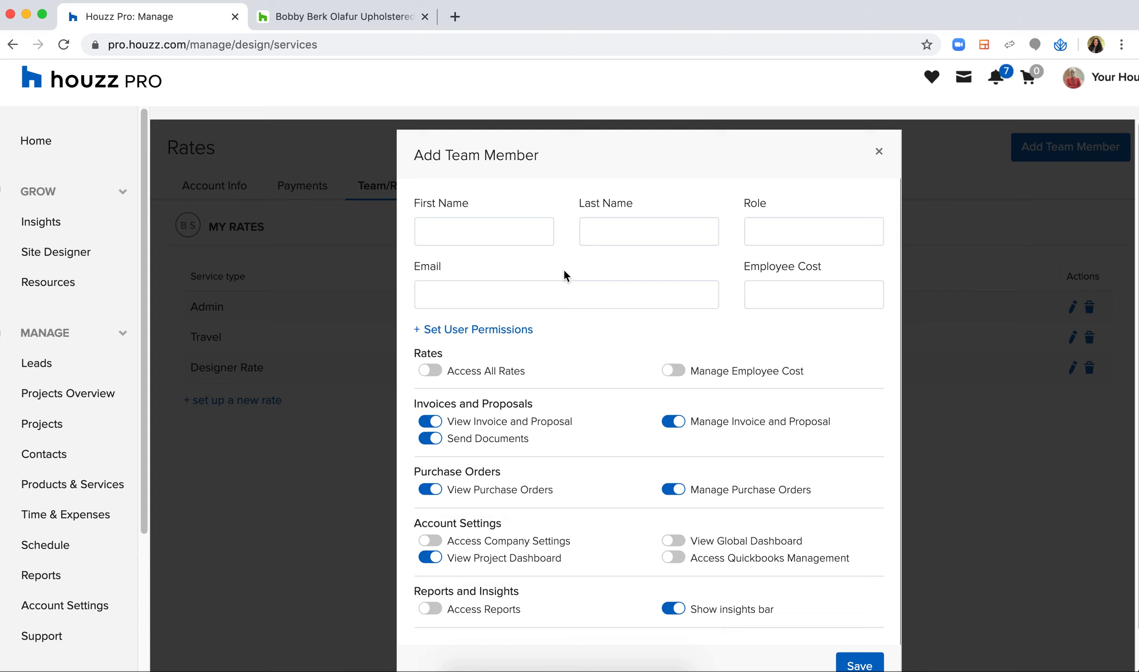
{"action": "scroll", "coordinate": [566, 392], "scroll_direction": "down", "scroll_amount": 2}
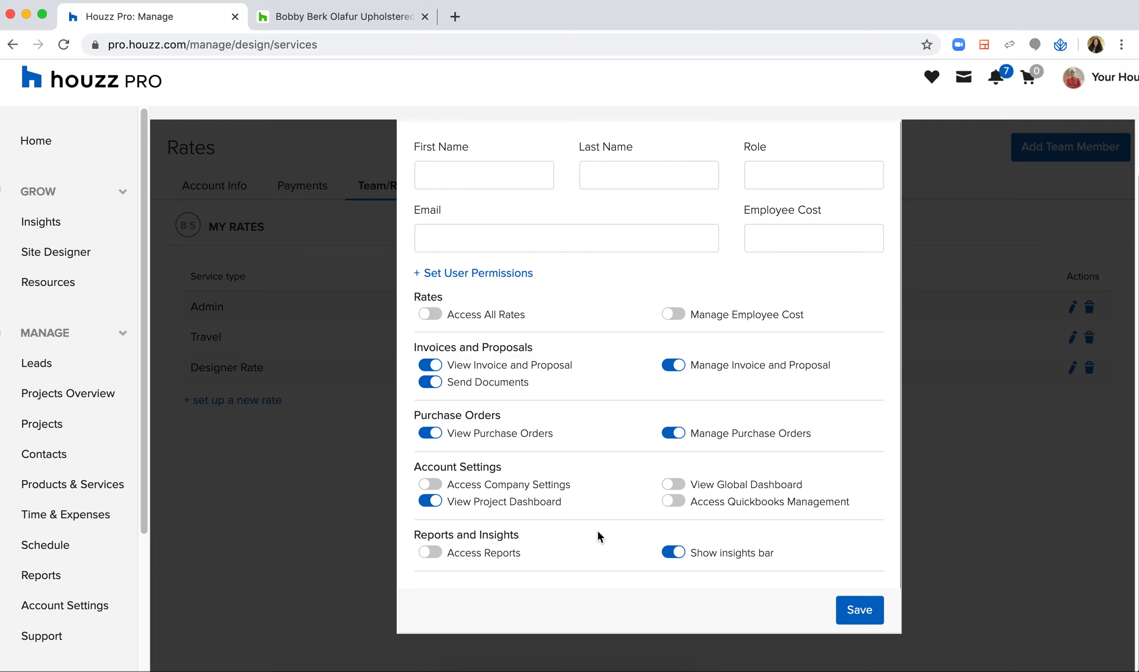
{"action": "scroll", "coordinate": [853, 444], "scroll_direction": "up", "scroll_amount": 3}
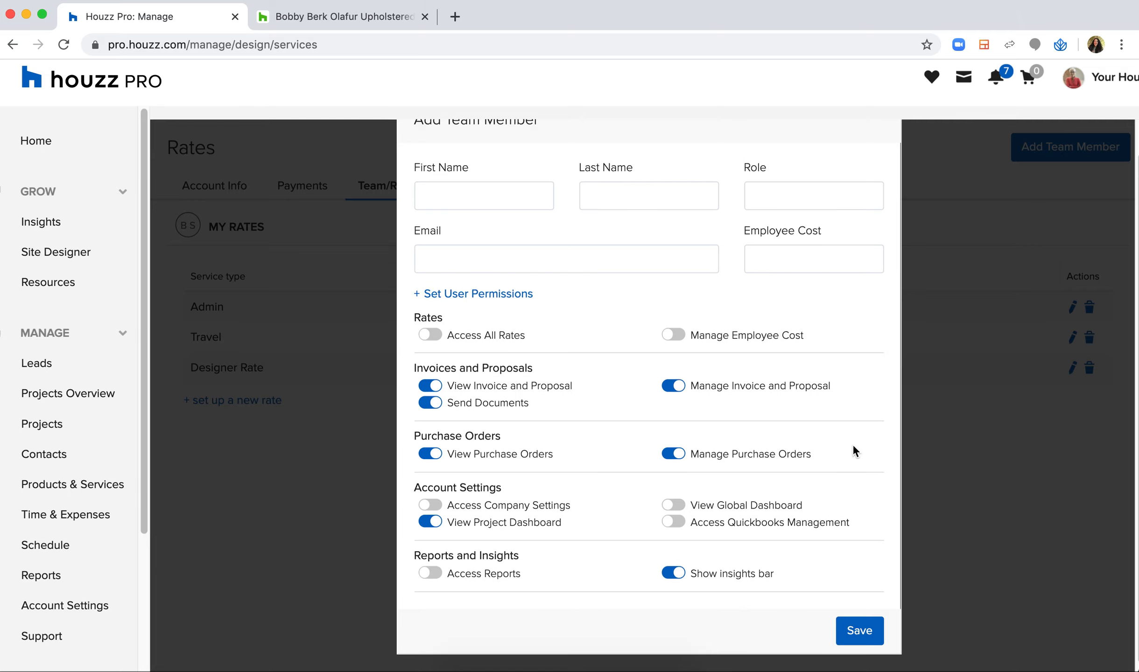
{"action": "left_click", "coordinate": [876, 165]}
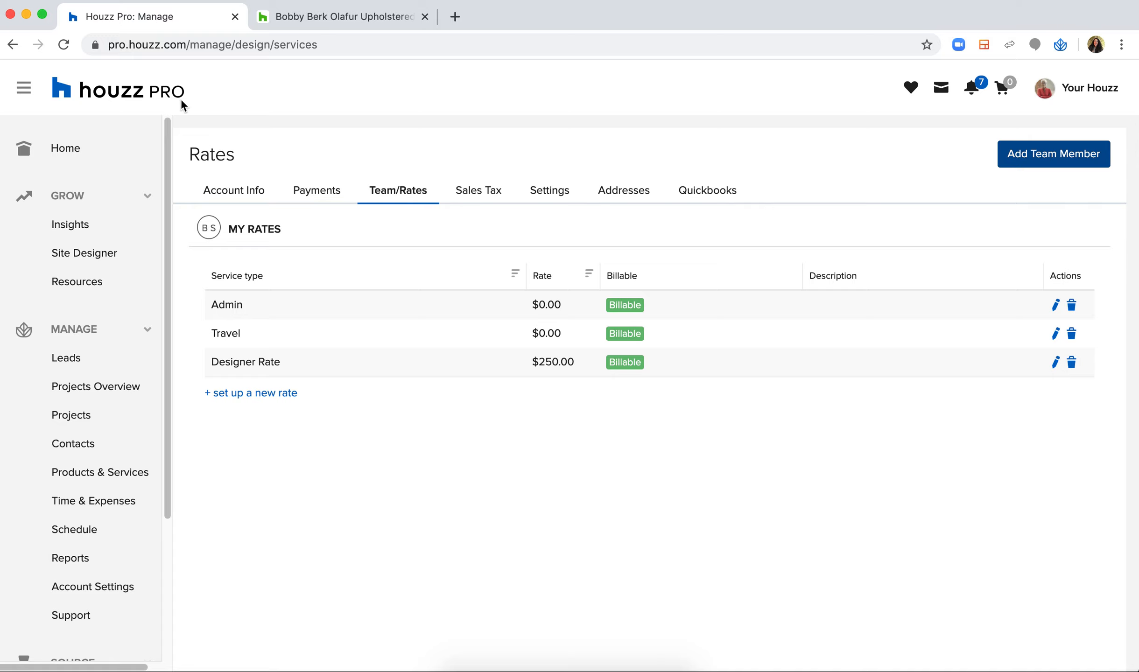
Open the account's sales tax settings and examine the default taxable items and the list of tax rates
{"action": "left_click", "coordinate": [488, 200]}
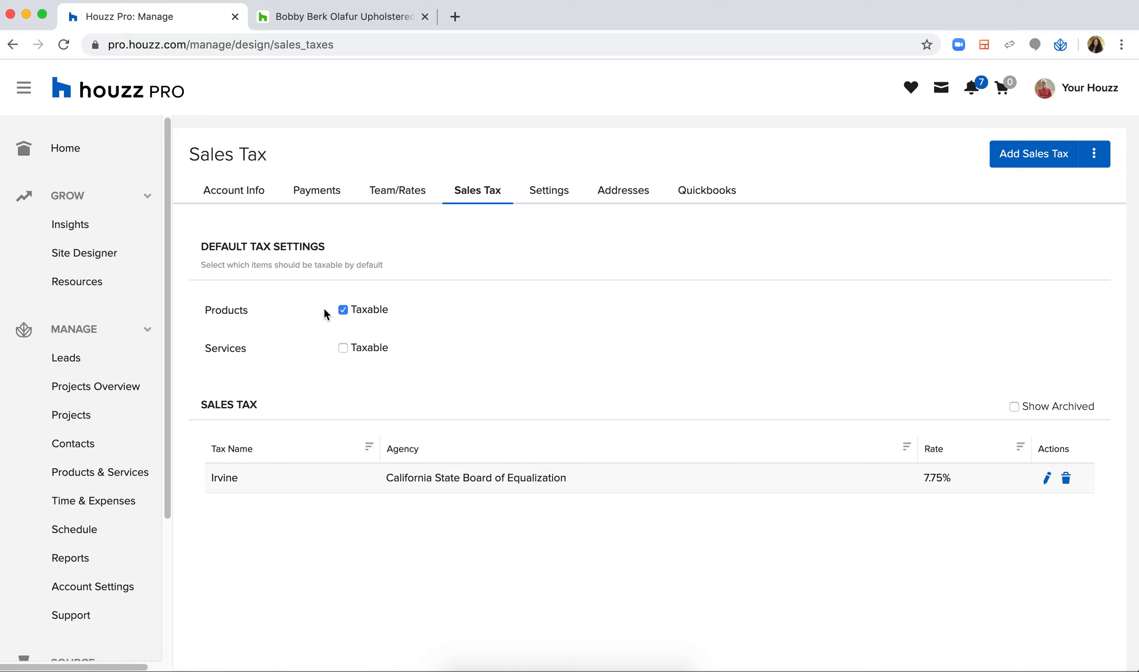
{"action": "scroll", "coordinate": [324, 308], "scroll_direction": "up", "scroll_amount": 5}
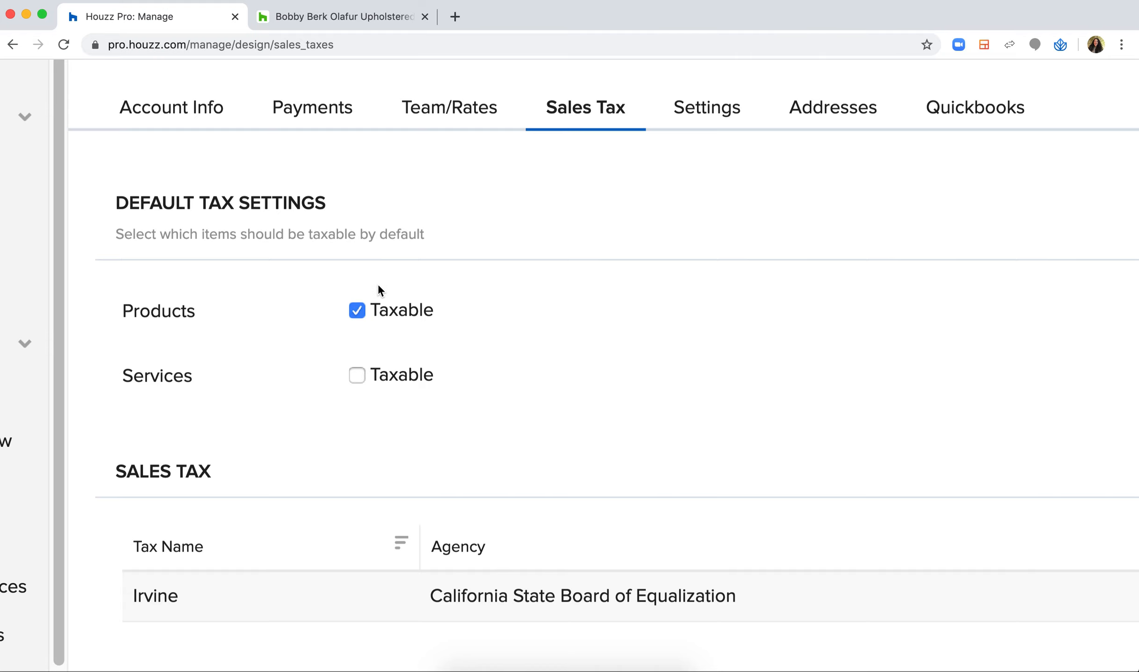
{"action": "scroll", "coordinate": [378, 290], "scroll_direction": "down", "scroll_amount": 5}
{"action": "scroll", "coordinate": [377, 283], "scroll_direction": "down", "scroll_amount": 3}
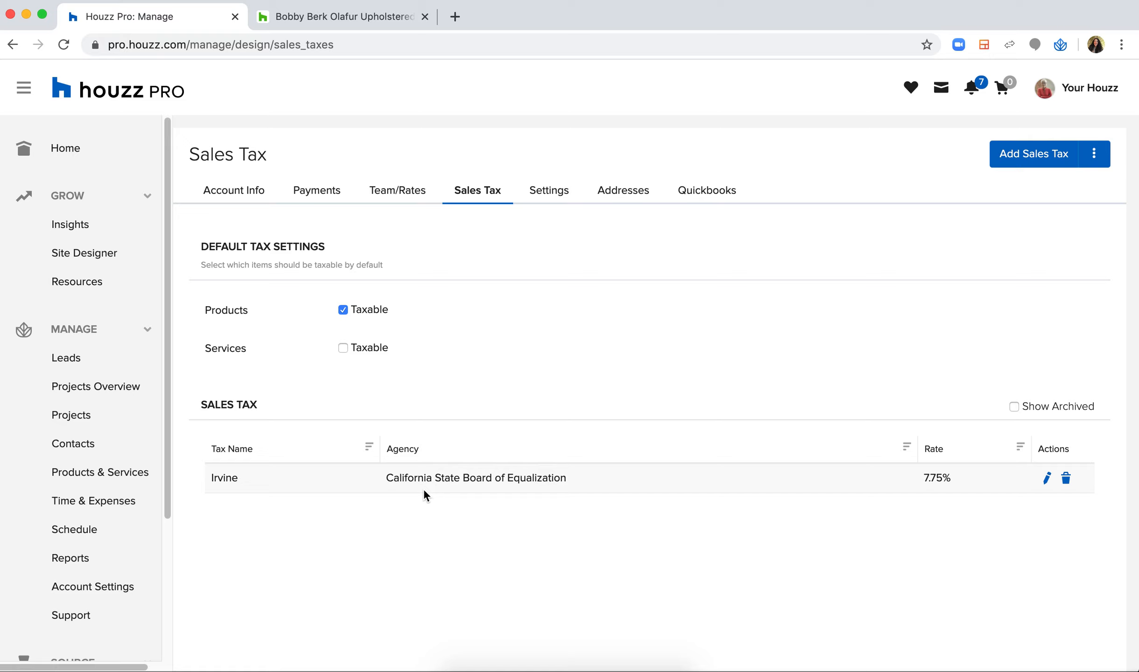
Open the account's default settings and look at the proposal, invoice and purchase order memo fields
{"action": "left_click", "coordinate": [548, 191]}
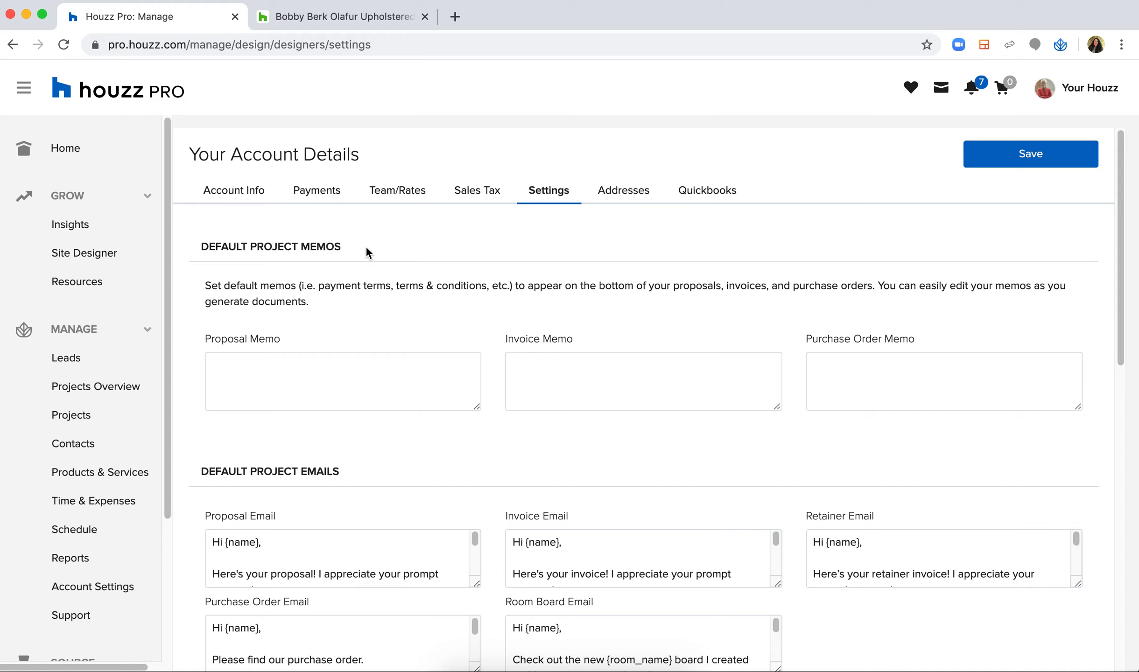
{"action": "left_click", "coordinate": [303, 388]}
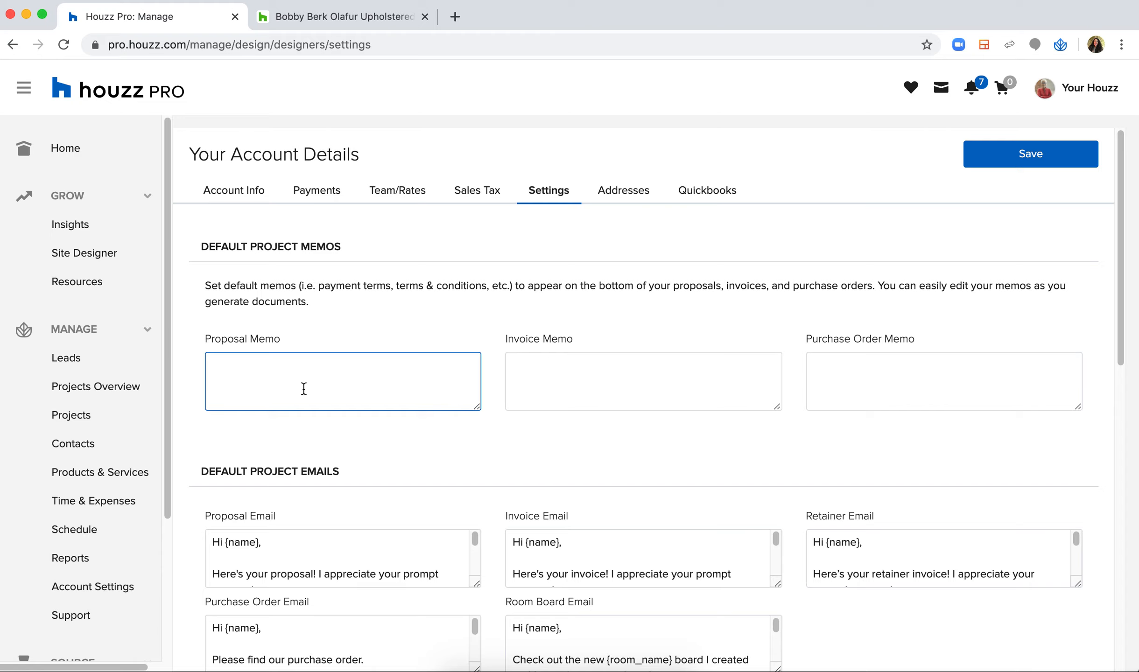
{"action": "left_click", "coordinate": [582, 377]}
{"action": "left_click", "coordinate": [880, 387]}
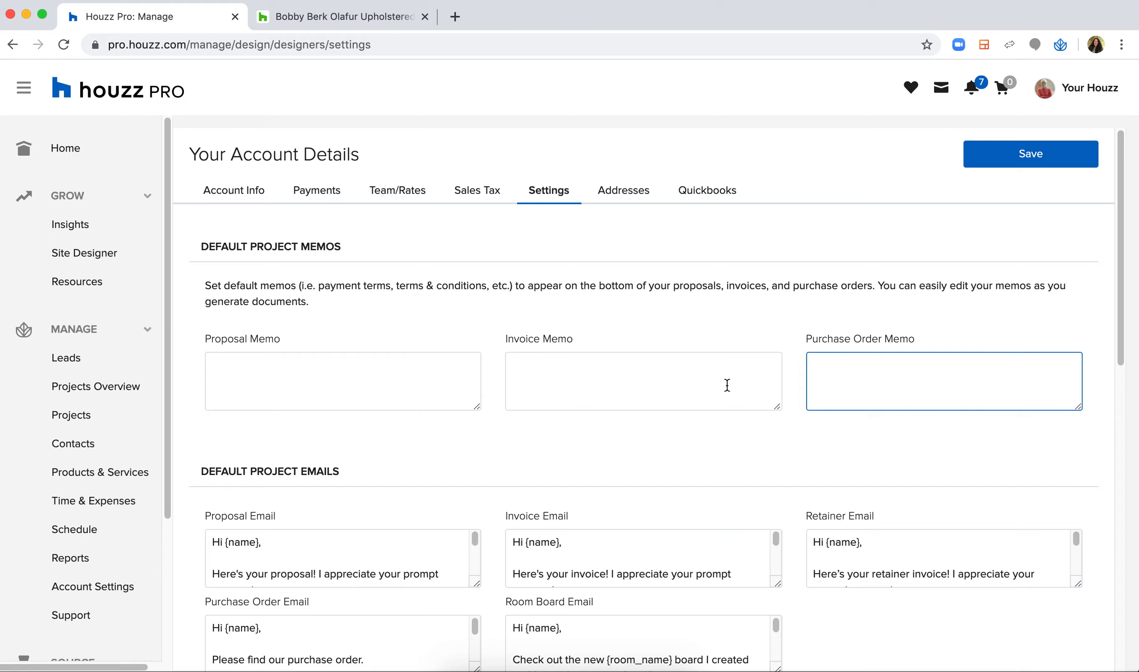
Look through the default project email templates, slightly enlarging the Proposal Email text box
{"action": "scroll", "coordinate": [656, 428], "scroll_direction": "down", "scroll_amount": 3}
{"action": "scroll", "coordinate": [651, 430], "scroll_direction": "down", "scroll_amount": 2}
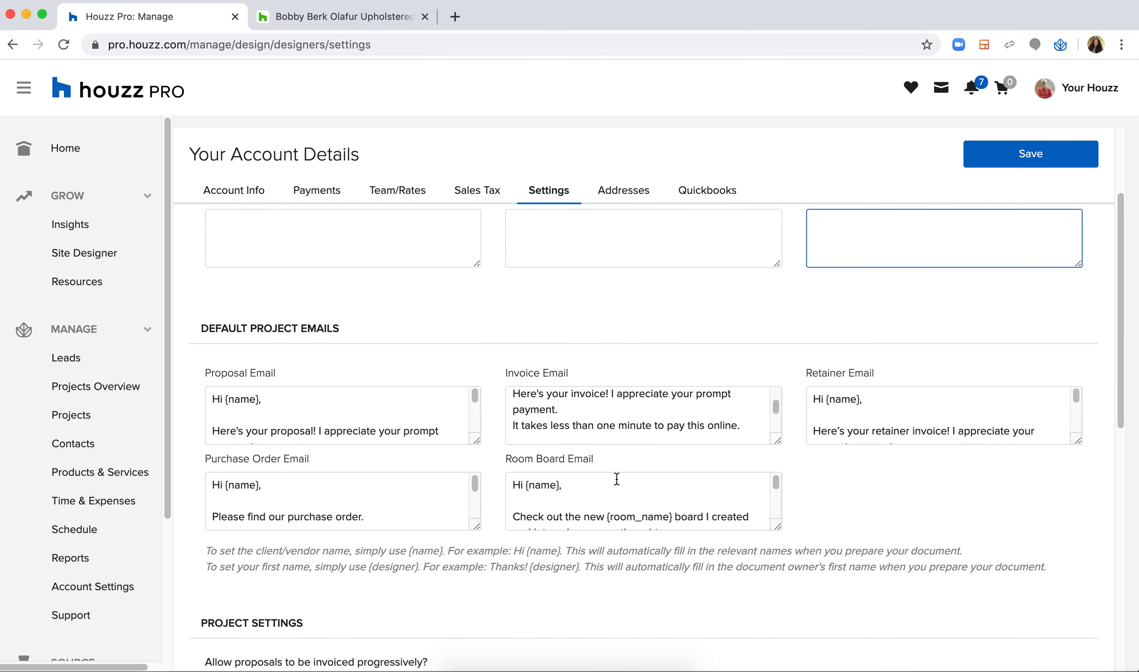
{"action": "scroll", "coordinate": [784, 492], "scroll_direction": "down", "scroll_amount": 1}
{"action": "scroll", "coordinate": [681, 383], "scroll_direction": "up", "scroll_amount": 2}
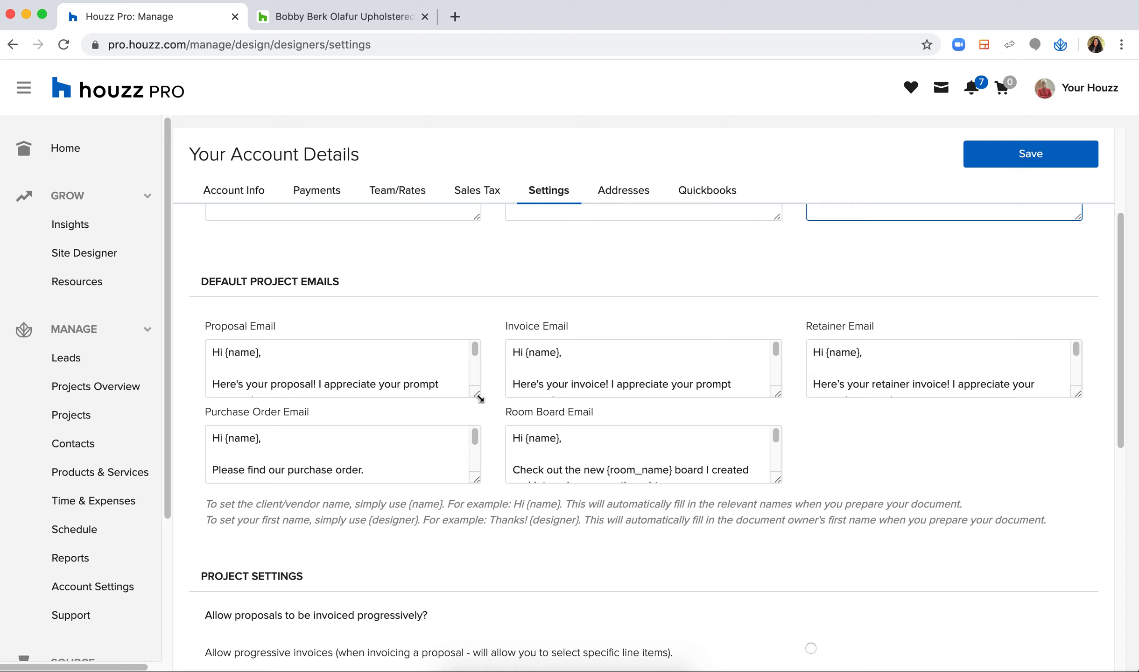
{"action": "mouse_move", "coordinate": [476, 393]}
{"action": "left_mouse_down"}
{"action": "mouse_move", "coordinate": [490, 511]}
{"action": "mouse_move", "coordinate": [486, 401]}
{"action": "left_mouse_up"}
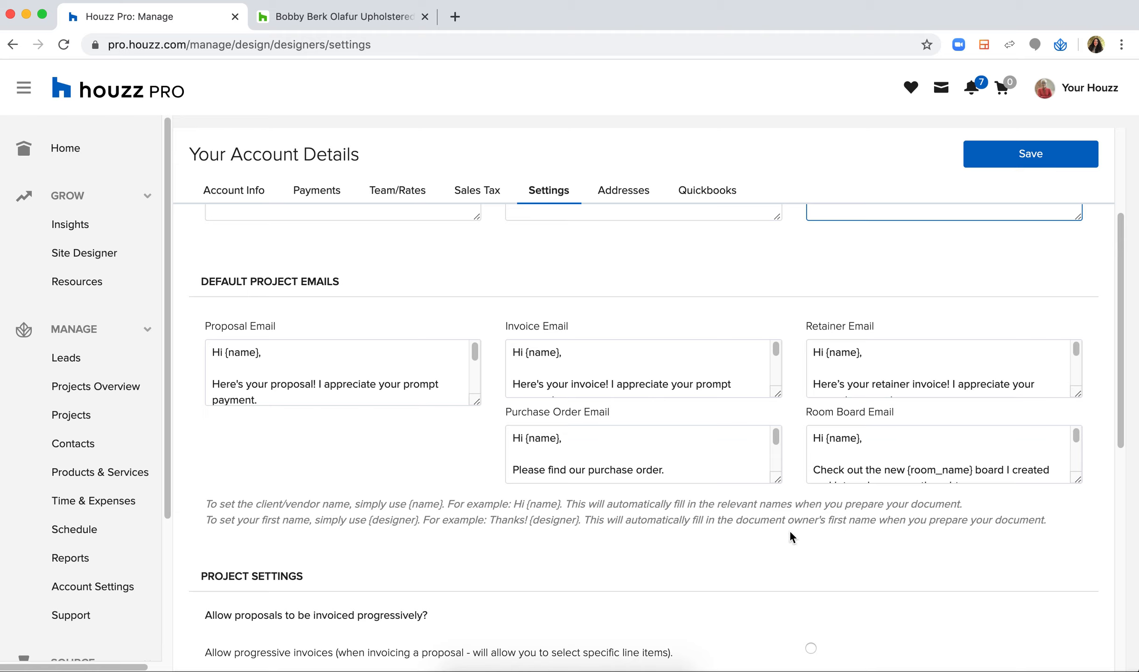
Examine the settings for progressive invoicing, past-due payment reminders and custom fields
{"action": "scroll", "coordinate": [747, 523], "scroll_direction": "down", "scroll_amount": 5}
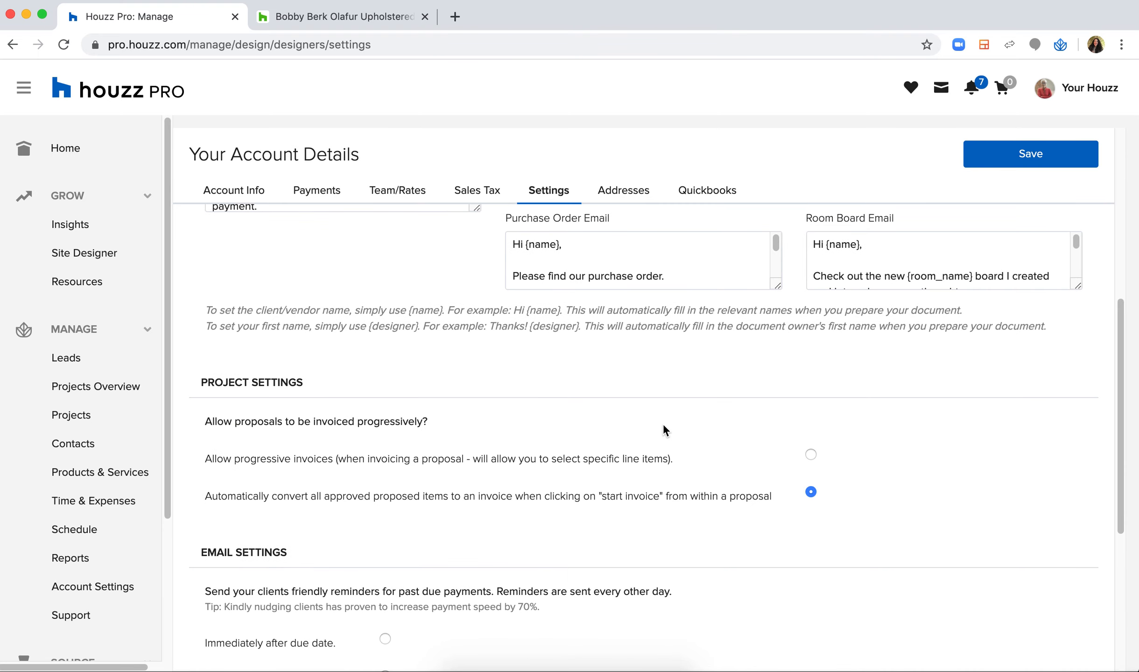
{"action": "scroll", "coordinate": [664, 430], "scroll_direction": "down", "scroll_amount": 3}
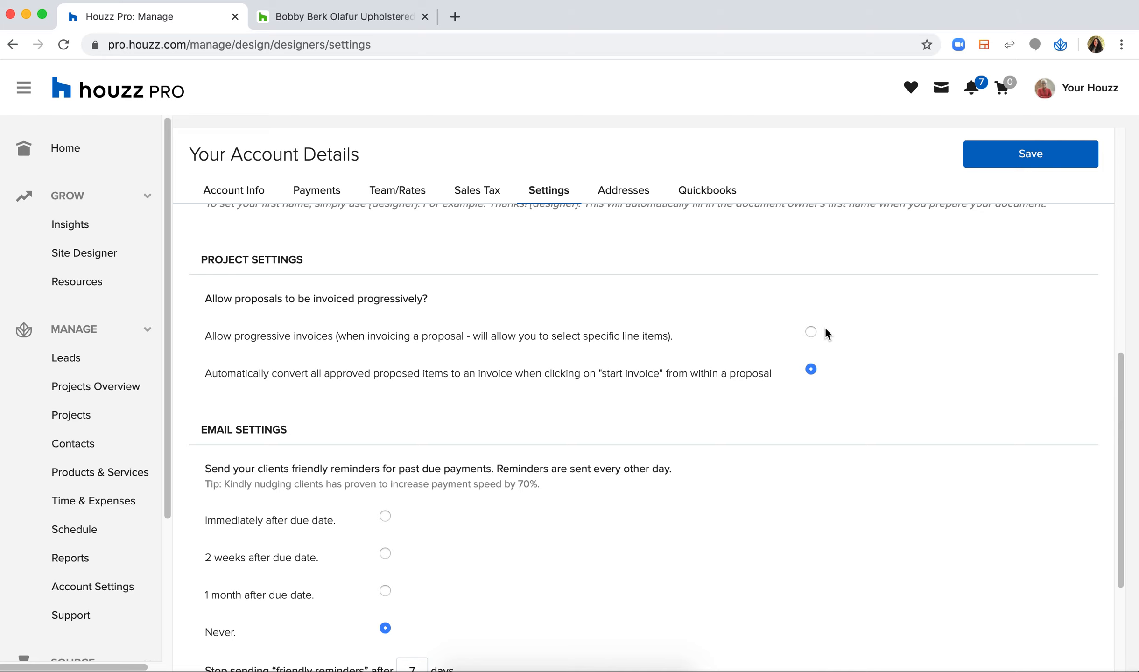
{"action": "scroll", "coordinate": [300, 488], "scroll_direction": "down", "scroll_amount": 4}
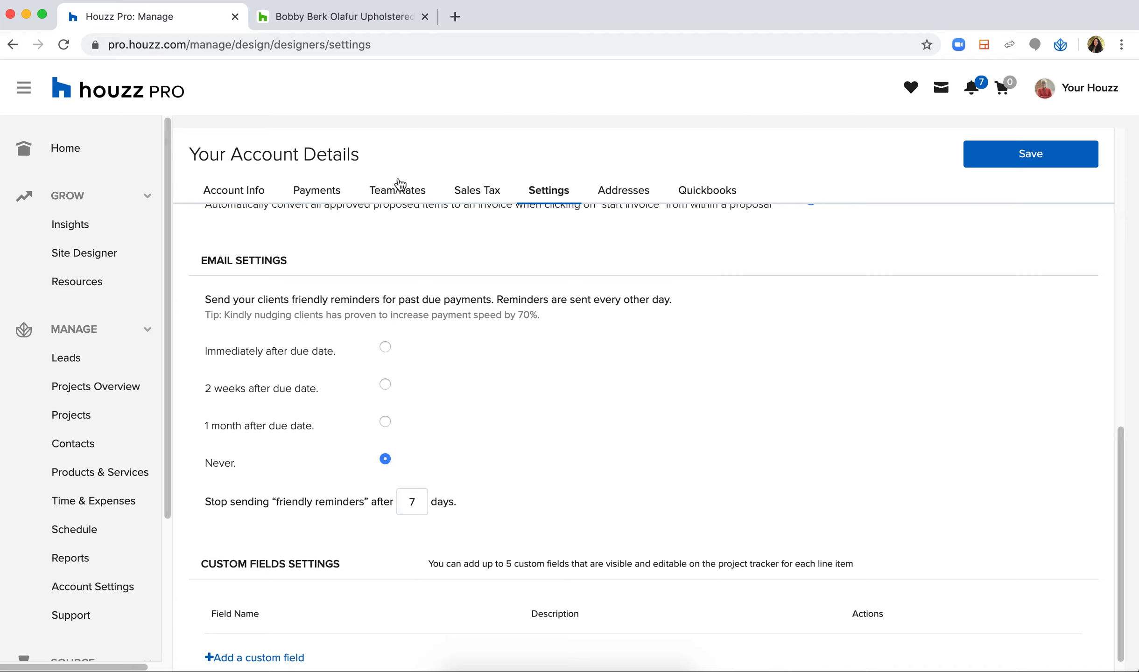
Open the account's addresses and look through all the saved address entries
{"action": "left_click", "coordinate": [621, 192]}
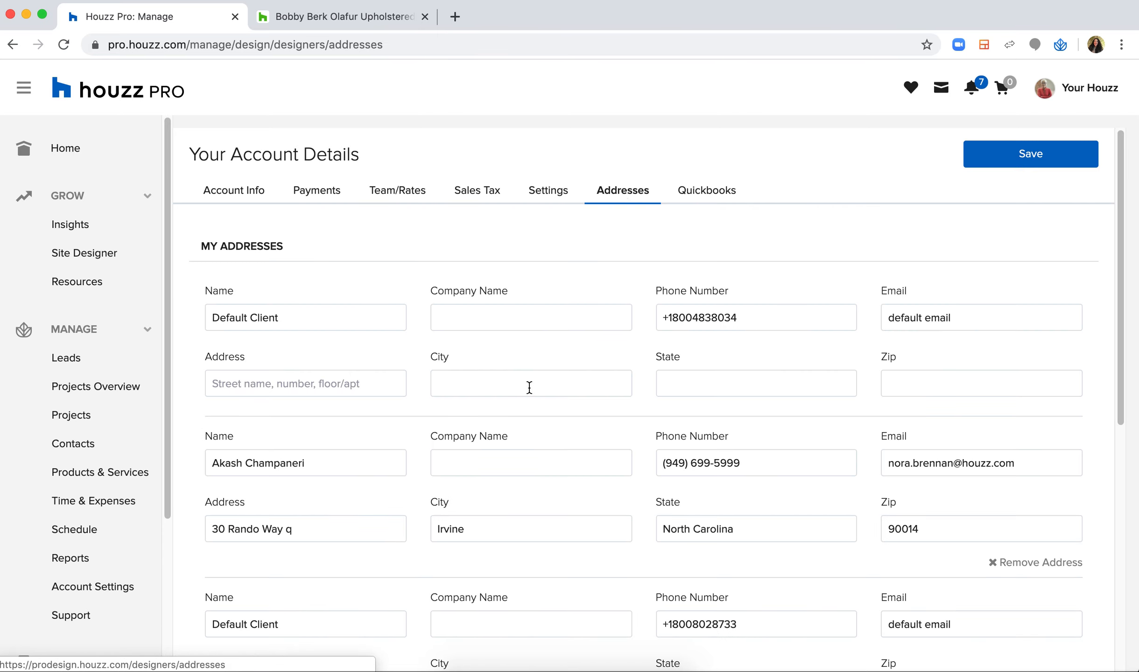
{"action": "scroll", "coordinate": [525, 389], "scroll_direction": "down", "scroll_amount": 2}
{"action": "scroll", "coordinate": [407, 391], "scroll_direction": "down", "scroll_amount": 5}
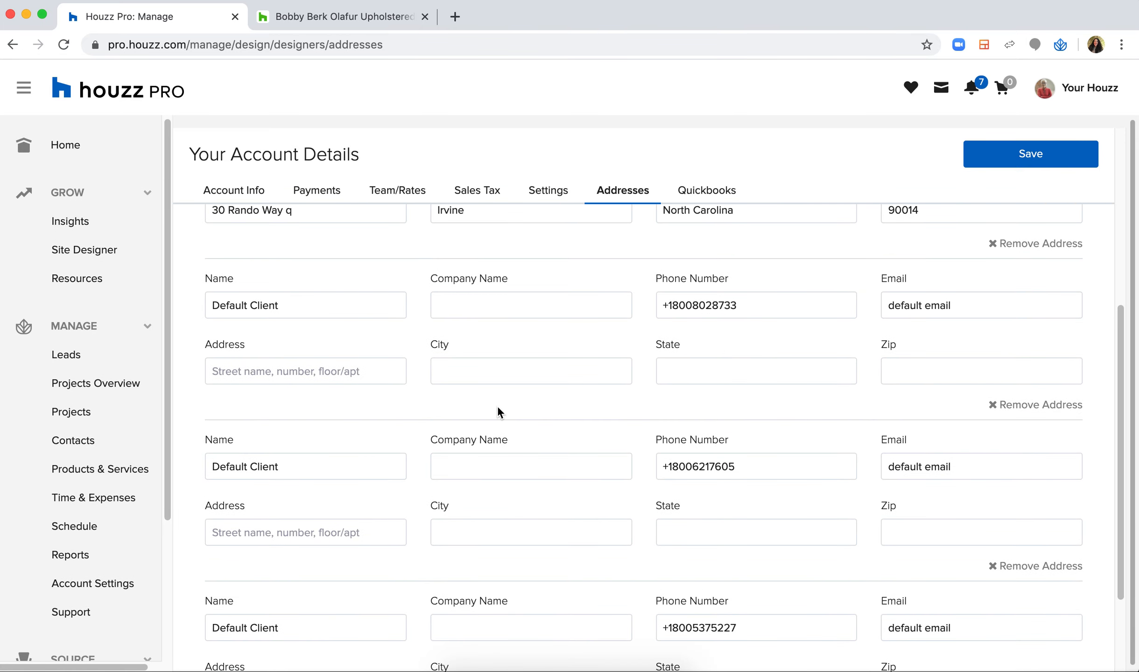
{"action": "scroll", "coordinate": [430, 502], "scroll_direction": "down", "scroll_amount": 2}
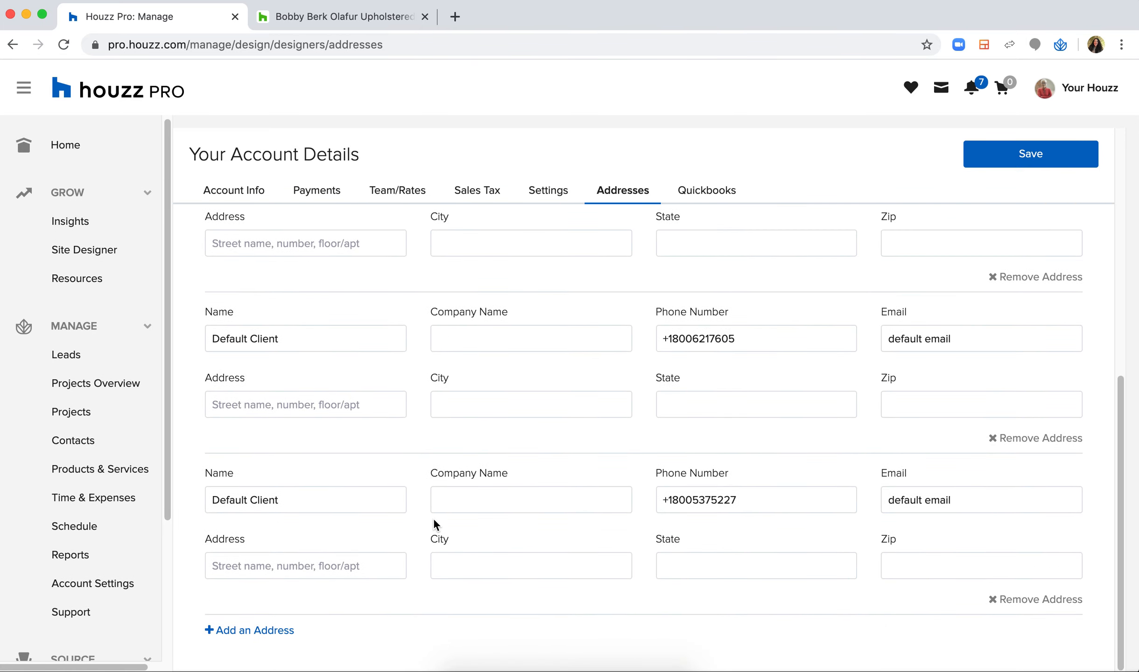
{"action": "scroll", "coordinate": [457, 388], "scroll_direction": "up", "scroll_amount": 10}
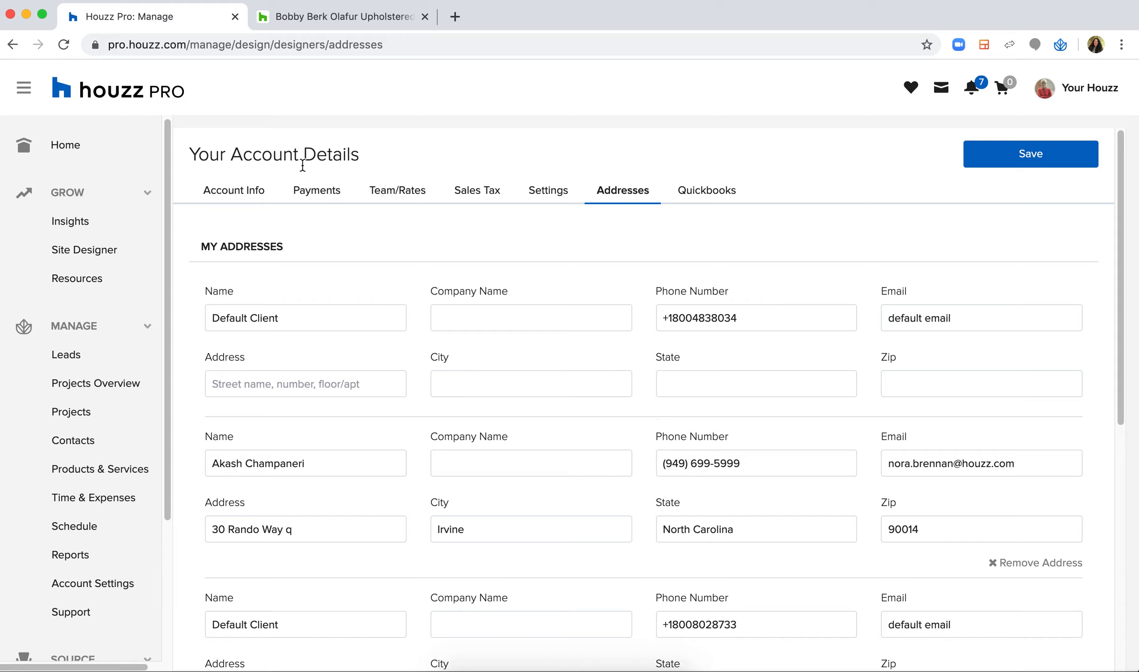
Start a new project from the projects overview and check which existing clients can be chosen
{"action": "left_click", "coordinate": [79, 390]}
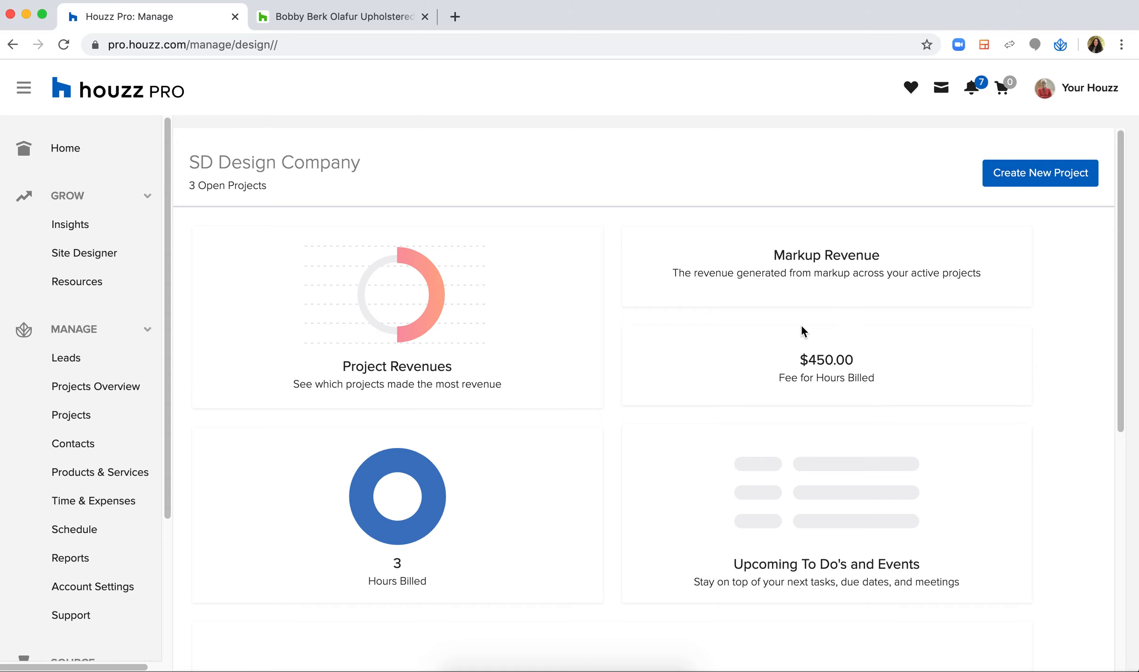
{"action": "left_click", "coordinate": [1039, 174]}
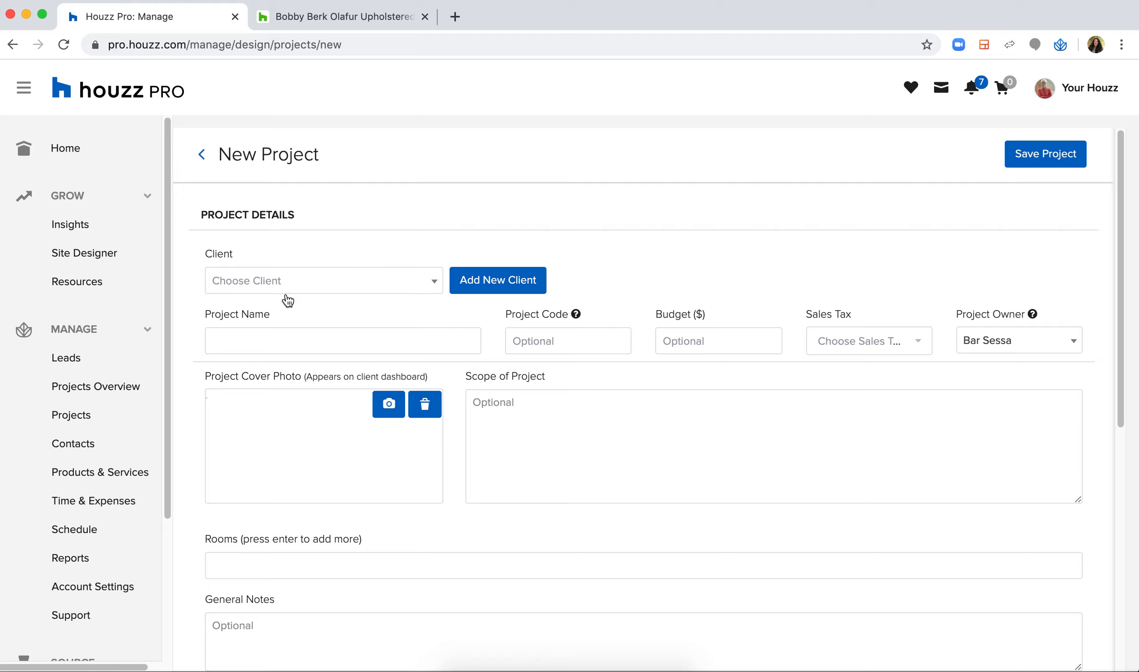
{"action": "left_click", "coordinate": [285, 281]}
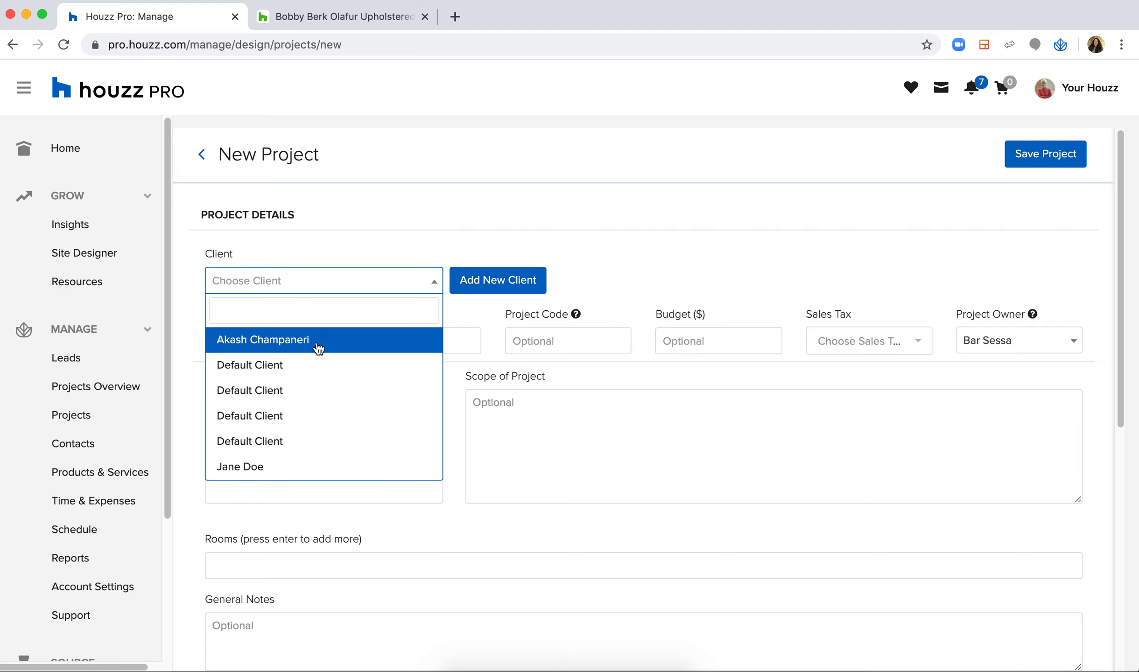
{"action": "left_click", "coordinate": [458, 222]}
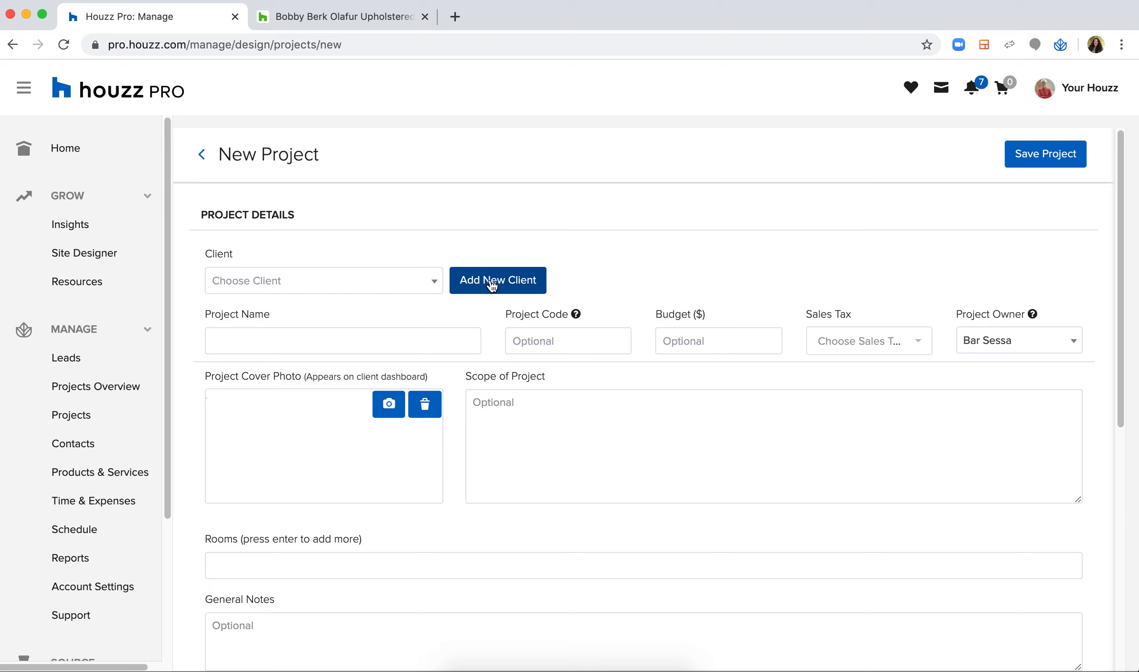
Name the new project Balboa Beach House and assign the last existing client in the client list
{"action": "scroll", "coordinate": [490, 286], "scroll_direction": "down", "scroll_amount": 2}
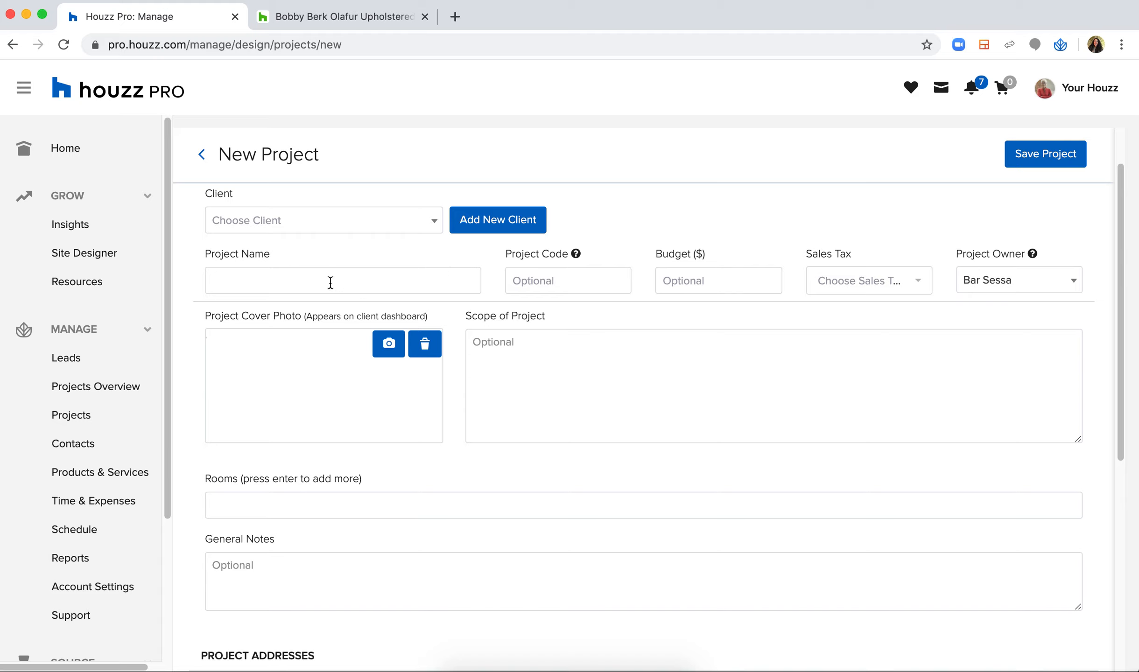
{"action": "left_click", "coordinate": [281, 275]}
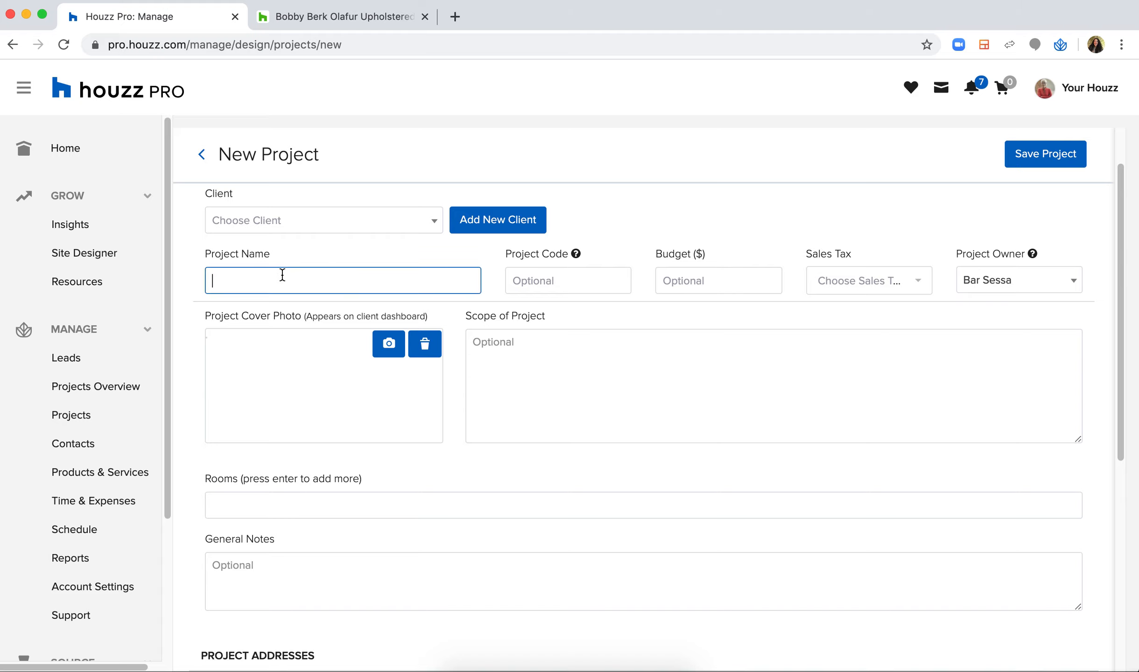
{"action": "type", "text": "Balboa Beach House"}
{"action": "left_click", "coordinate": [341, 221]}
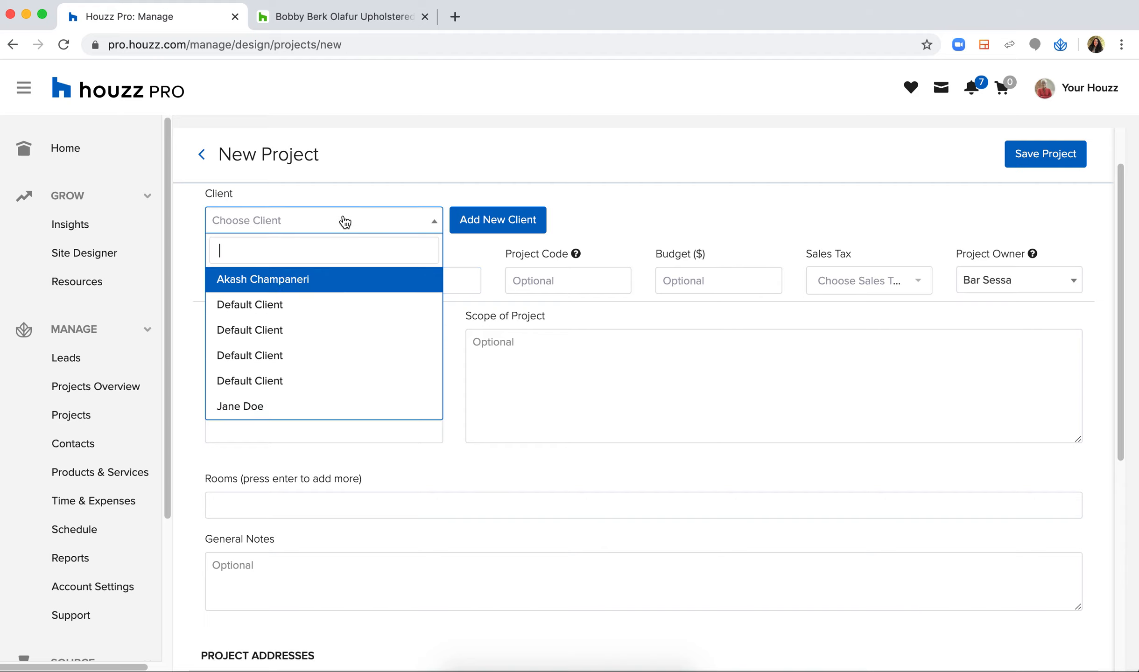
{"action": "left_click", "coordinate": [306, 405]}
Enter BBH as the project code and 50000 as the project budget
{"action": "left_click", "coordinate": [550, 282]}
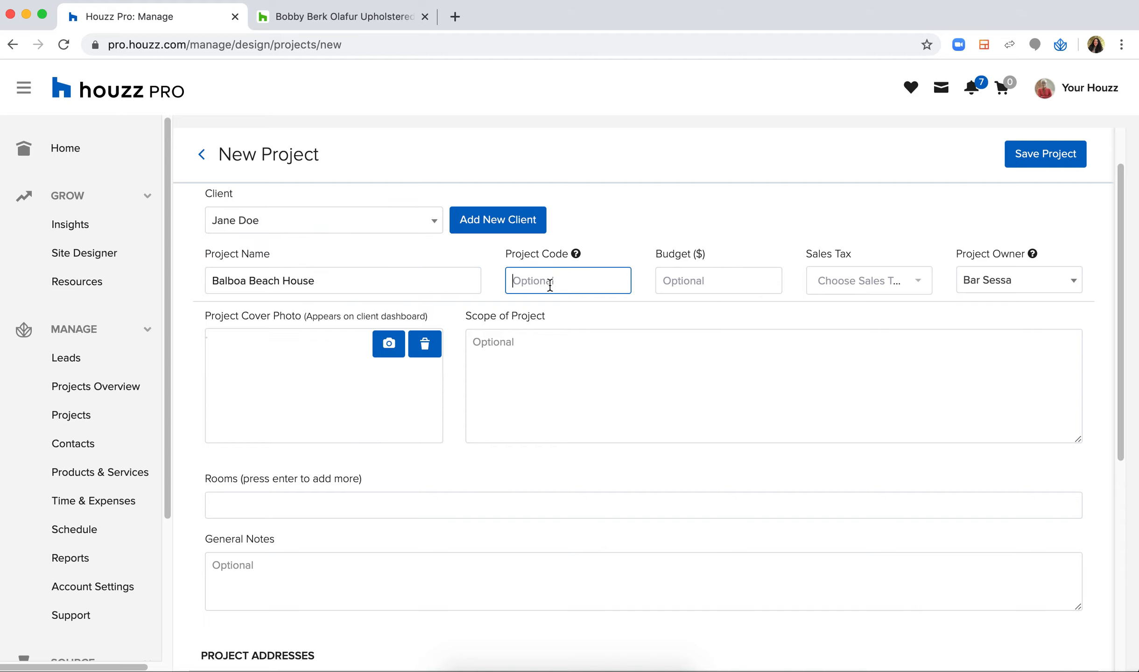
{"action": "scroll", "coordinate": [556, 260], "scroll_direction": "up", "scroll_amount": 2}
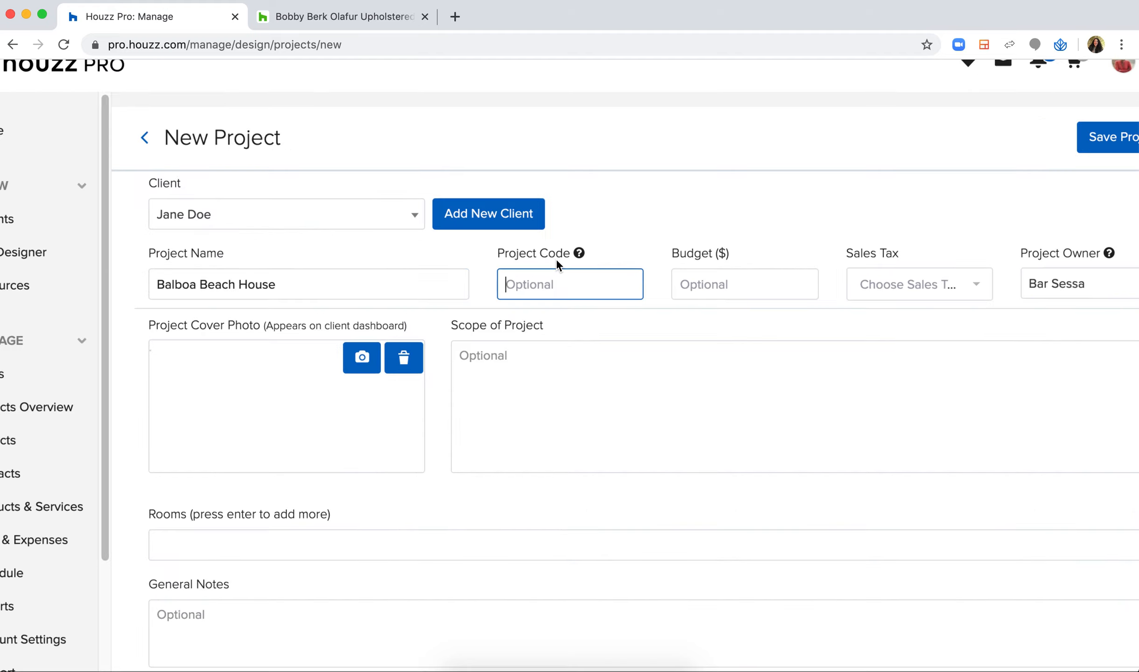
{"action": "scroll", "coordinate": [556, 259], "scroll_direction": "up", "scroll_amount": 3}
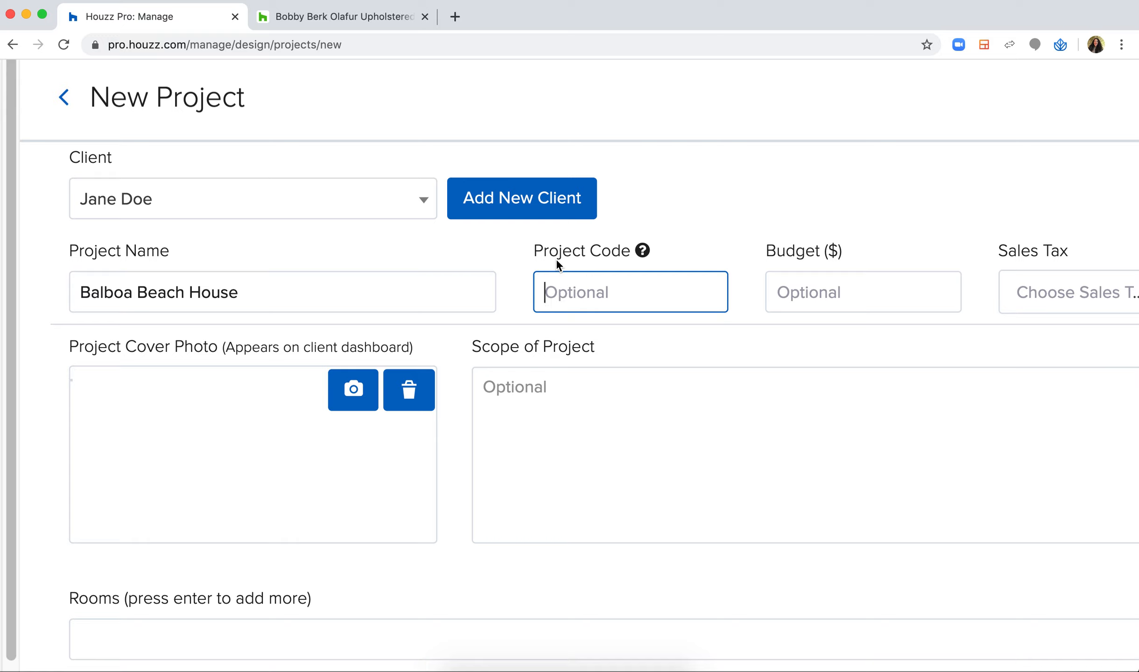
{"action": "type", "text": "BBH"}
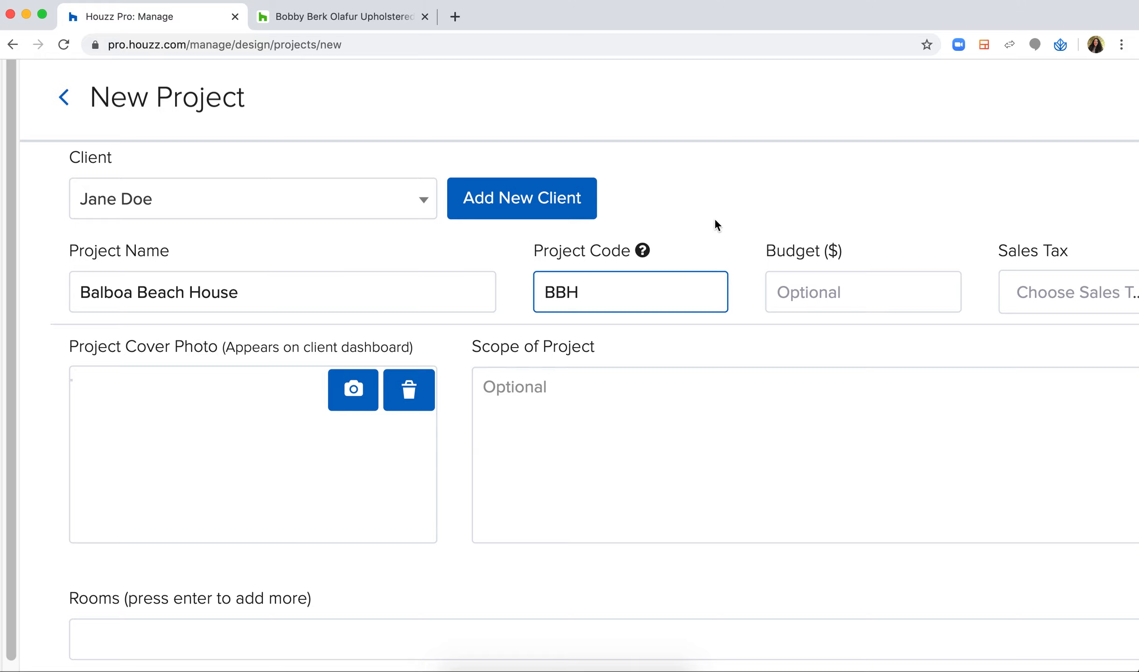
{"action": "scroll", "coordinate": [530, 304], "scroll_direction": "down", "scroll_amount": 5}
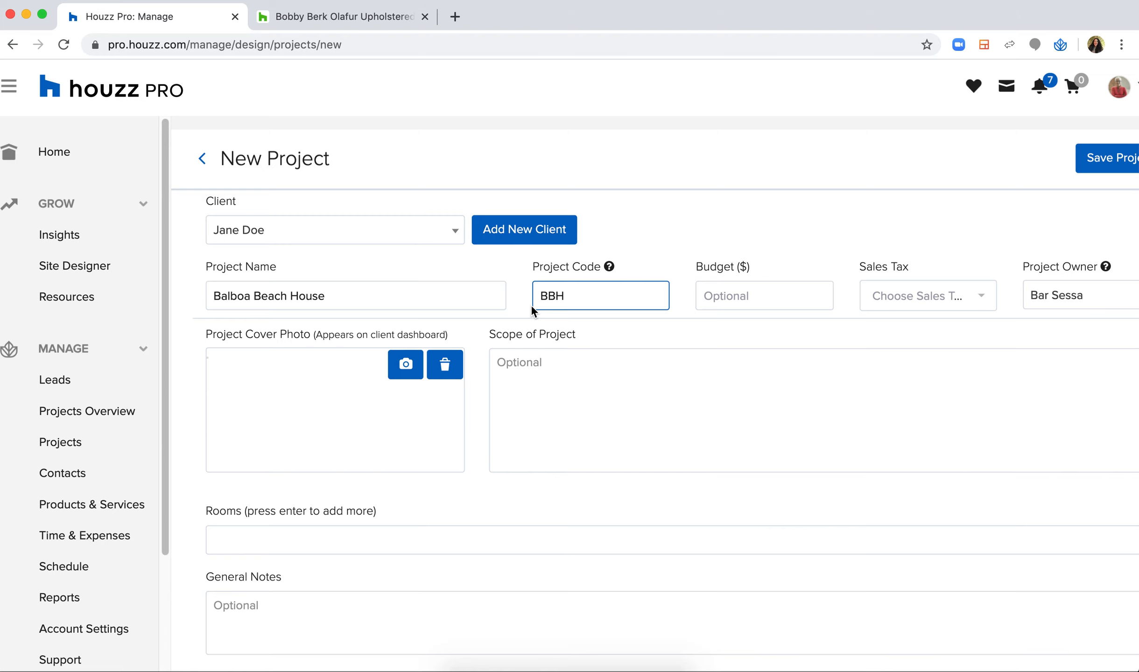
{"action": "scroll", "coordinate": [531, 306], "scroll_direction": "right", "scroll_amount": 3}
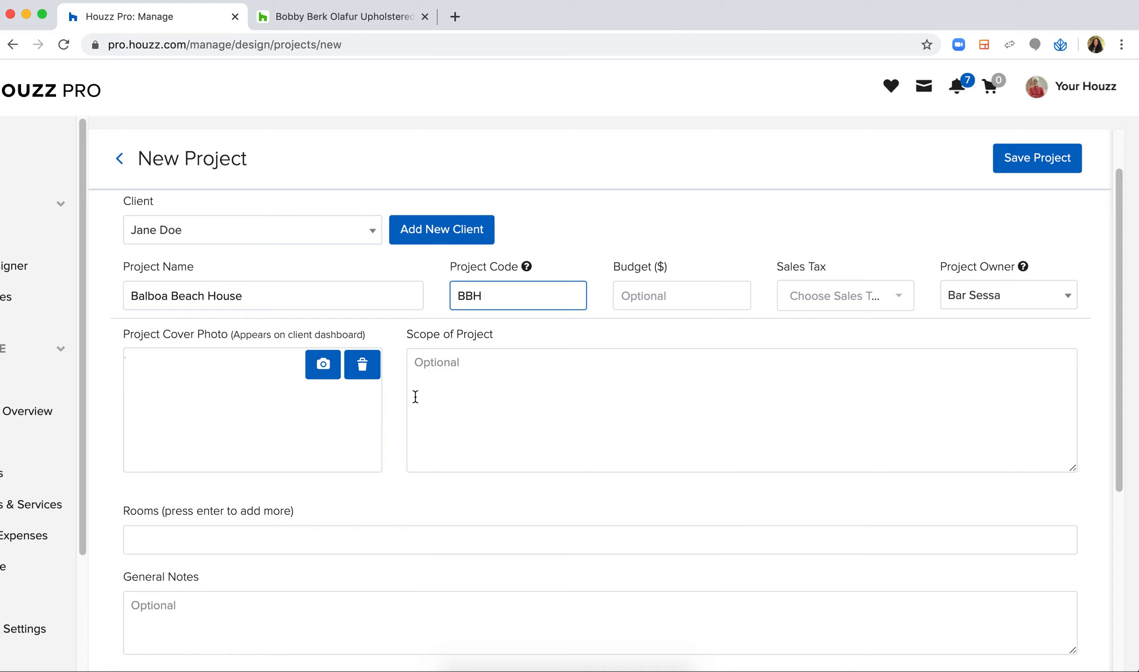
{"action": "left_click", "coordinate": [713, 301]}
{"action": "type", "text": "50000"}
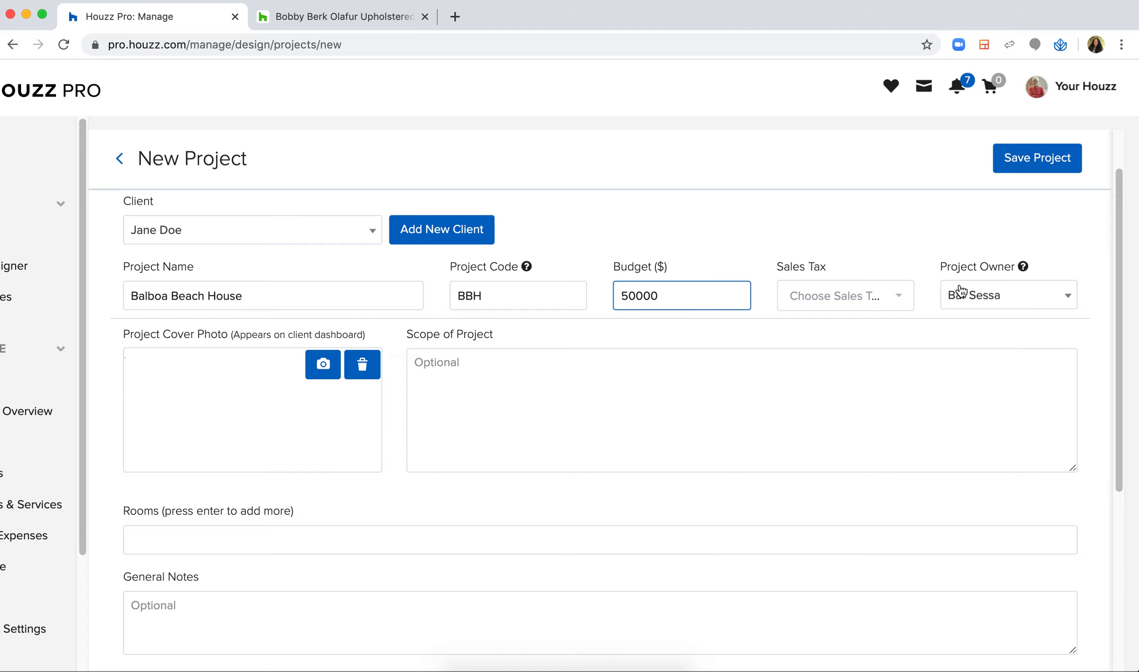
Apply the Irvine 7.75% sales tax to the project and upload an interior photo from the Desktop folder as its cover photo
{"action": "left_click", "coordinate": [894, 297]}
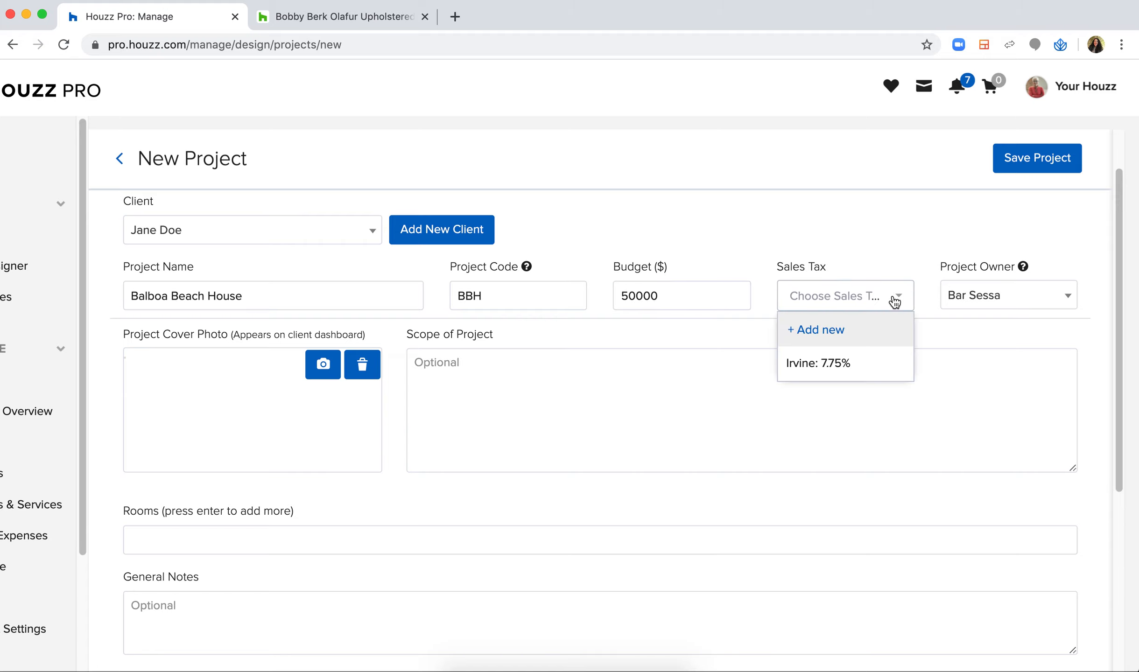
{"action": "left_click", "coordinate": [848, 360]}
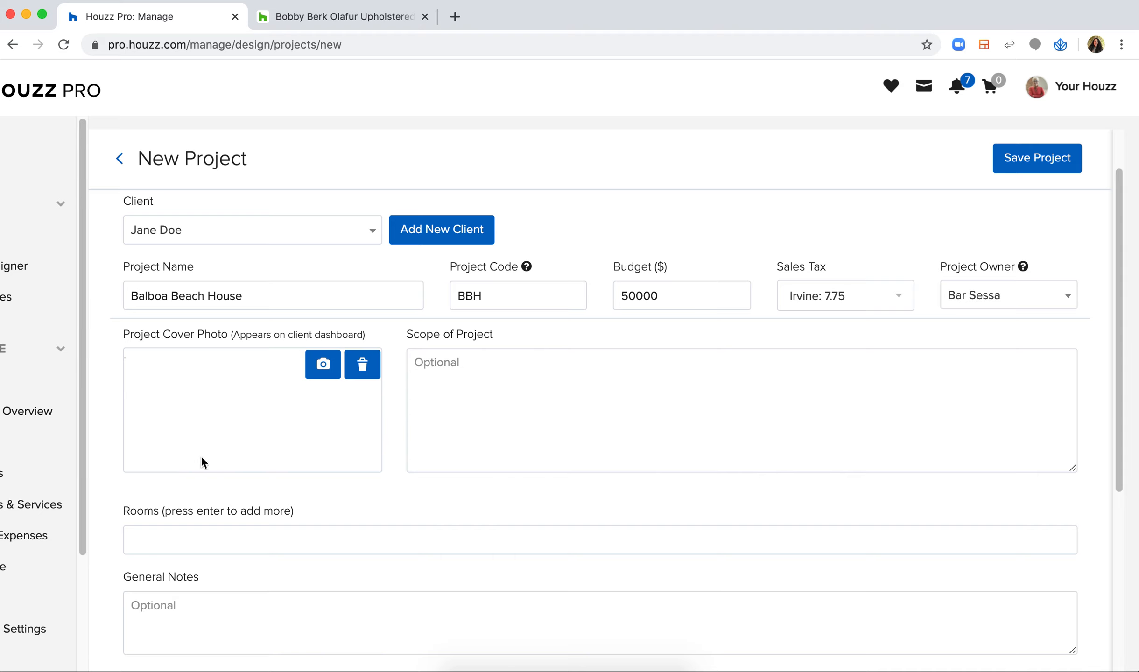
{"action": "left_click", "coordinate": [324, 364]}
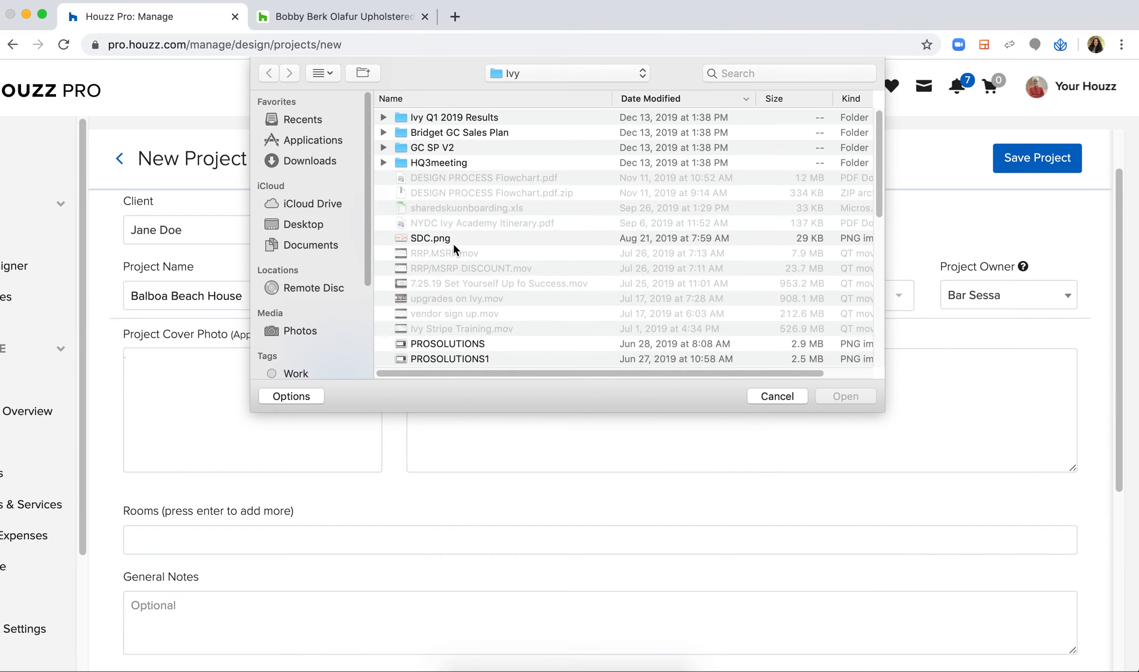
{"action": "scroll", "coordinate": [508, 306], "scroll_direction": "down", "scroll_amount": 5}
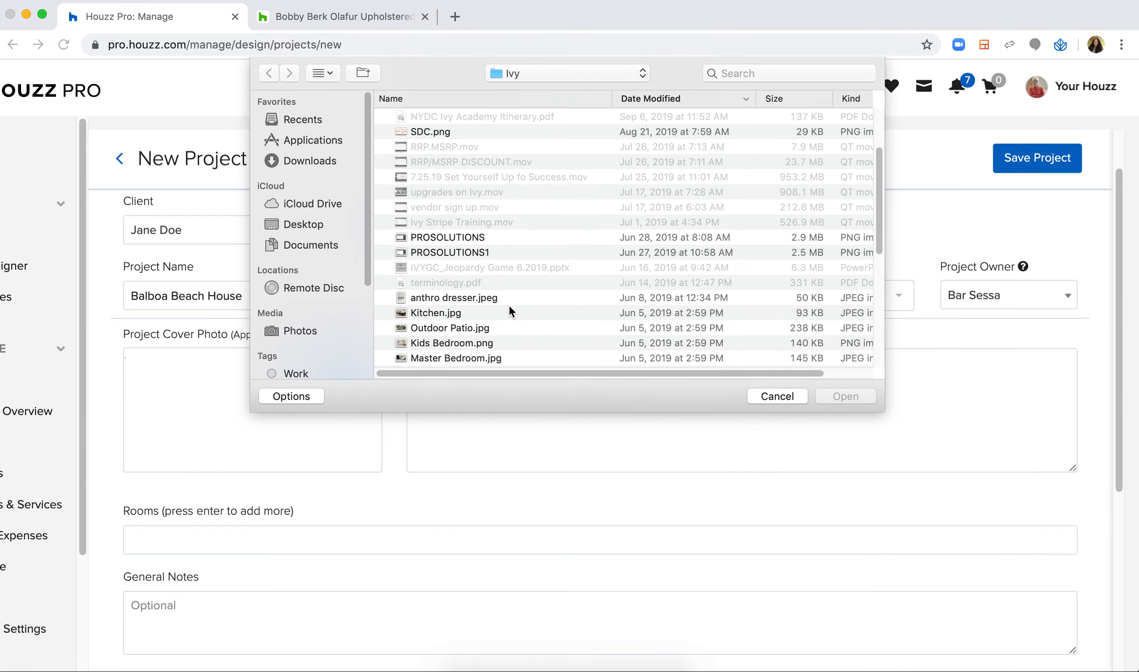
{"action": "left_click", "coordinate": [302, 224]}
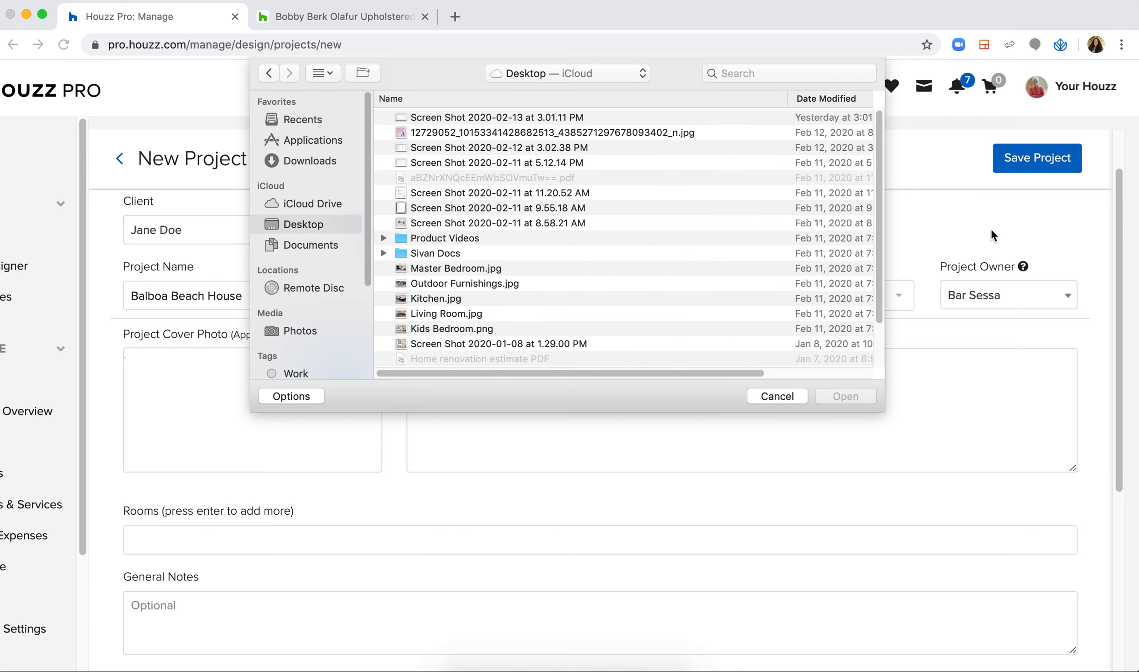
{"action": "left_click", "coordinate": [452, 343]}
{"action": "double_click", "coordinate": [451, 343]}
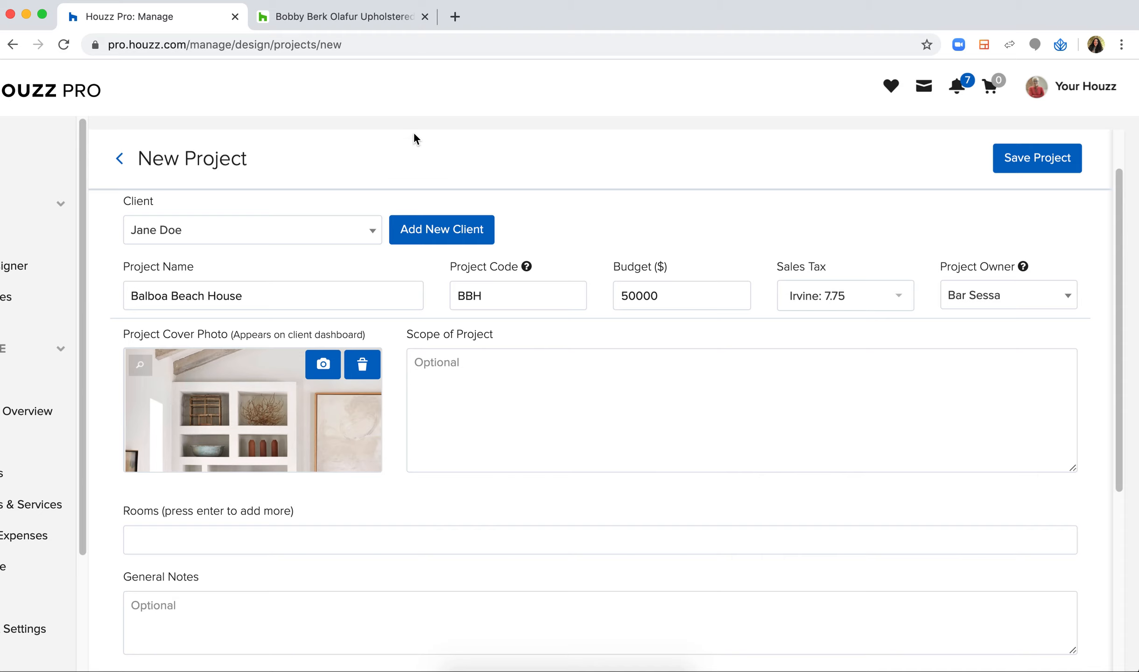
Add Master Bedroom, Living Room and Dining Room as the project's rooms
{"action": "scroll", "coordinate": [308, 526], "scroll_direction": "down", "scroll_amount": 1}
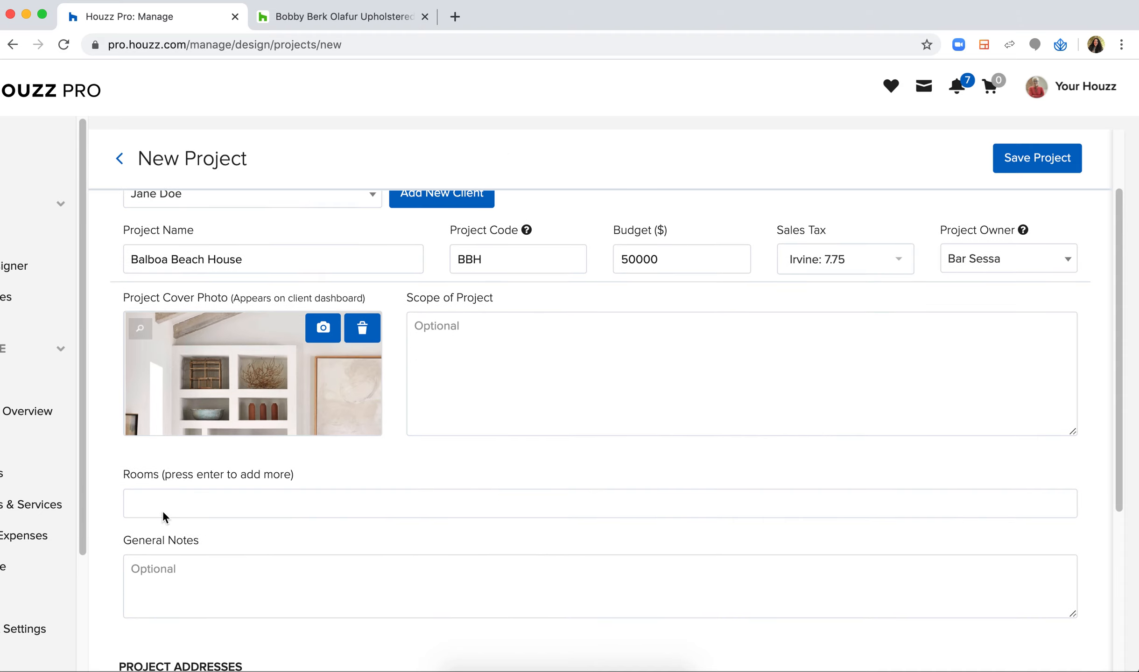
{"action": "scroll", "coordinate": [163, 514], "scroll_direction": "down", "scroll_amount": 5}
{"action": "left_click", "coordinate": [164, 355]}
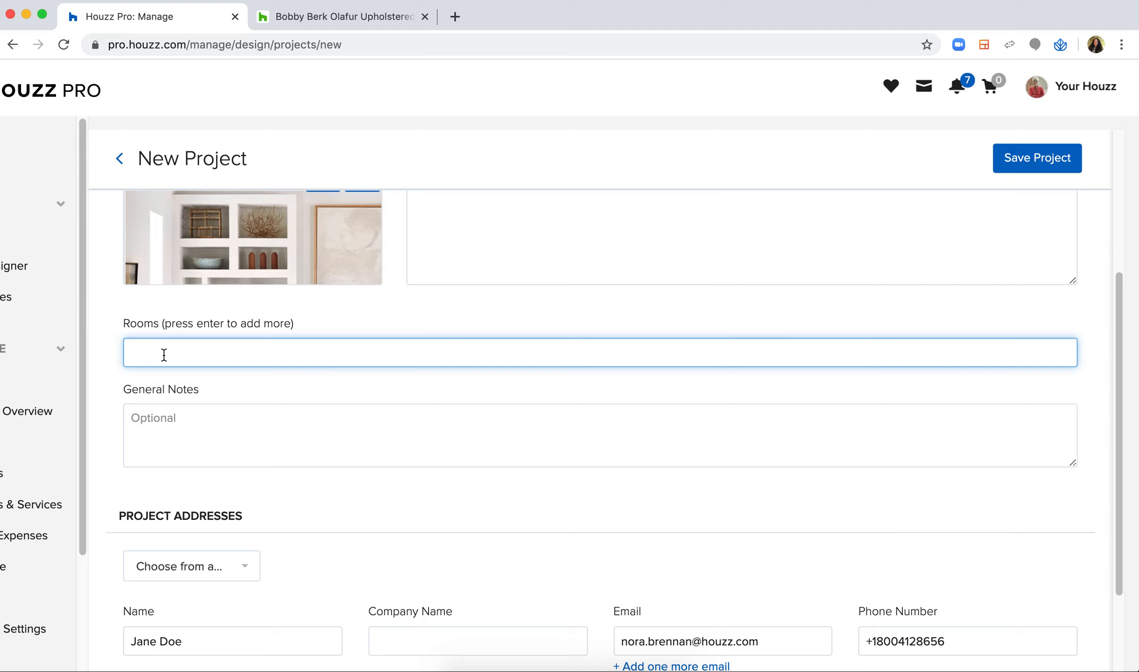
{"action": "type", "text": "Master Bedroom"}
{"action": "key", "text": "Return"}
{"action": "type", "text": "Living Room"}
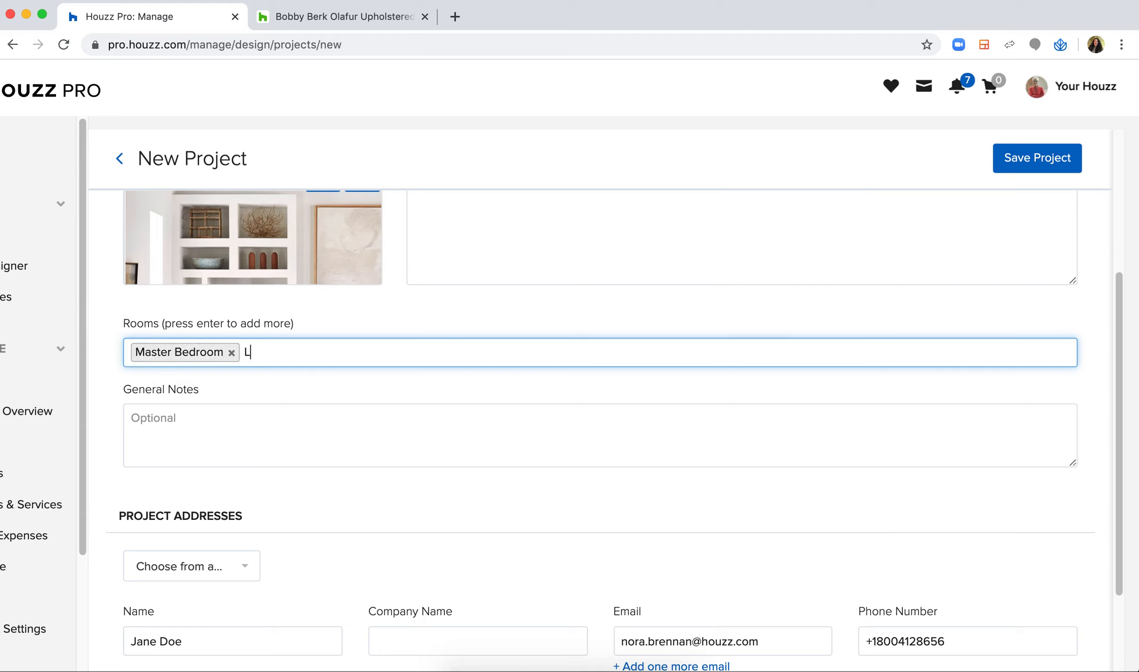
{"action": "key", "text": "Return"}
{"action": "type", "text": "Dining Room"}
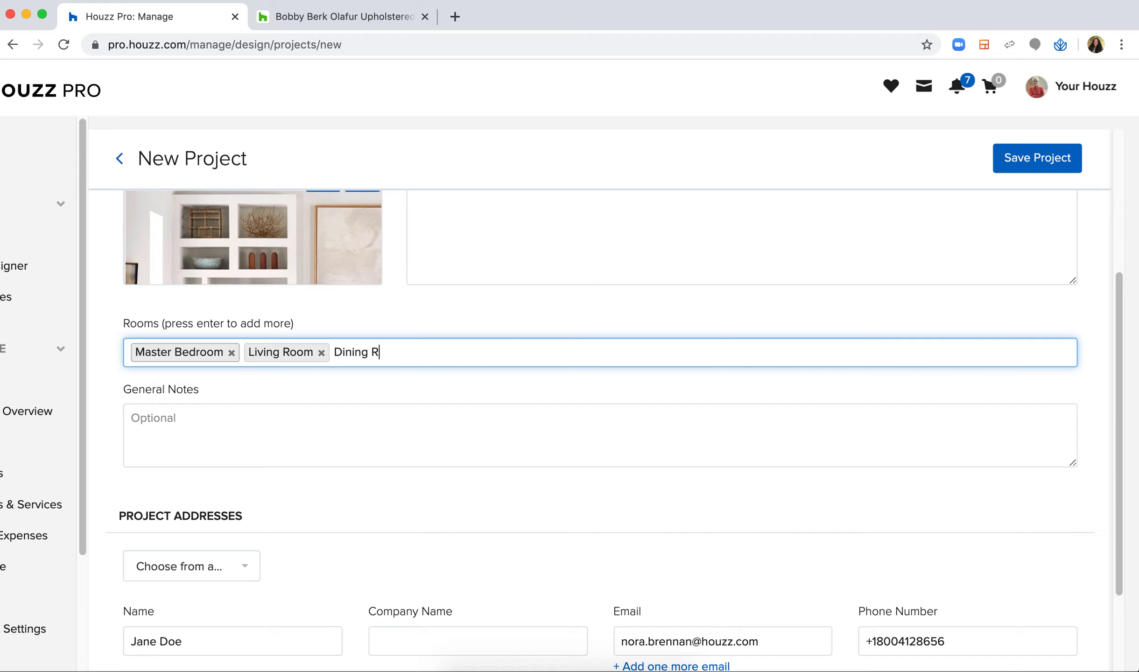
{"action": "key", "text": "Return"}
{"action": "scroll", "coordinate": [286, 563], "scroll_direction": "down", "scroll_amount": 2}
{"action": "scroll", "coordinate": [286, 563], "scroll_direction": "down", "scroll_amount": 2}
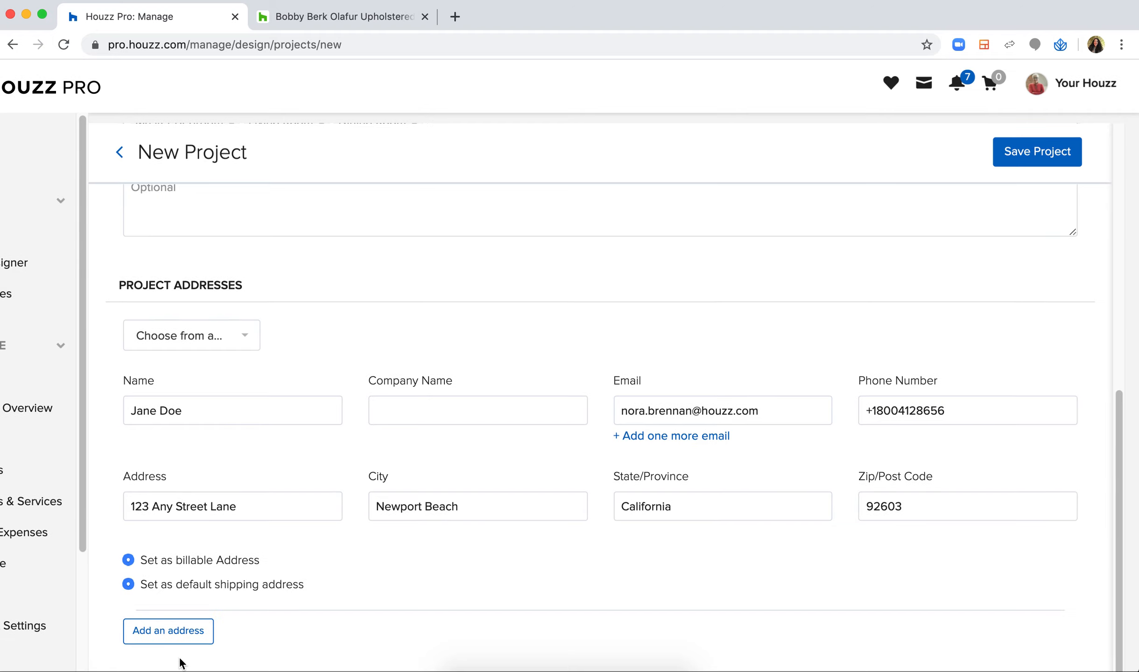
{"action": "scroll", "coordinate": [183, 630], "scroll_direction": "down", "scroll_amount": 1}
{"action": "left_click", "coordinate": [180, 589]}
{"action": "scroll", "coordinate": [182, 588], "scroll_direction": "down", "scroll_amount": 5}
{"action": "scroll", "coordinate": [183, 469], "scroll_direction": "down", "scroll_amount": 2}
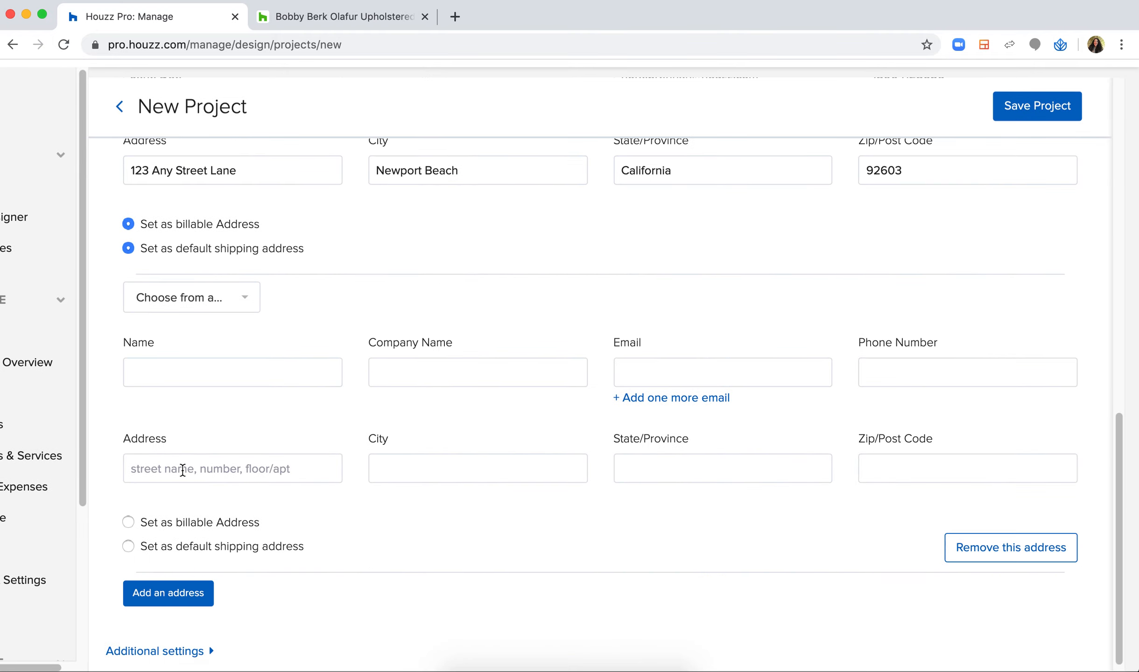
{"action": "left_click", "coordinate": [207, 298]}
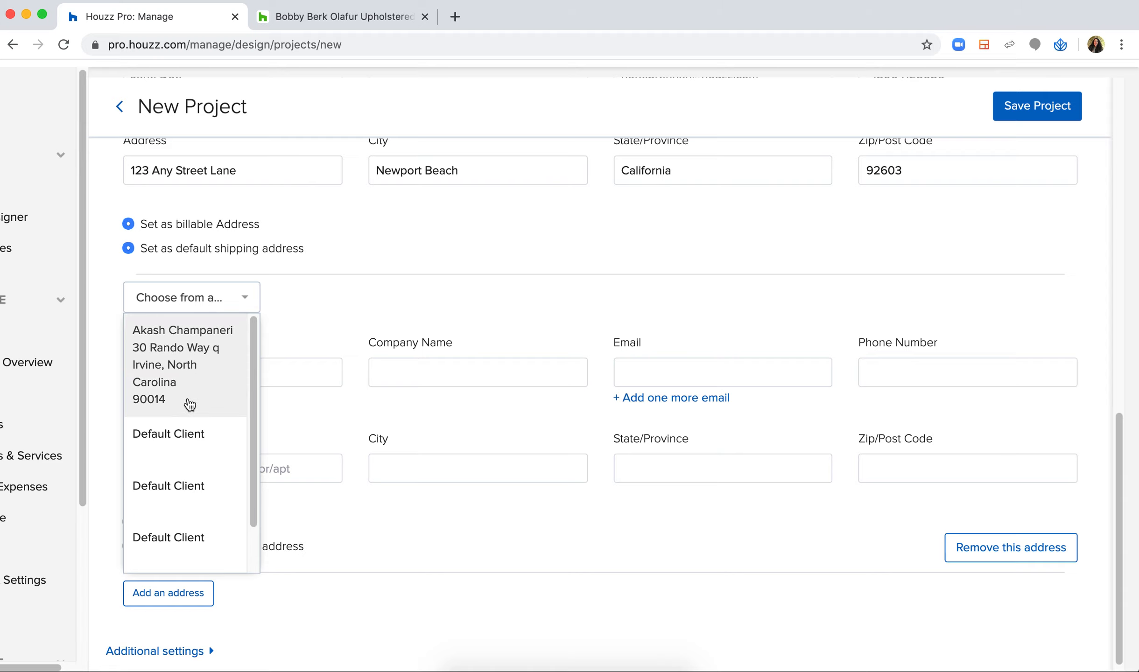
{"action": "left_click", "coordinate": [363, 296]}
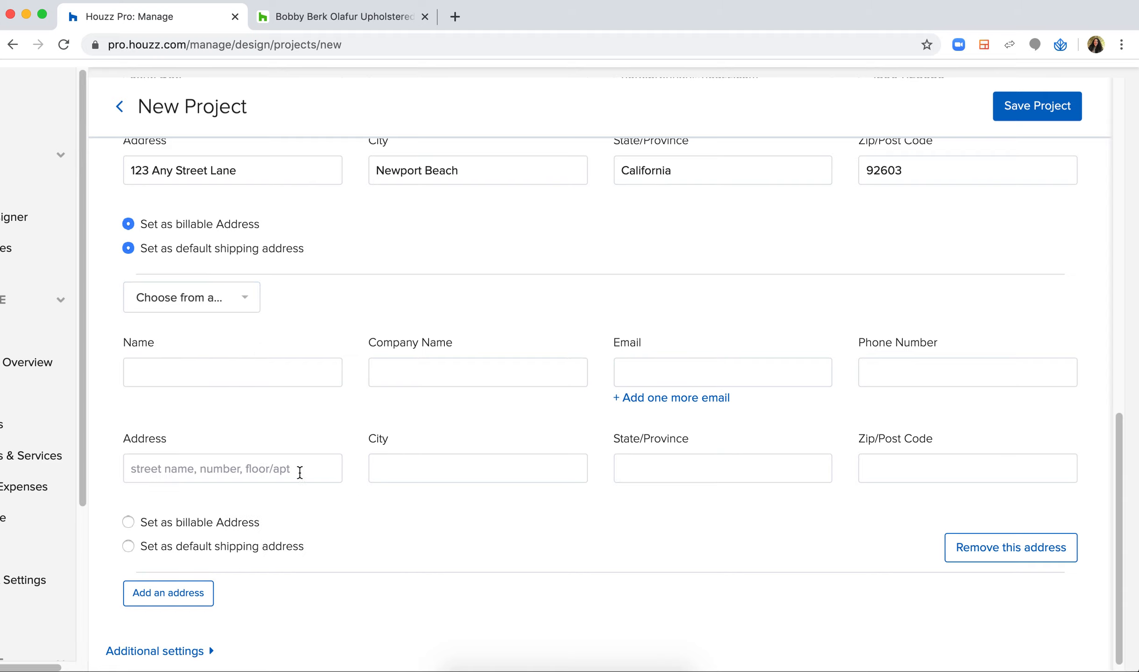
{"action": "left_click", "coordinate": [986, 547]}
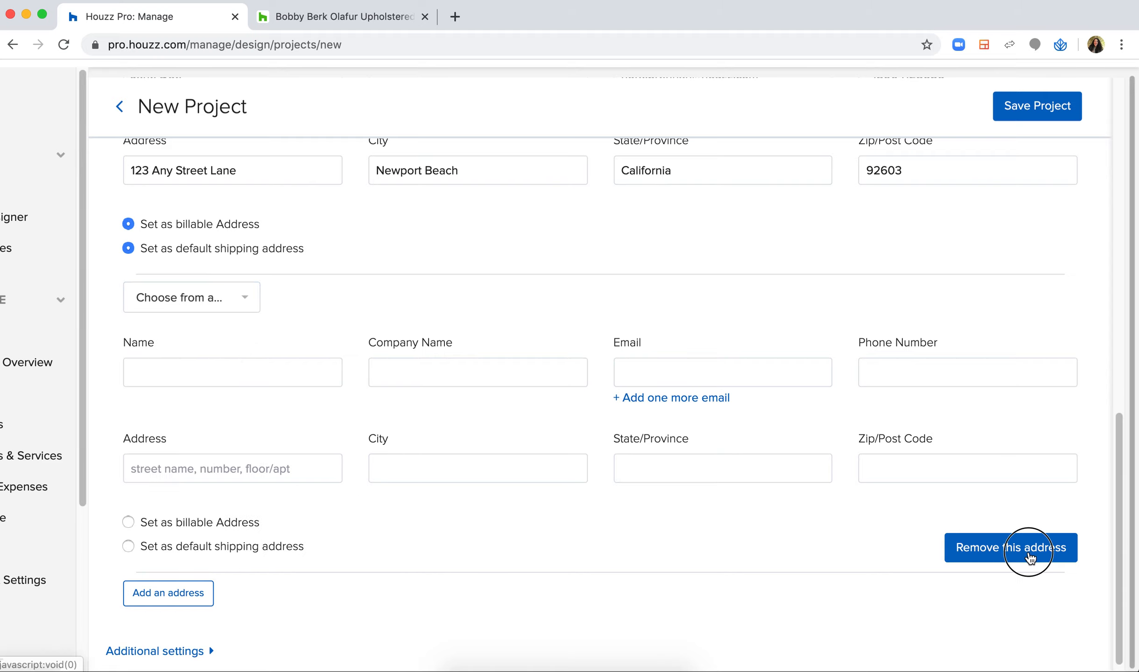
Review the project's additional settings for memos, emails, billing and client visibility, and save the project
{"action": "left_click", "coordinate": [182, 644]}
{"action": "scroll", "coordinate": [248, 605], "scroll_direction": "down", "scroll_amount": 10}
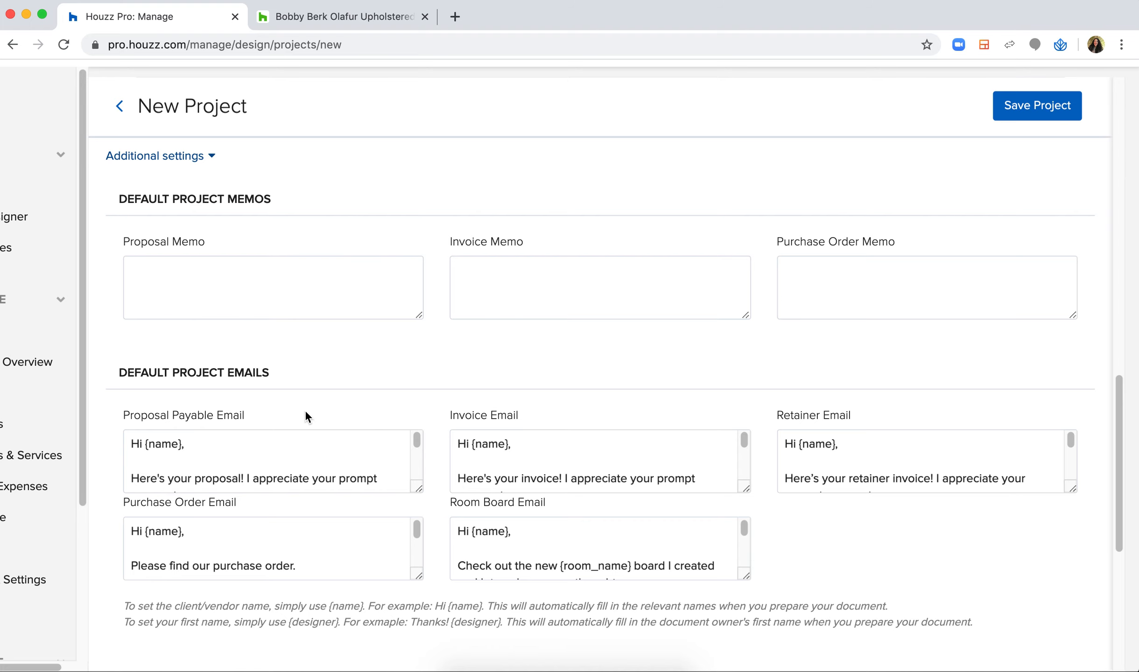
{"action": "scroll", "coordinate": [305, 410], "scroll_direction": "down", "scroll_amount": 8}
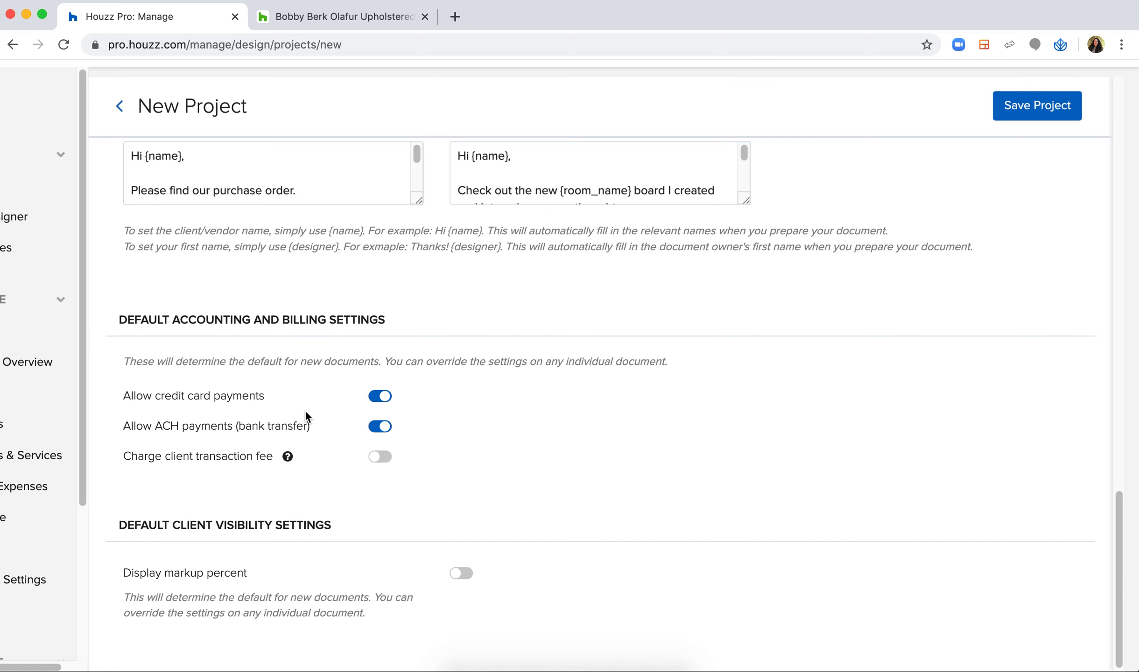
{"action": "scroll", "coordinate": [305, 410], "scroll_direction": "up", "scroll_amount": 20}
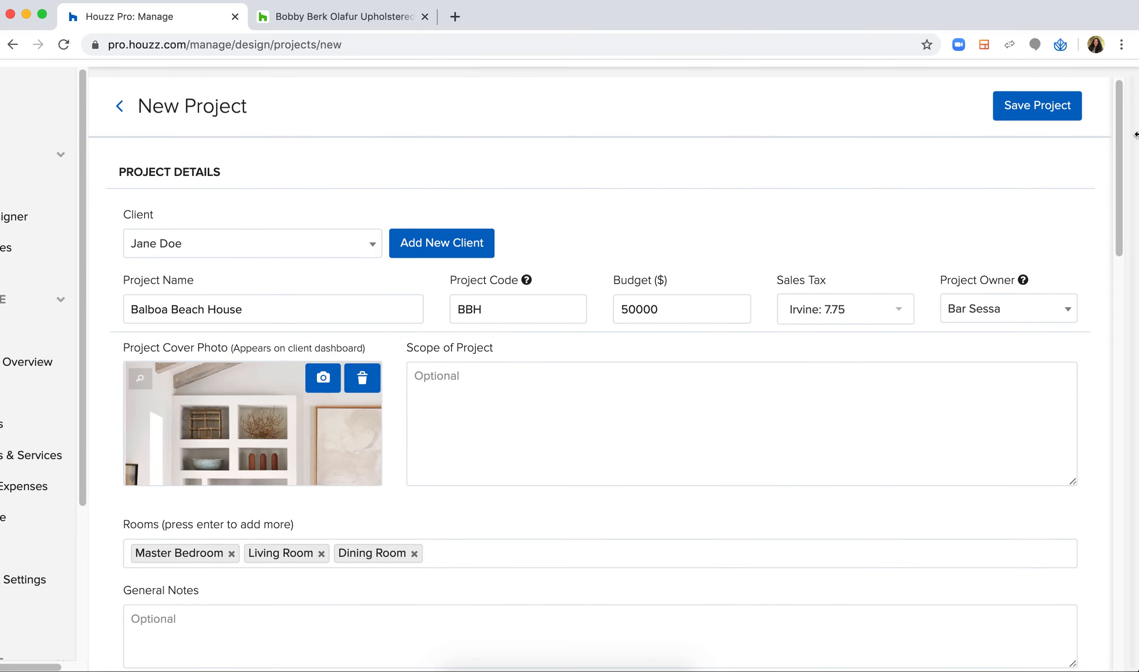
{"action": "left_click", "coordinate": [1044, 111]}
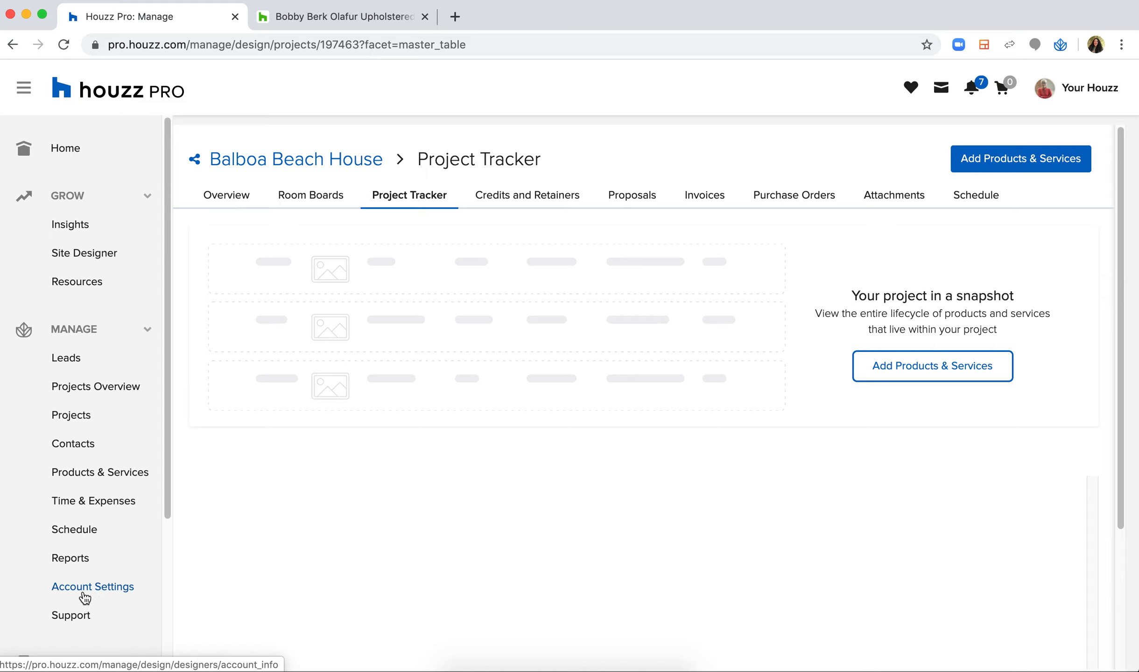
View the Product Clipper's Chrome Web Store page from the support knowledge base, and close it again
{"action": "left_click", "coordinate": [71, 617]}
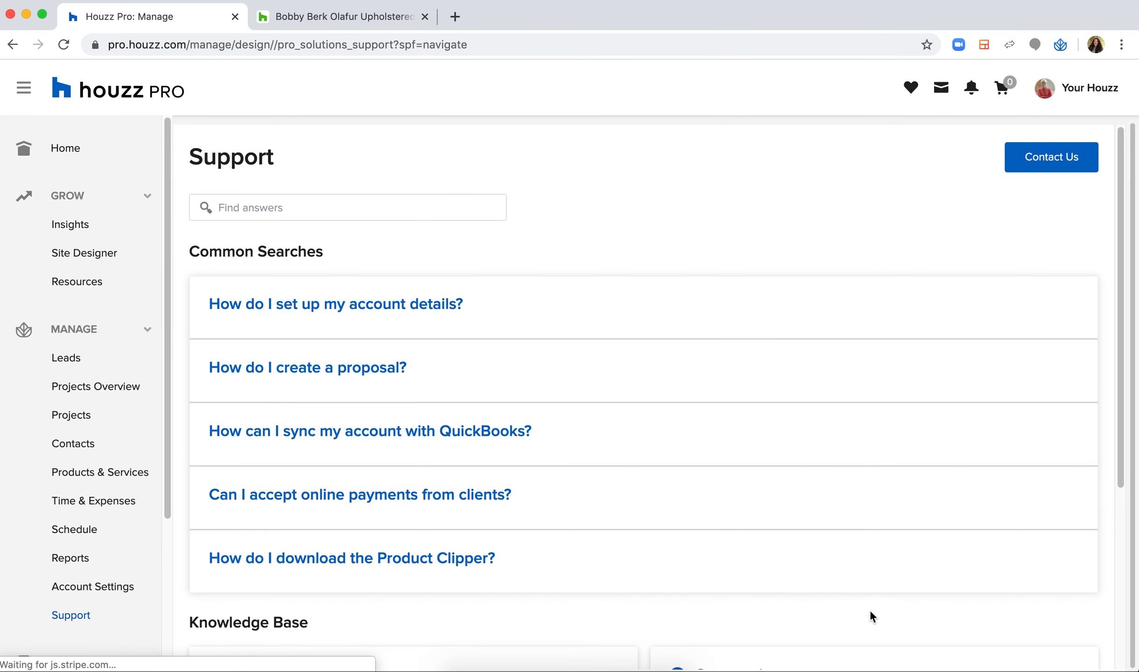
{"action": "scroll", "coordinate": [683, 553], "scroll_direction": "down", "scroll_amount": 5}
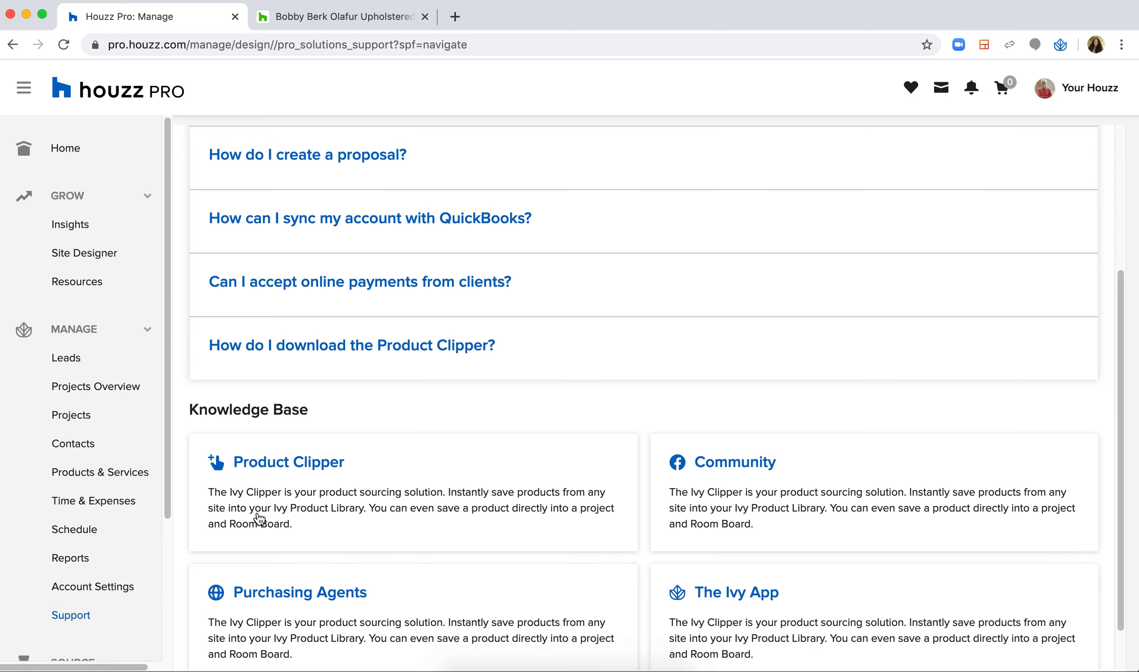
{"action": "left_click", "coordinate": [298, 466]}
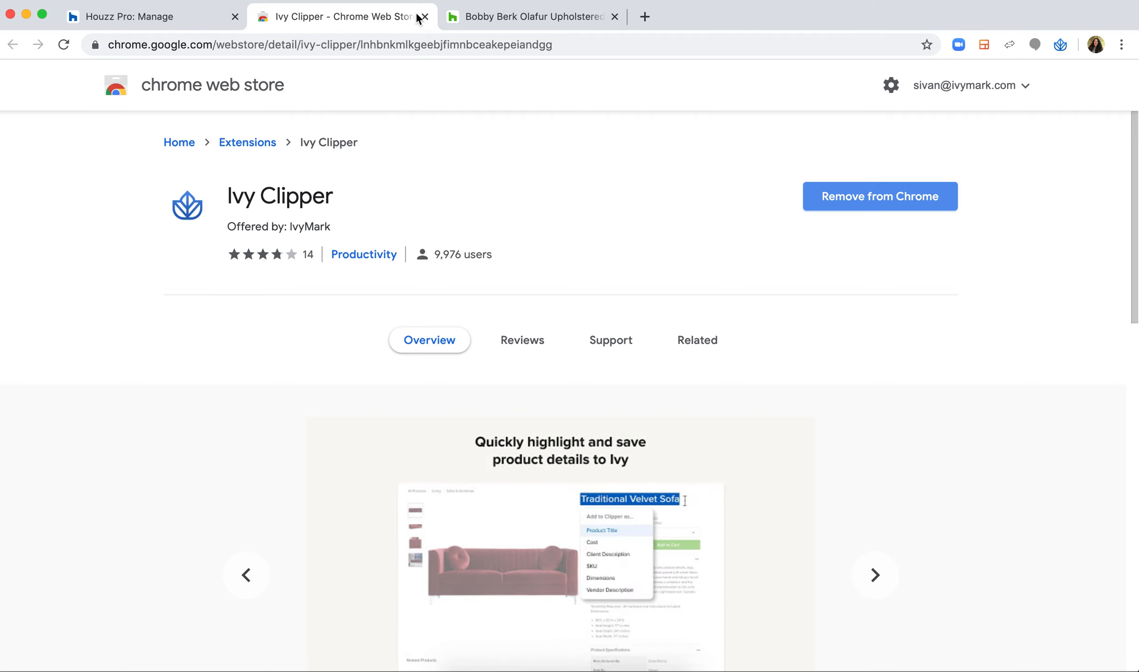
{"action": "left_click", "coordinate": [170, 27]}
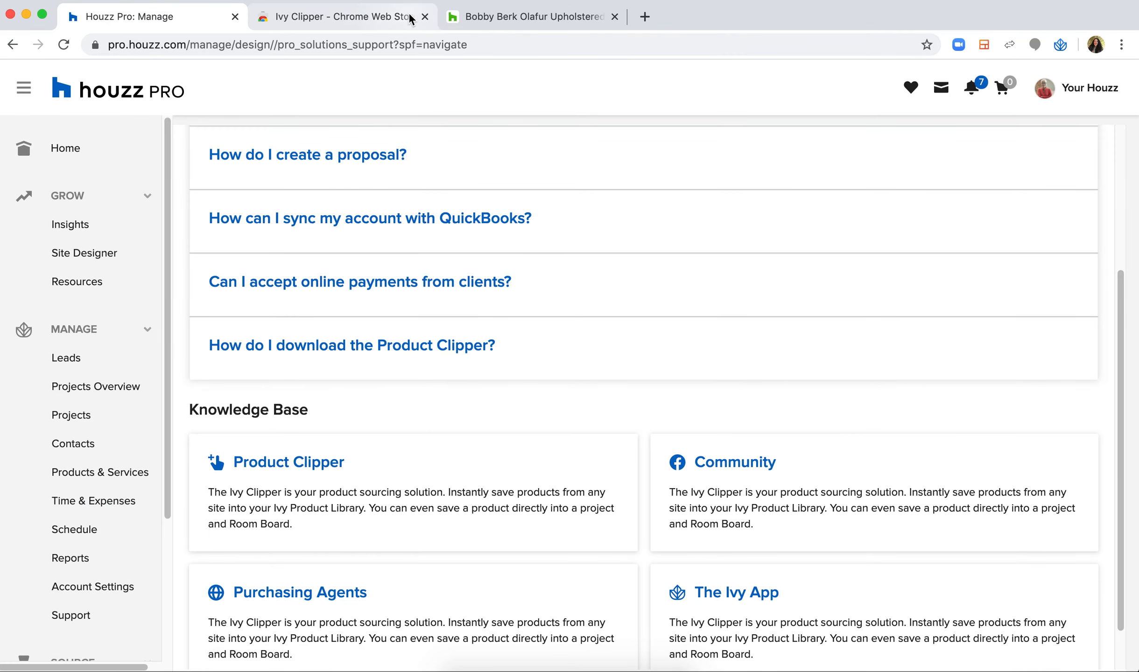
{"action": "left_click", "coordinate": [425, 17]}
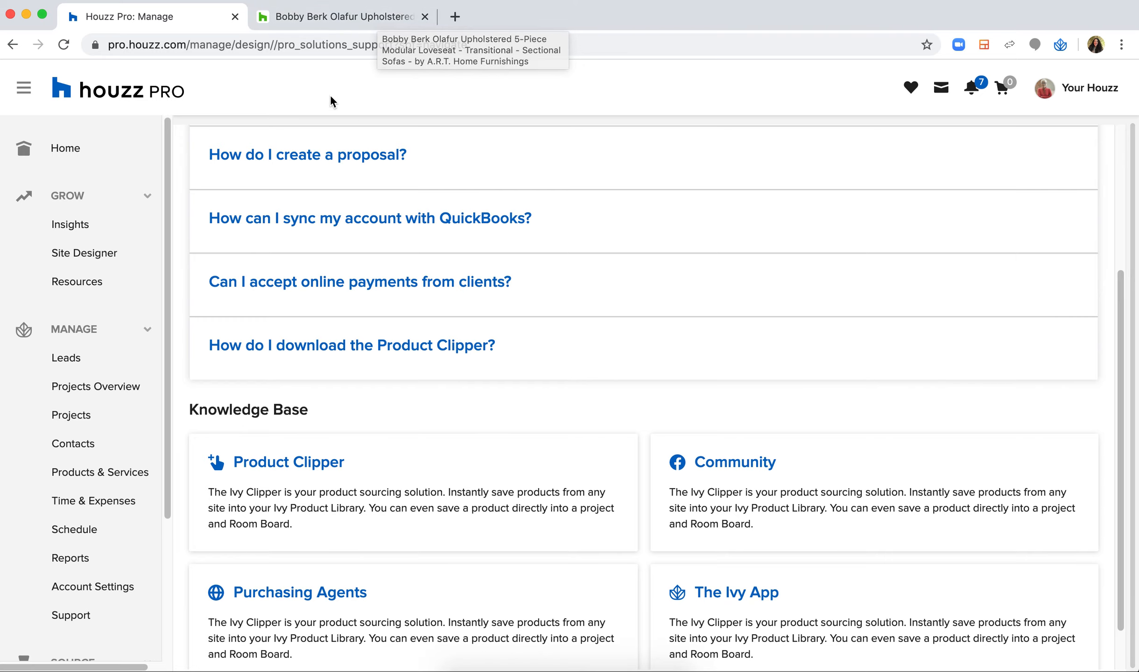
Switch to the Bobby Berk Olafur loveseat product page and start clipping the product with the Ivy Clipper
{"action": "left_click", "coordinate": [327, 19]}
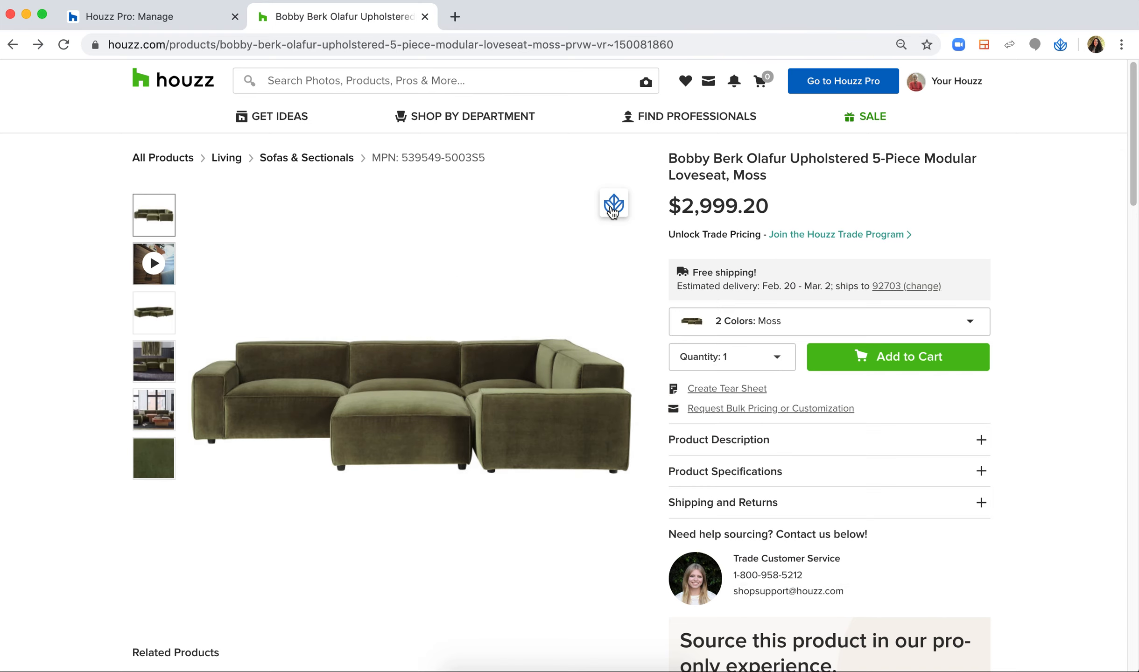
{"action": "scroll", "coordinate": [606, 210], "scroll_direction": "up", "scroll_amount": 3}
{"action": "scroll", "coordinate": [612, 209], "scroll_direction": "up", "scroll_amount": 2}
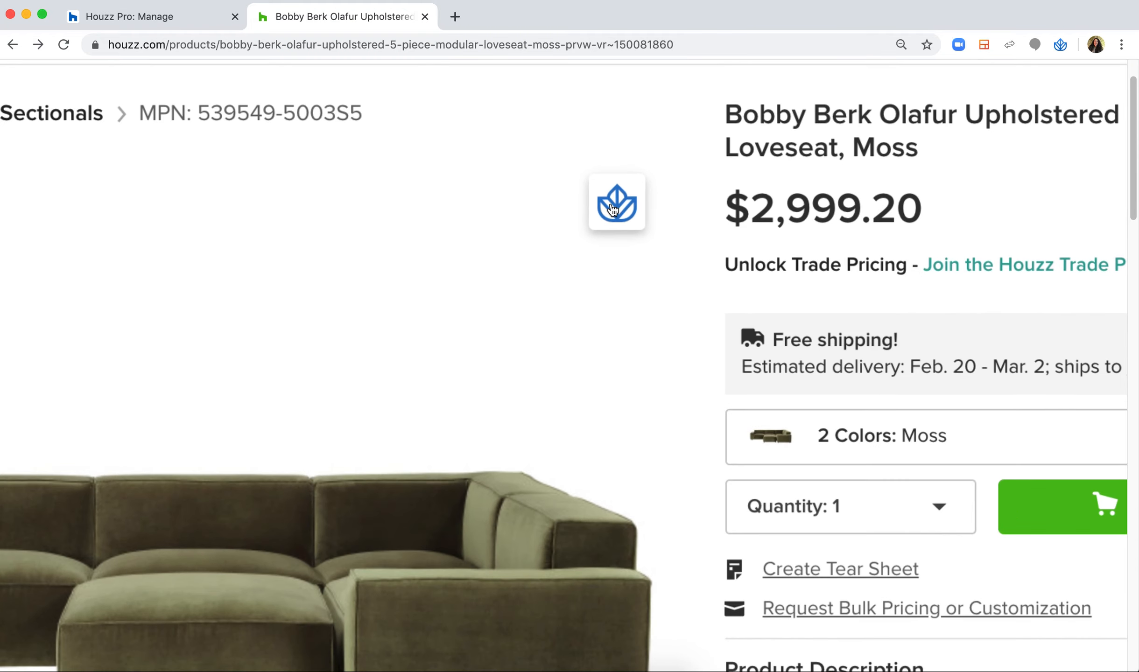
{"action": "scroll", "coordinate": [611, 209], "scroll_direction": "down", "scroll_amount": 5}
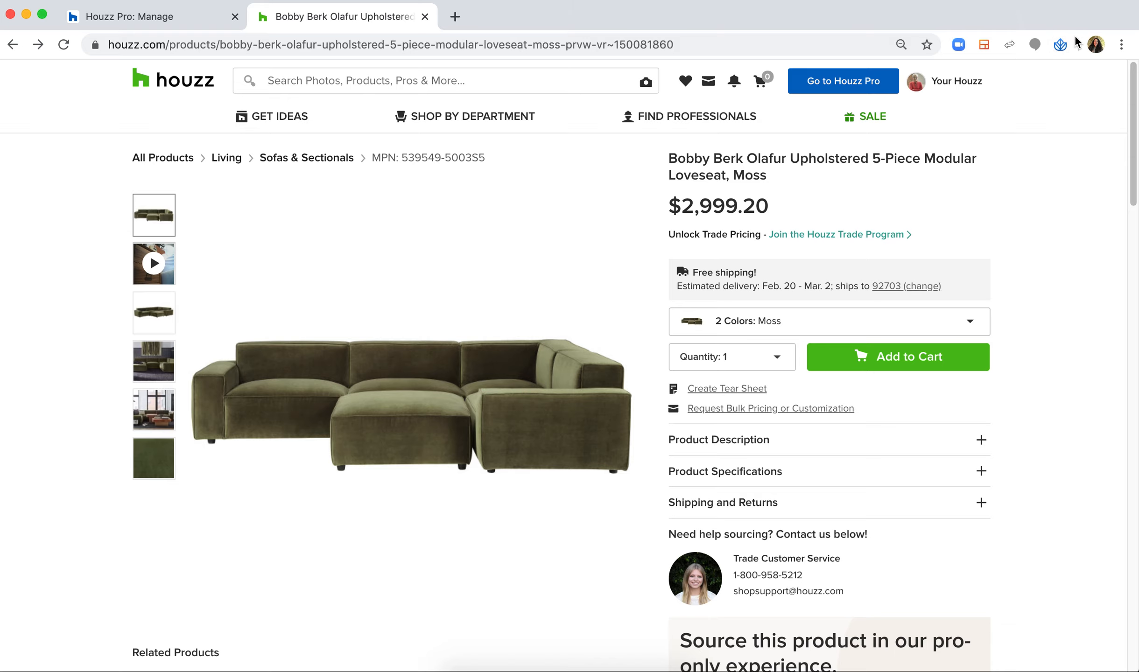
{"action": "left_click", "coordinate": [612, 205]}
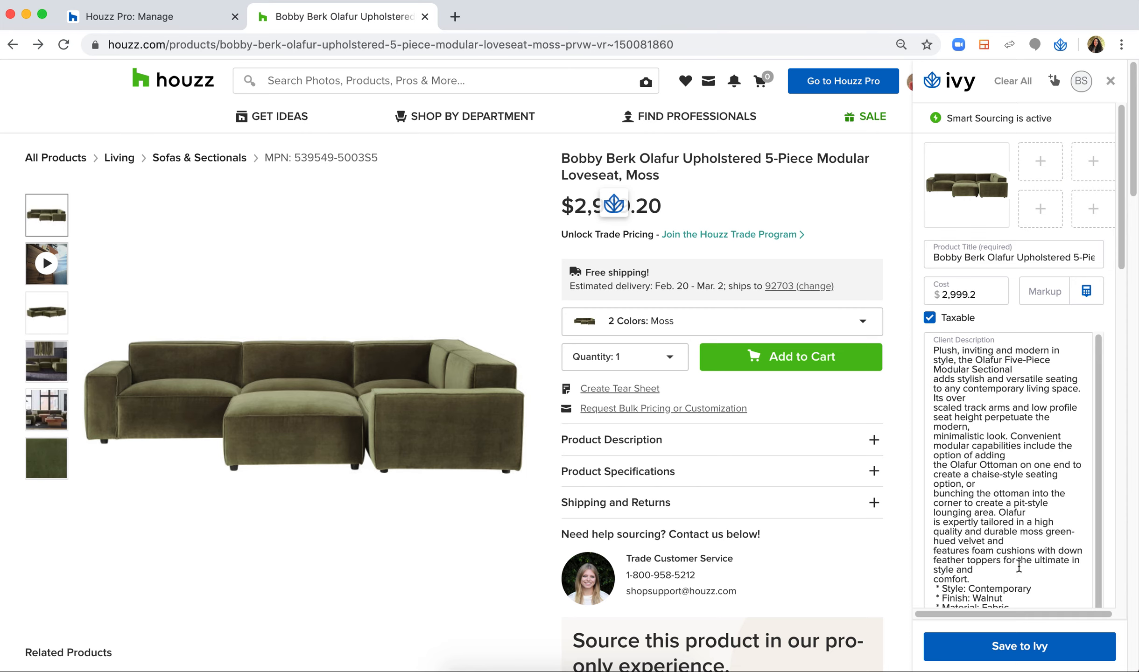
Examine the clipper form's product fields, from cost, markup and description through category, vendor, project and additional details
{"action": "scroll", "coordinate": [1046, 423], "scroll_direction": "down", "scroll_amount": 3}
{"action": "scroll", "coordinate": [1082, 309], "scroll_direction": "down", "scroll_amount": 3}
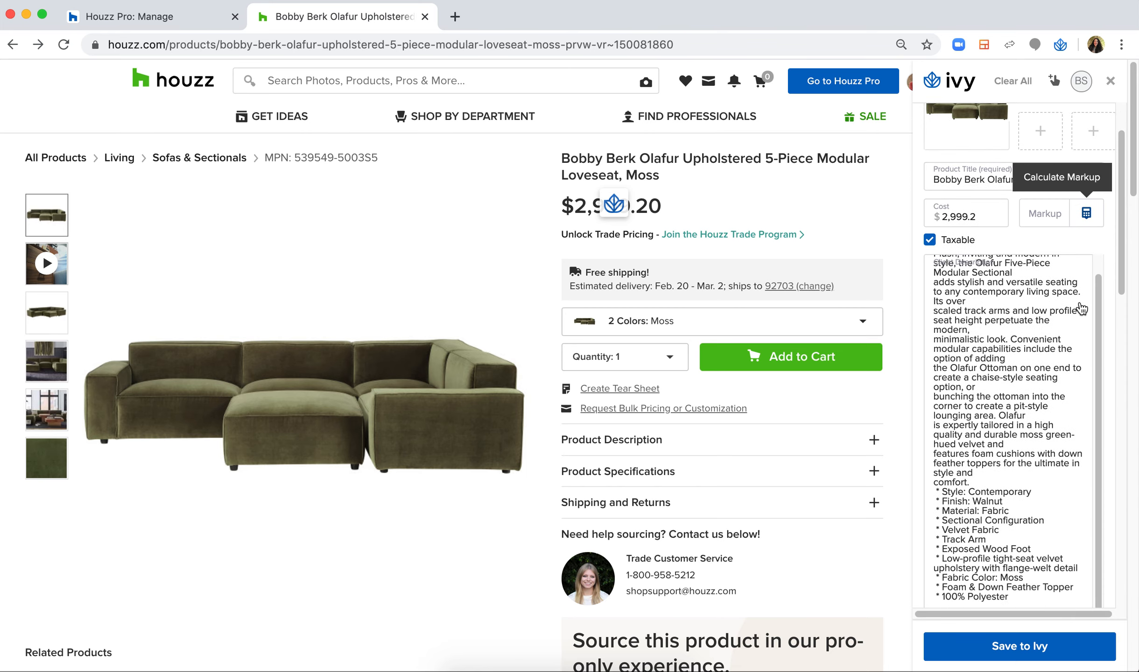
{"action": "scroll", "coordinate": [1081, 309], "scroll_direction": "down", "scroll_amount": 10}
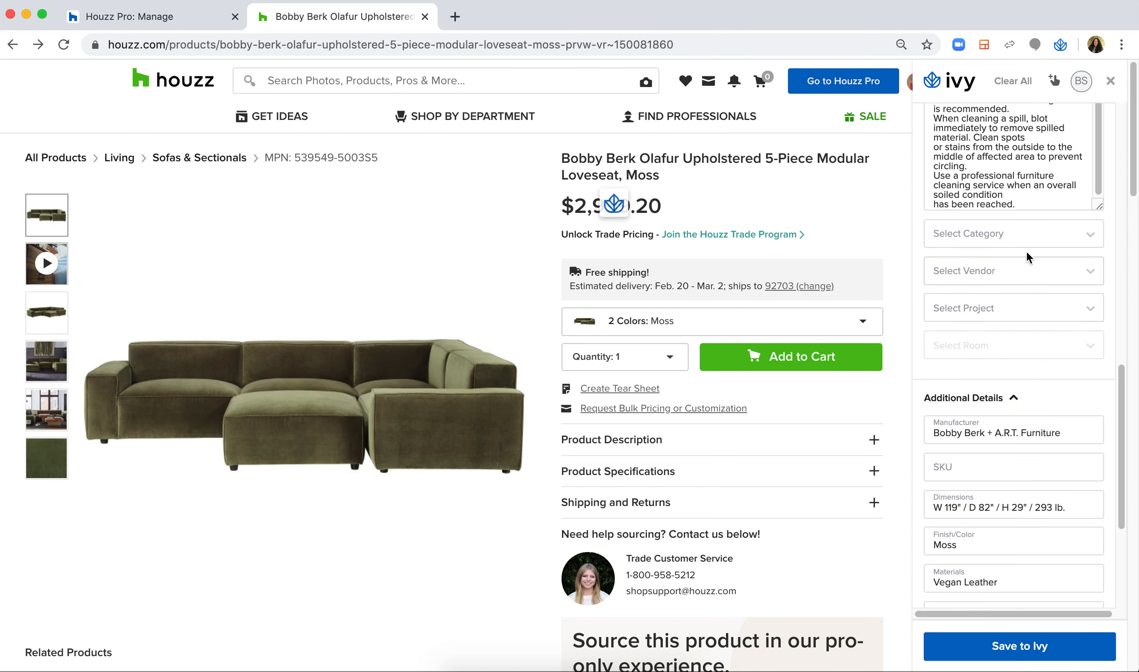
{"action": "scroll", "coordinate": [973, 406], "scroll_direction": "down", "scroll_amount": 5}
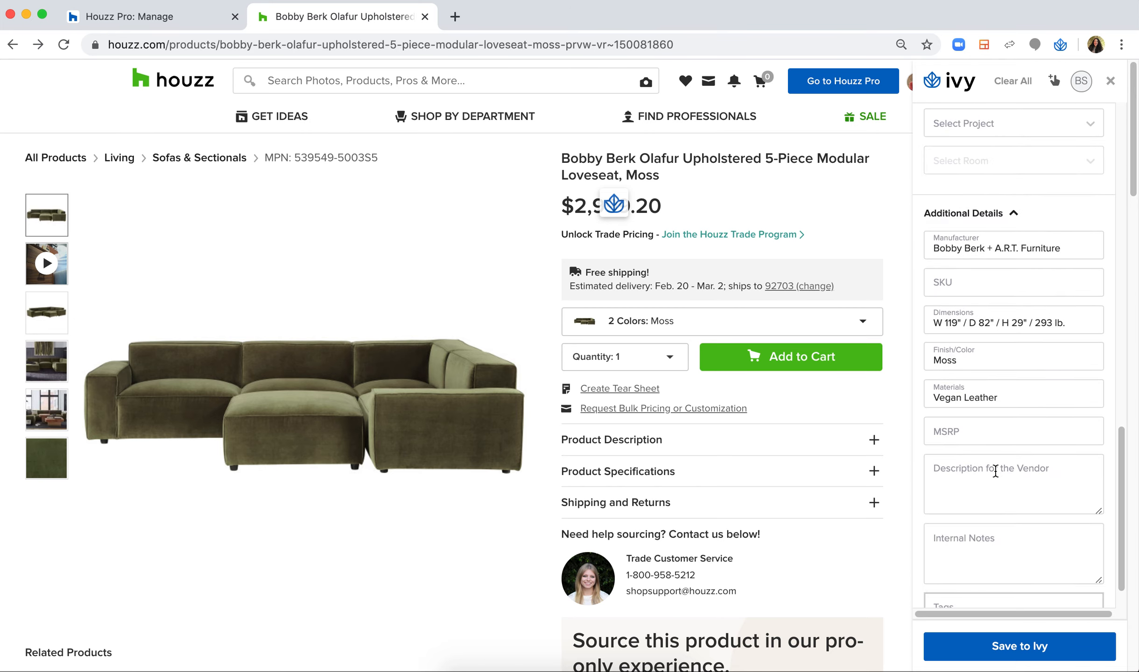
{"action": "scroll", "coordinate": [995, 471], "scroll_direction": "down", "scroll_amount": 1}
{"action": "scroll", "coordinate": [987, 502], "scroll_direction": "up", "scroll_amount": 10}
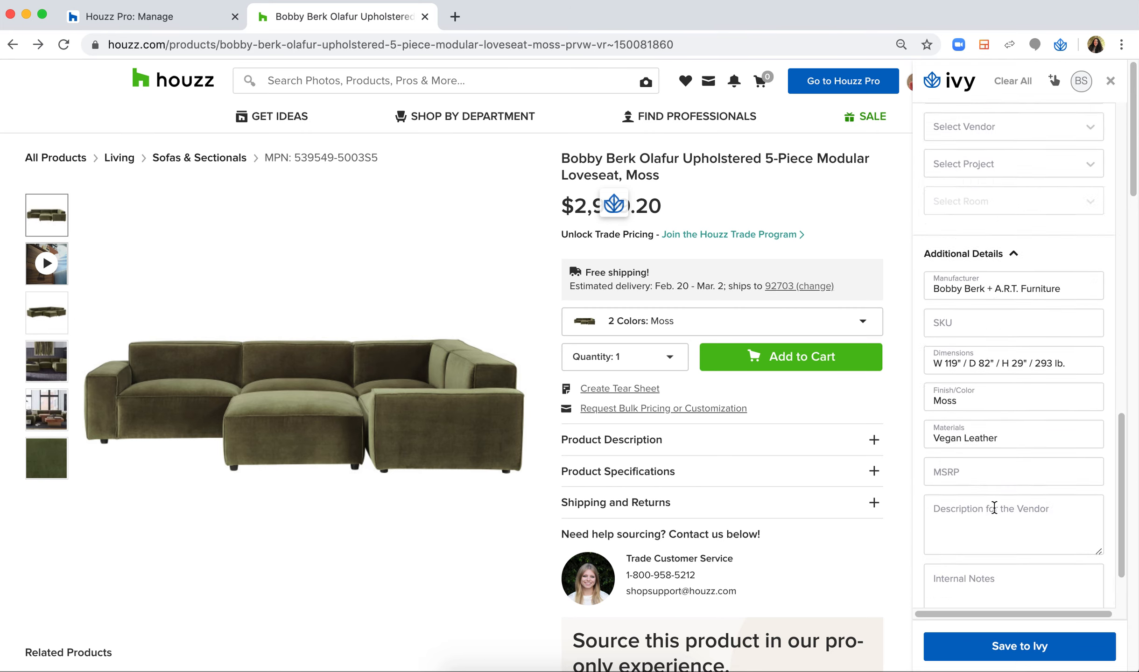
{"action": "scroll", "coordinate": [1050, 158], "scroll_direction": "up", "scroll_amount": 4}
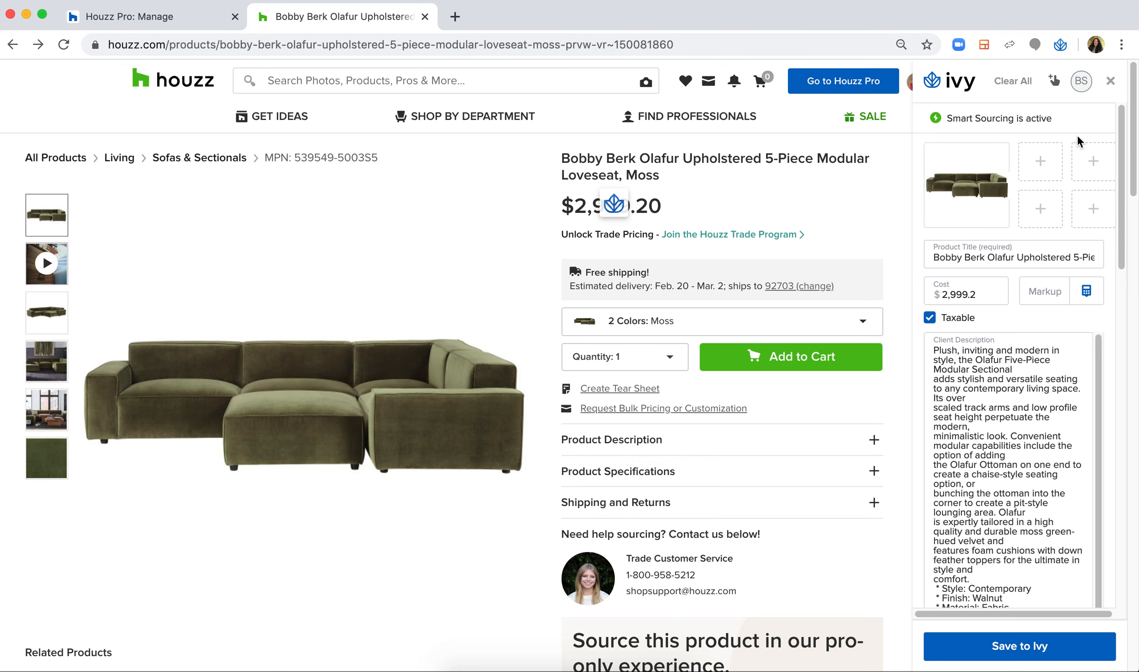
Add the loveseat's gallery photo with the striped wall and brass floor lamp as a second image of the clipped product
{"action": "left_click", "coordinate": [37, 377]}
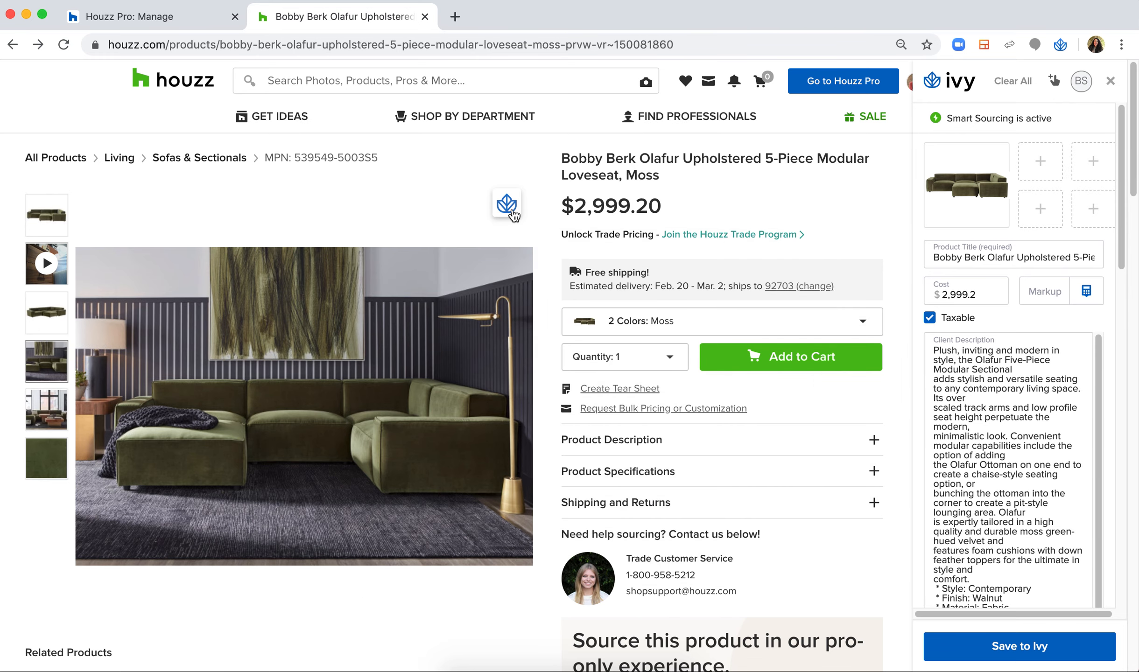
{"action": "left_click", "coordinate": [512, 213]}
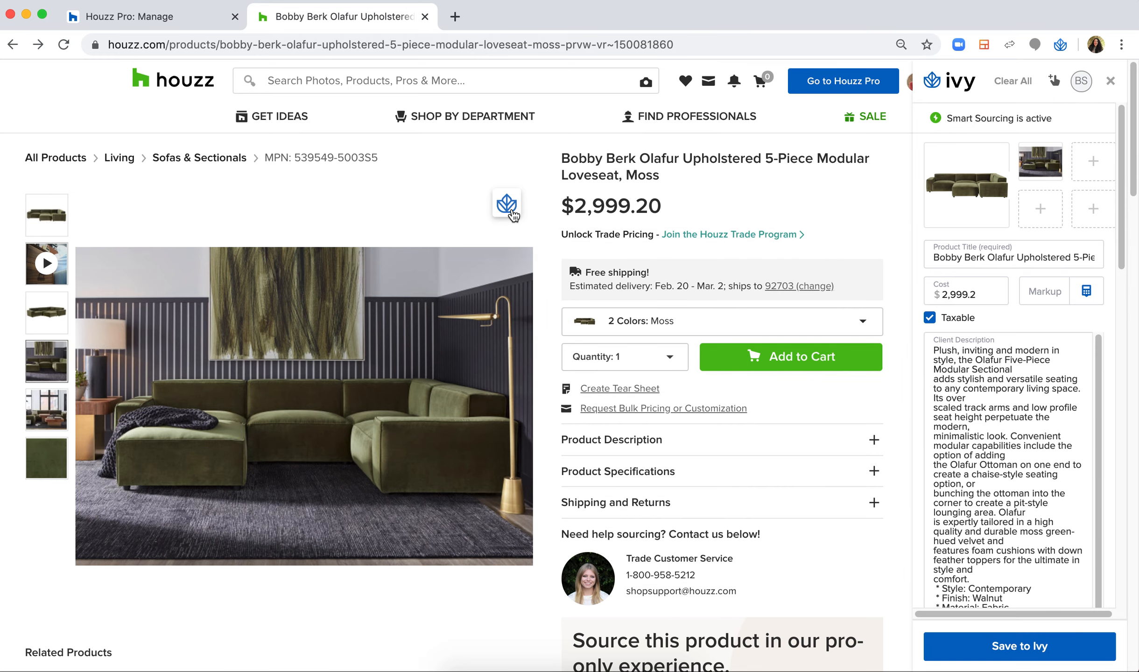
Add the loveseat's gallery photo with the tall windows and wood coffee tables as a third image of the clipped product
{"action": "left_click", "coordinate": [40, 410]}
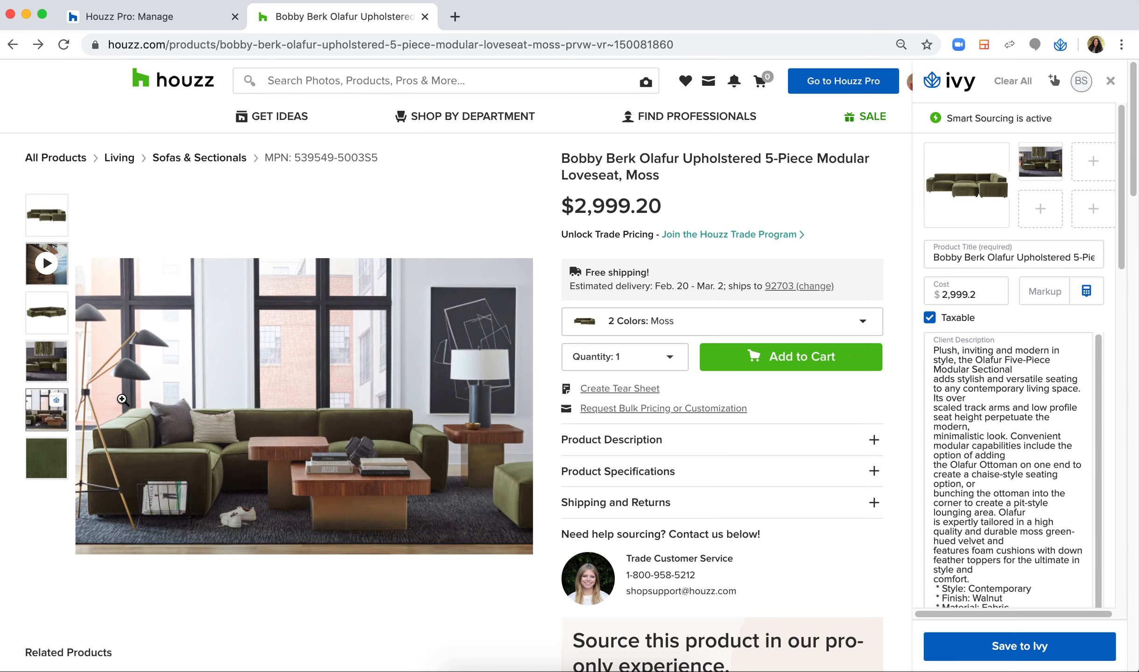
{"action": "left_click", "coordinate": [503, 210]}
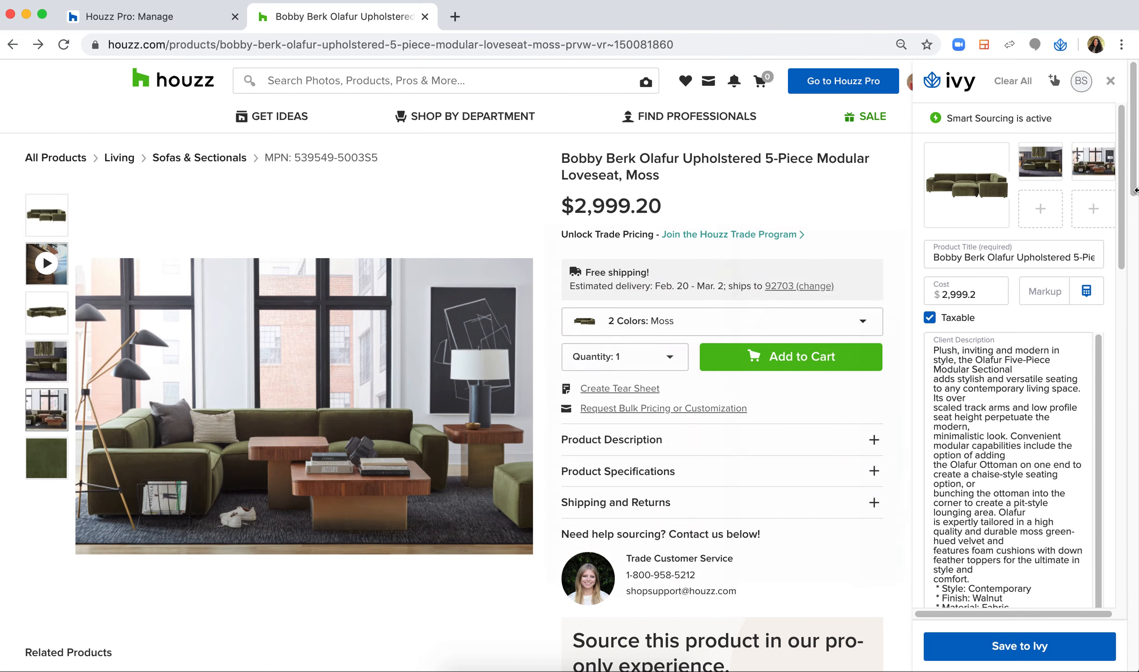
{"action": "scroll", "coordinate": [1039, 257], "scroll_direction": "up", "scroll_amount": 5}
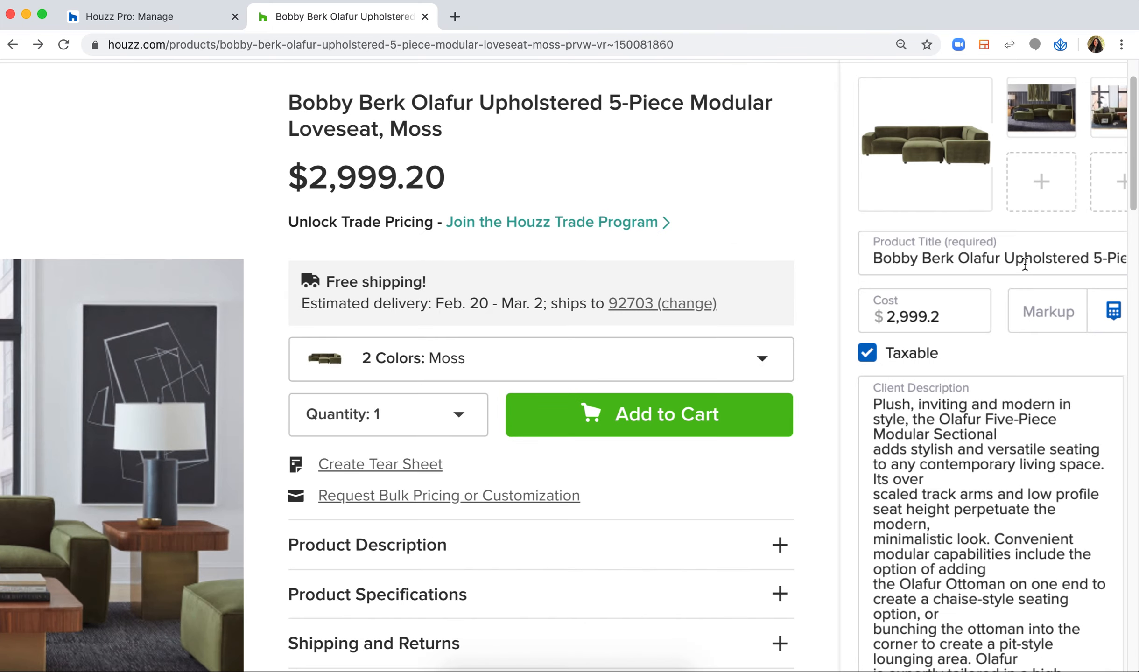
{"action": "scroll", "coordinate": [1022, 265], "scroll_direction": "right", "scroll_amount": 4}
{"action": "scroll", "coordinate": [1022, 264], "scroll_direction": "left", "scroll_amount": 4}
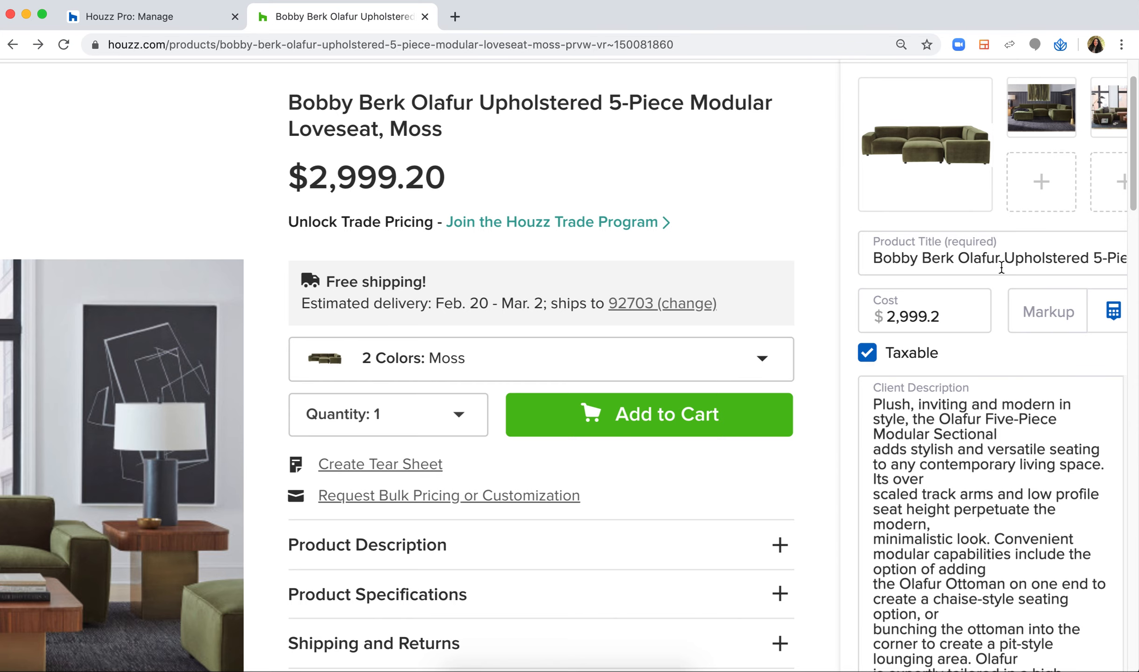
{"action": "scroll", "coordinate": [971, 246], "scroll_direction": "down", "scroll_amount": 5}
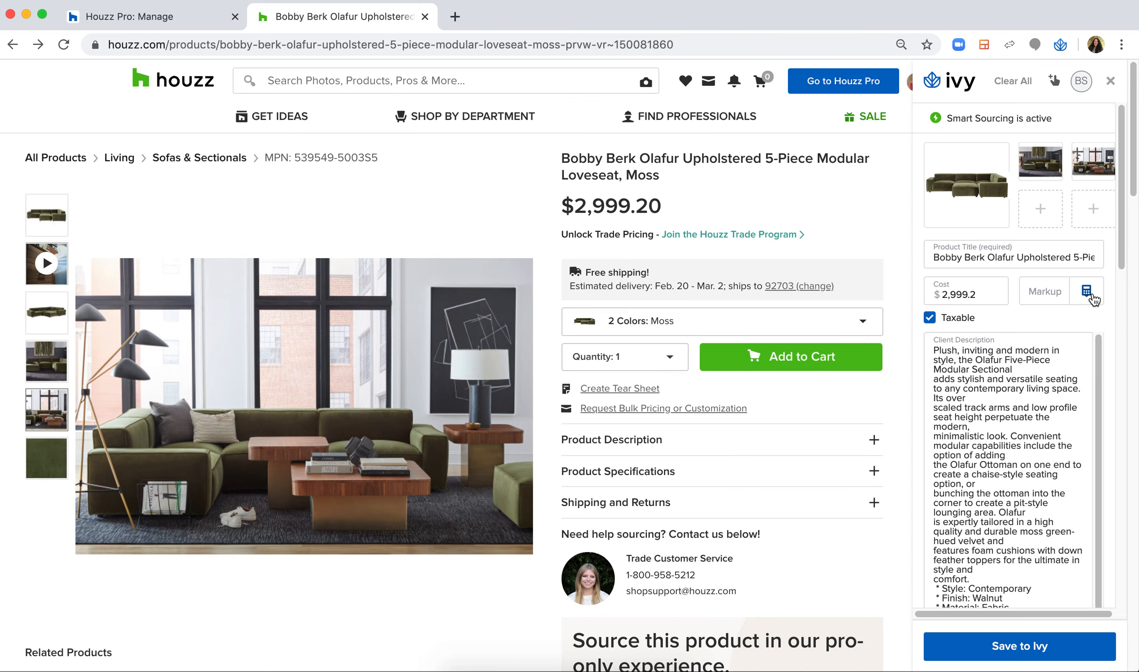
{"action": "scroll", "coordinate": [1087, 291], "scroll_direction": "up", "scroll_amount": 5}
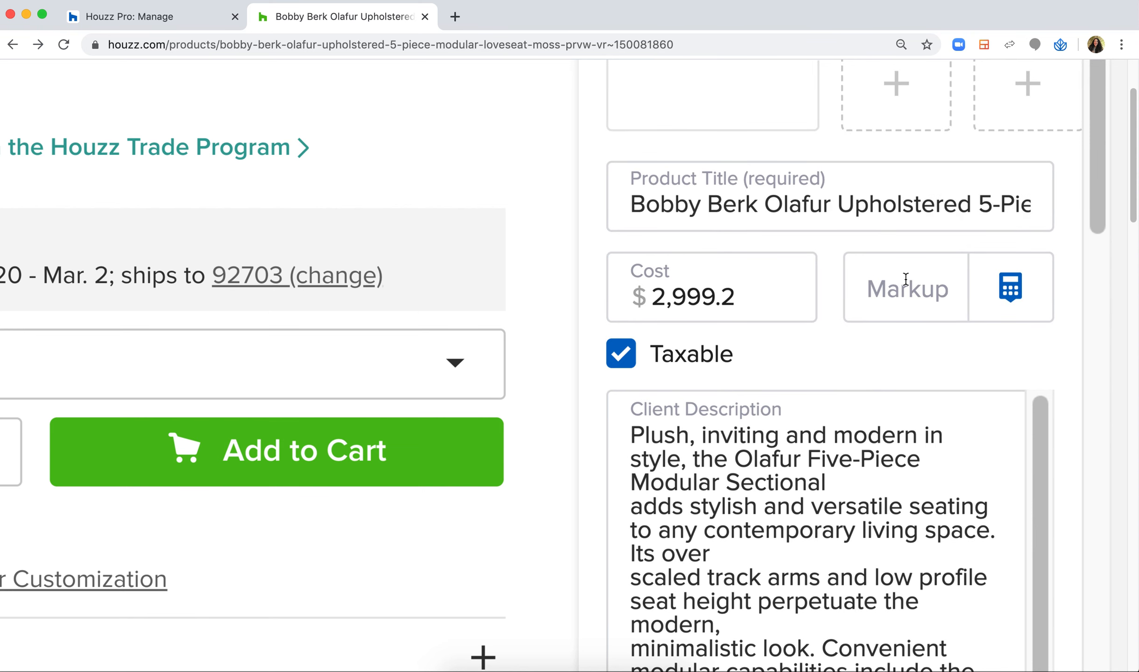
{"action": "left_click", "coordinate": [915, 294]}
{"action": "type", "text": "20"}
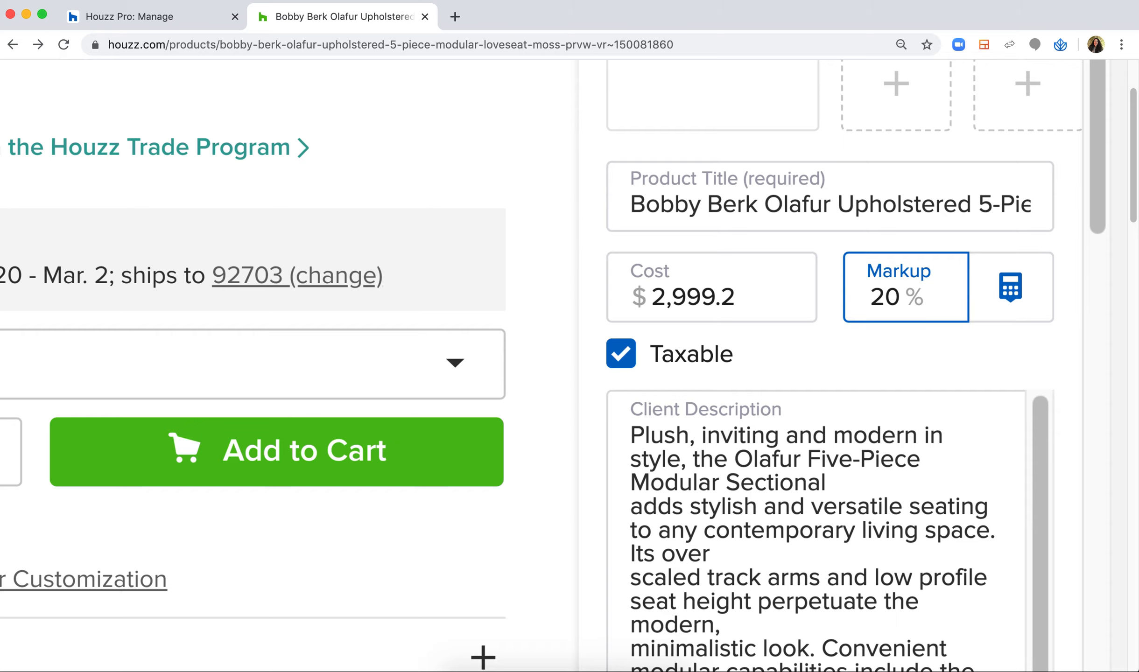
{"action": "key", "text": "BackSpace"}
{"action": "key", "text": "BackSpace"}
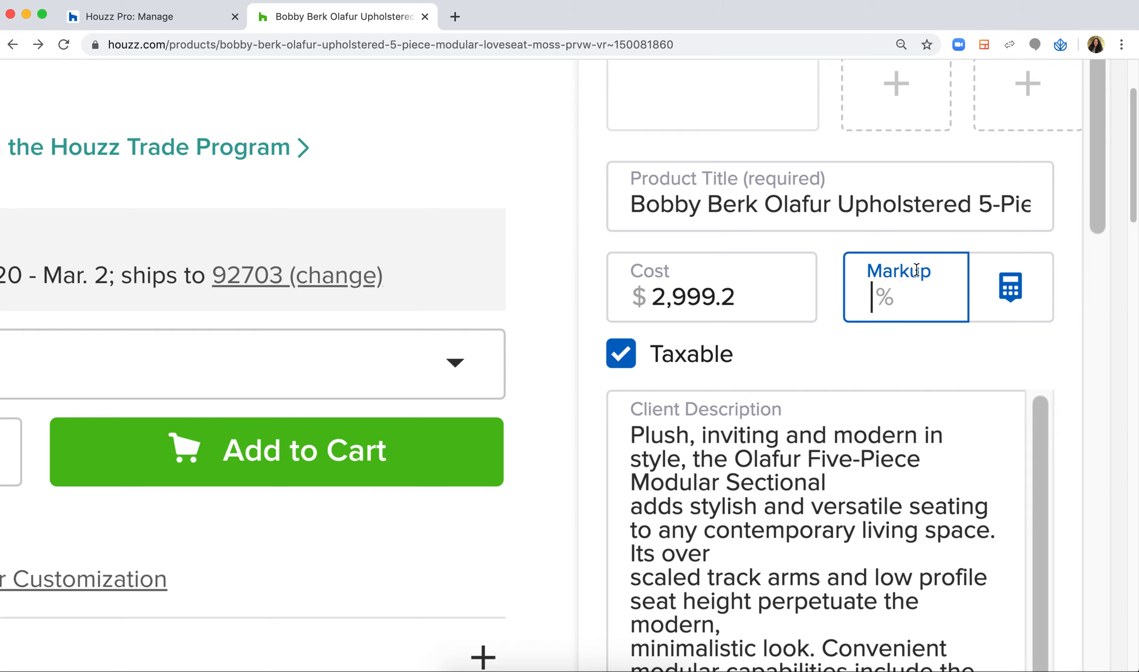
Set the loveseat's client price to $3,800 in the clipper's cost calculator
{"action": "left_click", "coordinate": [1018, 292]}
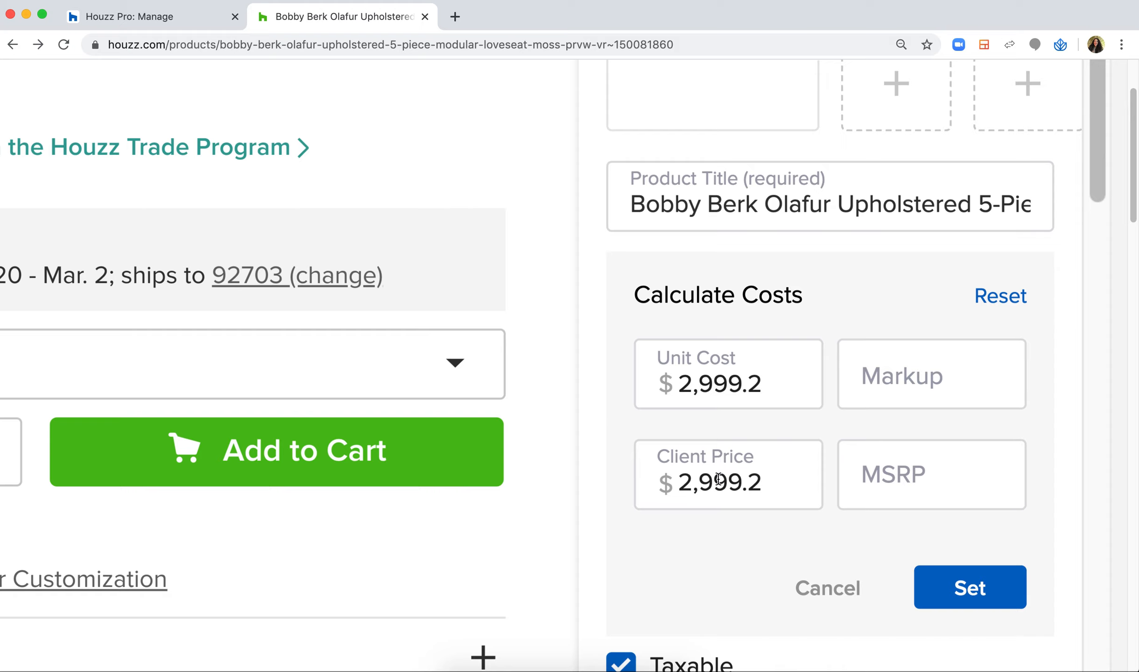
{"action": "left_click", "coordinate": [785, 482]}
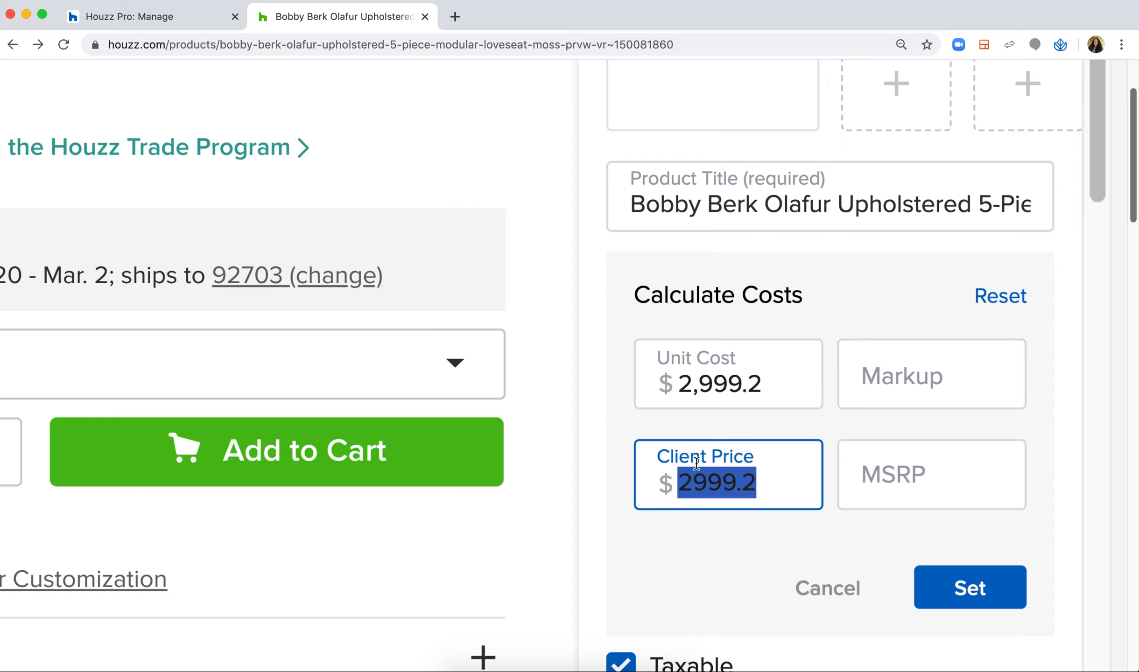
{"action": "type", "text": "3800"}
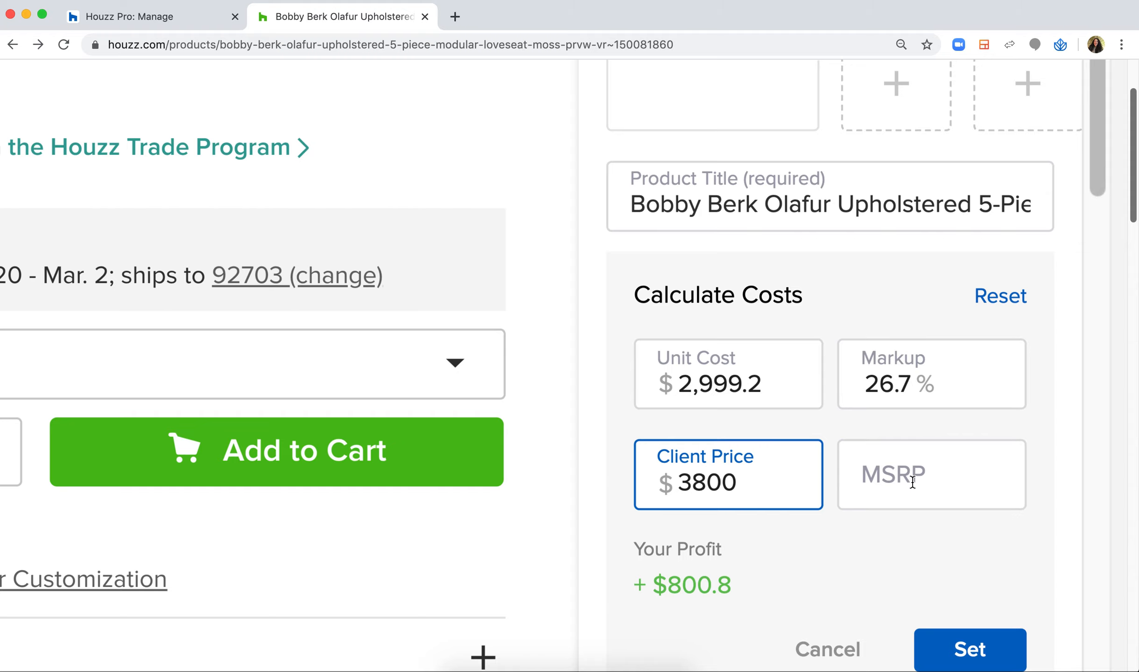
{"action": "scroll", "coordinate": [911, 482], "scroll_direction": "down", "scroll_amount": 5}
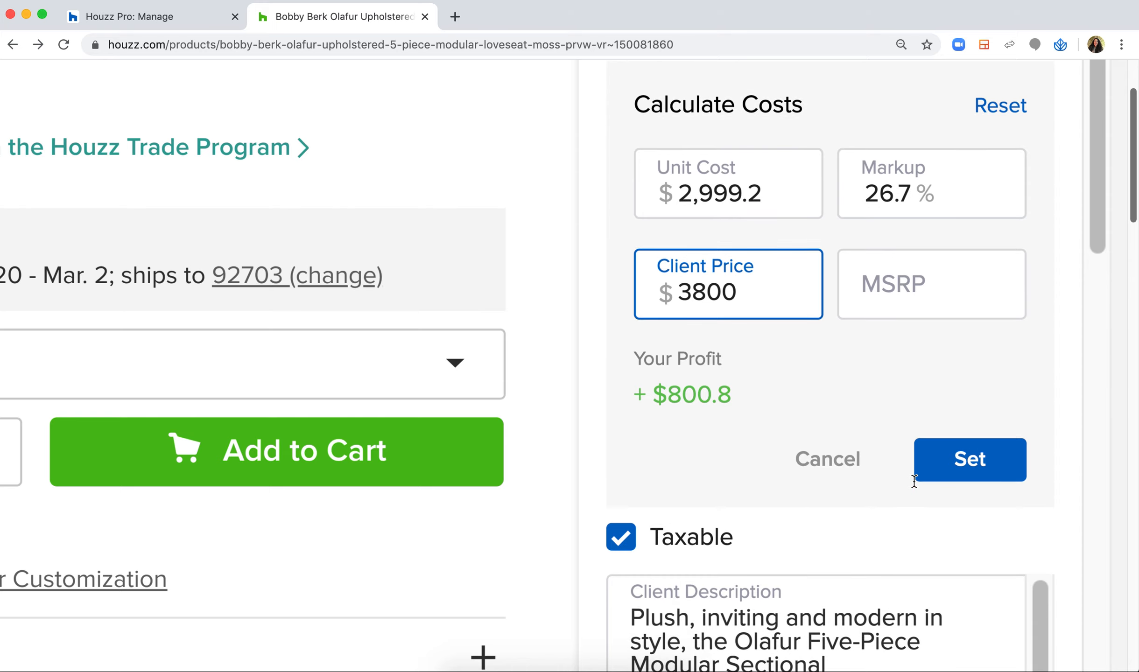
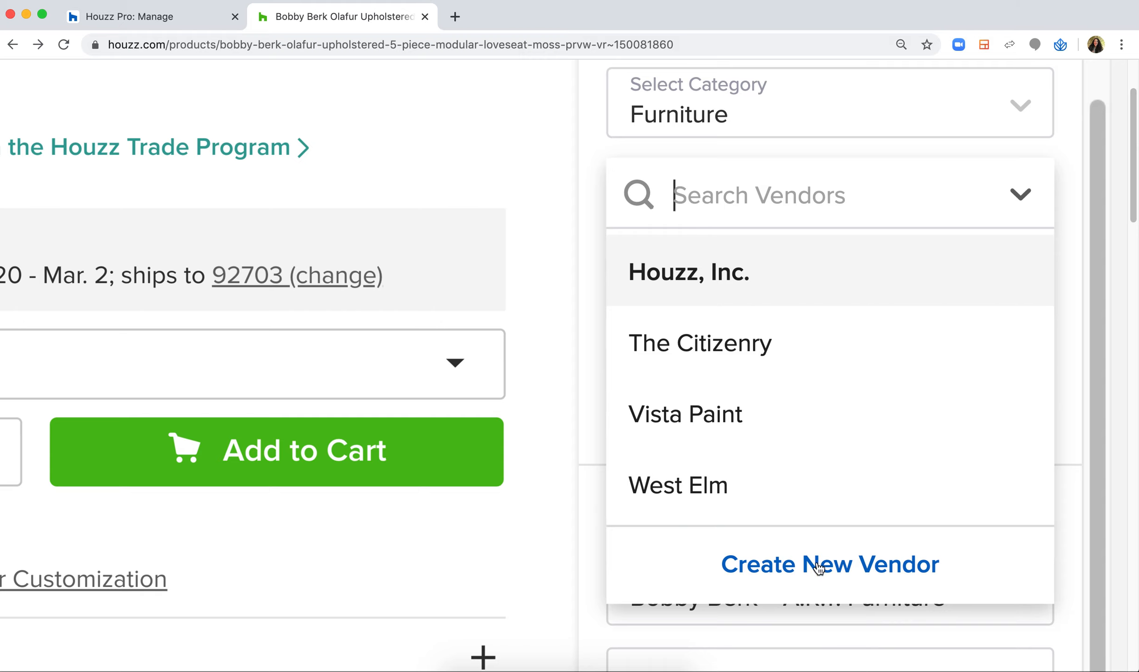
{"action": "left_click", "coordinate": [808, 564]}
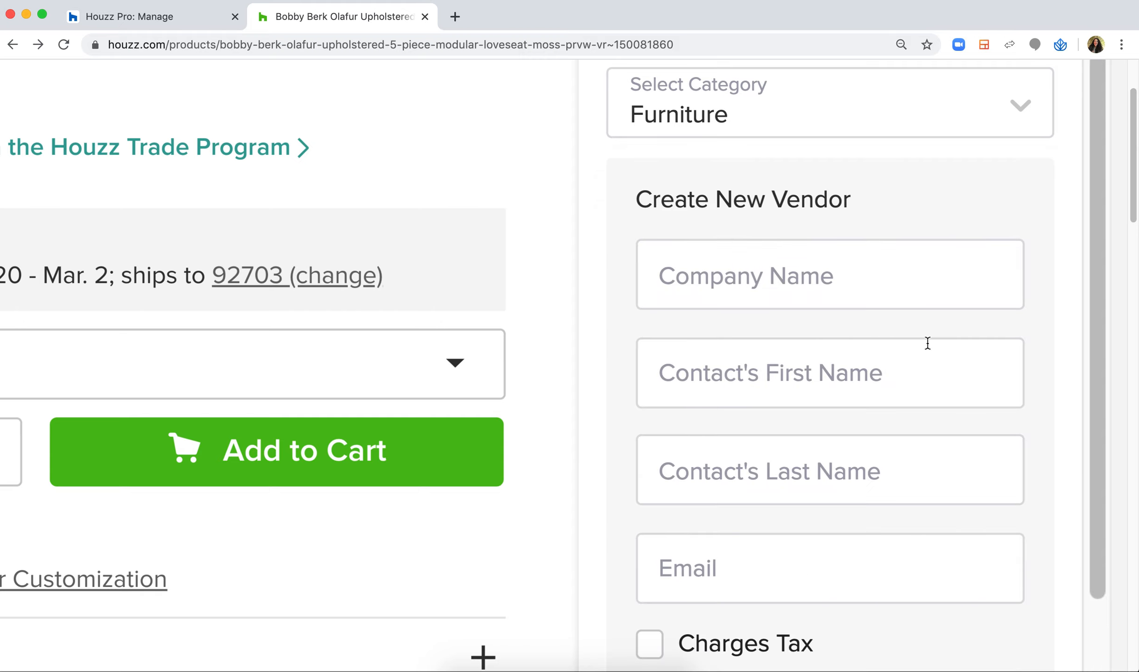
{"action": "scroll", "coordinate": [924, 348], "scroll_direction": "down", "scroll_amount": 3}
{"action": "left_click", "coordinate": [826, 542]}
{"action": "scroll", "coordinate": [794, 429], "scroll_direction": "up", "scroll_amount": 2}
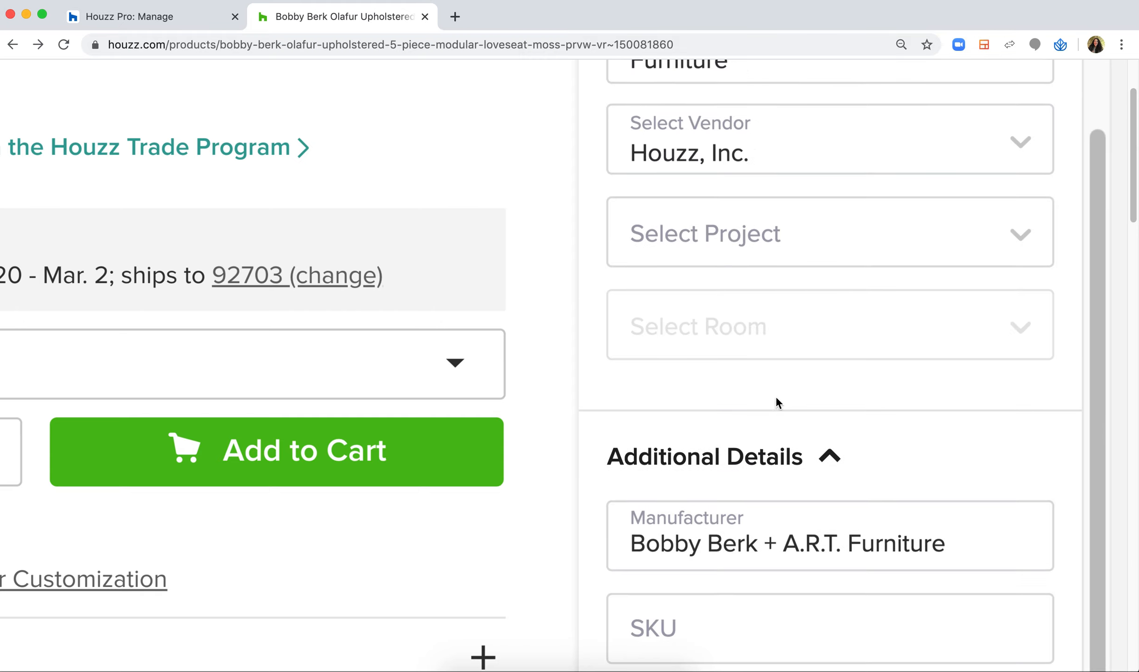
Assign the clipped loveseat to the Balboa Beach House project and its Living Room
{"action": "left_click", "coordinate": [786, 233]}
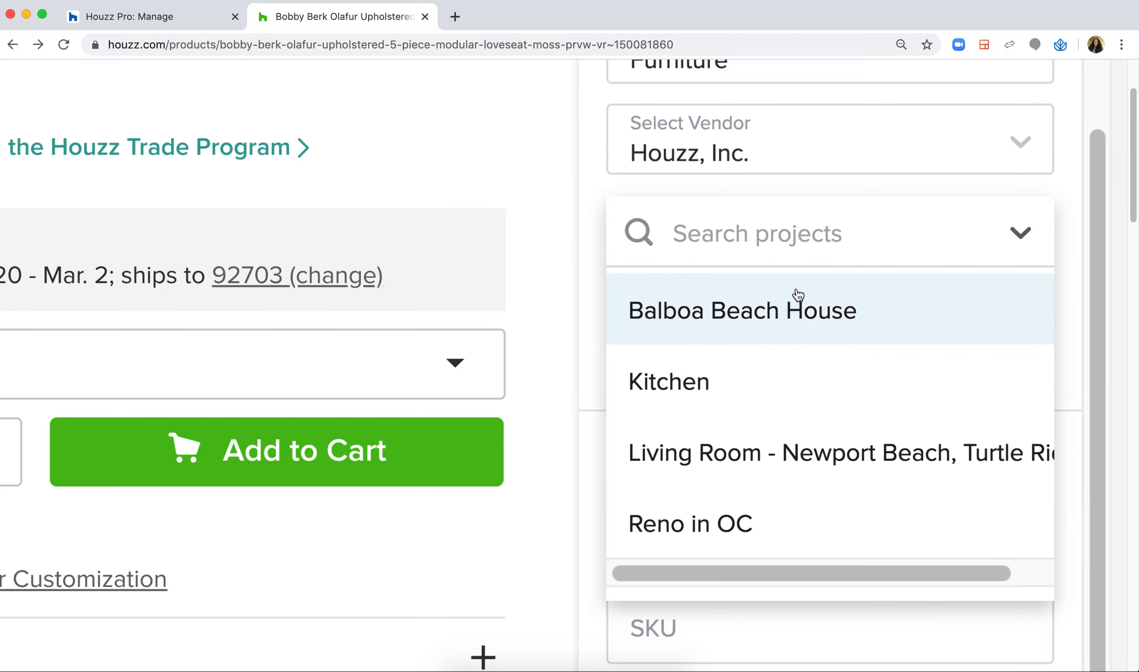
{"action": "left_click", "coordinate": [819, 315]}
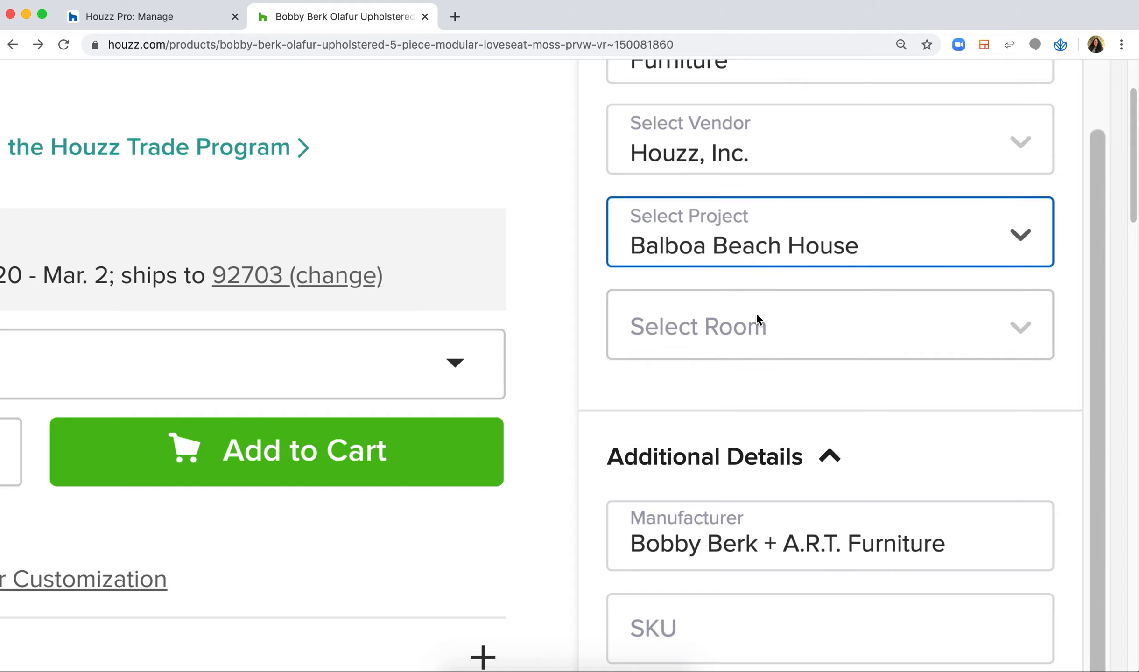
{"action": "left_click", "coordinate": [780, 331]}
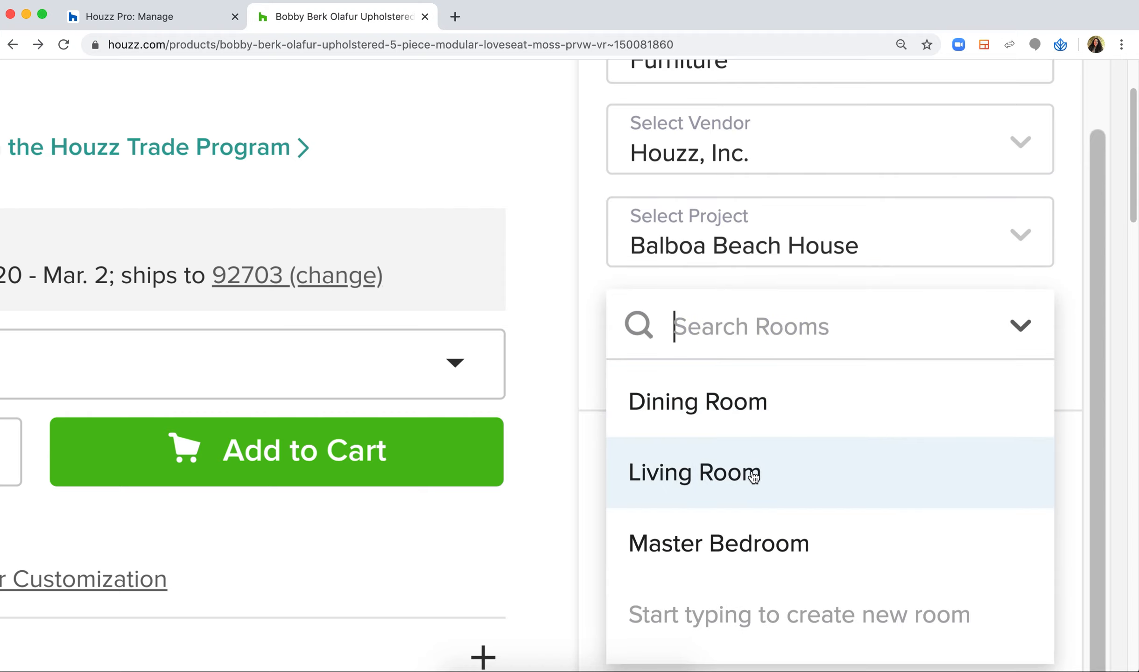
{"action": "left_click", "coordinate": [742, 473]}
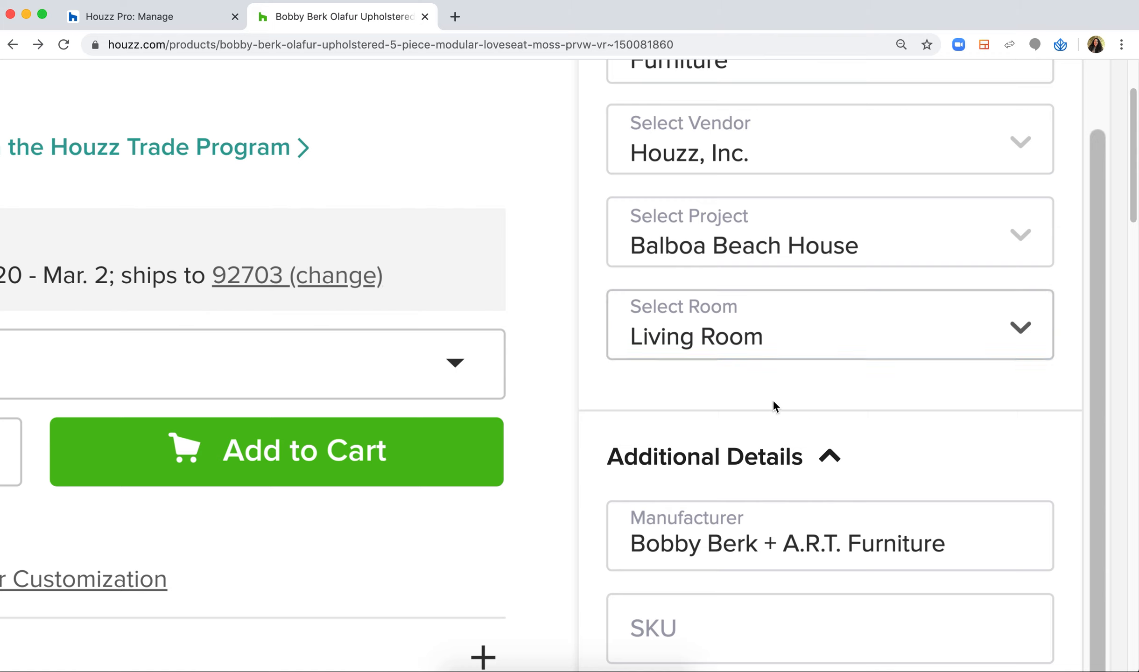
Examine the clipper's additional details, from manufacturer, dimensions, finish and materials through MSRP, vendor description, internal notes and tags
{"action": "scroll", "coordinate": [817, 379], "scroll_direction": "down", "scroll_amount": 1}
{"action": "scroll", "coordinate": [816, 379], "scroll_direction": "down", "scroll_amount": 10}
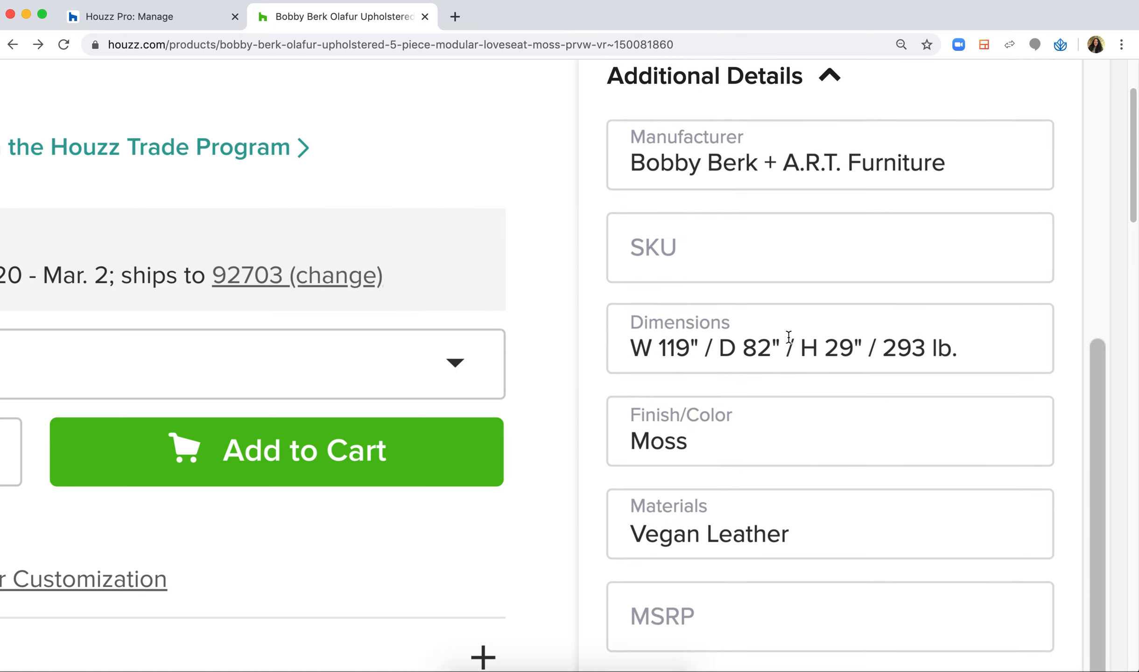
{"action": "scroll", "coordinate": [936, 363], "scroll_direction": "down", "scroll_amount": 1}
{"action": "scroll", "coordinate": [915, 374], "scroll_direction": "down", "scroll_amount": 12}
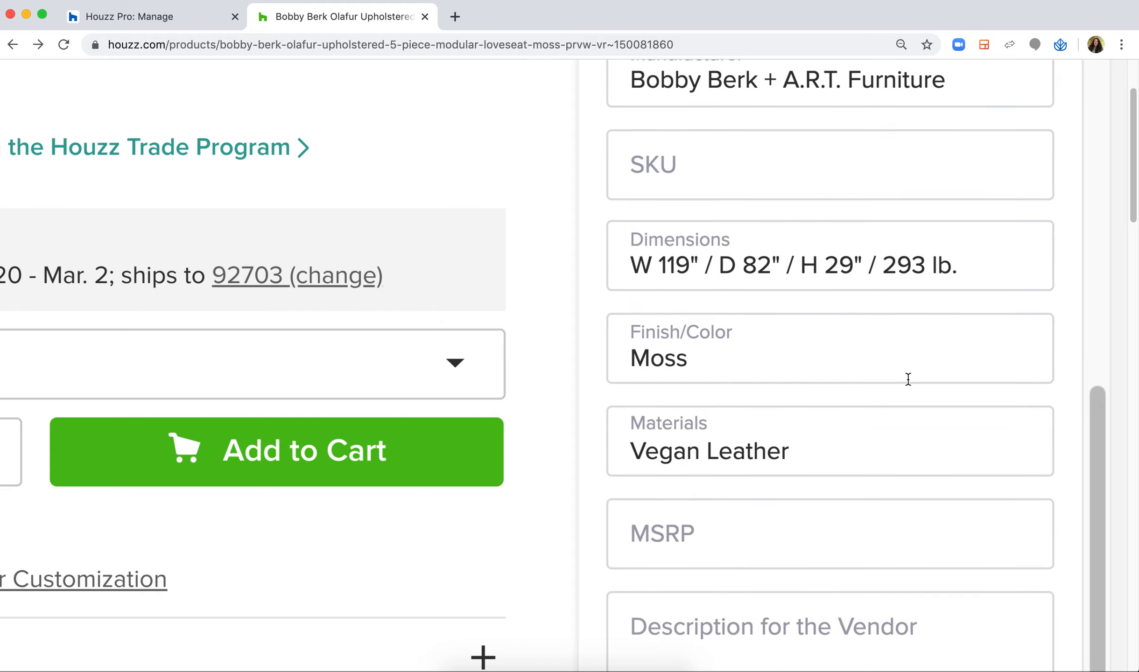
{"action": "scroll", "coordinate": [761, 355], "scroll_direction": "down", "scroll_amount": 2}
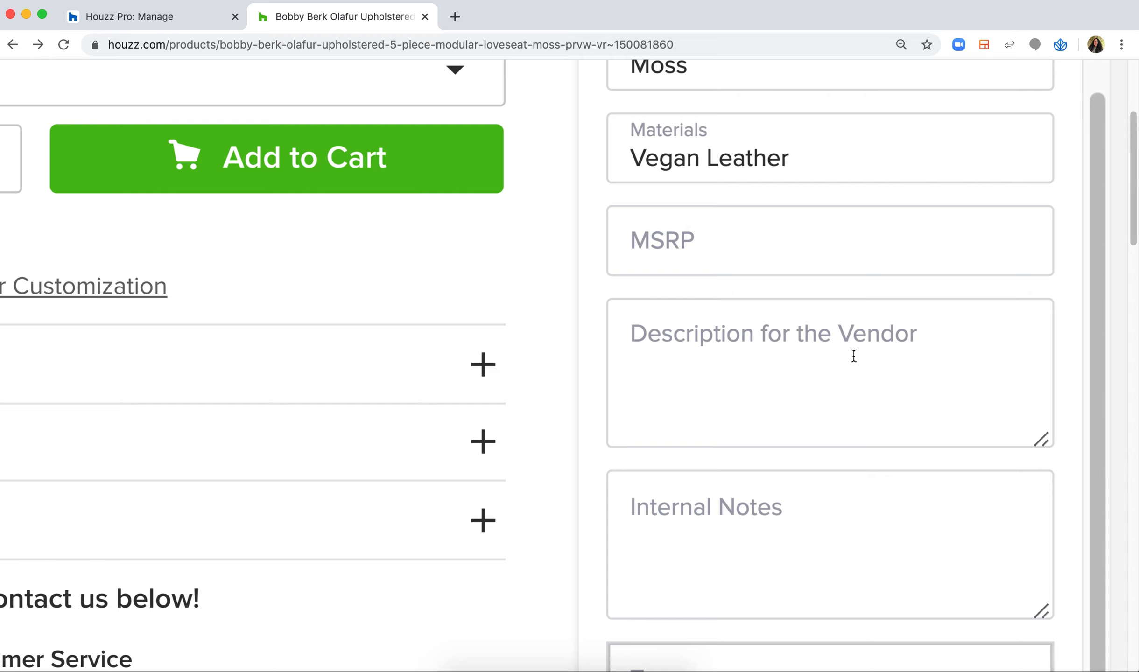
{"action": "key", "text": "super+minus"}
{"action": "key", "text": "super+minus"}
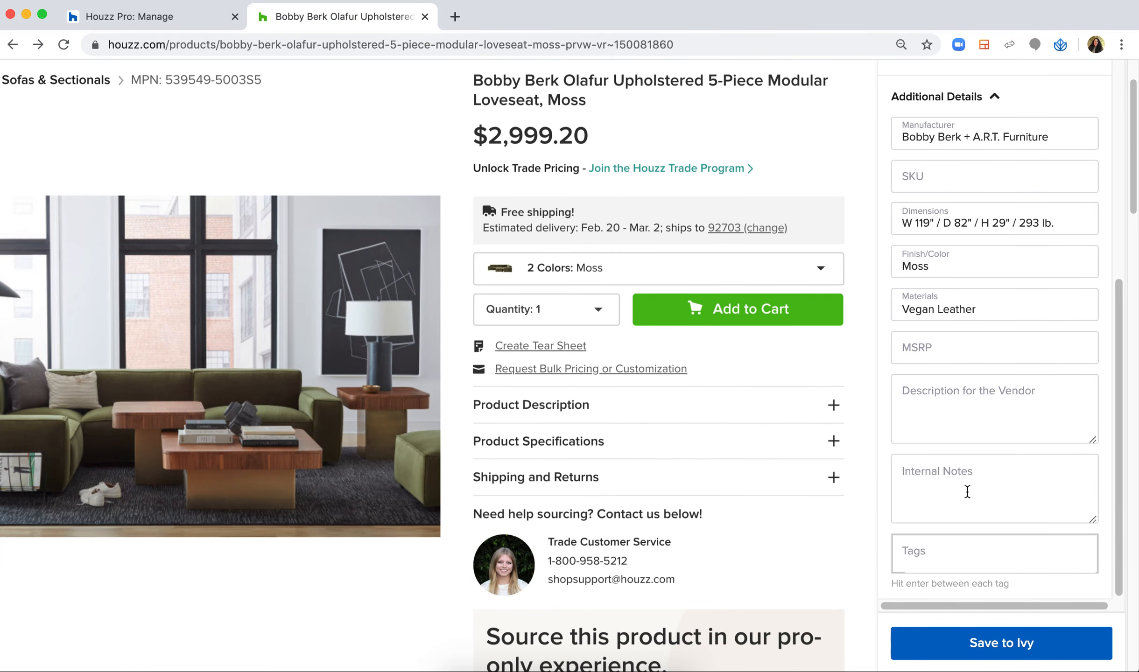
Expand the product description and clip its fabric cleaning paragraph beginning "SW - Spot clean" into the Internal Notes
{"action": "left_click", "coordinate": [834, 407]}
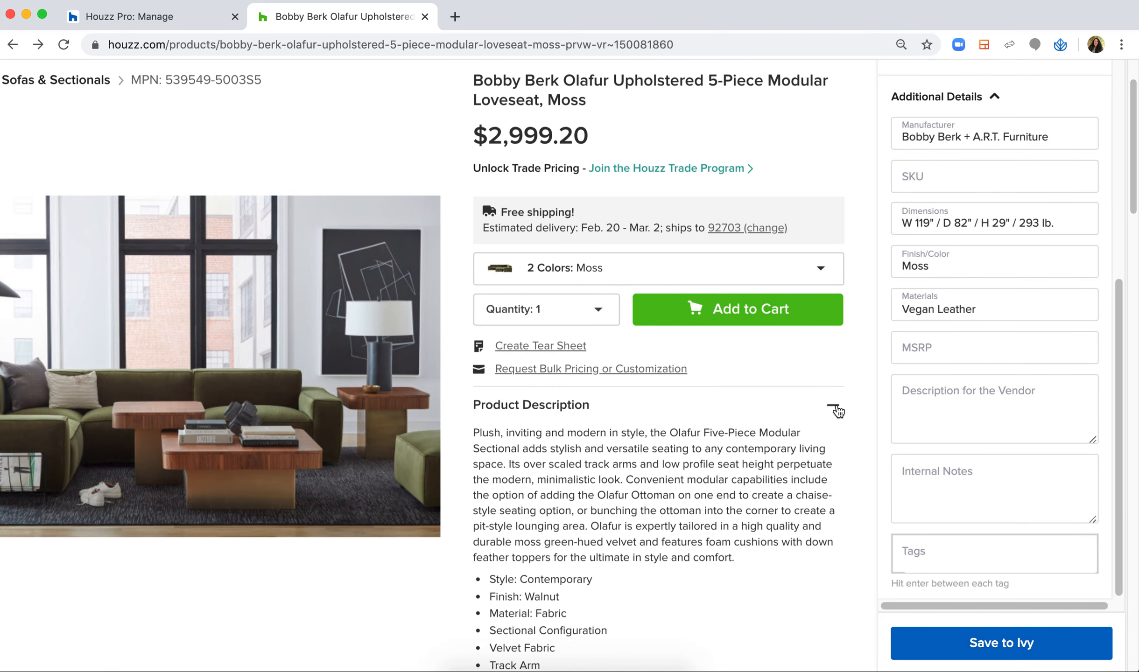
{"action": "scroll", "coordinate": [626, 434], "scroll_direction": "down", "scroll_amount": 10}
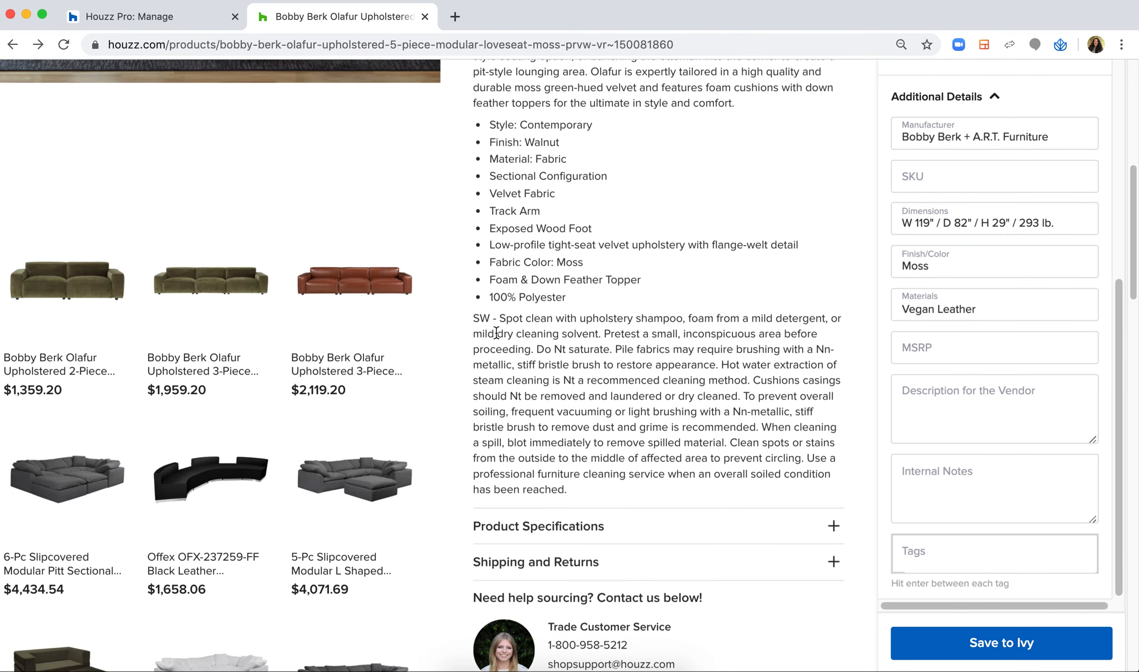
{"action": "left_click_drag", "start_coordinate": [472, 318], "coordinate": [633, 490]}
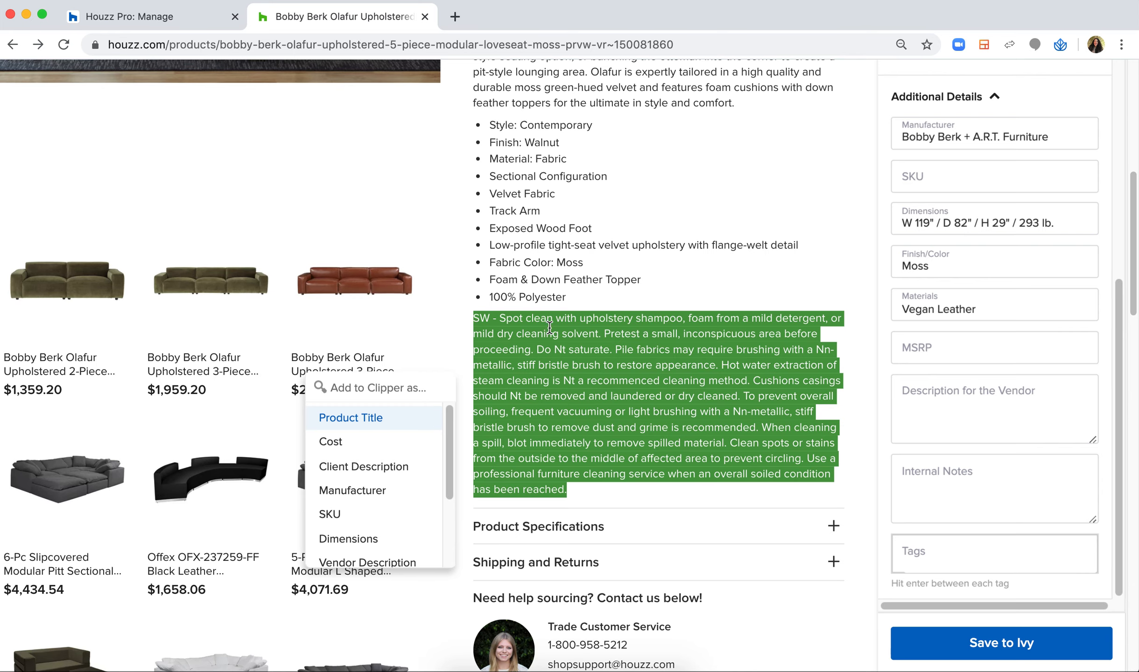
{"action": "scroll", "coordinate": [374, 485], "scroll_direction": "down", "scroll_amount": 5}
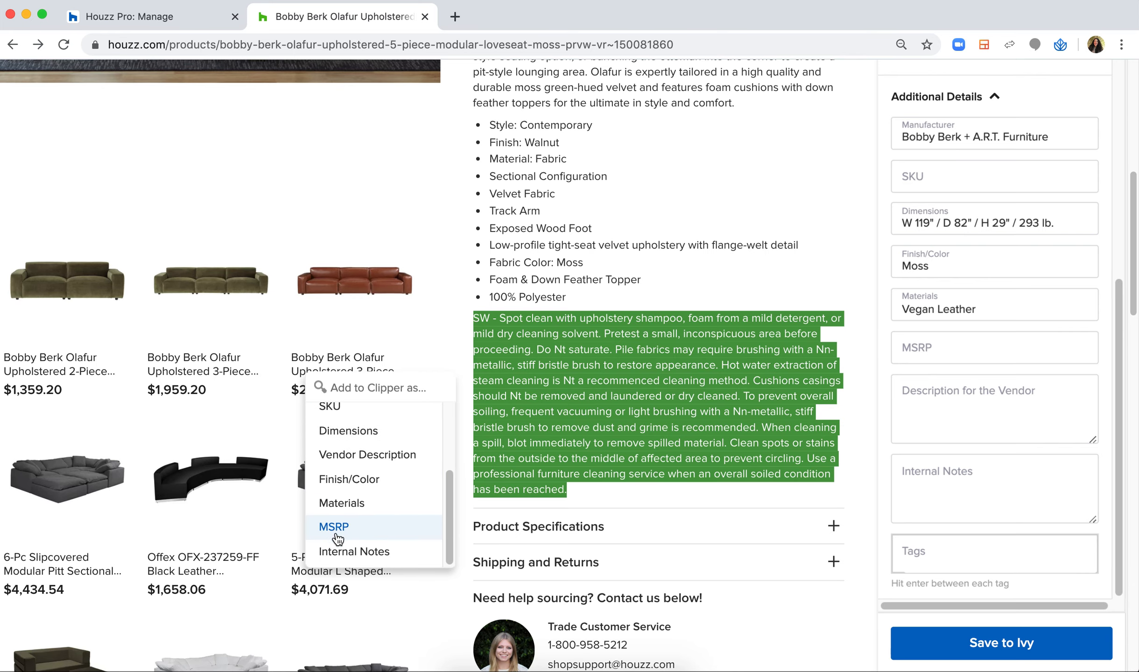
{"action": "left_click", "coordinate": [354, 552]}
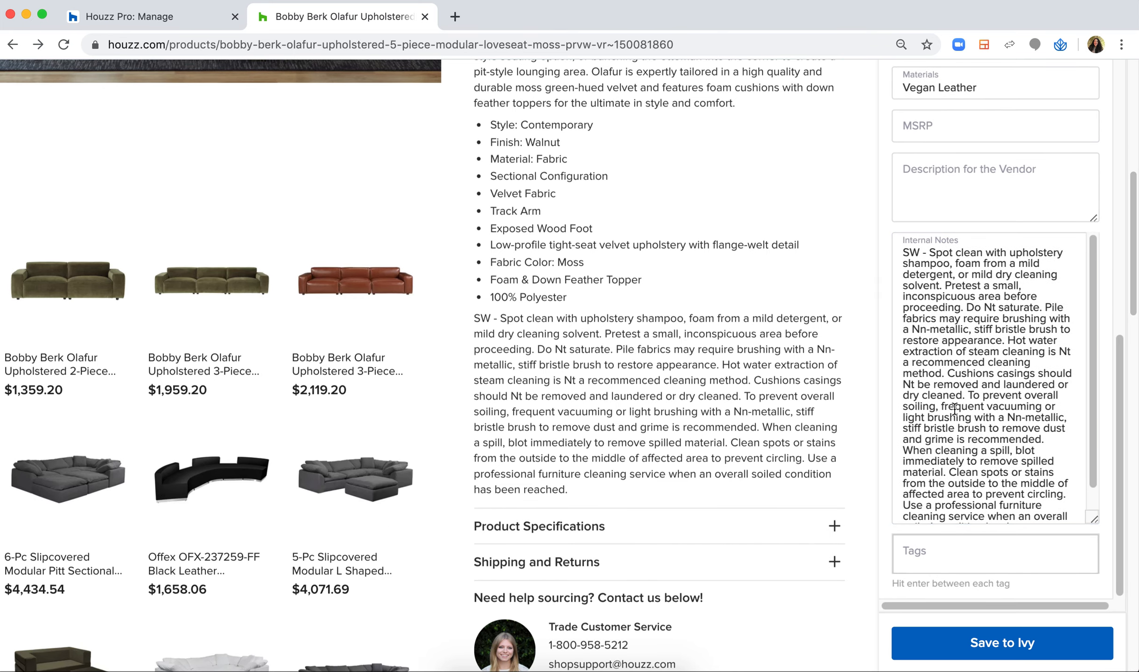
Add the tags Velvet and Sectional to the clipped loveseat
{"action": "scroll", "coordinate": [954, 409], "scroll_direction": "down", "scroll_amount": 3}
{"action": "scroll", "coordinate": [1006, 544], "scroll_direction": "down", "scroll_amount": 4}
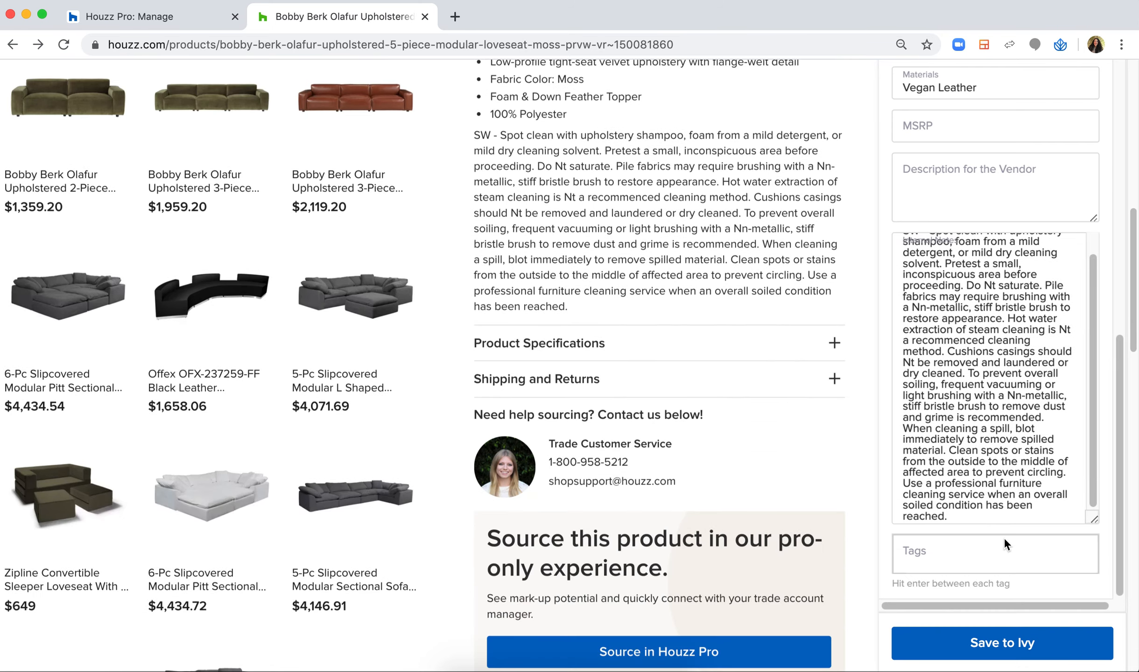
{"action": "left_click", "coordinate": [980, 553]}
{"action": "right_click", "coordinate": [957, 552]}
{"action": "left_click", "coordinate": [923, 554]}
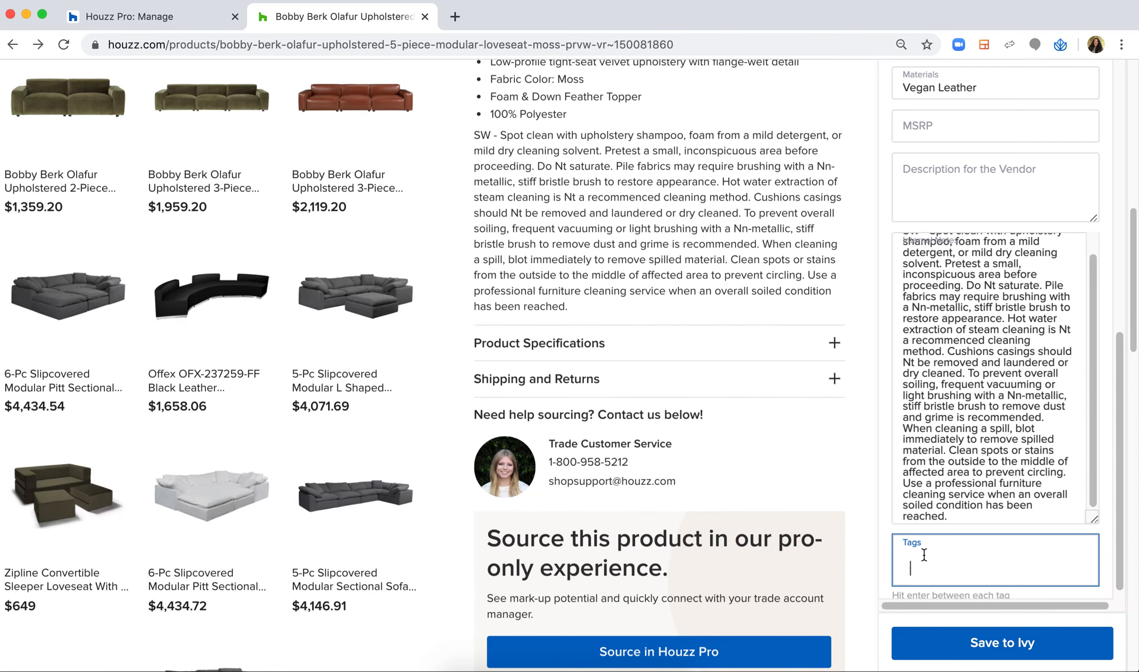
{"action": "scroll", "coordinate": [924, 555], "scroll_direction": "up", "scroll_amount": 10}
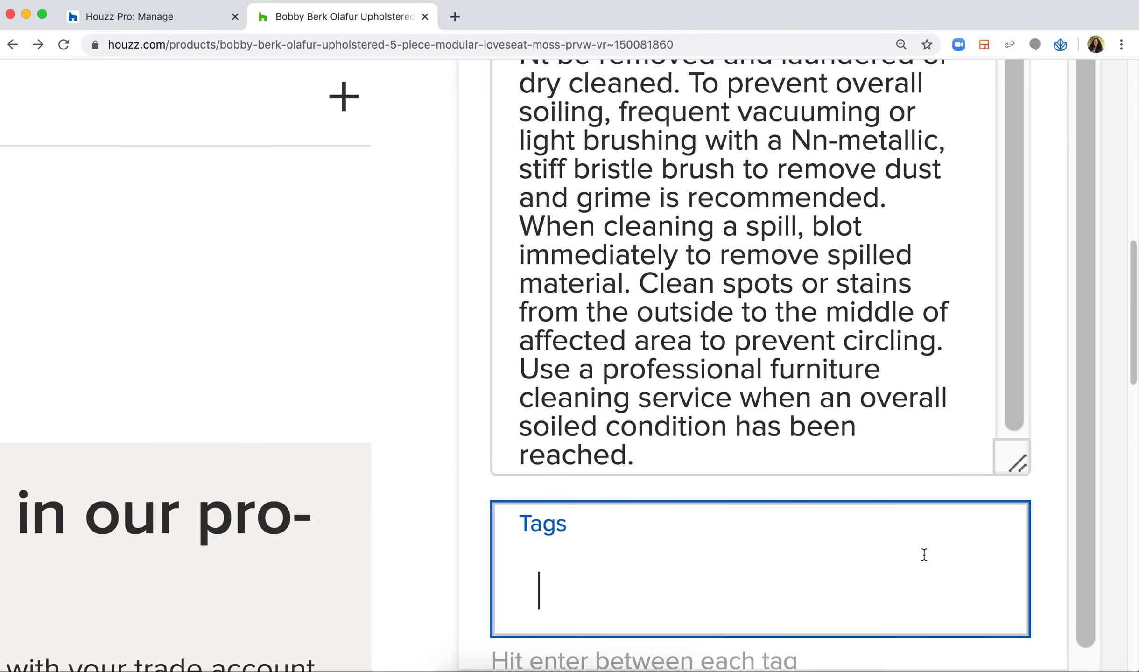
{"action": "scroll", "coordinate": [924, 555], "scroll_direction": "down", "scroll_amount": 1}
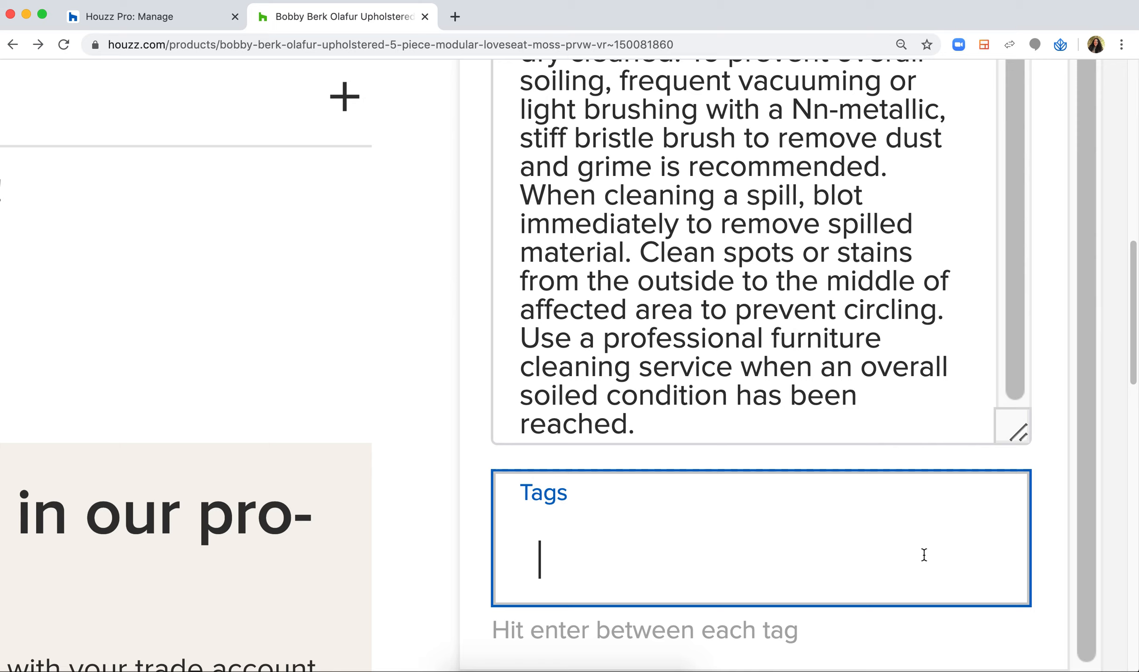
{"action": "type", "text": "Velvet"}
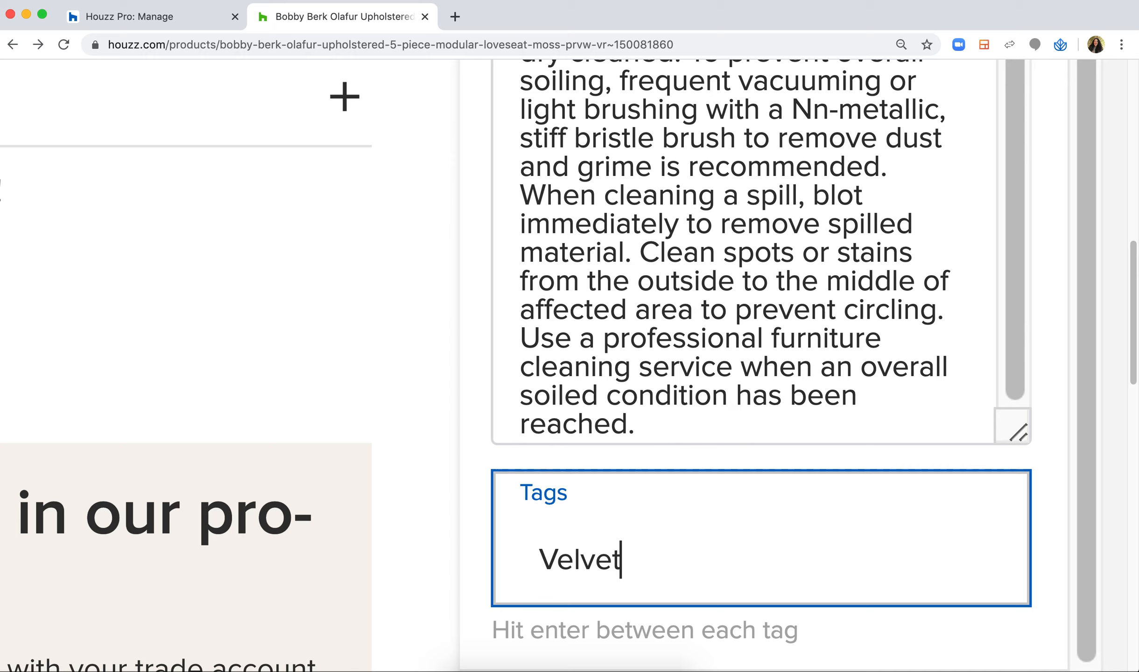
{"action": "key", "text": "Return"}
{"action": "type", "text": "Secti"}
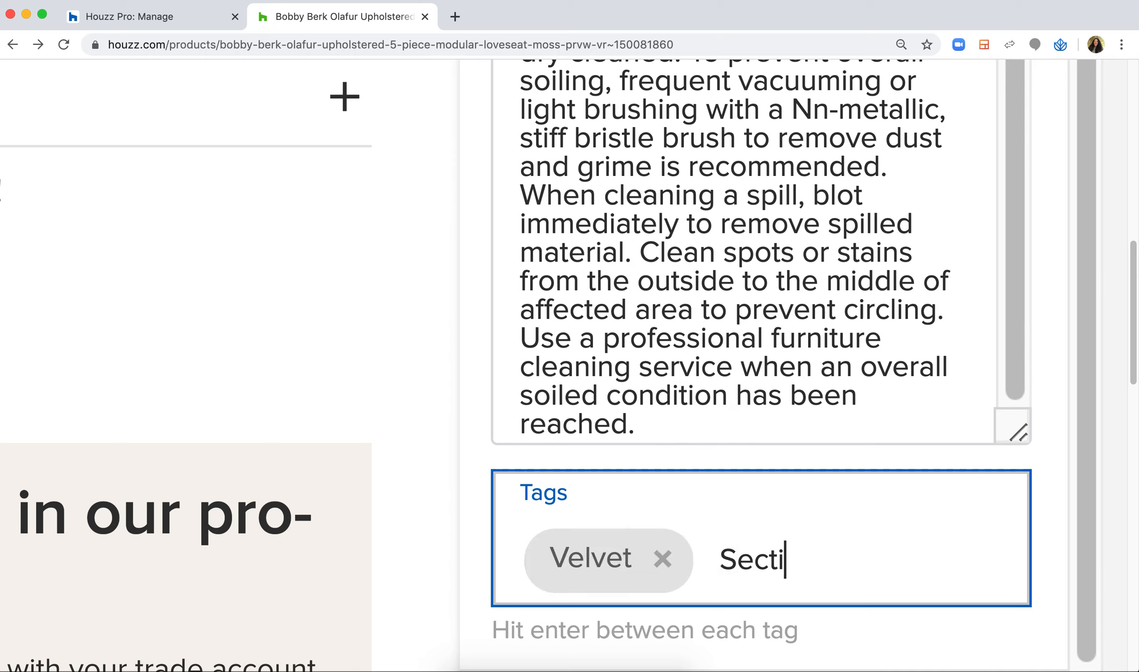
{"action": "type", "text": "onal"}
{"action": "key", "text": "Return"}
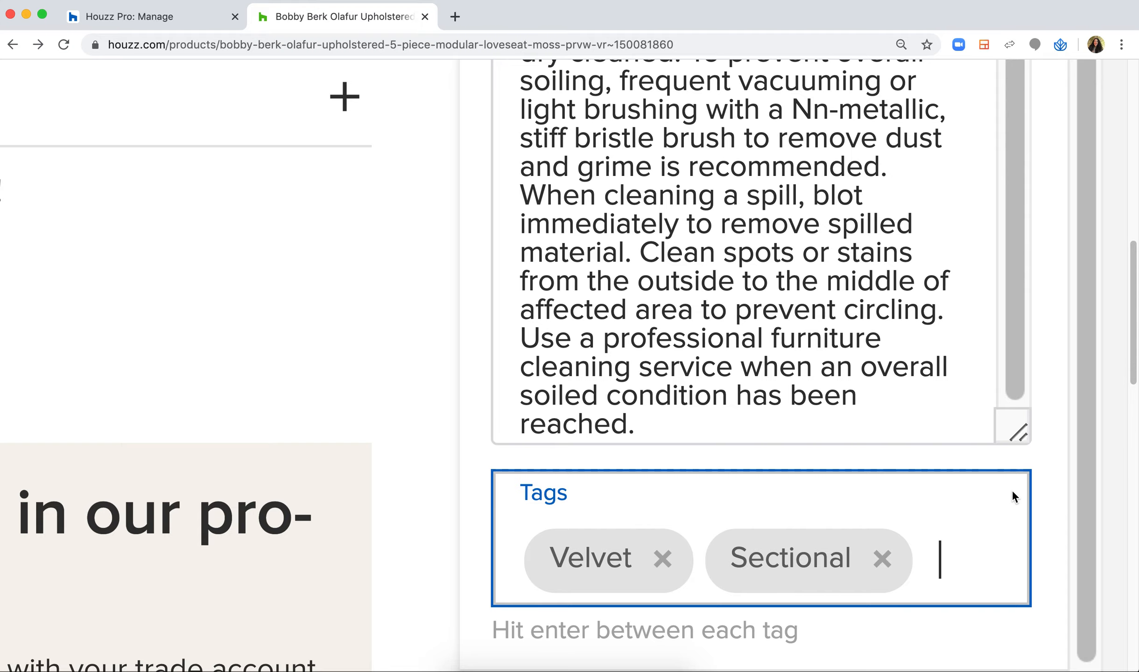
Save the clipped Bobby Berk Olafur loveseat to the Ivy product library
{"action": "scroll", "coordinate": [969, 540], "scroll_direction": "down", "scroll_amount": 5}
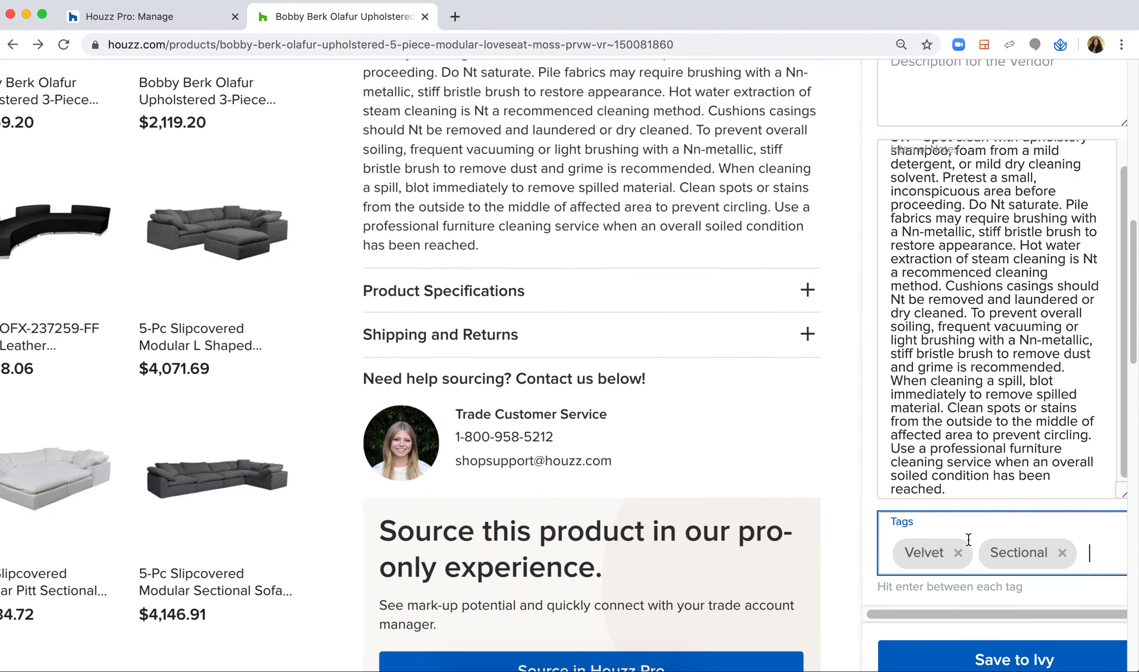
{"action": "scroll", "coordinate": [969, 540], "scroll_direction": "down", "scroll_amount": 3}
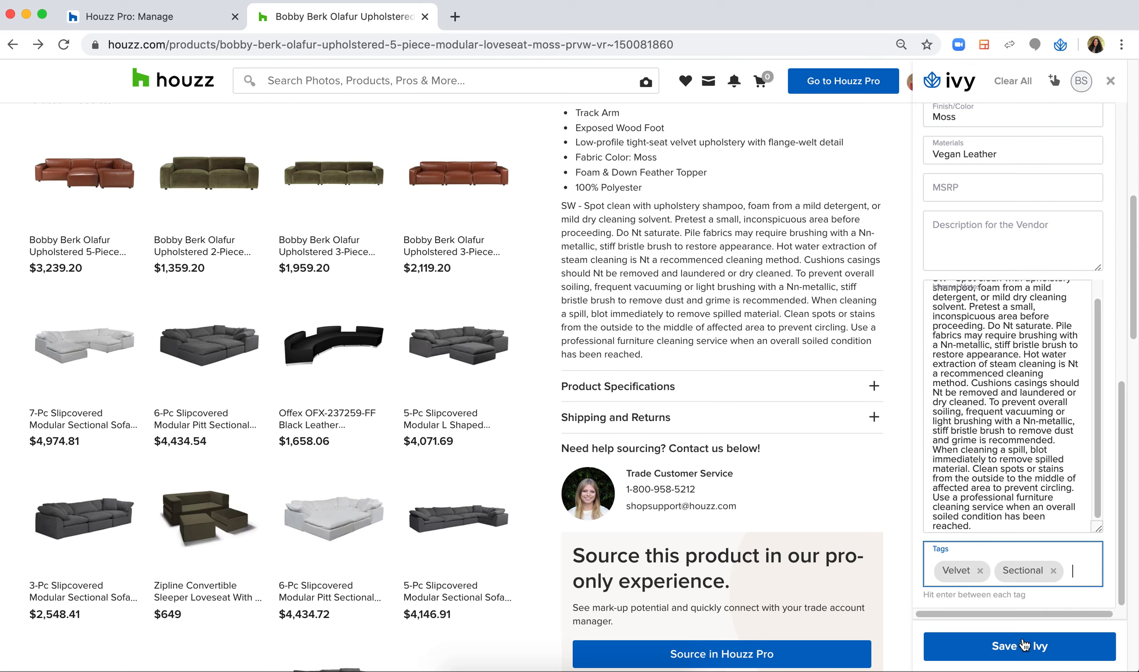
{"action": "left_click", "coordinate": [1022, 654]}
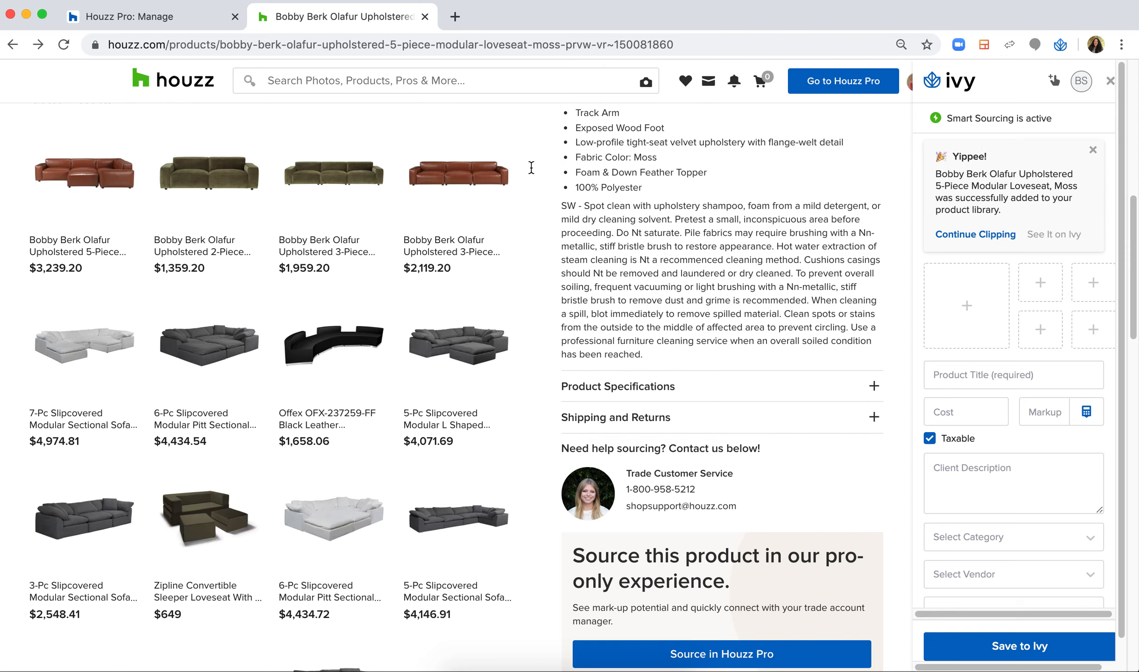
{"action": "scroll", "coordinate": [355, 327], "scroll_direction": "up", "scroll_amount": 10}
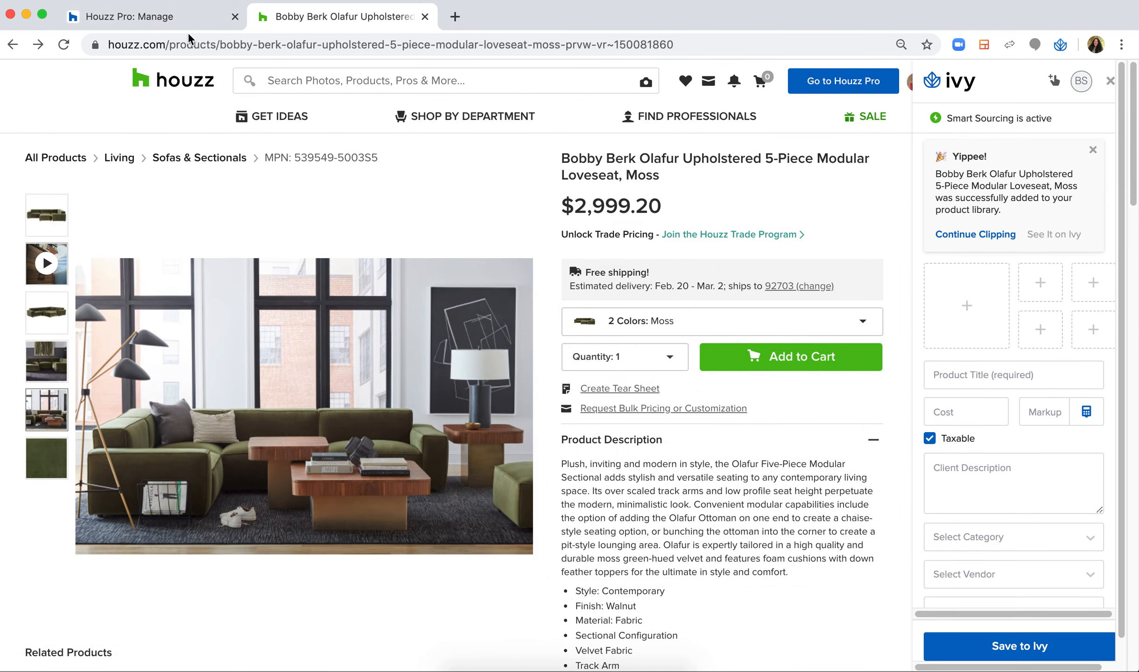
Switch to Houzz Pro and examine the clipped Bobby Berk Olafur loveseat's entry in the Products & Services library
{"action": "left_click", "coordinate": [152, 20]}
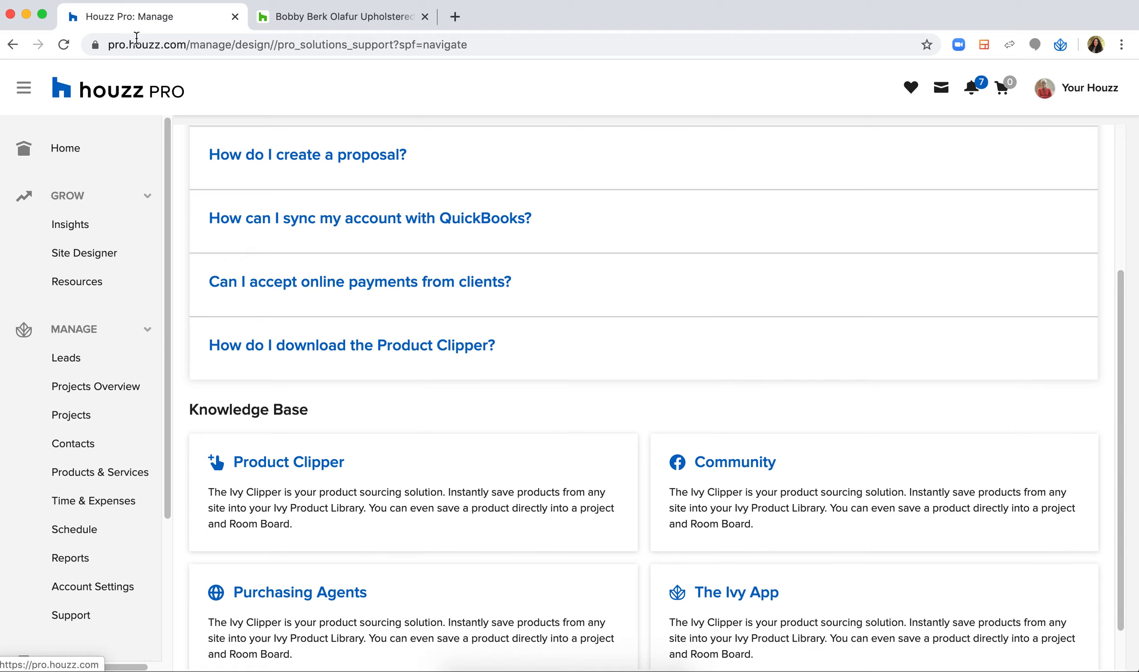
{"action": "left_click", "coordinate": [100, 484]}
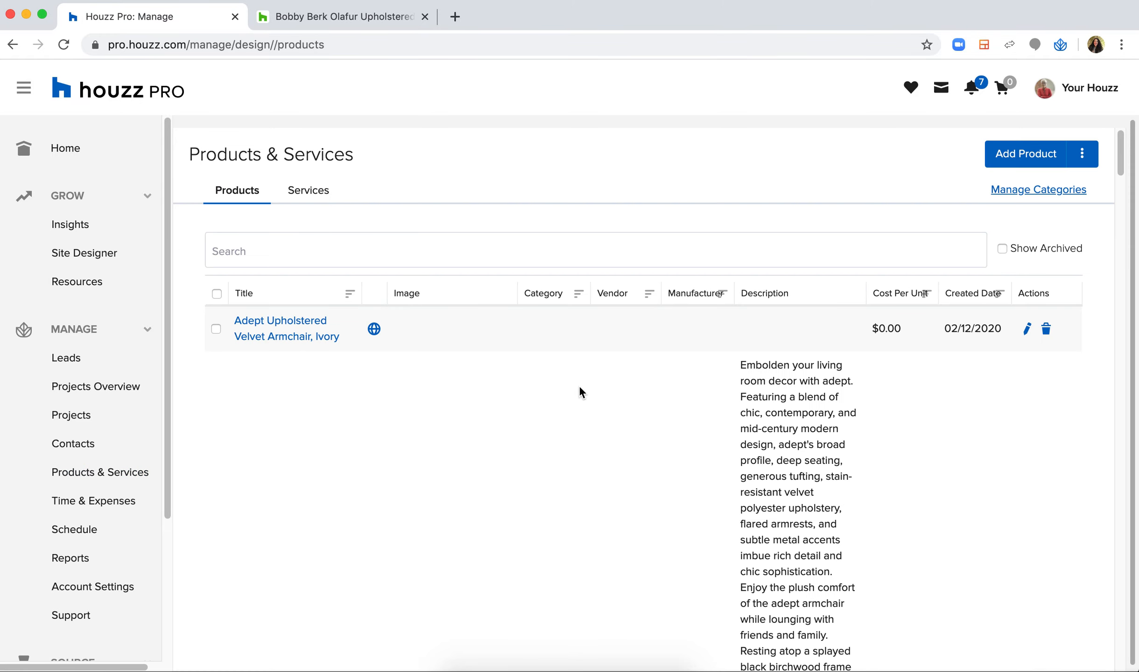
{"action": "scroll", "coordinate": [581, 392], "scroll_direction": "down", "scroll_amount": 10}
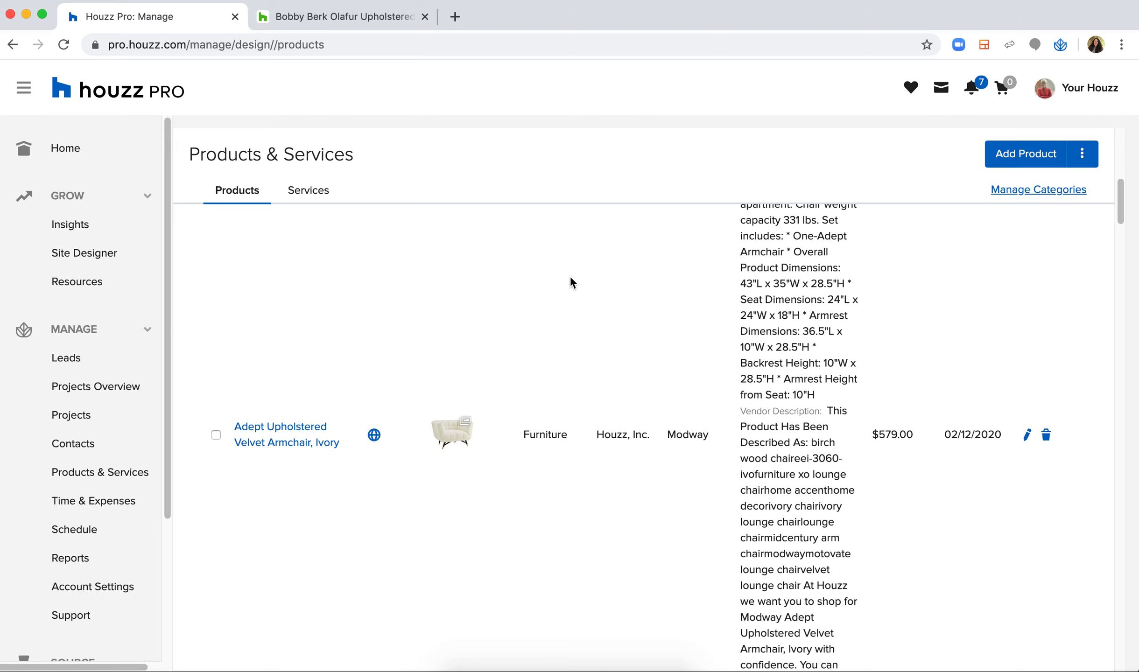
{"action": "scroll", "coordinate": [569, 276], "scroll_direction": "down", "scroll_amount": 4}
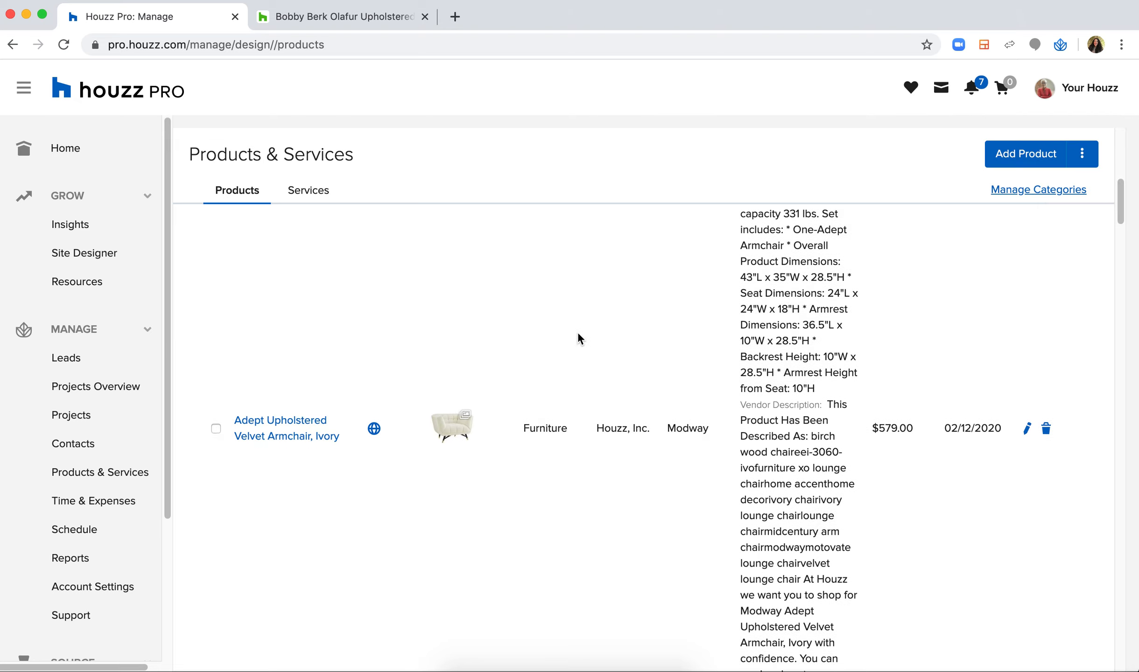
{"action": "scroll", "coordinate": [655, 490], "scroll_direction": "down", "scroll_amount": 12}
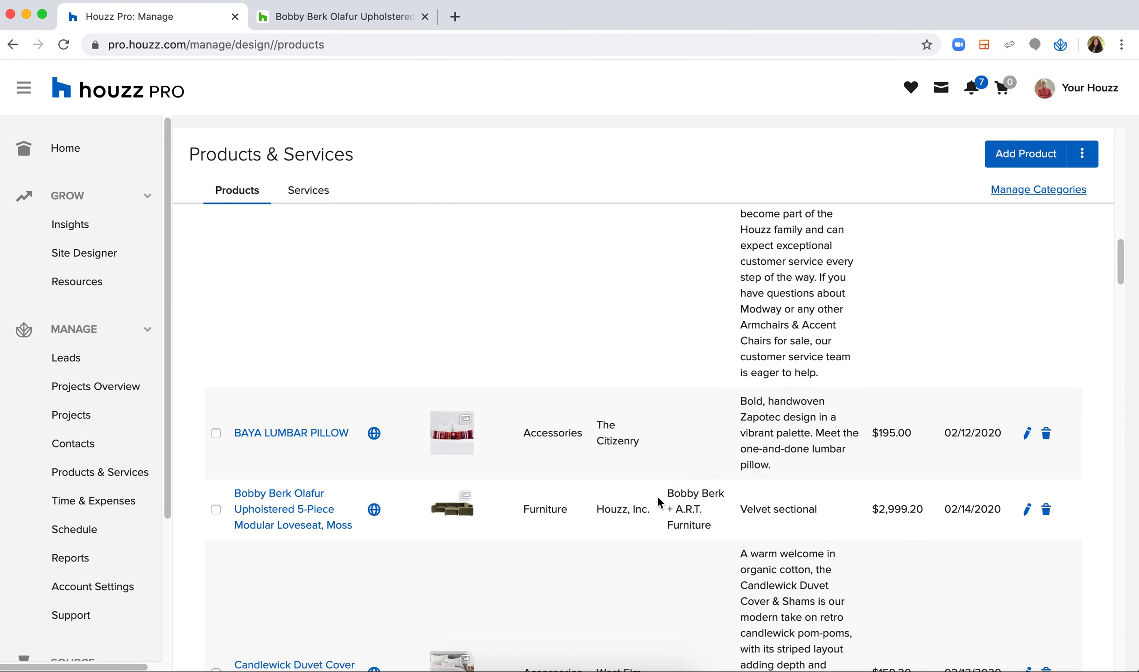
{"action": "scroll", "coordinate": [702, 393], "scroll_direction": "up", "scroll_amount": 5}
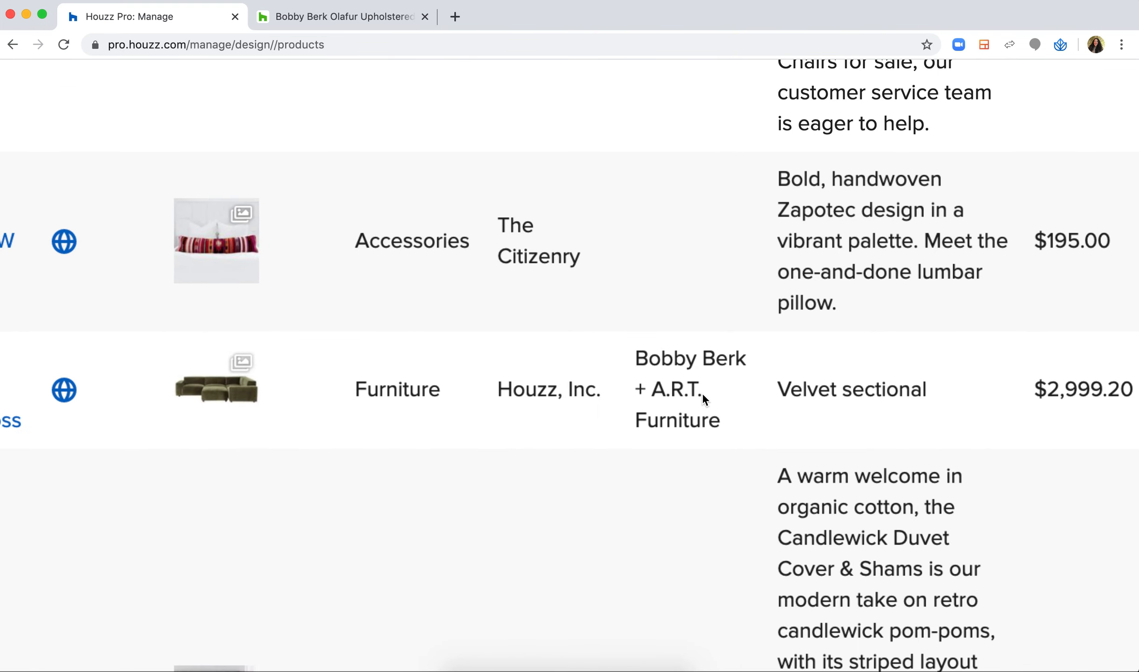
{"action": "scroll", "coordinate": [702, 393], "scroll_direction": "left", "scroll_amount": 7}
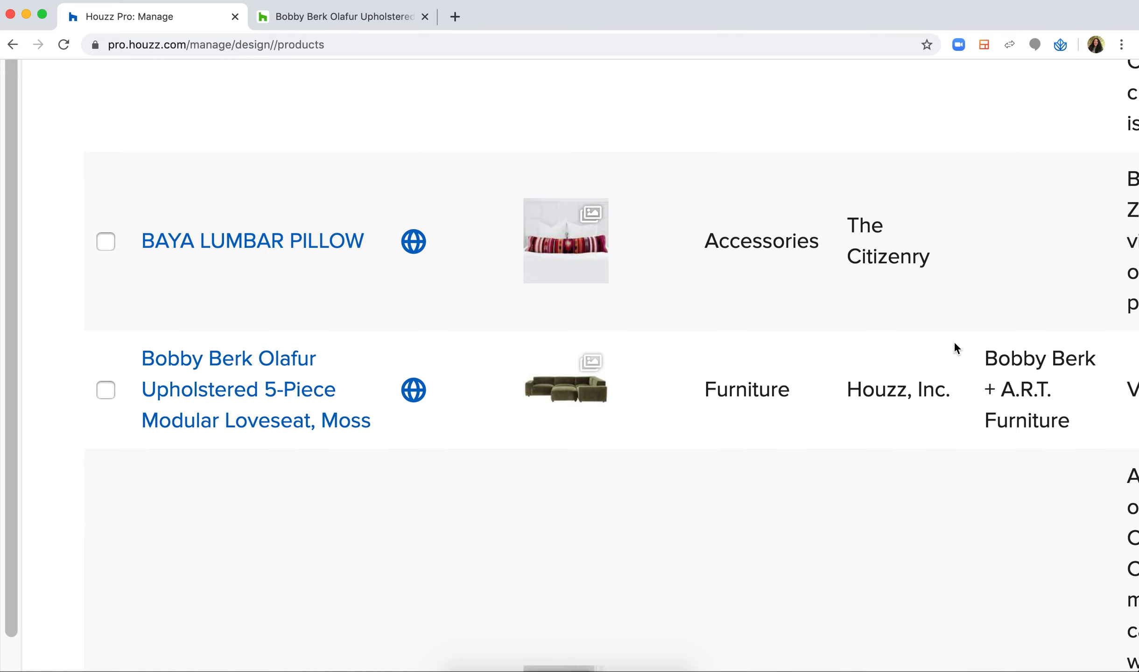
{"action": "scroll", "coordinate": [954, 345], "scroll_direction": "right", "scroll_amount": 8}
{"action": "scroll", "coordinate": [954, 345], "scroll_direction": "down", "scroll_amount": 5}
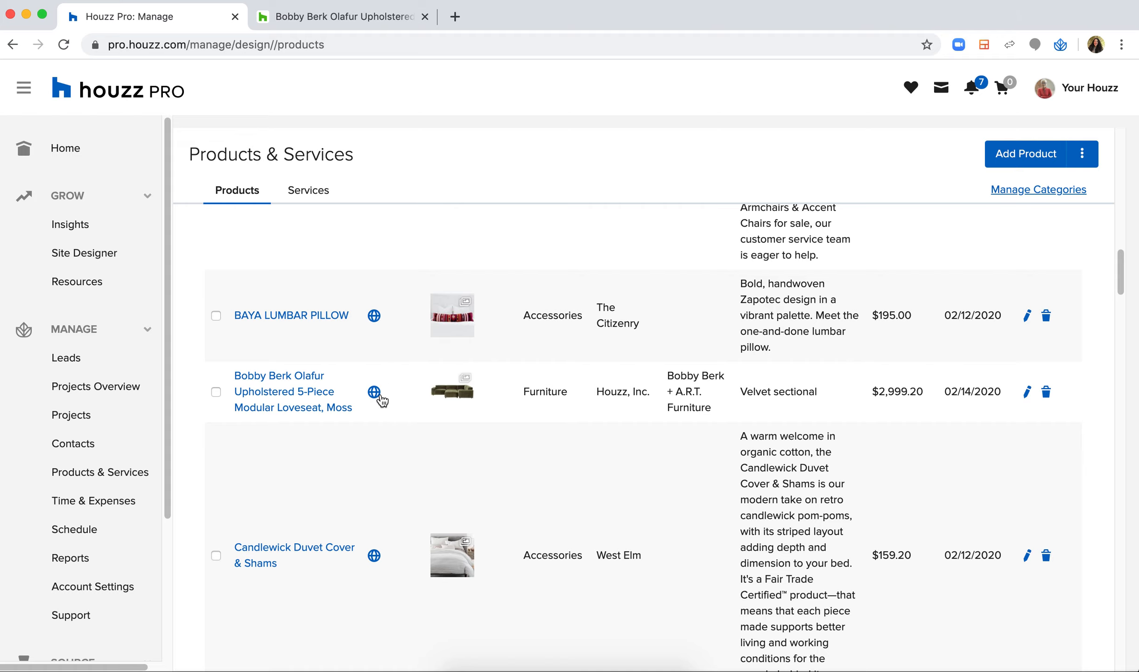
{"action": "scroll", "coordinate": [415, 441], "scroll_direction": "up", "scroll_amount": 10}
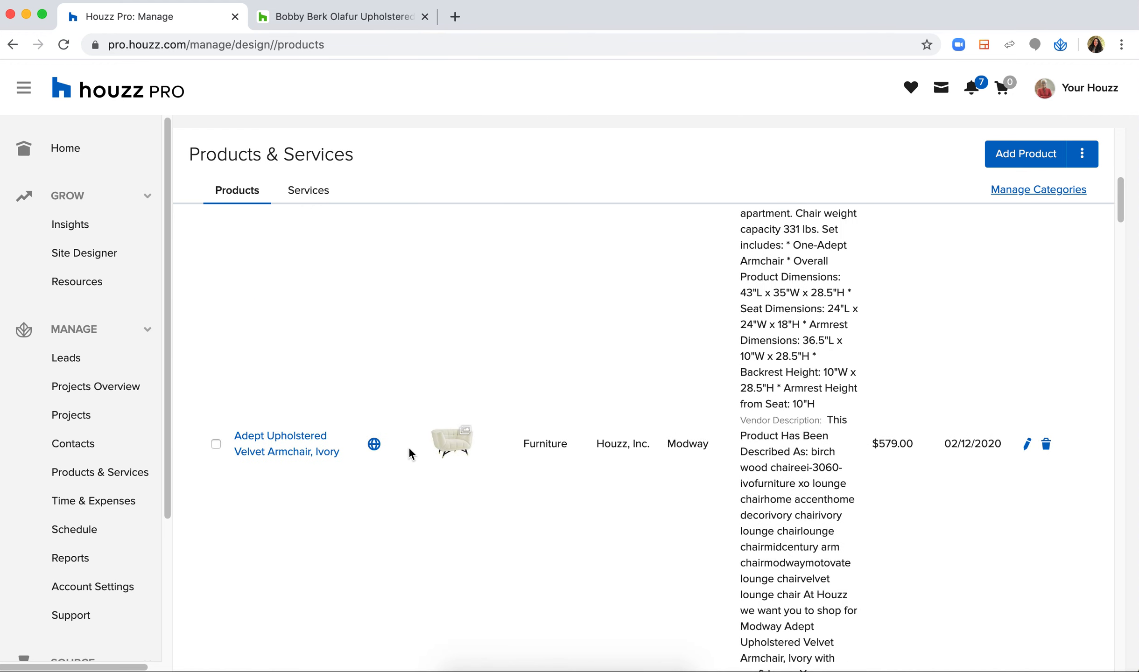
{"action": "scroll", "coordinate": [408, 447], "scroll_direction": "up", "scroll_amount": 10}
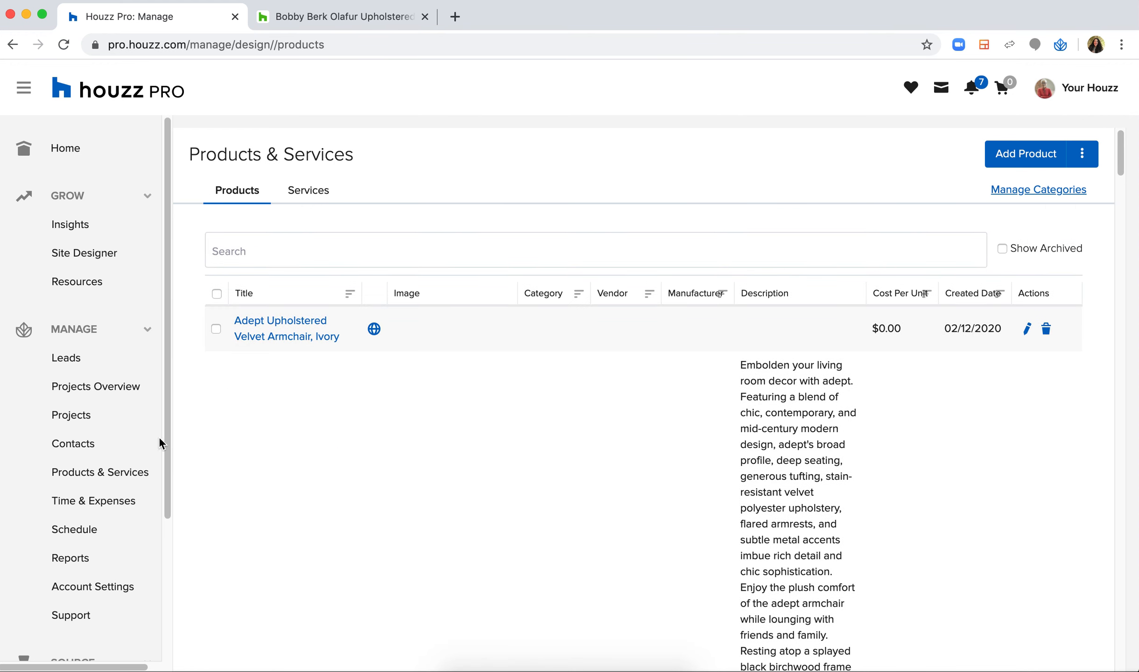
Open the Balboa Beach House project's room boards
{"action": "left_click", "coordinate": [67, 417]}
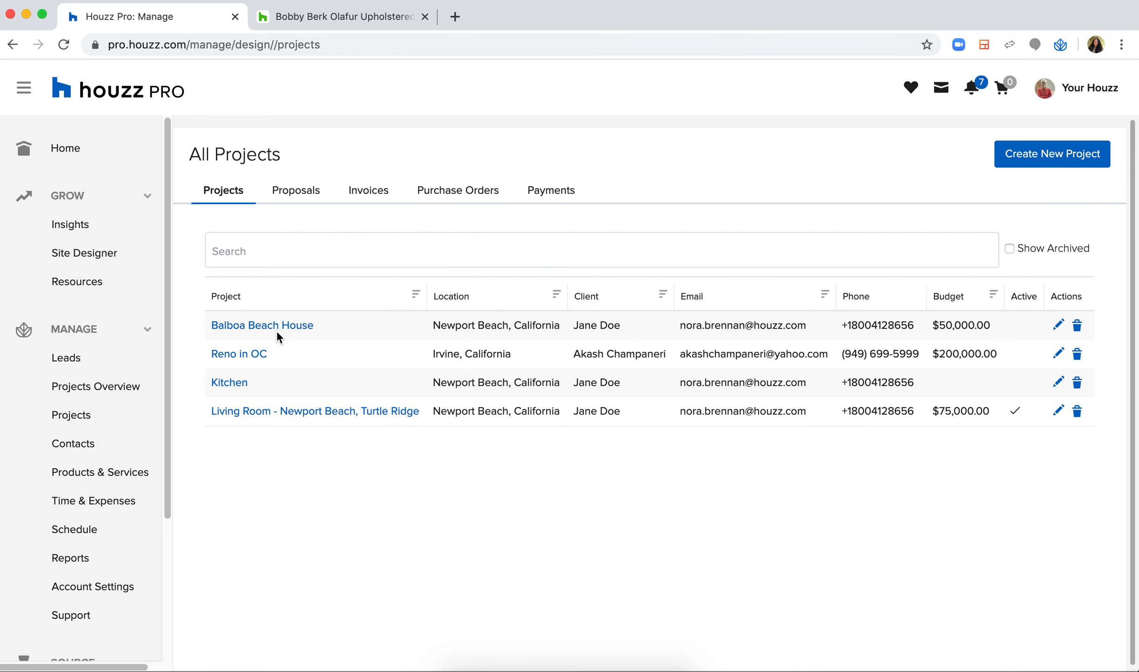
{"action": "left_click", "coordinate": [275, 324]}
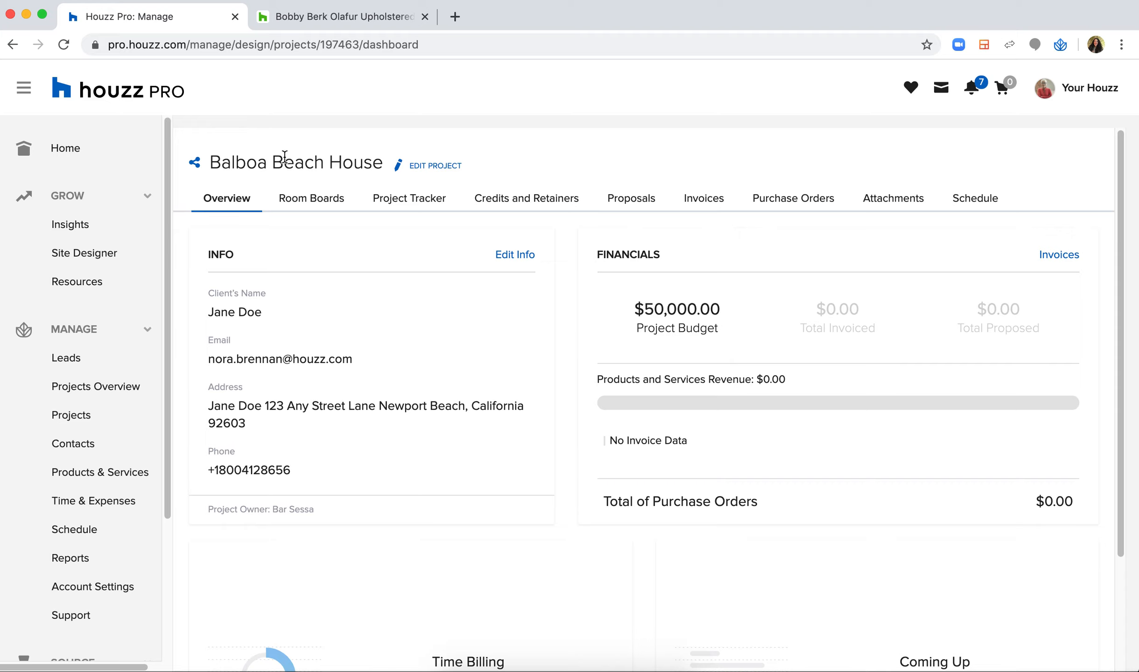
{"action": "left_click", "coordinate": [319, 205]}
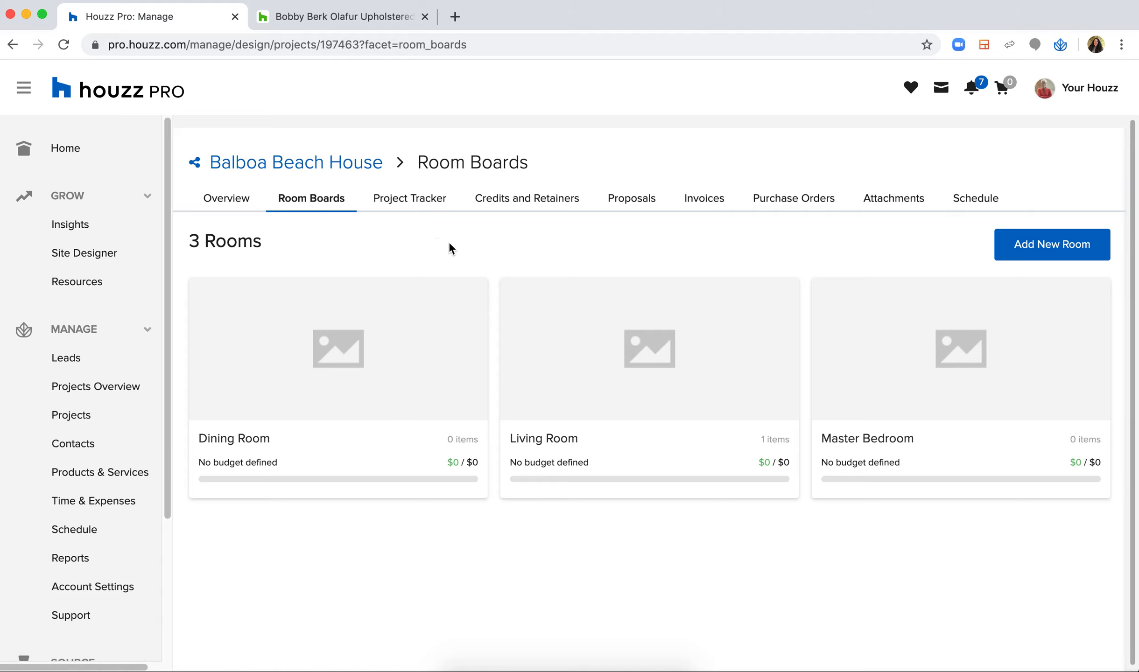
Edit the Living Room's details and upload Living Room.jpg from the Desktop as its cover image
{"action": "mouse_move", "coordinate": [692, 317]}
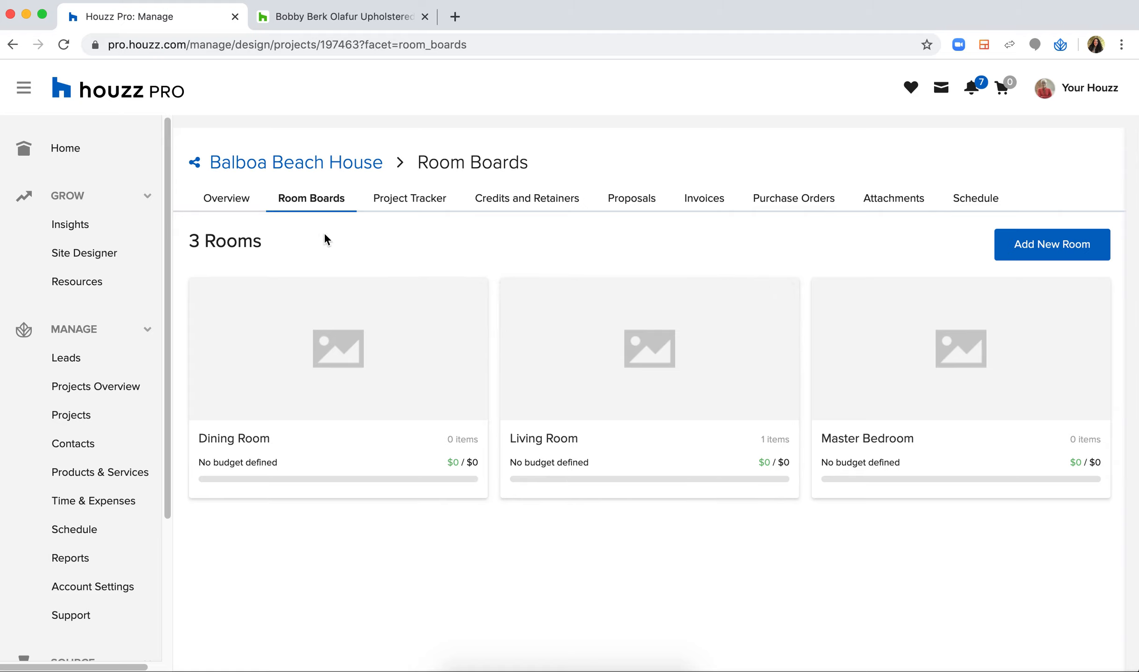
{"action": "mouse_move", "coordinate": [331, 304]}
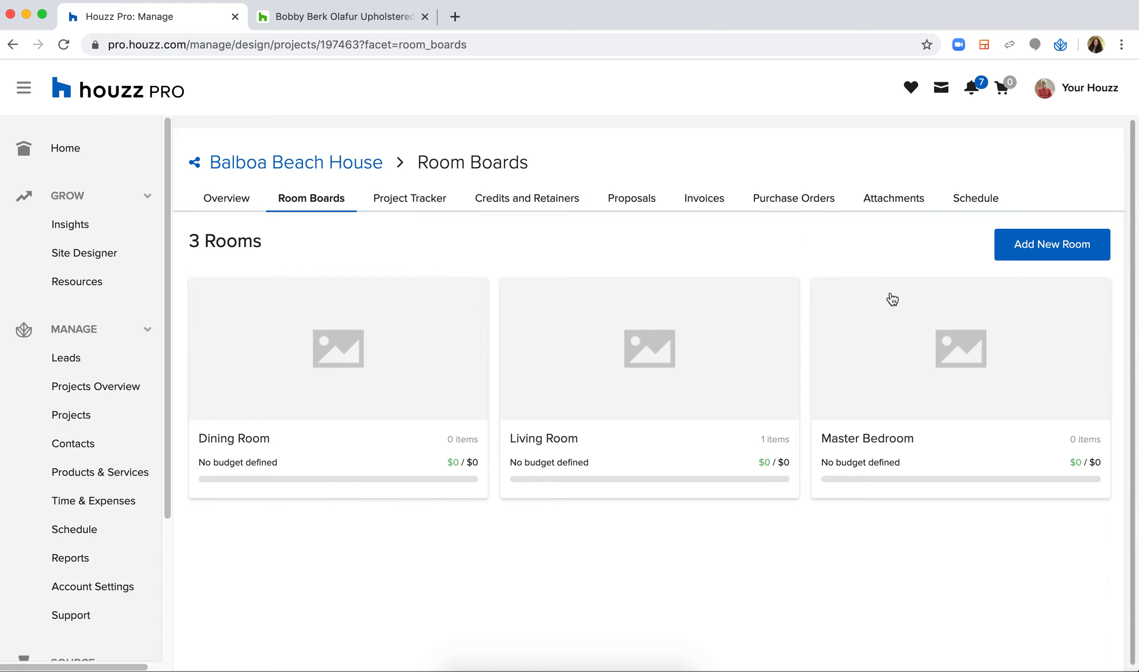
{"action": "mouse_move", "coordinate": [1009, 383]}
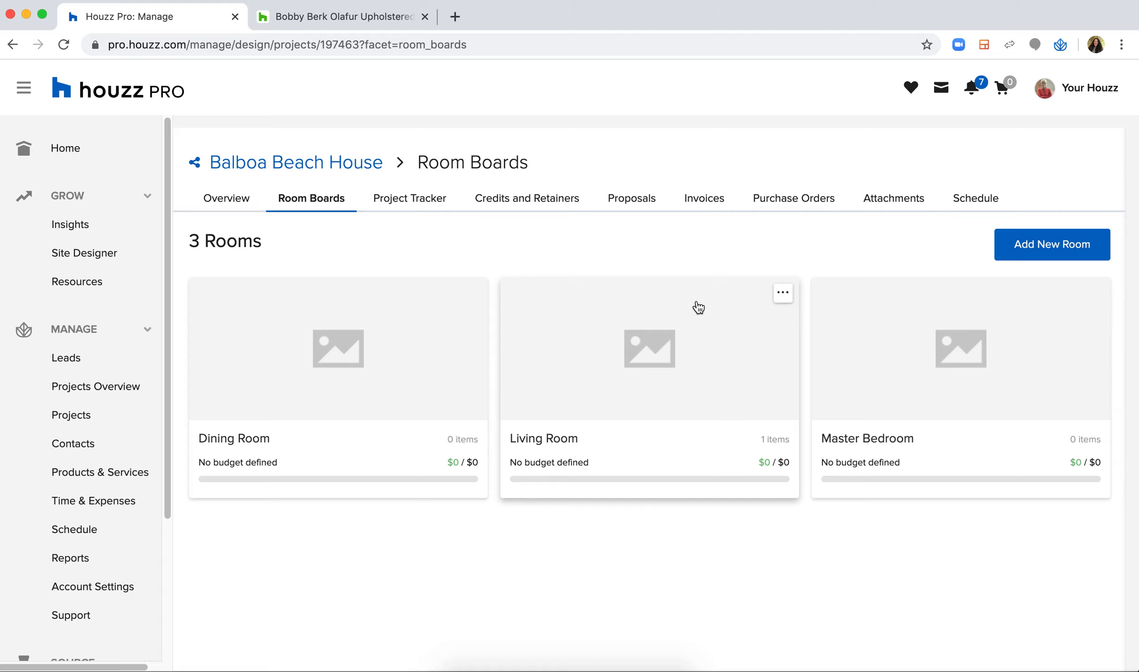
{"action": "mouse_move", "coordinate": [620, 298]}
{"action": "left_click", "coordinate": [783, 295]}
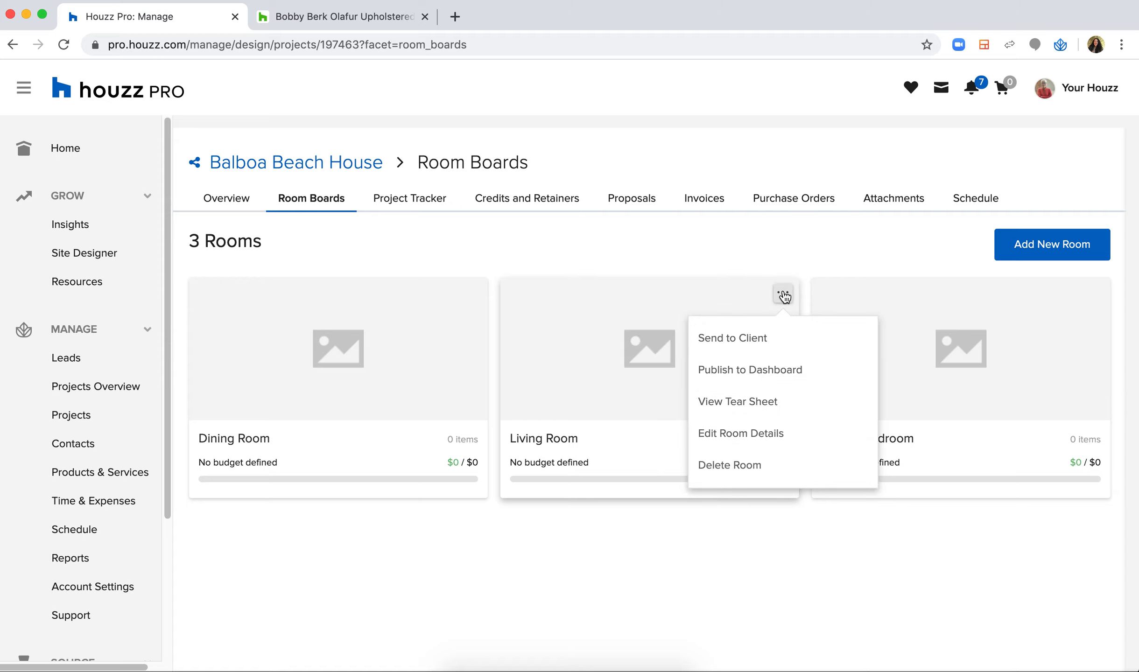
{"action": "scroll", "coordinate": [784, 295], "scroll_direction": "up", "scroll_amount": 5}
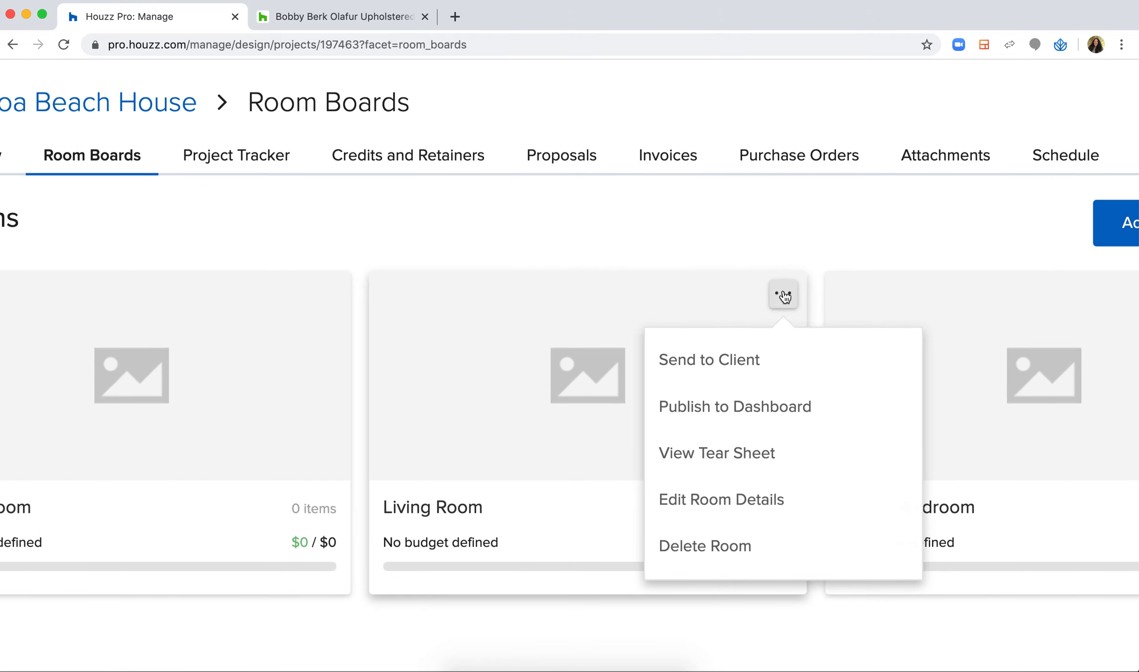
{"action": "left_click", "coordinate": [760, 525]}
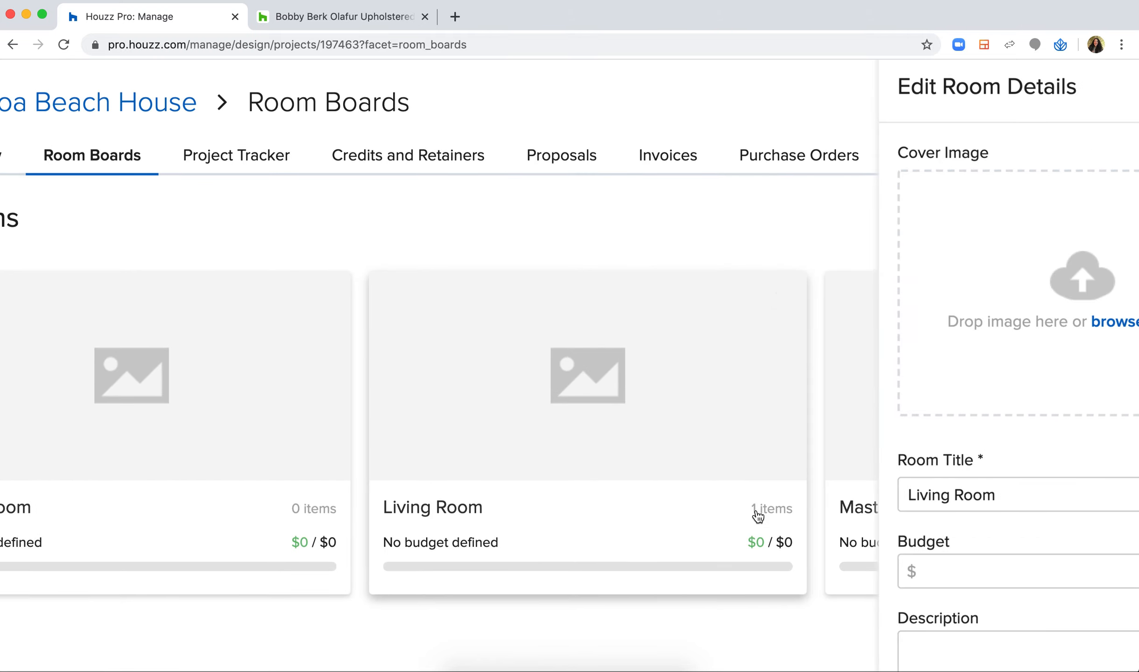
{"action": "scroll", "coordinate": [758, 517], "scroll_direction": "down", "scroll_amount": 5}
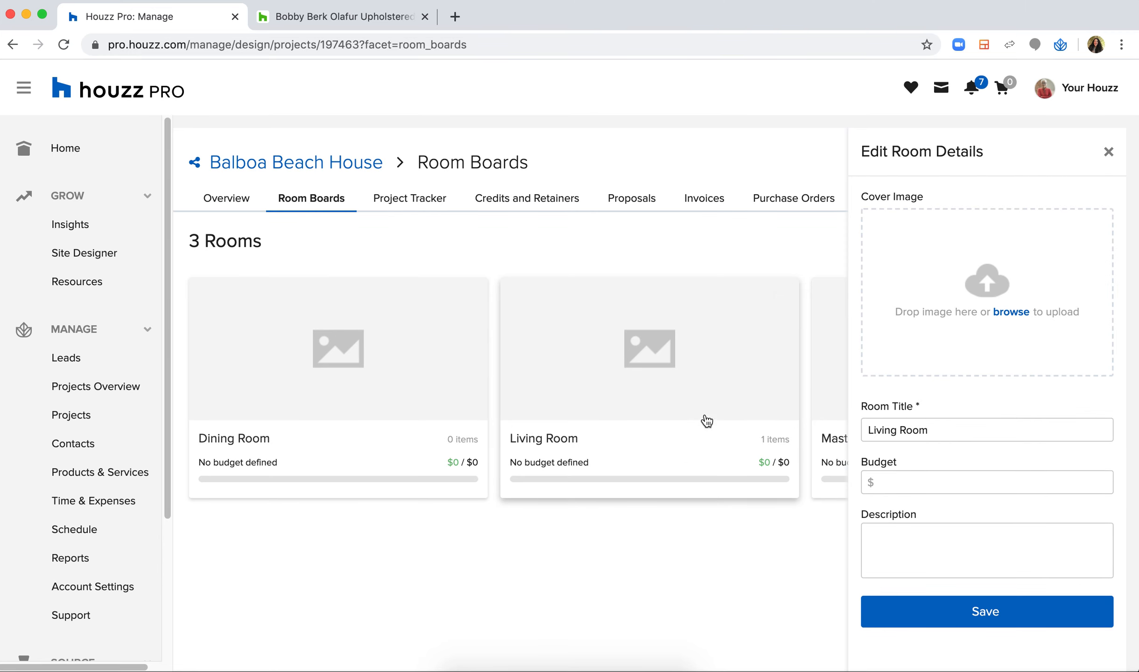
{"action": "left_click", "coordinate": [1012, 317]}
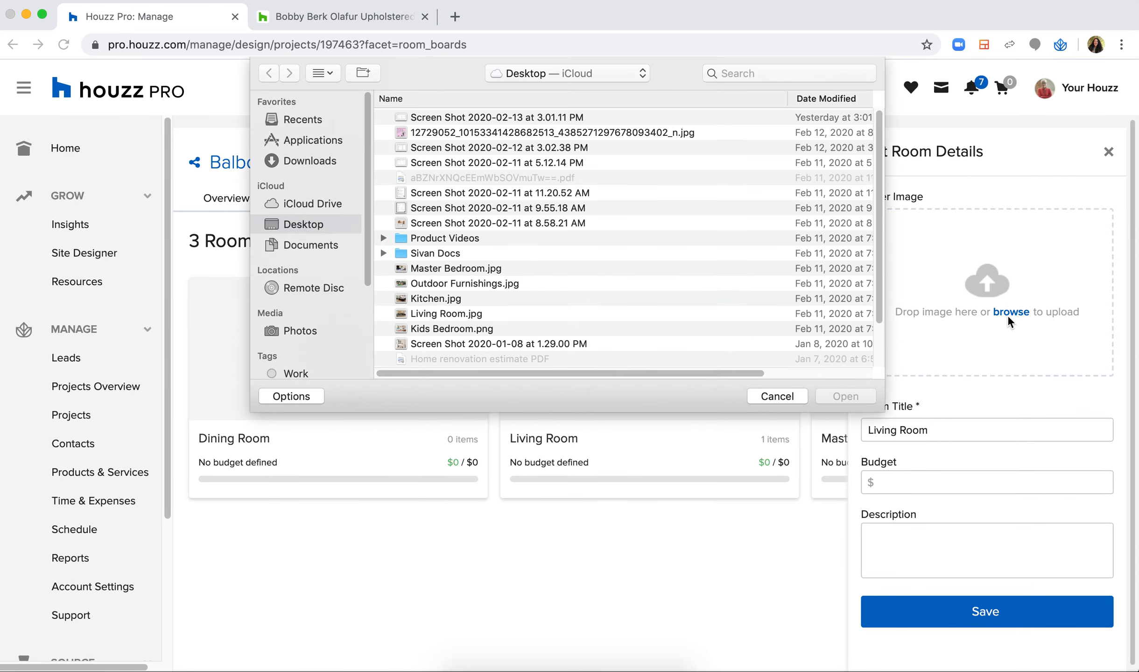
{"action": "double_click", "coordinate": [451, 313]}
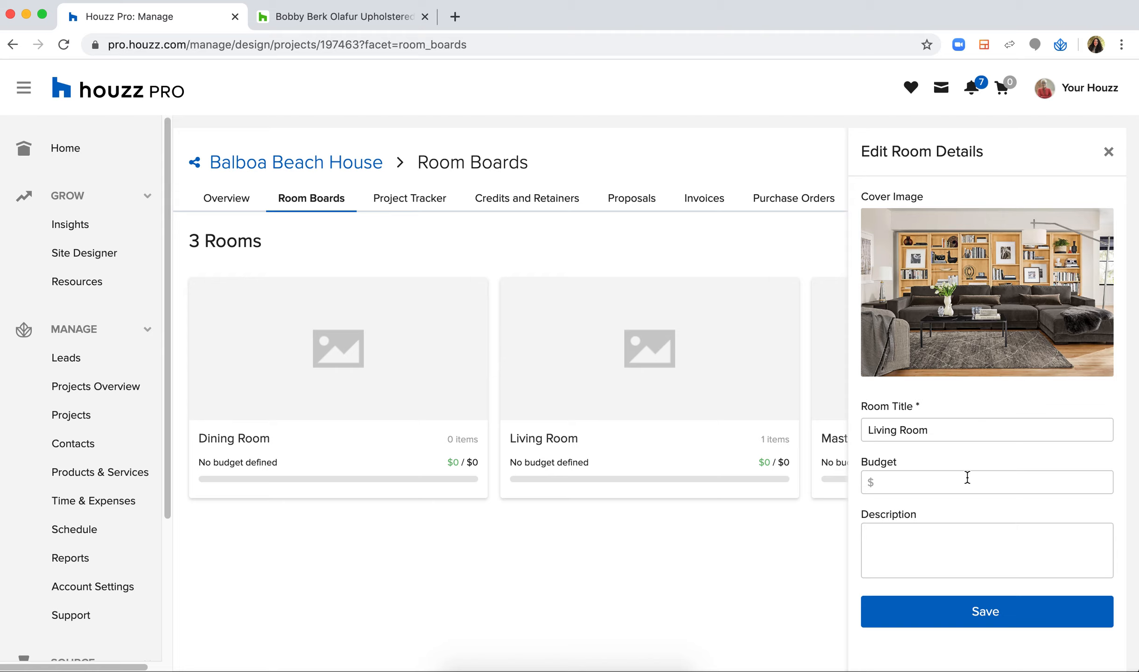
Set the Living Room's budget to $10,000 and save the room details
{"action": "type", "text": "10000"}
{"action": "left_click", "coordinate": [943, 547]}
{"action": "left_click", "coordinate": [974, 617]}
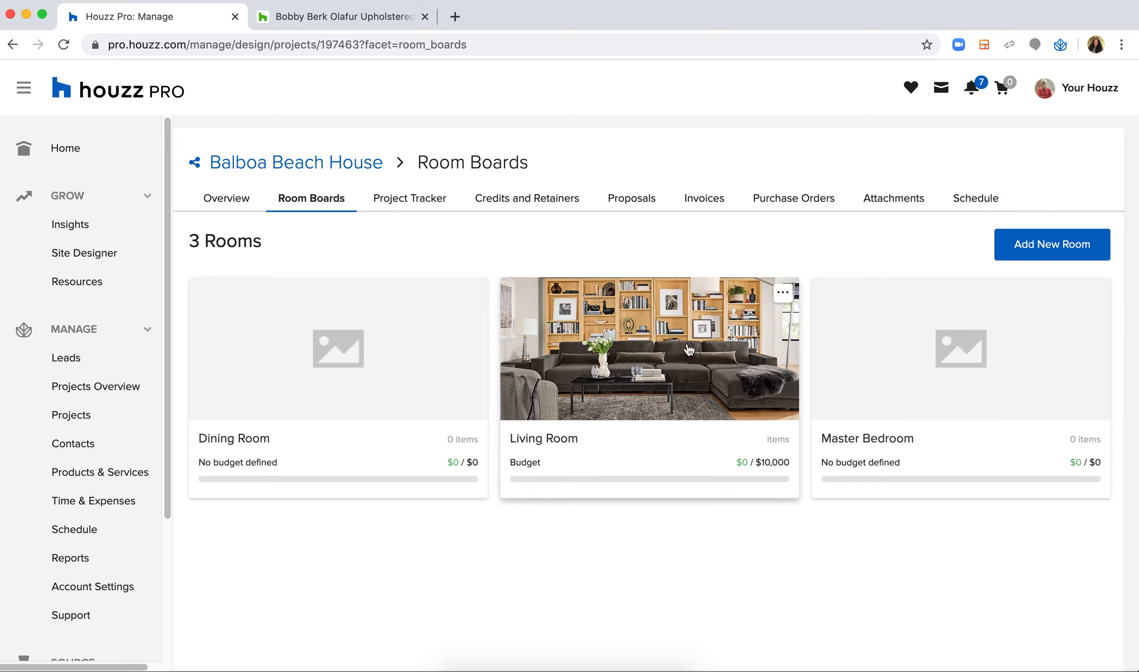
Open the Living Room board and add the Houzz Adept armchair, BAYA LUMBAR PILLOW, Enzo leather sleeper sectional and Floor Lamp from the product library
{"action": "left_click", "coordinate": [606, 317]}
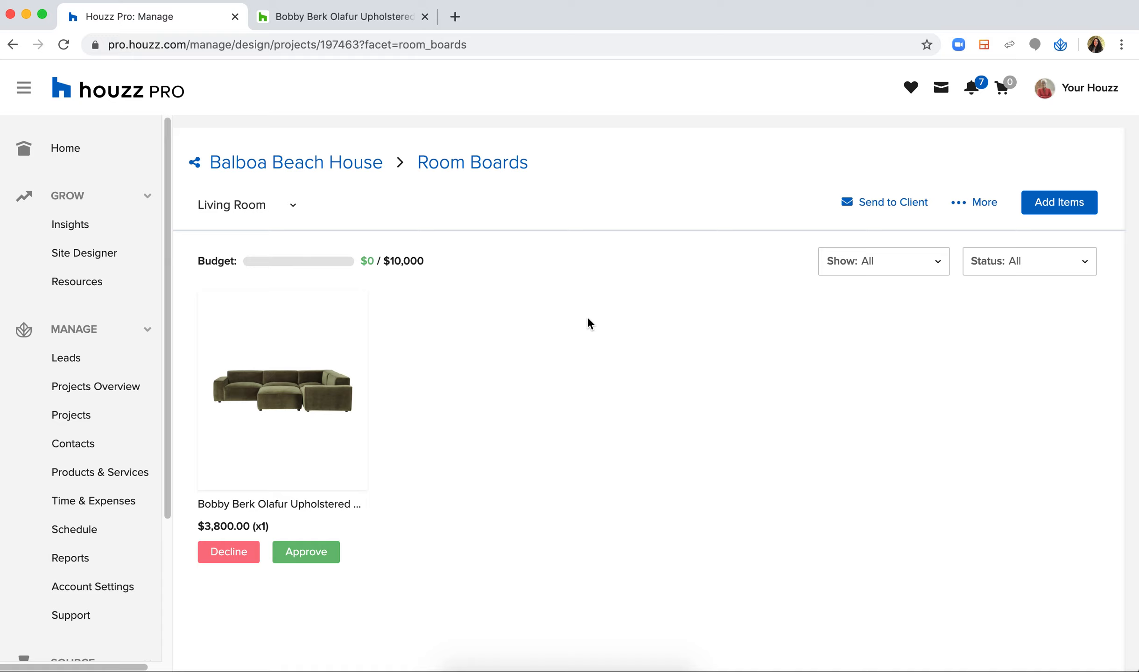
{"action": "left_click", "coordinate": [1059, 210]}
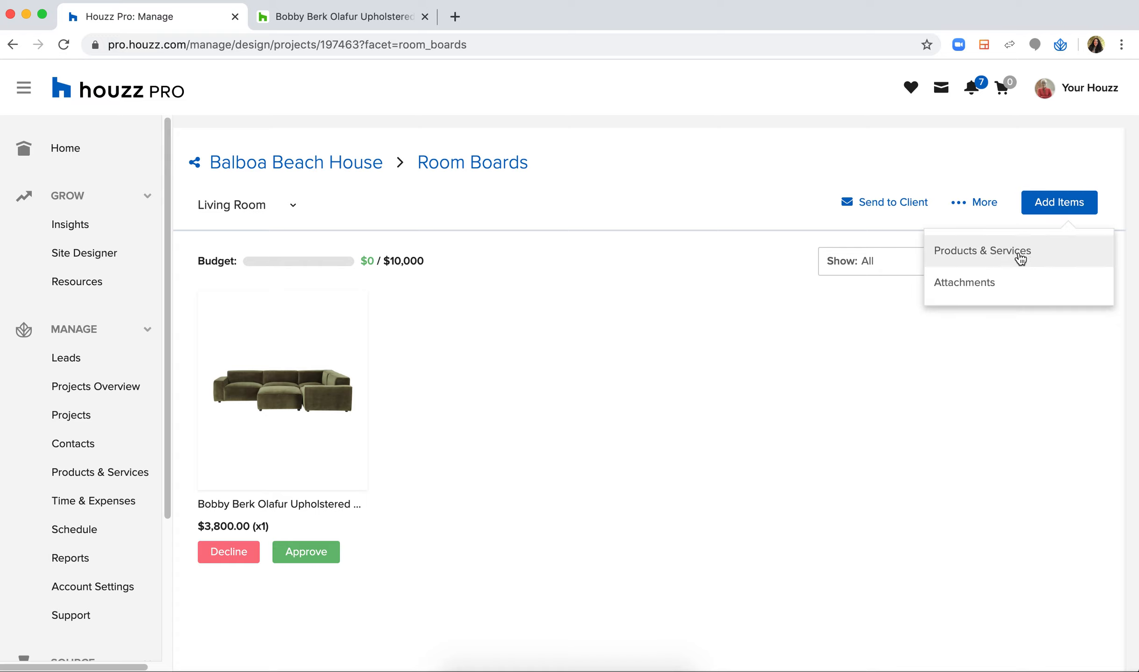
{"action": "left_click", "coordinate": [1004, 256]}
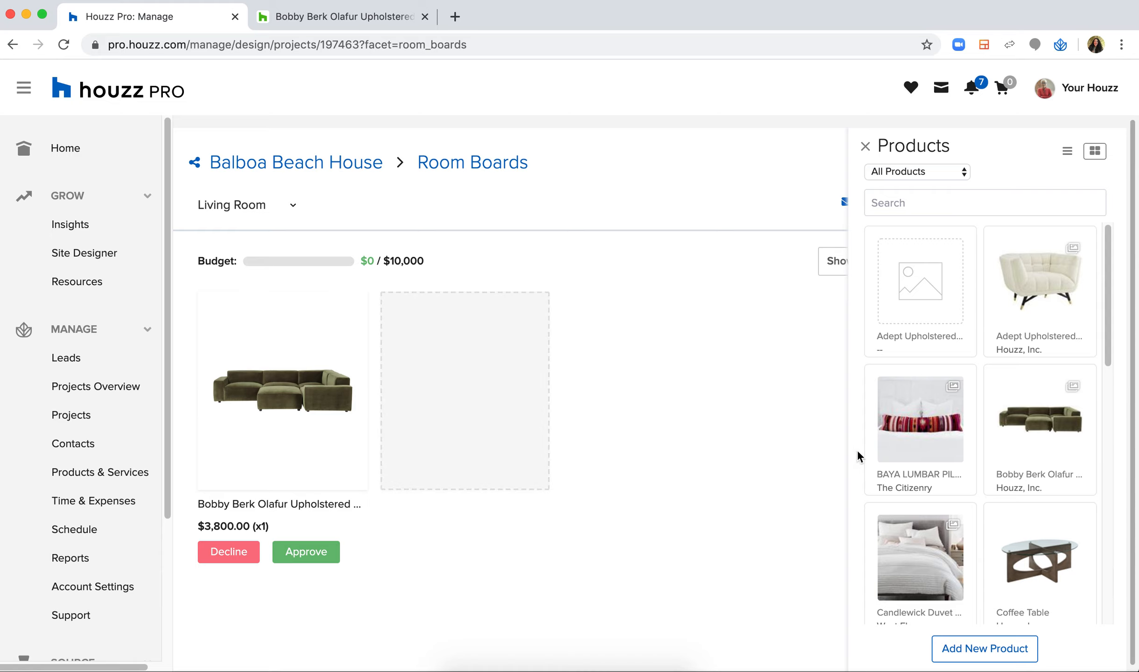
{"action": "left_click", "coordinate": [918, 420]}
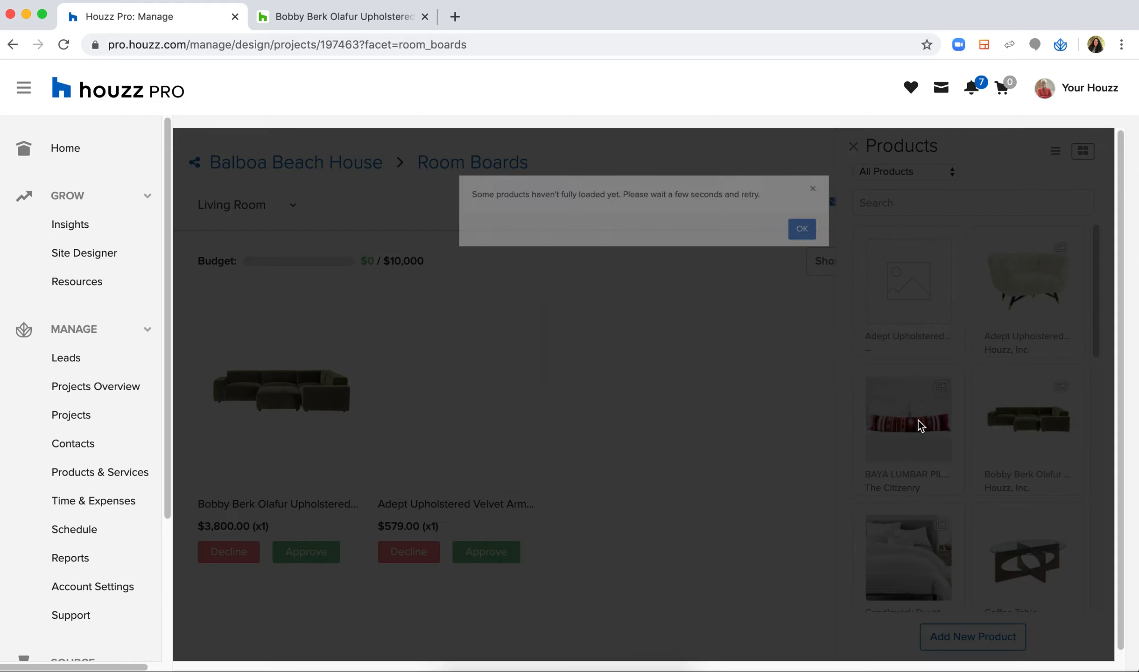
{"action": "left_click", "coordinate": [844, 250]}
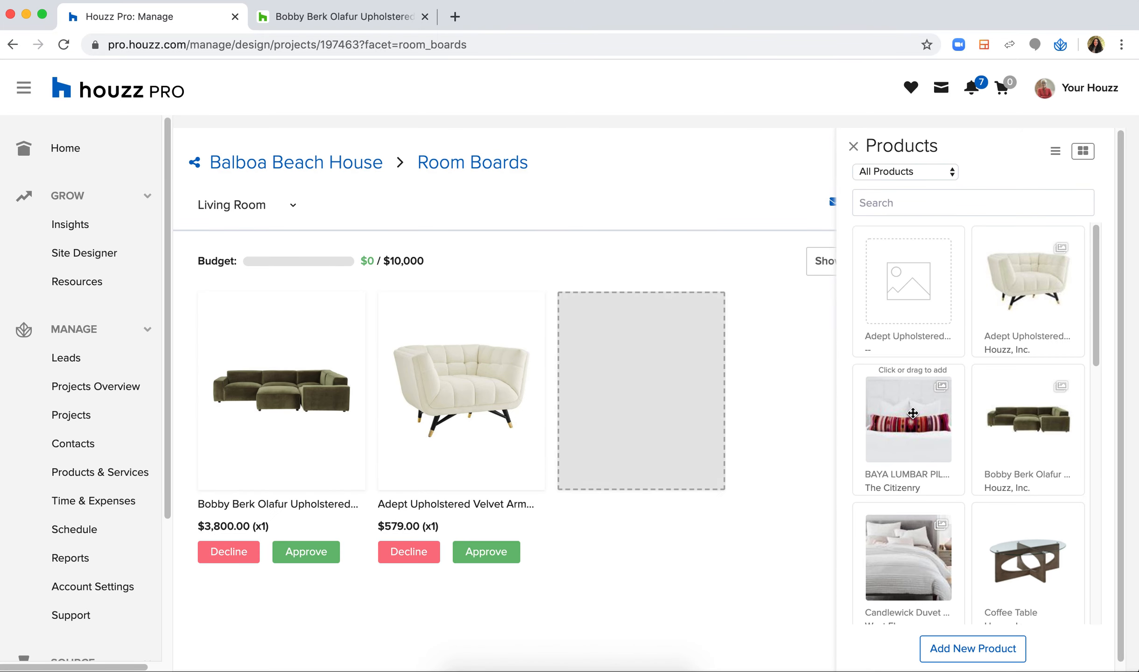
{"action": "scroll", "coordinate": [1043, 412], "scroll_direction": "down", "scroll_amount": 5}
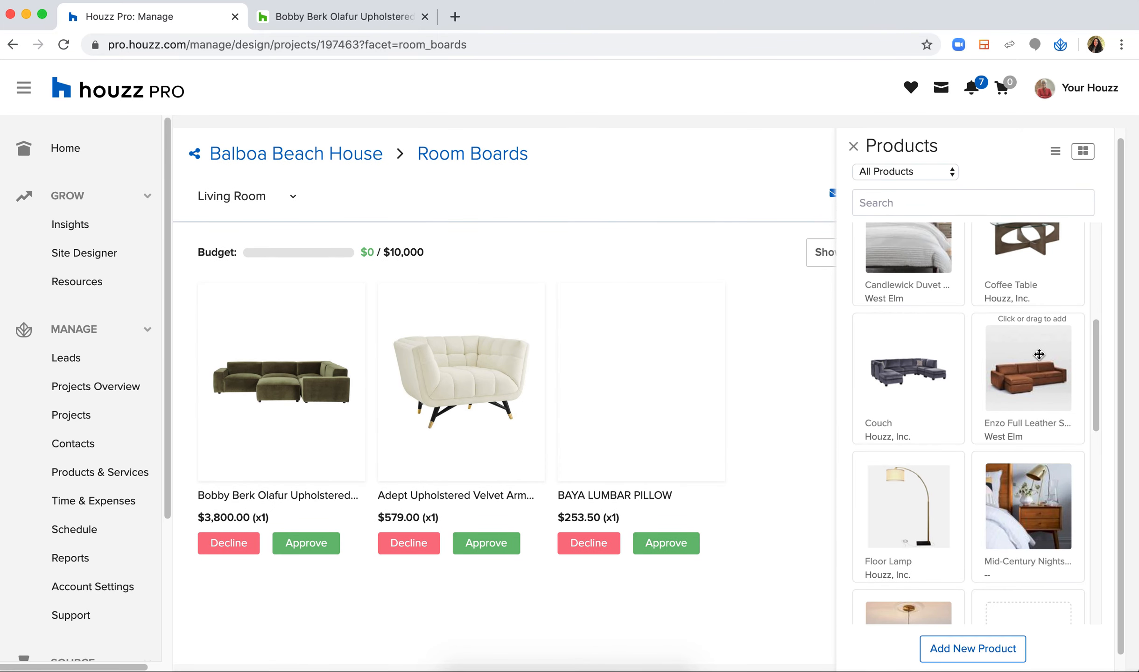
{"action": "left_click", "coordinate": [1019, 393]}
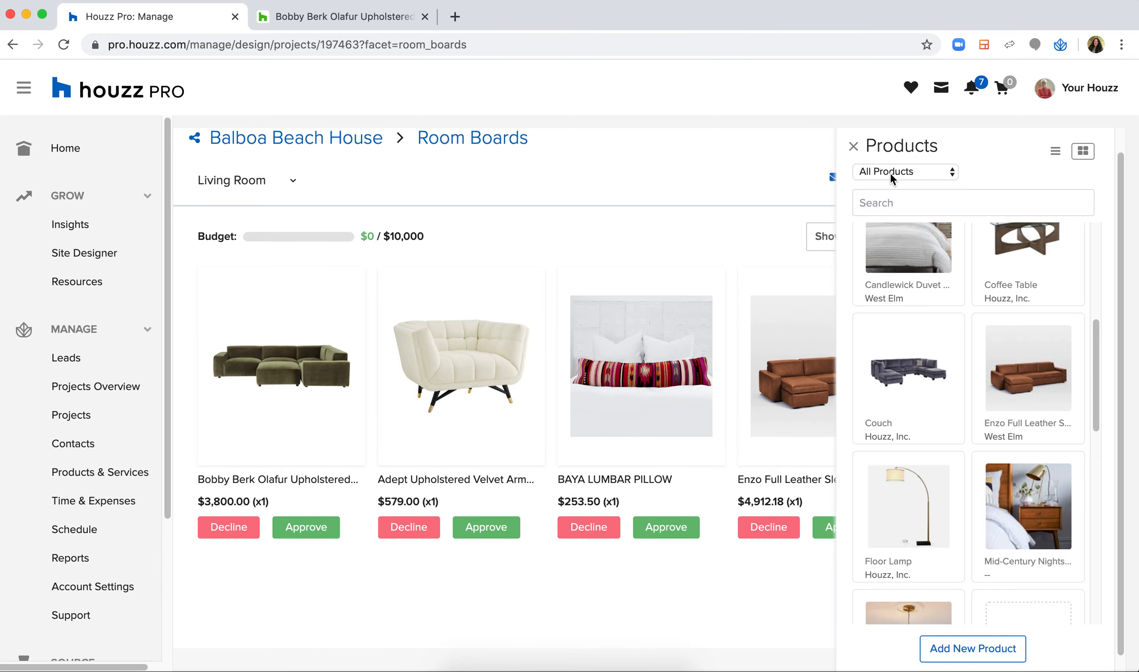
{"action": "scroll", "coordinate": [1015, 405], "scroll_direction": "down", "scroll_amount": 2}
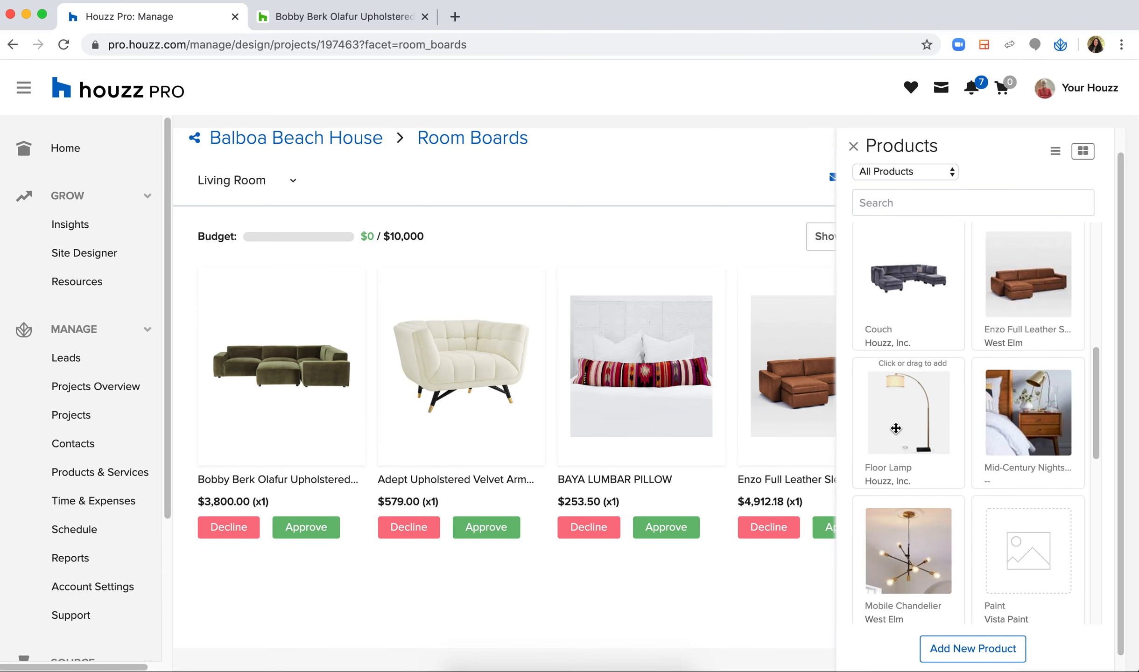
List all services available to add to the board, and close the item library
{"action": "left_click", "coordinate": [889, 171]}
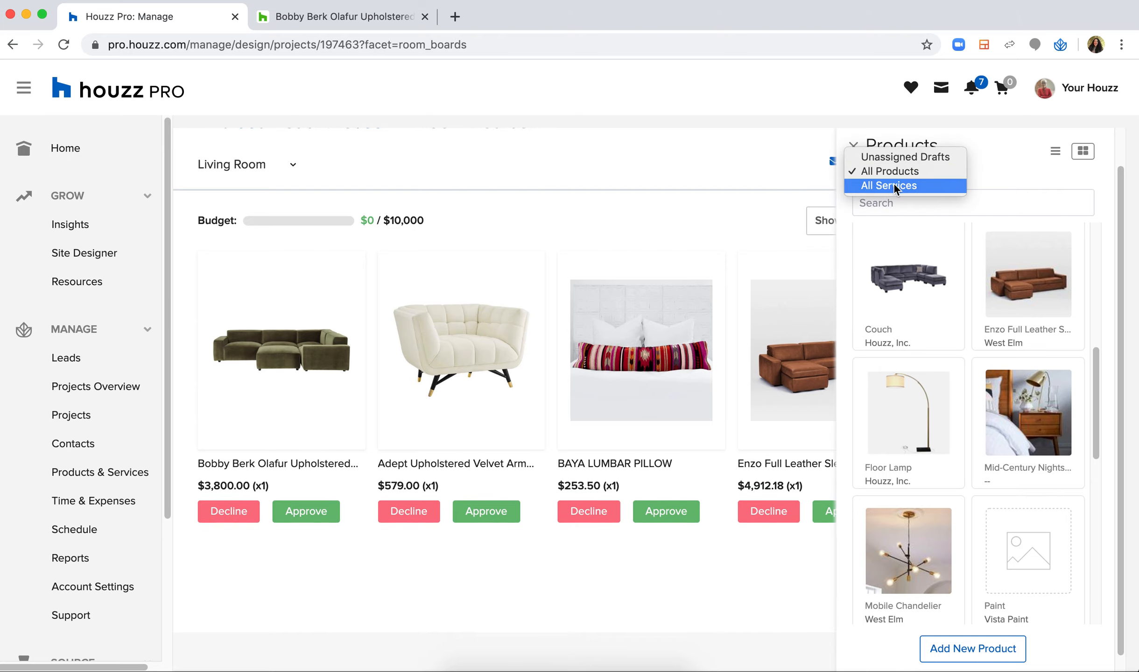
{"action": "left_click", "coordinate": [893, 185]}
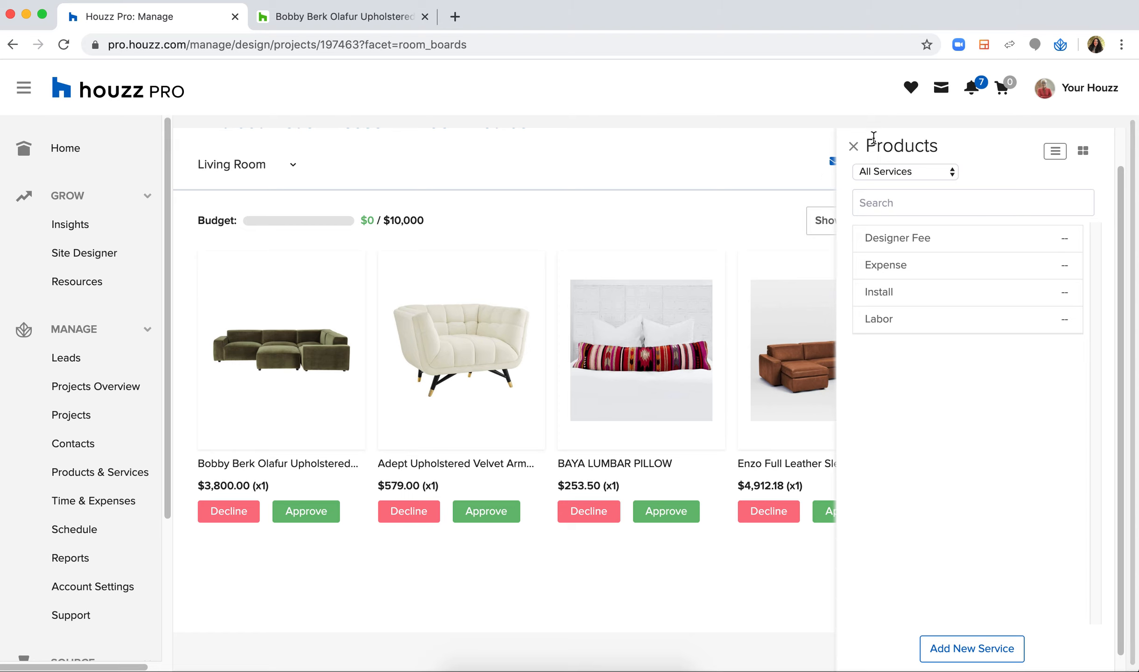
{"action": "left_click", "coordinate": [853, 148]}
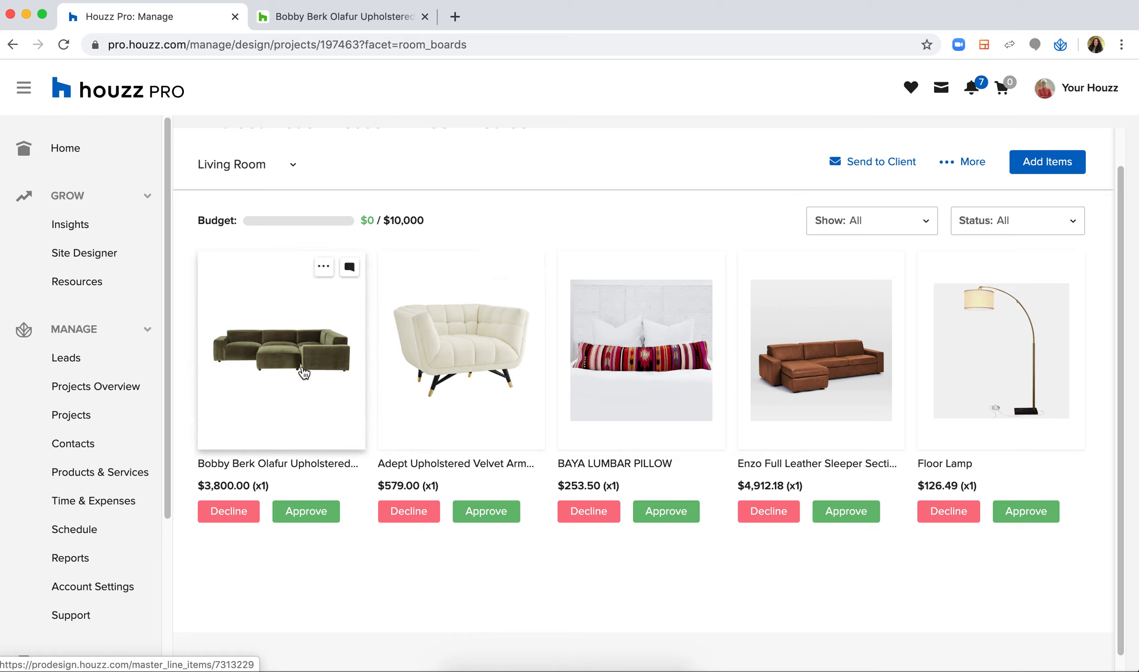
Open the Bobby Berk Olafur loveseat on the board and set its client title to Sectional Option 1
{"action": "left_click_drag", "start_coordinate": [199, 464], "coordinate": [342, 464]}
{"action": "left_click", "coordinate": [345, 464]}
{"action": "left_click", "coordinate": [308, 364]}
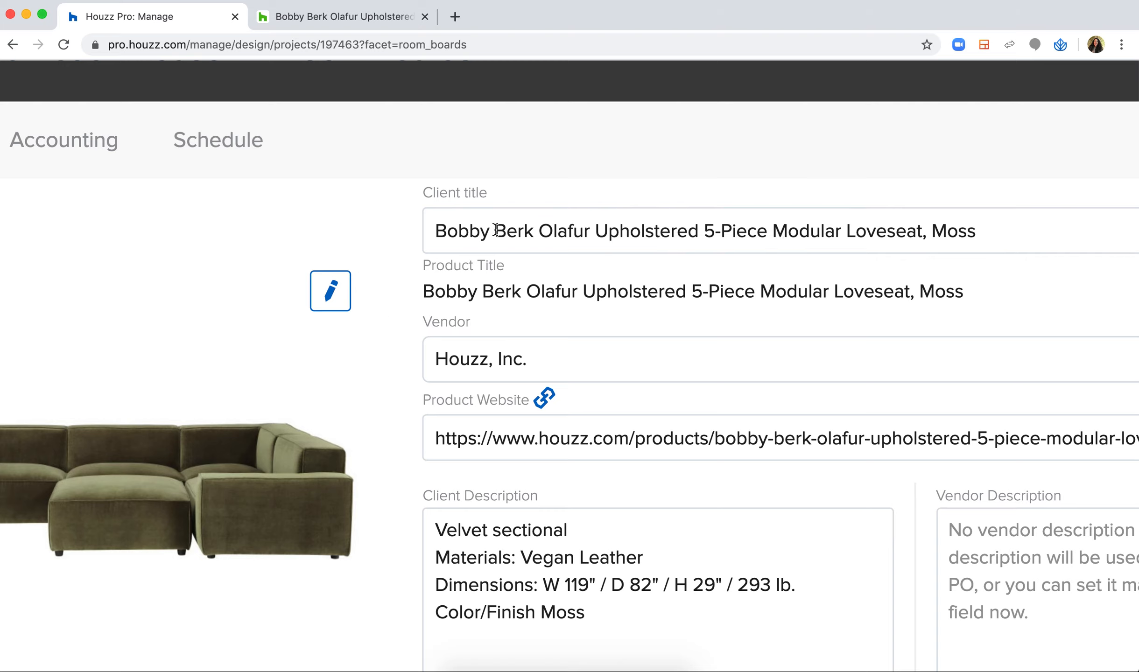
{"action": "triple_click", "coordinate": [576, 230]}
{"action": "type", "text": "S"}
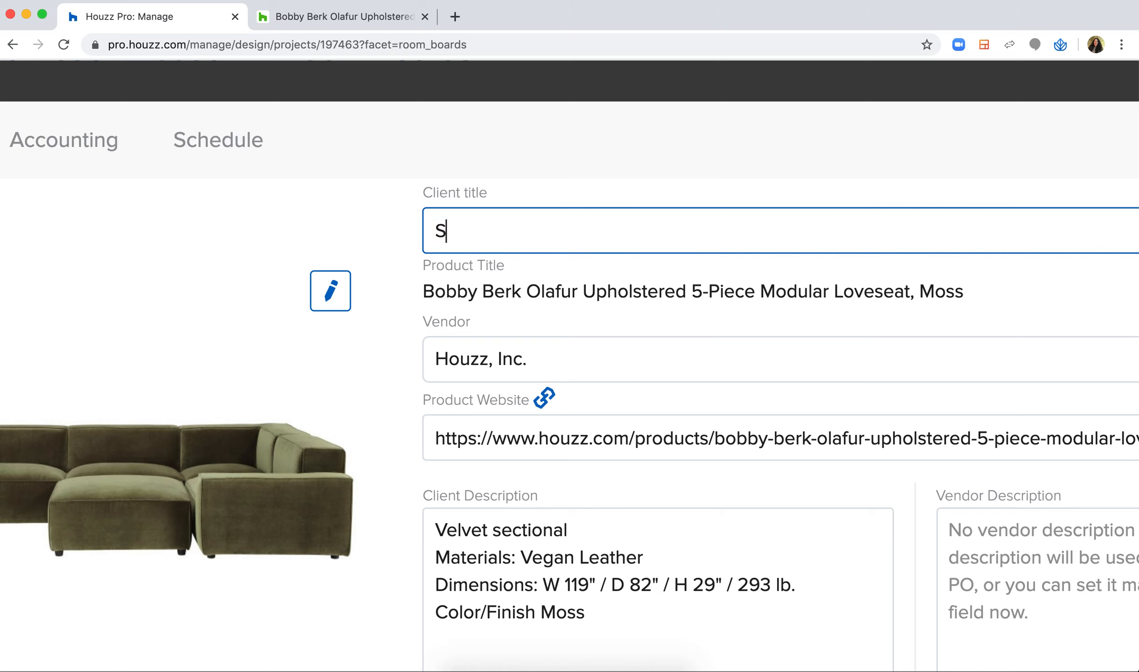
{"action": "type", "text": "ectional Option 1"}
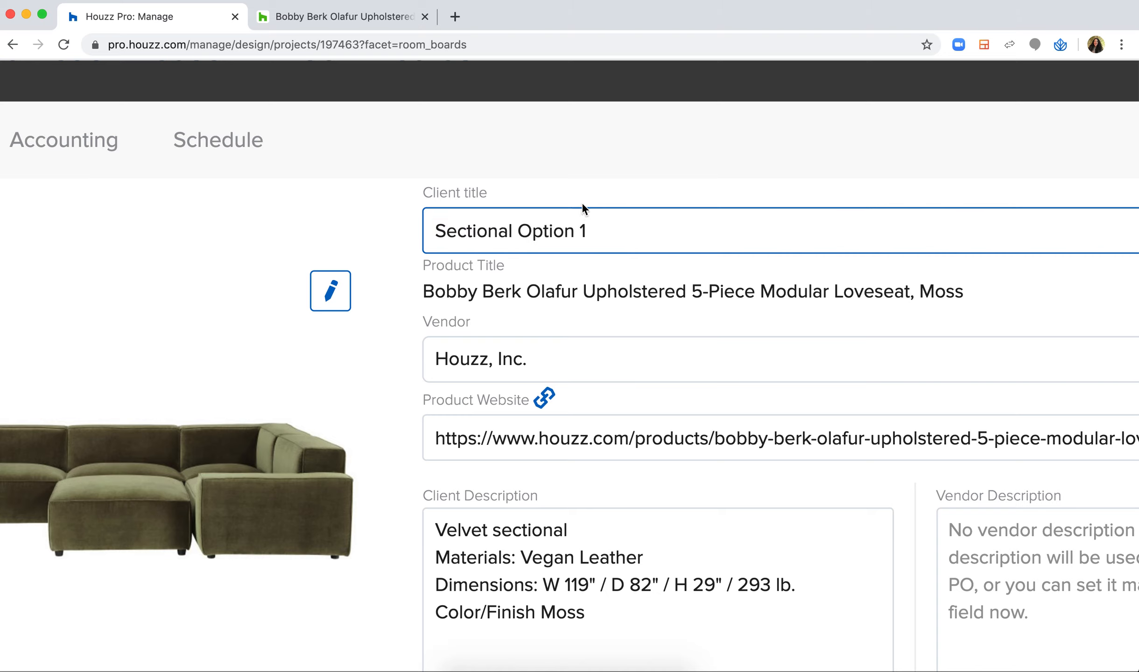
{"action": "left_click", "coordinate": [621, 181]}
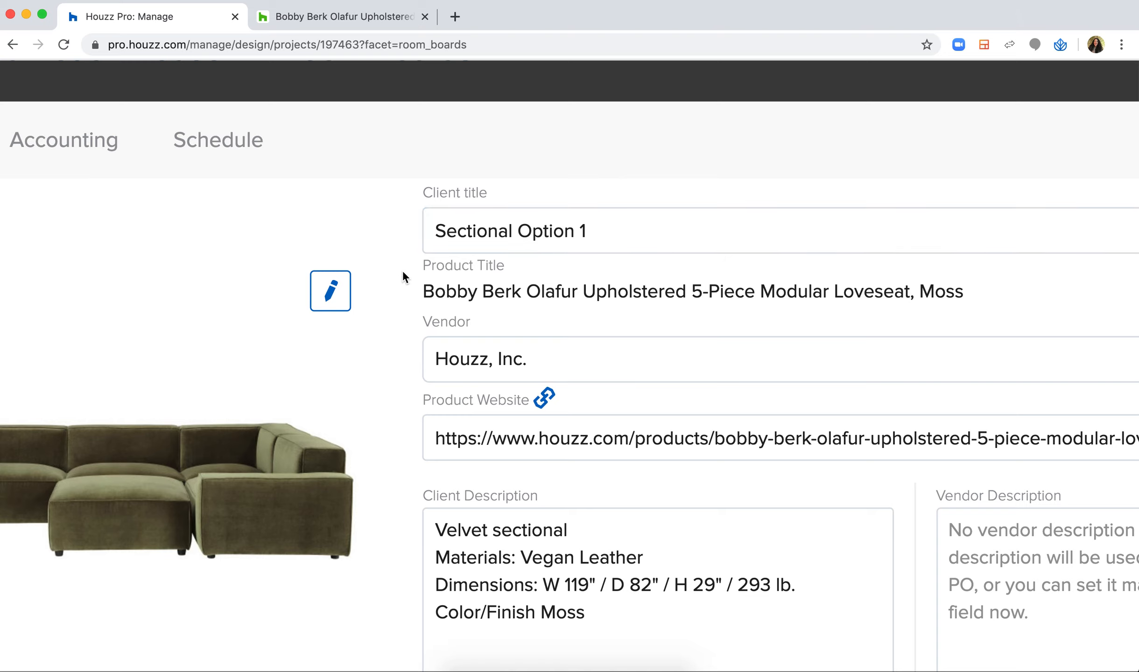
Review the loveseat's product title, accounting, schedule and notes, and save the item
{"action": "left_click_drag", "start_coordinate": [417, 293], "coordinate": [971, 306]}
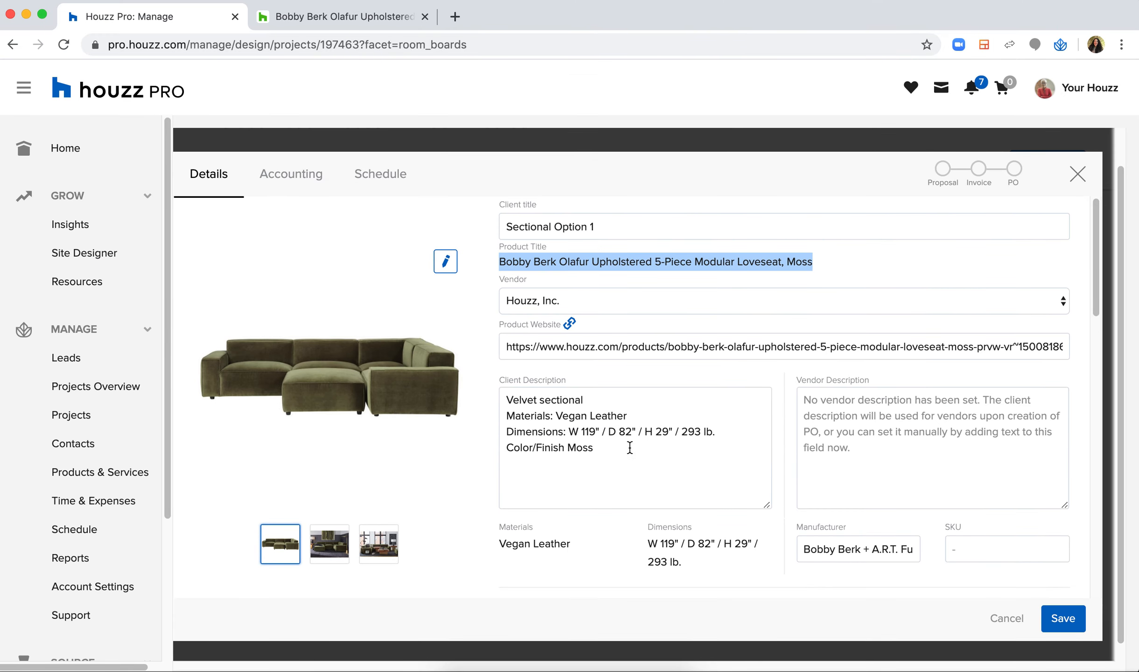
{"action": "scroll", "coordinate": [565, 543], "scroll_direction": "down", "scroll_amount": 1}
{"action": "scroll", "coordinate": [566, 543], "scroll_direction": "down", "scroll_amount": 10}
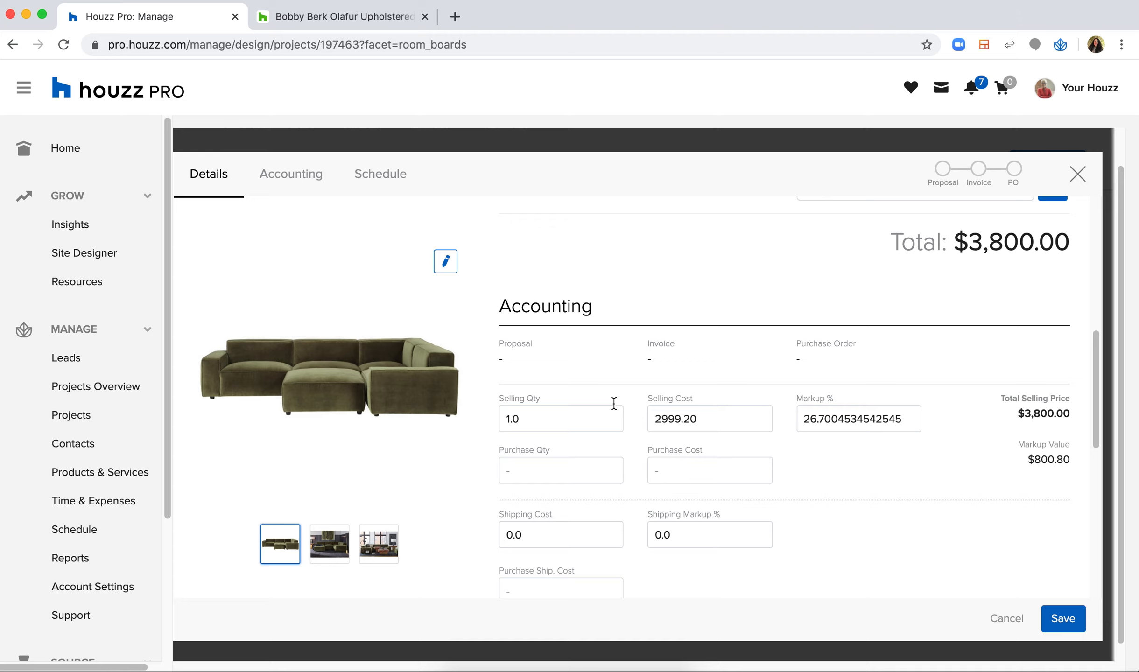
{"action": "scroll", "coordinate": [641, 388], "scroll_direction": "down", "scroll_amount": 8}
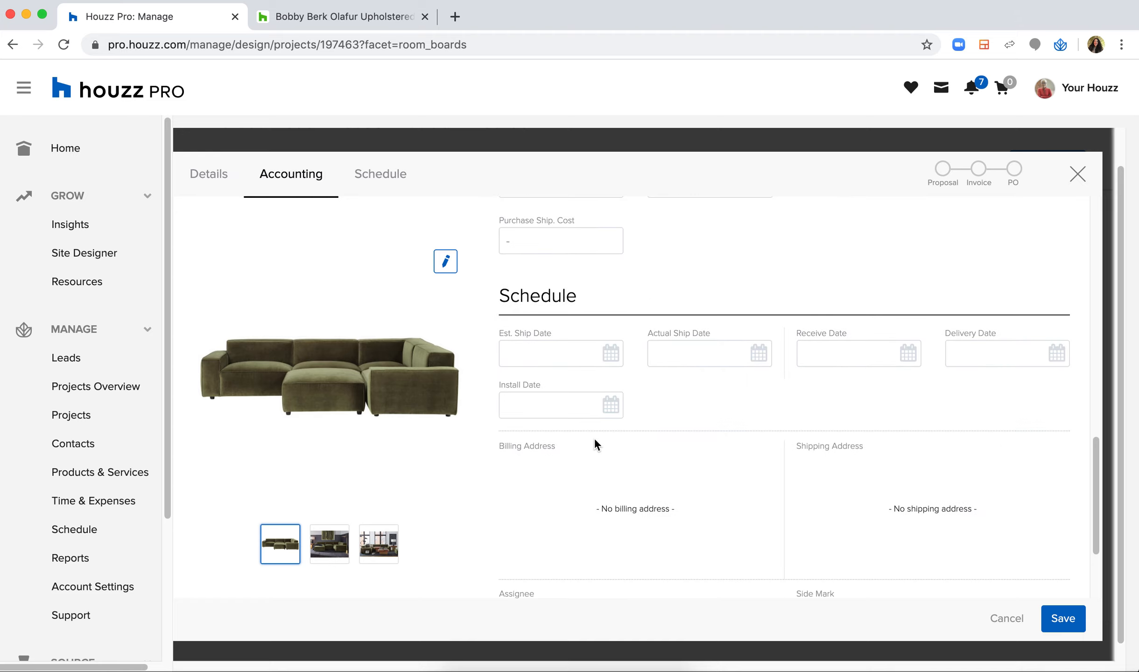
{"action": "scroll", "coordinate": [529, 437], "scroll_direction": "down", "scroll_amount": 3}
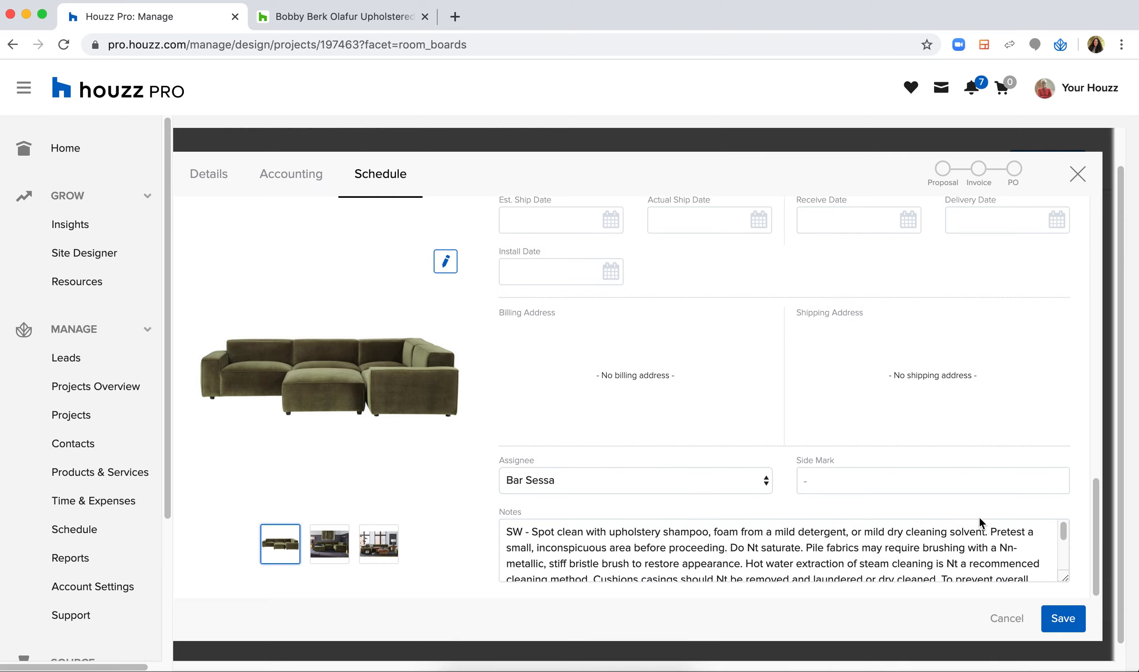
{"action": "left_click", "coordinate": [1061, 618]}
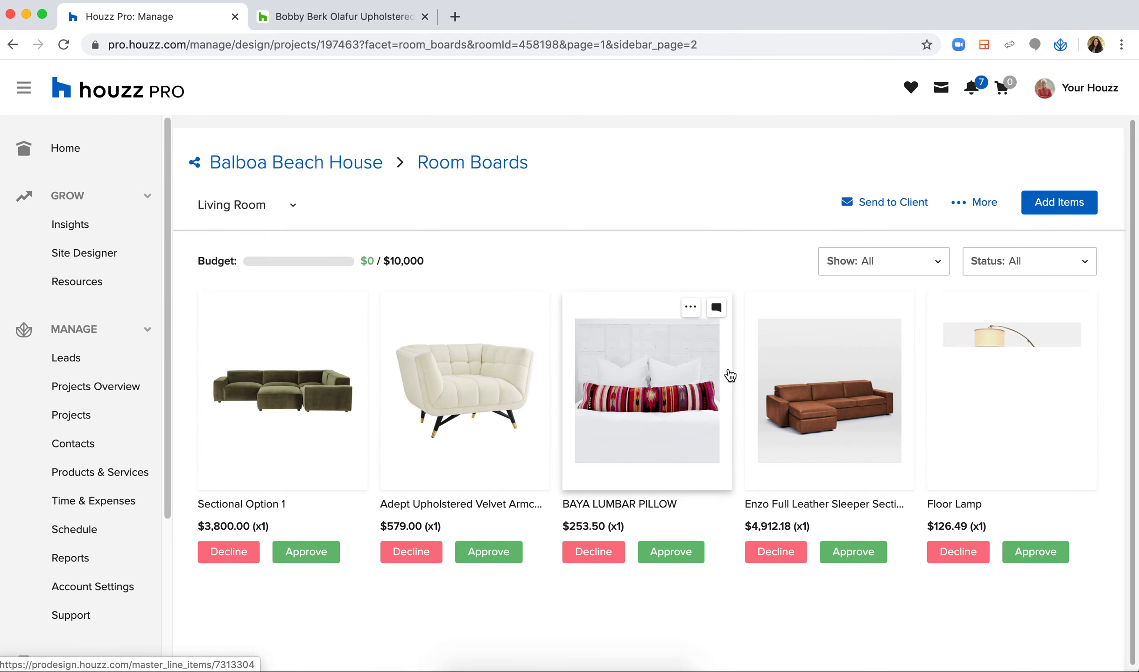
Set the Enzo leather sectional's client title to Sectional Option 2, save it, and move it beside Sectional Option 1
{"action": "left_click", "coordinate": [795, 382]}
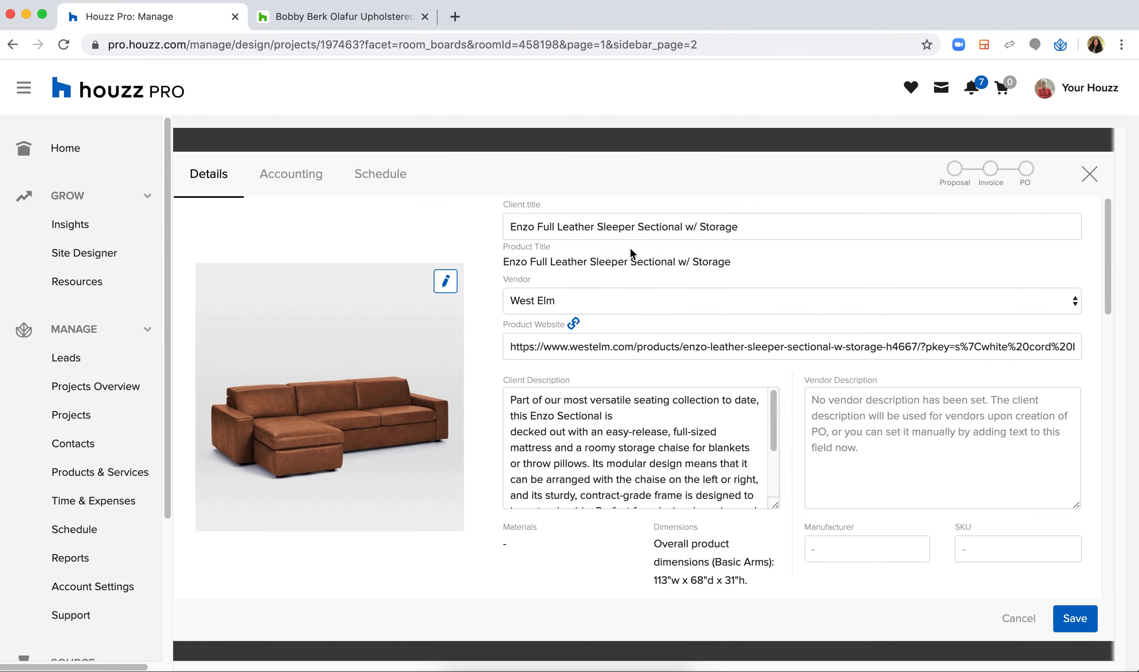
{"action": "double_click", "coordinate": [630, 228]}
{"action": "triple_click", "coordinate": [630, 229]}
{"action": "type", "text": "Sec"}
{"action": "type", "text": "tional Option 2"}
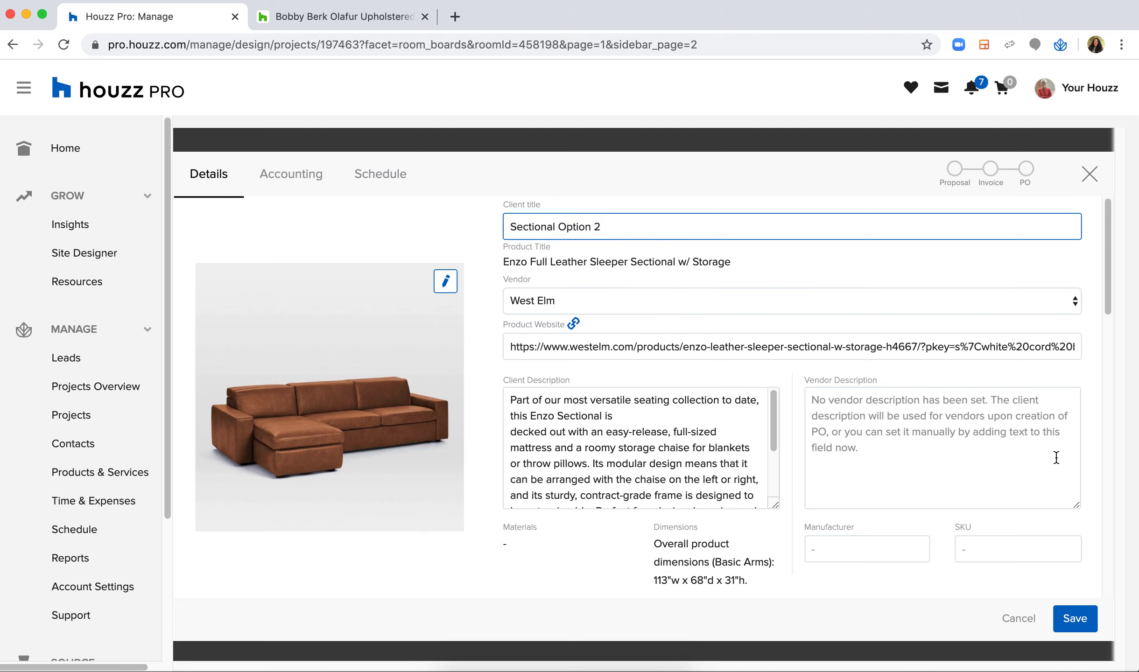
{"action": "left_click", "coordinate": [1073, 623]}
{"action": "scroll", "coordinate": [802, 554], "scroll_direction": "down", "scroll_amount": 10}
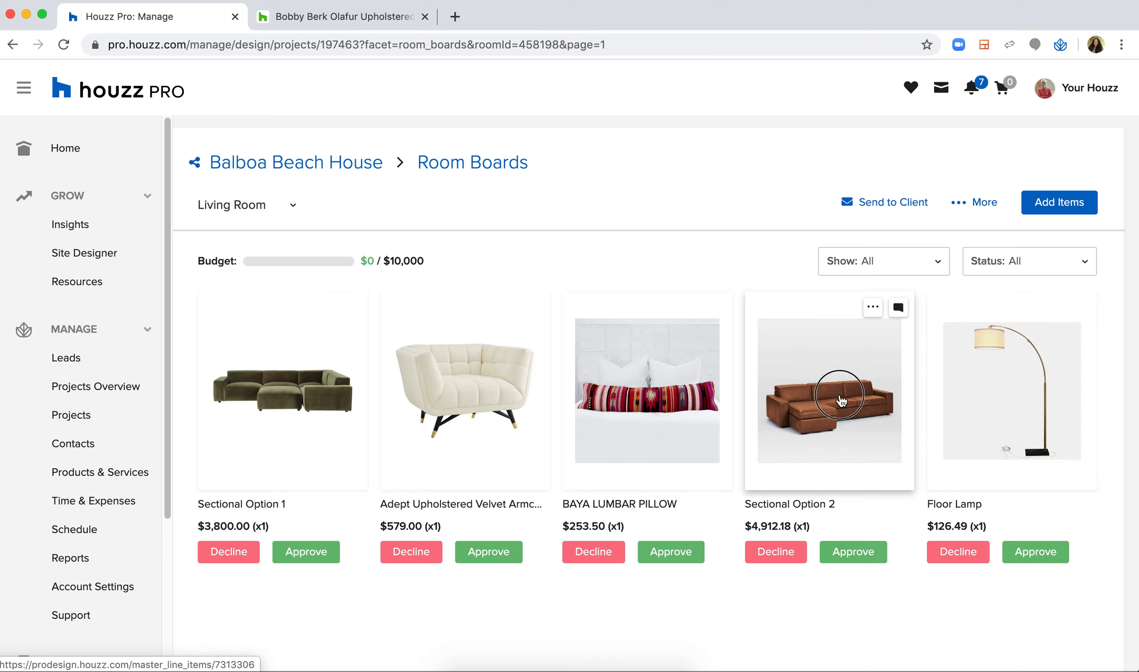
{"action": "left_click_drag", "start_coordinate": [838, 397], "coordinate": [504, 414]}
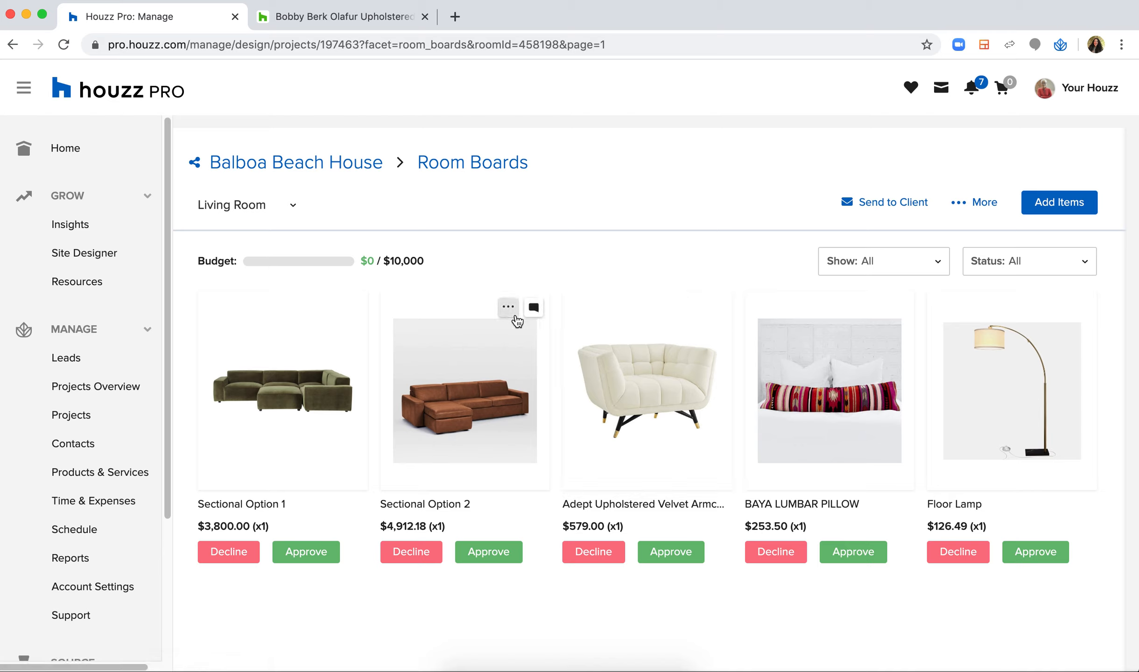
Create a PDF of the Living Room board with all items and no pricing or quantity, and look it over
{"action": "left_click", "coordinate": [979, 208]}
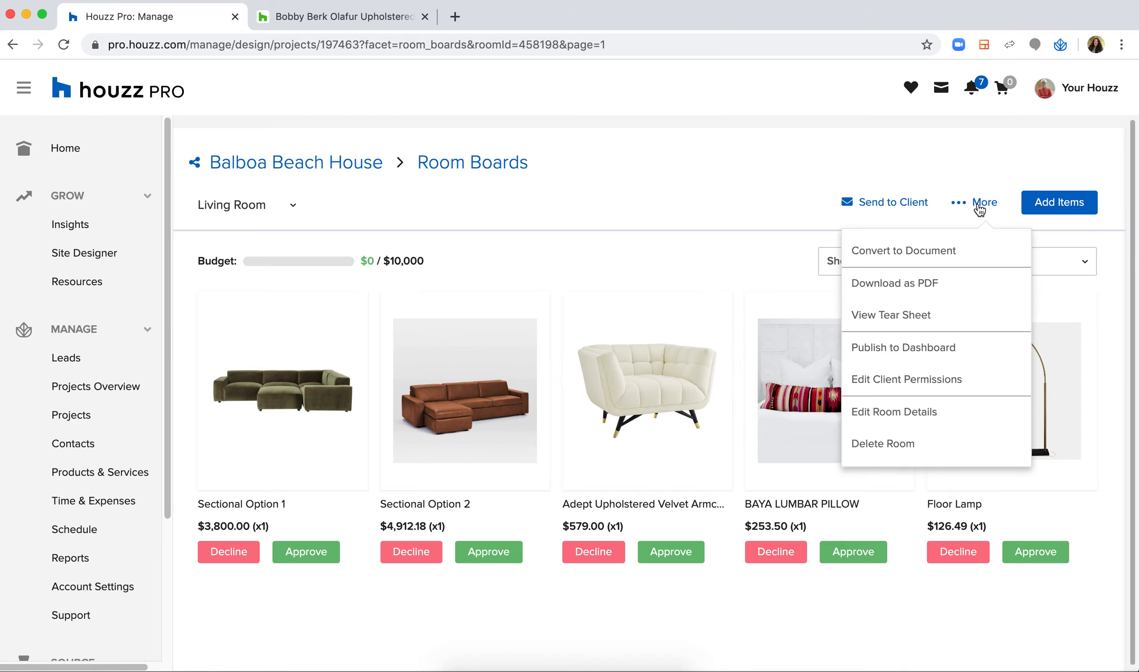
{"action": "left_click", "coordinate": [912, 290]}
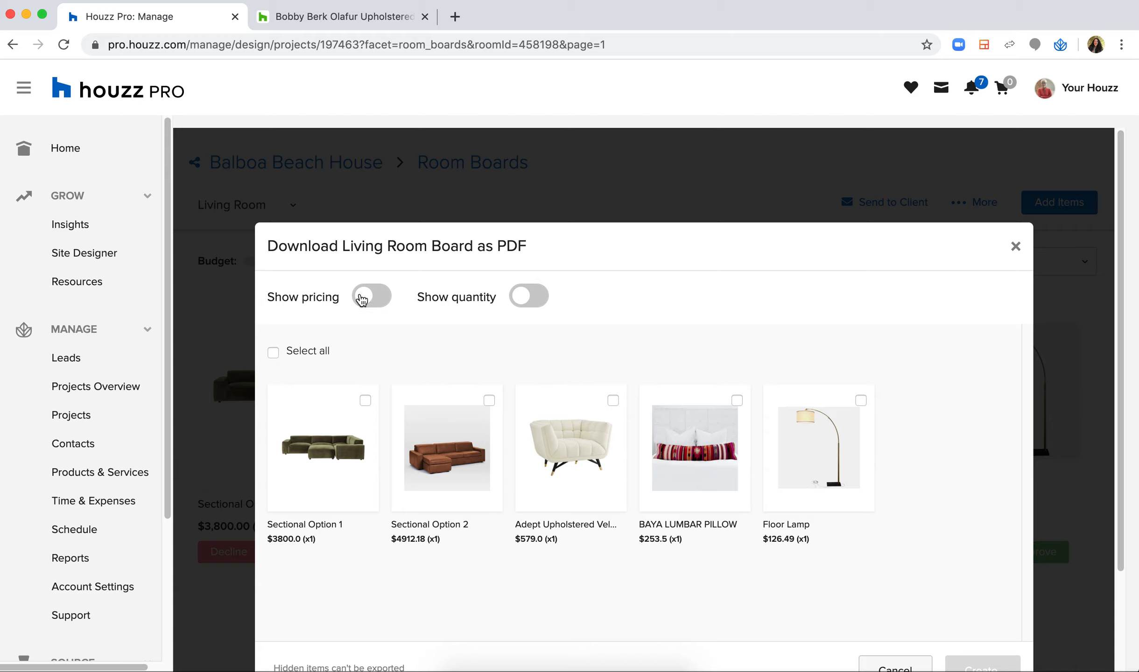
{"action": "left_click", "coordinate": [274, 353]}
{"action": "scroll", "coordinate": [840, 513], "scroll_direction": "down", "scroll_amount": 3}
{"action": "left_click", "coordinate": [991, 553]}
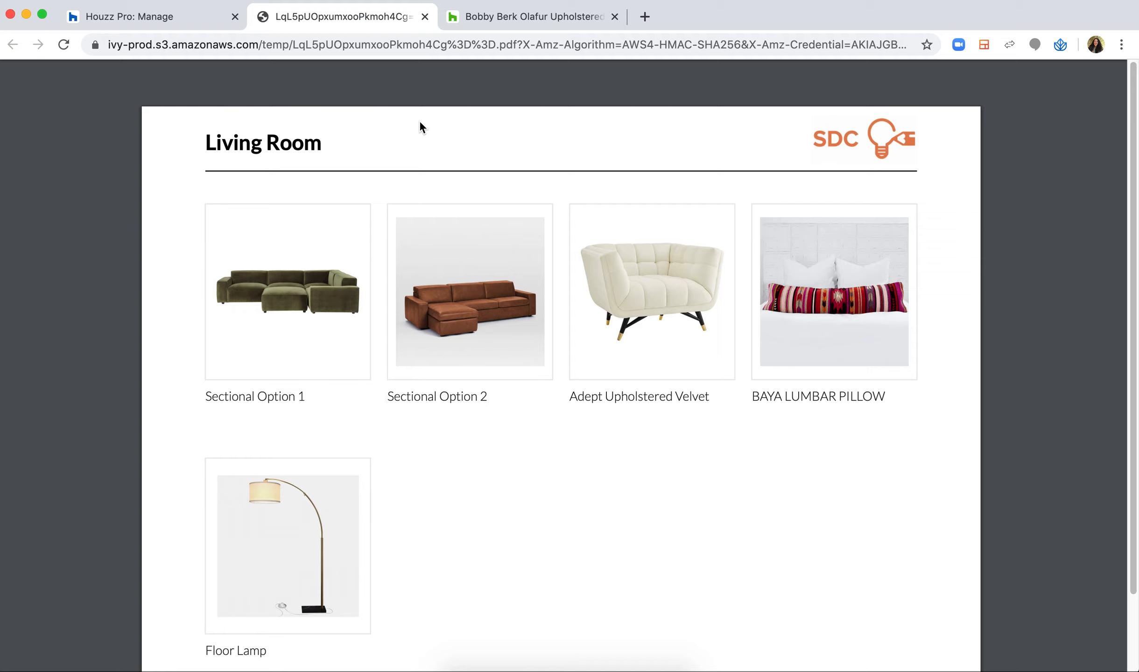
{"action": "scroll", "coordinate": [578, 307], "scroll_direction": "down", "scroll_amount": 3}
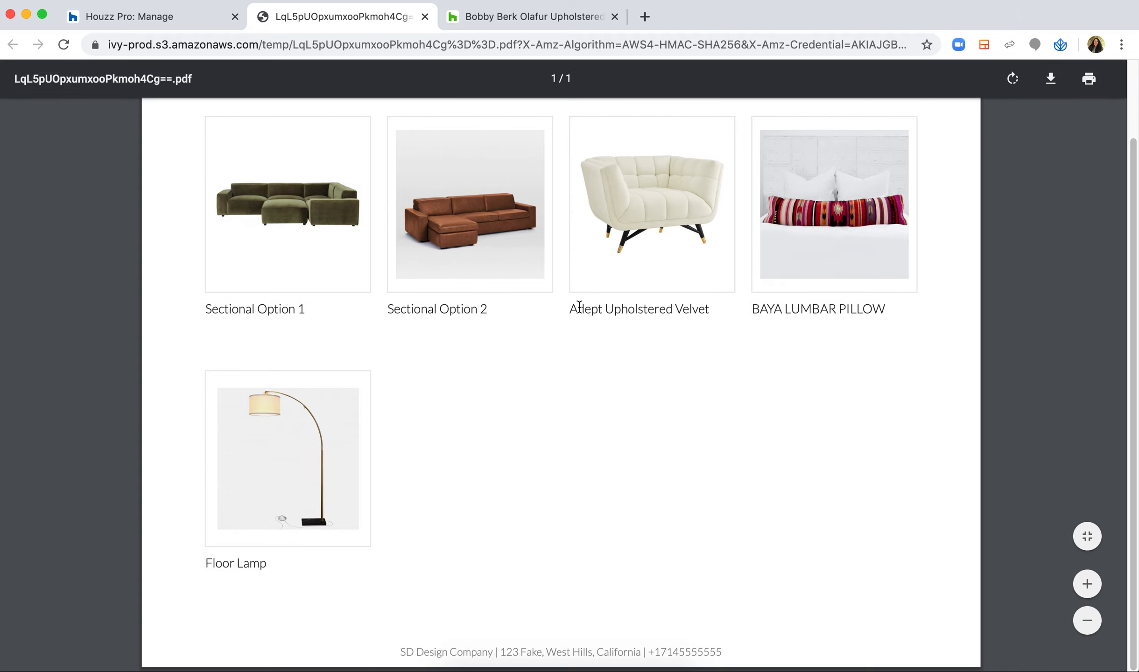
{"action": "scroll", "coordinate": [563, 342], "scroll_direction": "up", "scroll_amount": 2}
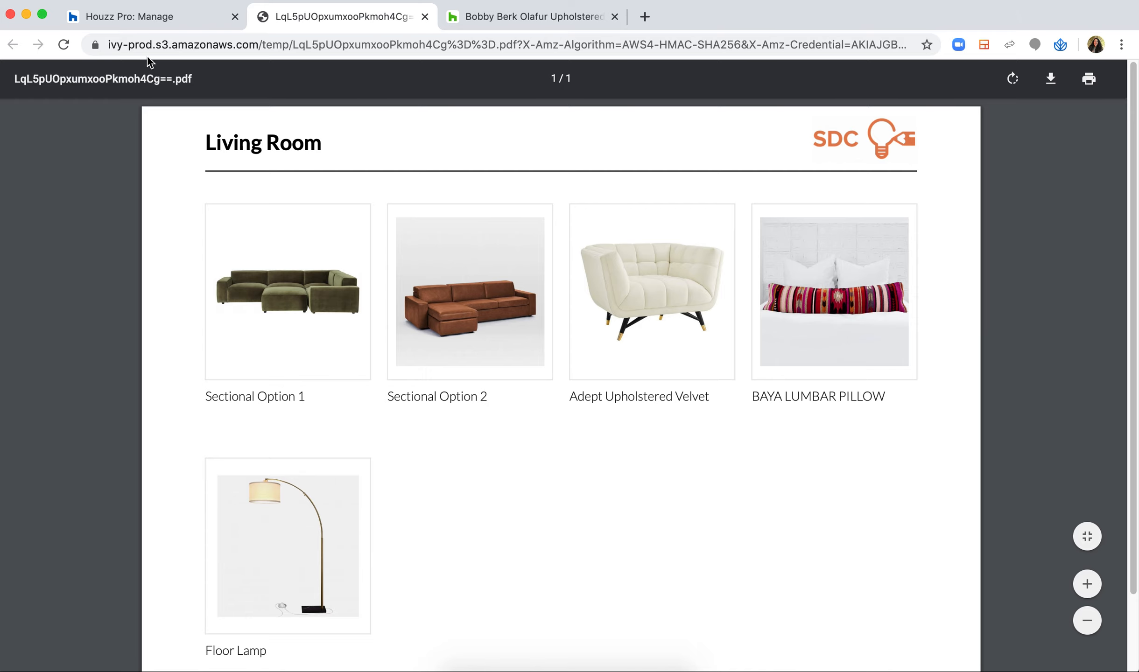
Return to the Living Room board and create a tear sheet of all its items without pricing
{"action": "left_click", "coordinate": [177, 18]}
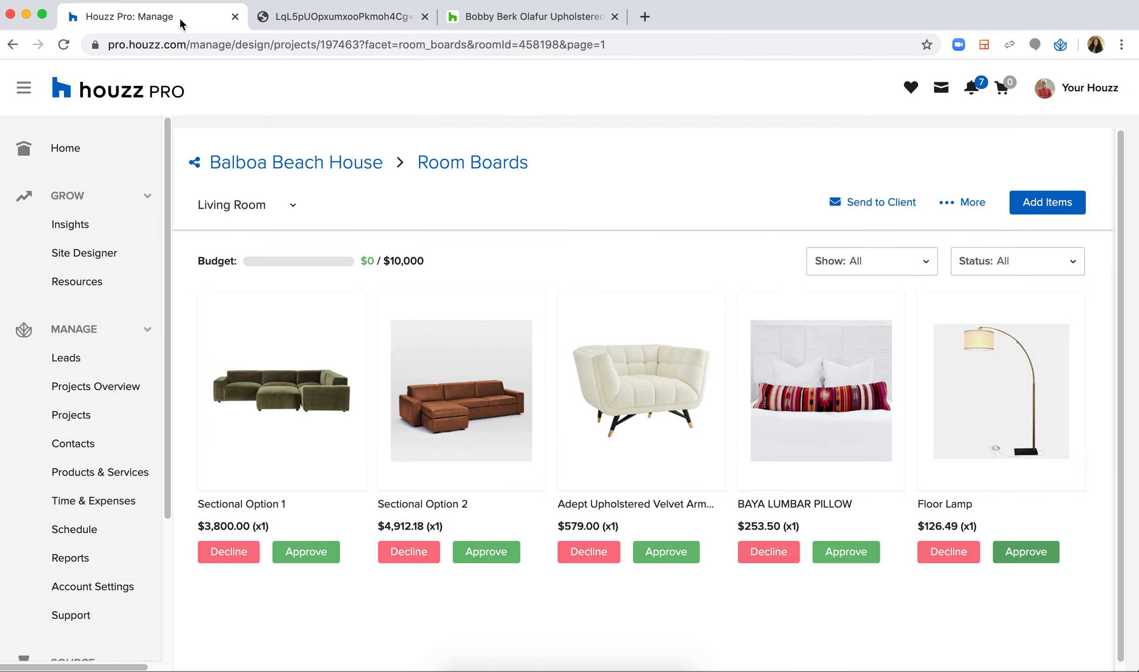
{"action": "left_click", "coordinate": [966, 208]}
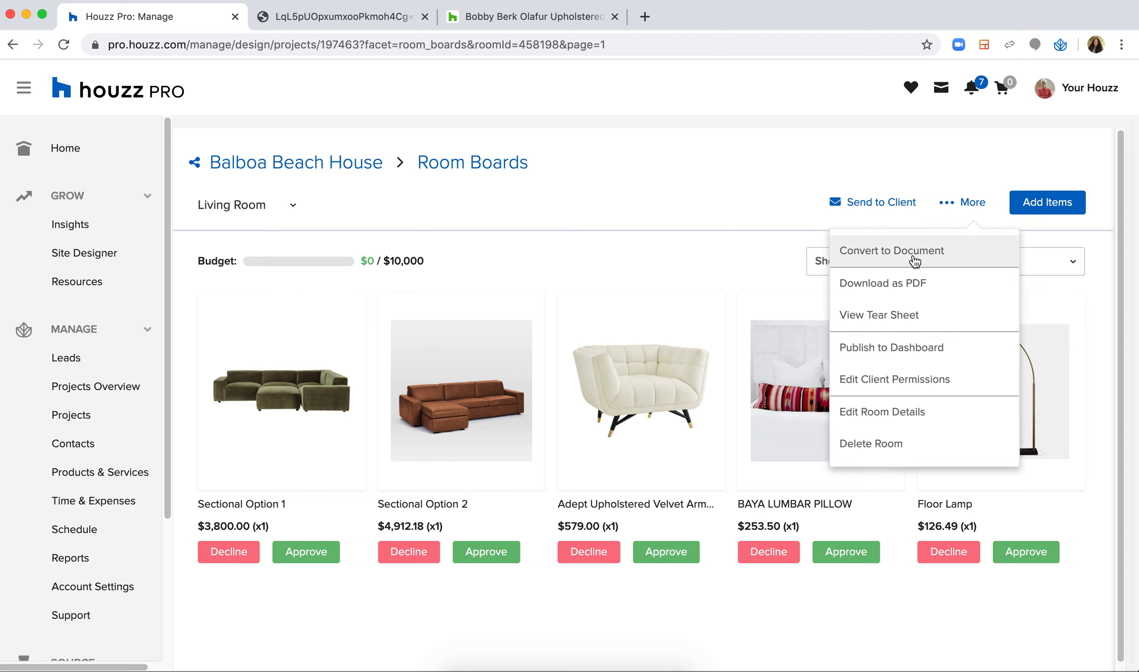
{"action": "left_click", "coordinate": [879, 316]}
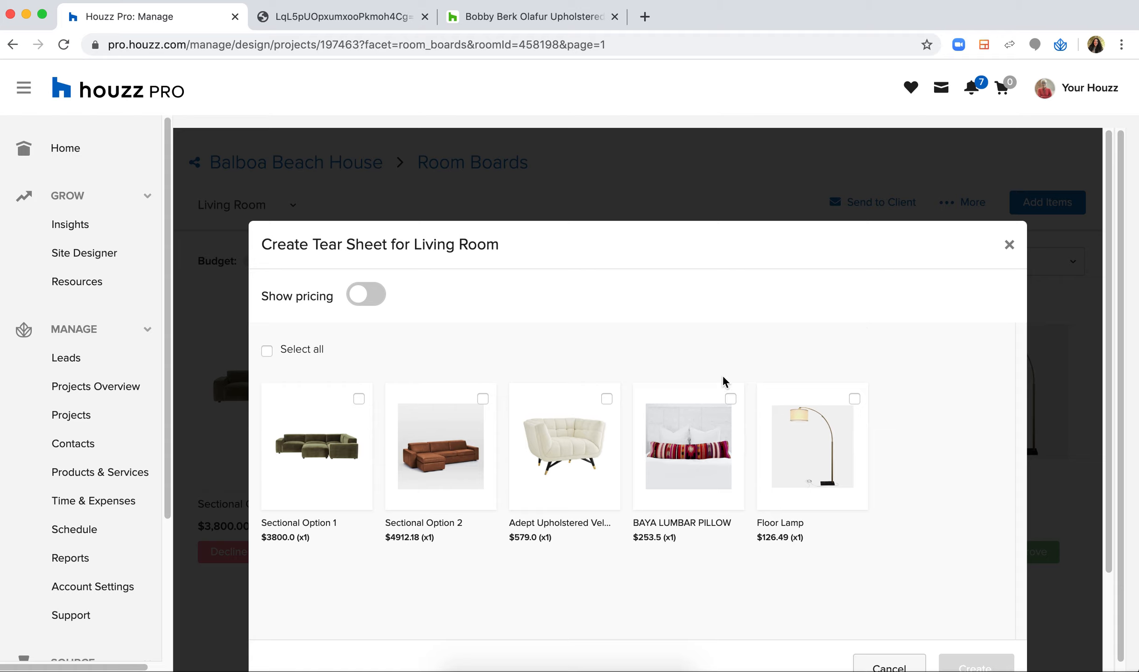
{"action": "scroll", "coordinate": [592, 449], "scroll_direction": "down", "scroll_amount": 3}
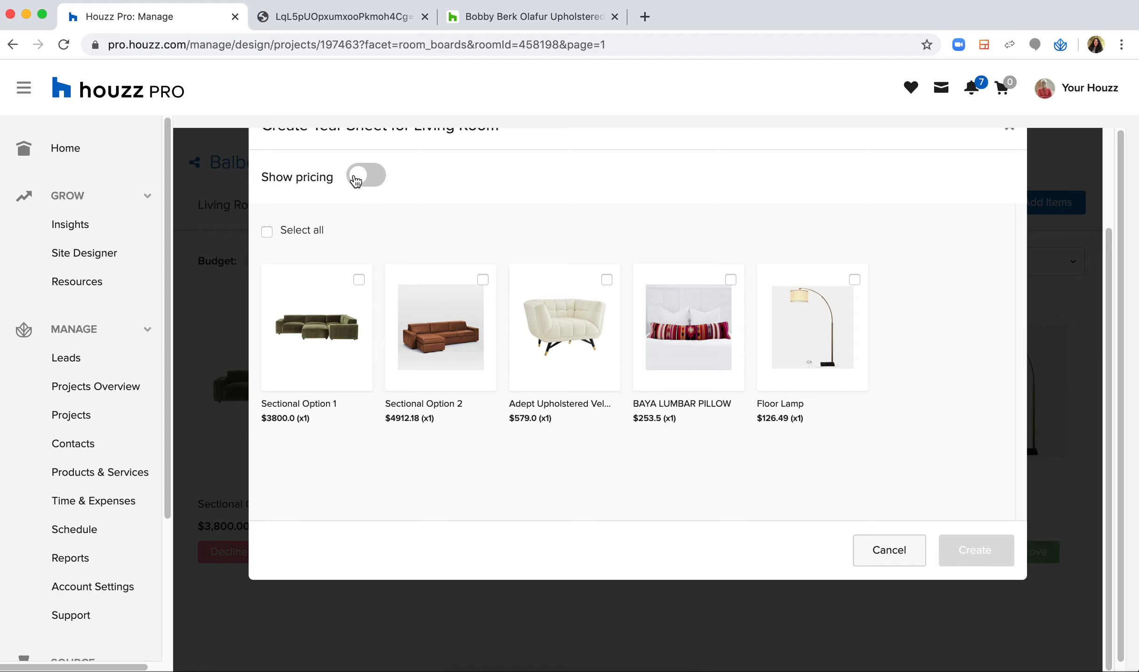
{"action": "scroll", "coordinate": [378, 258], "scroll_direction": "up", "scroll_amount": 2}
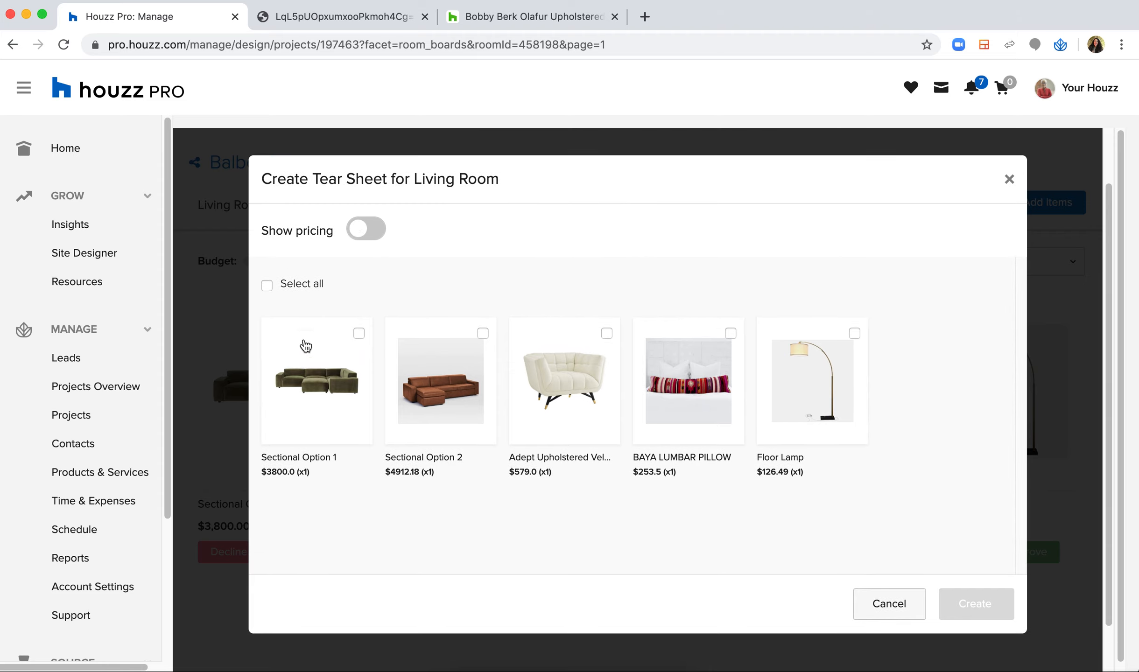
{"action": "left_click", "coordinate": [275, 288]}
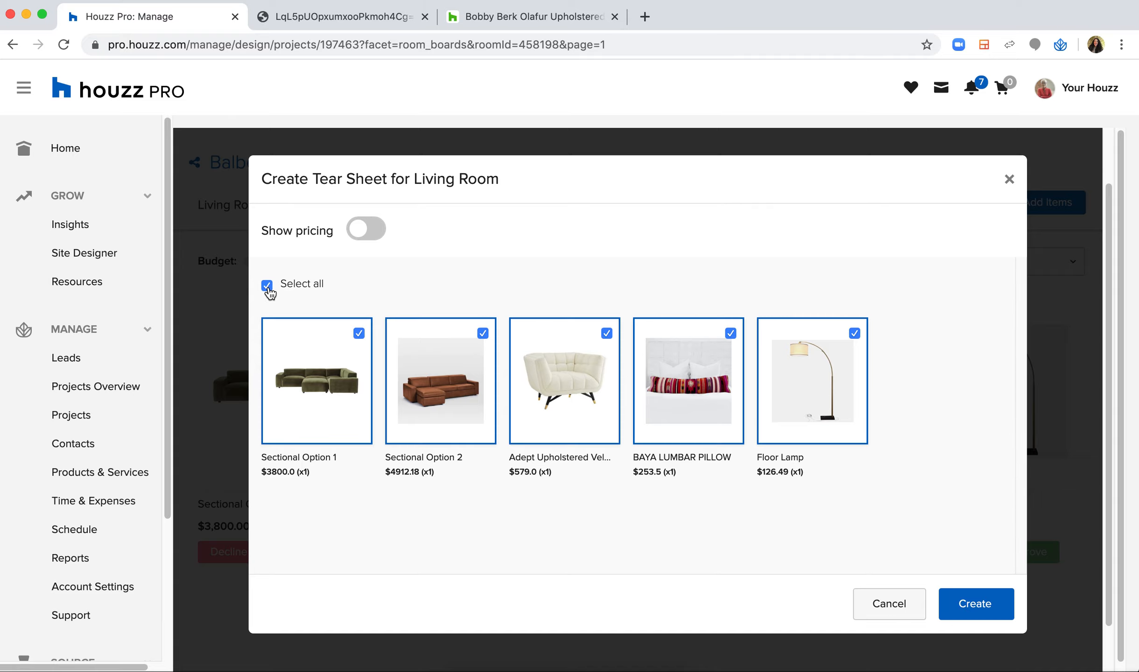
{"action": "left_click", "coordinate": [964, 604]}
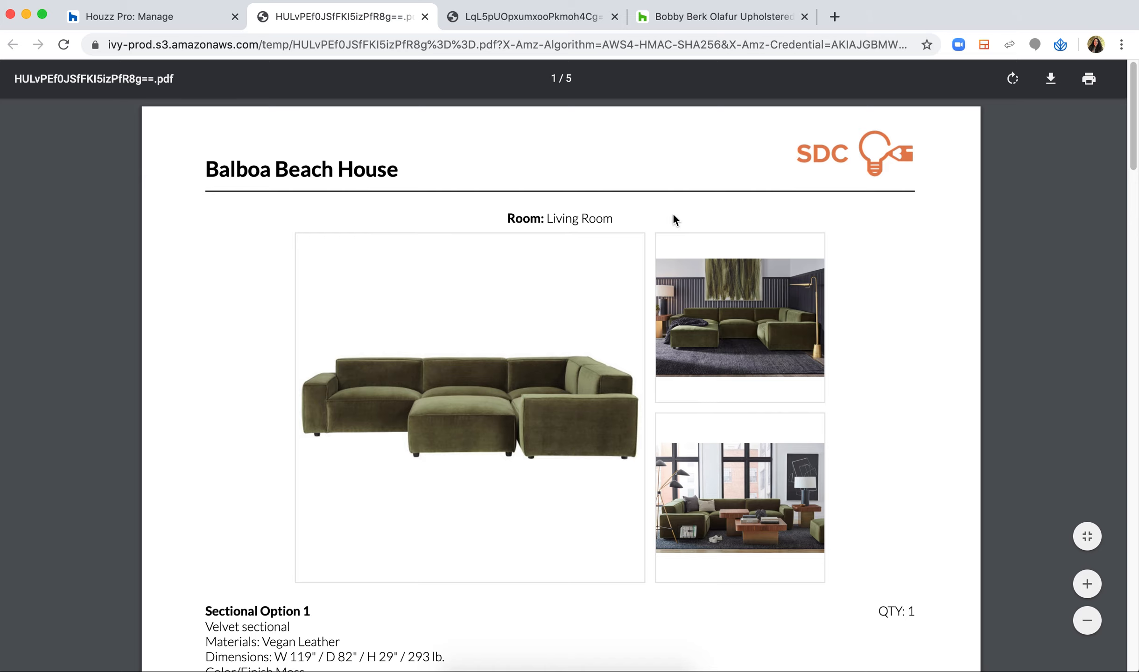
Look through the tear sheet pages for the sectionals, armchair and lumbar pillow, checking their images and descriptions
{"action": "scroll", "coordinate": [807, 399], "scroll_direction": "down", "scroll_amount": 3}
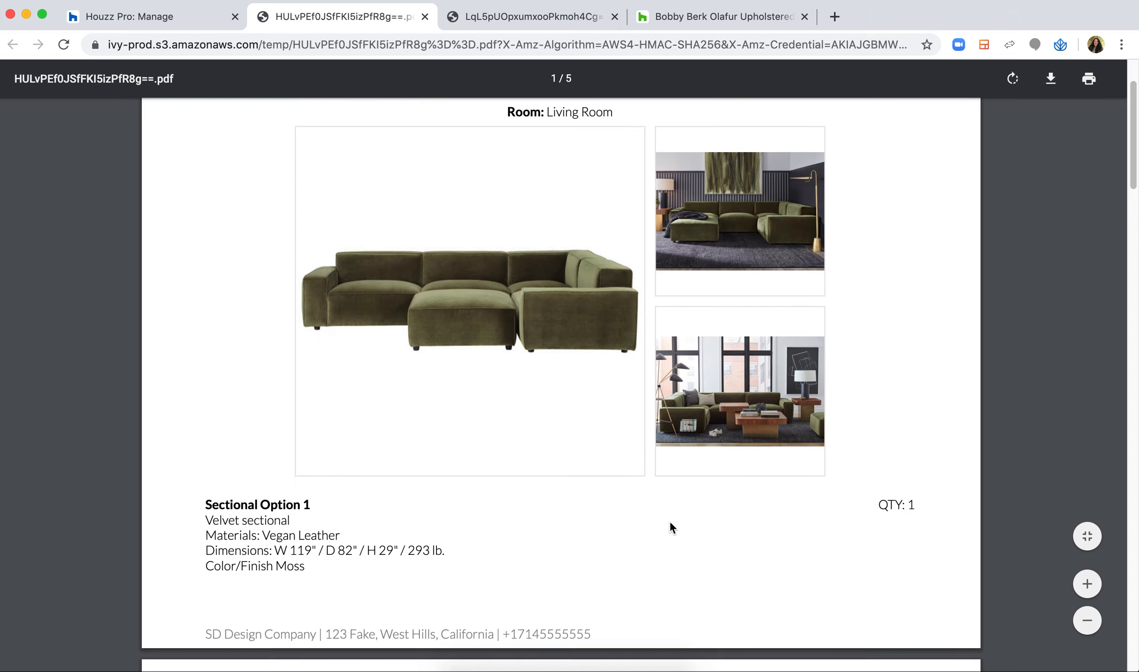
{"action": "scroll", "coordinate": [916, 420], "scroll_direction": "down", "scroll_amount": 2}
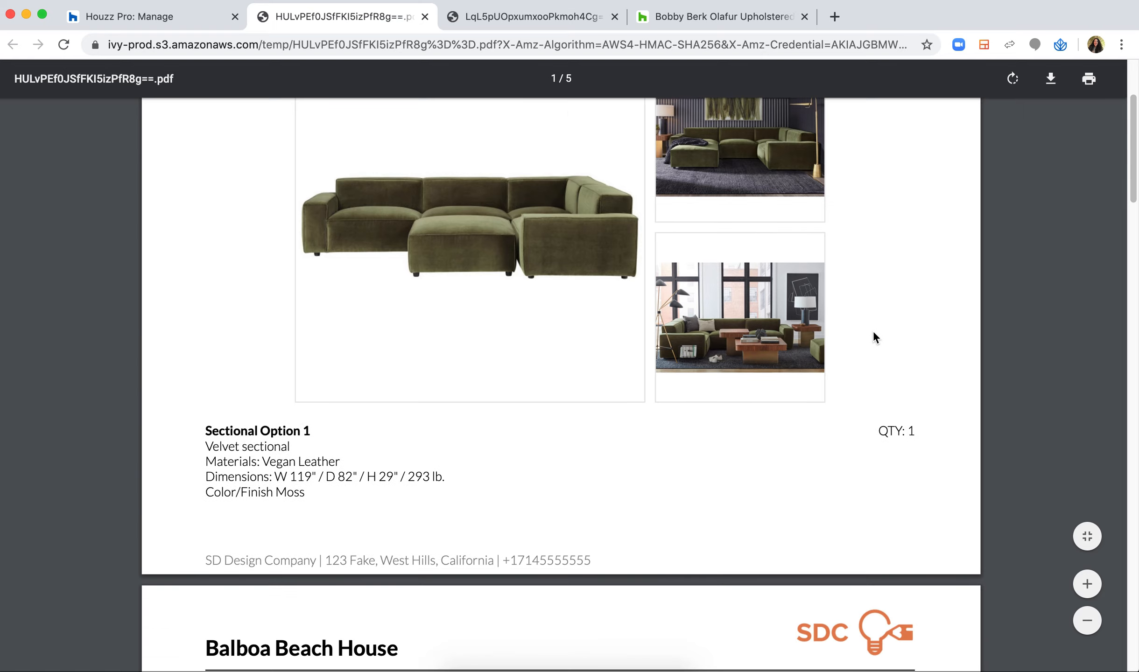
{"action": "scroll", "coordinate": [939, 344], "scroll_direction": "down", "scroll_amount": 12}
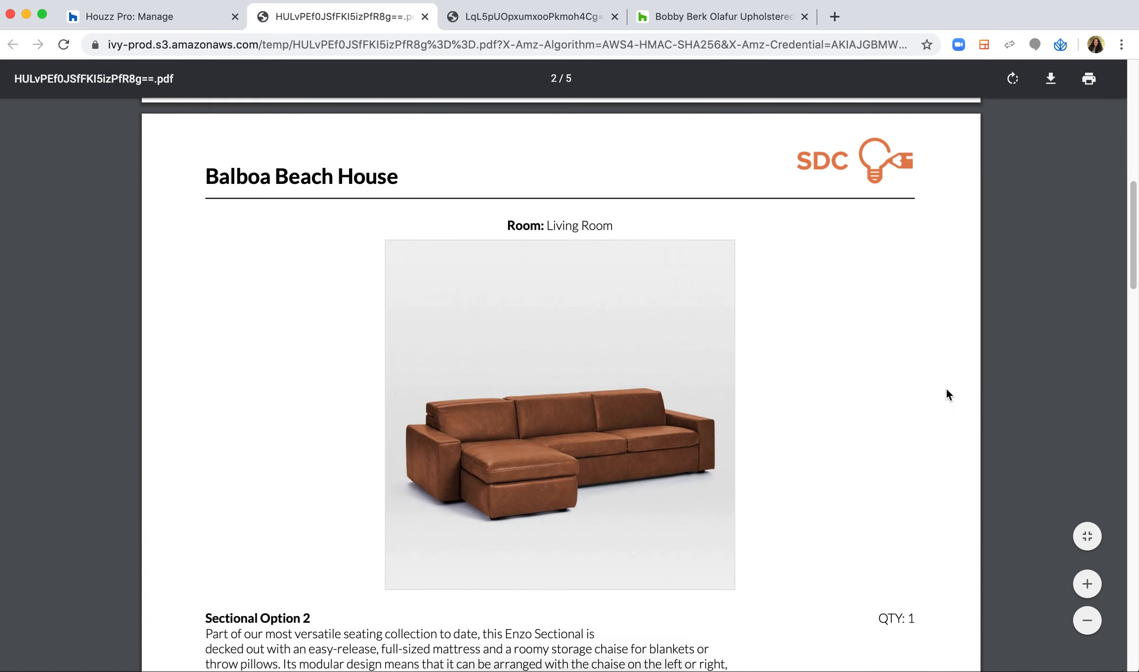
{"action": "scroll", "coordinate": [923, 417], "scroll_direction": "down", "scroll_amount": 9}
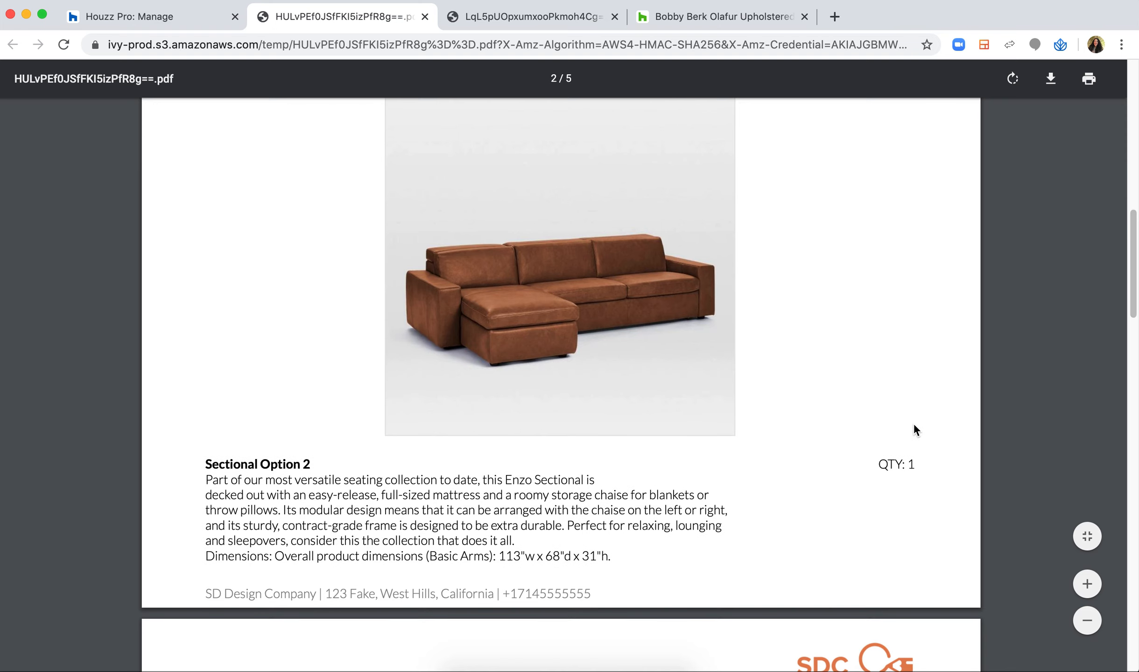
{"action": "scroll", "coordinate": [925, 417], "scroll_direction": "down", "scroll_amount": 9}
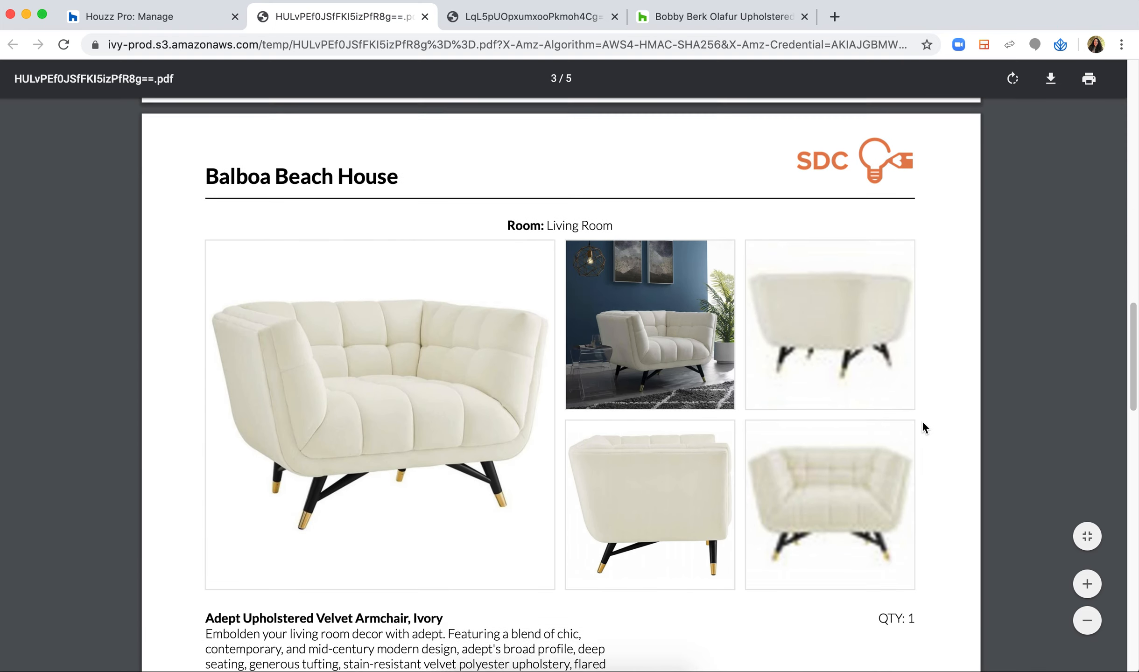
{"action": "scroll", "coordinate": [922, 427], "scroll_direction": "down", "scroll_amount": 16}
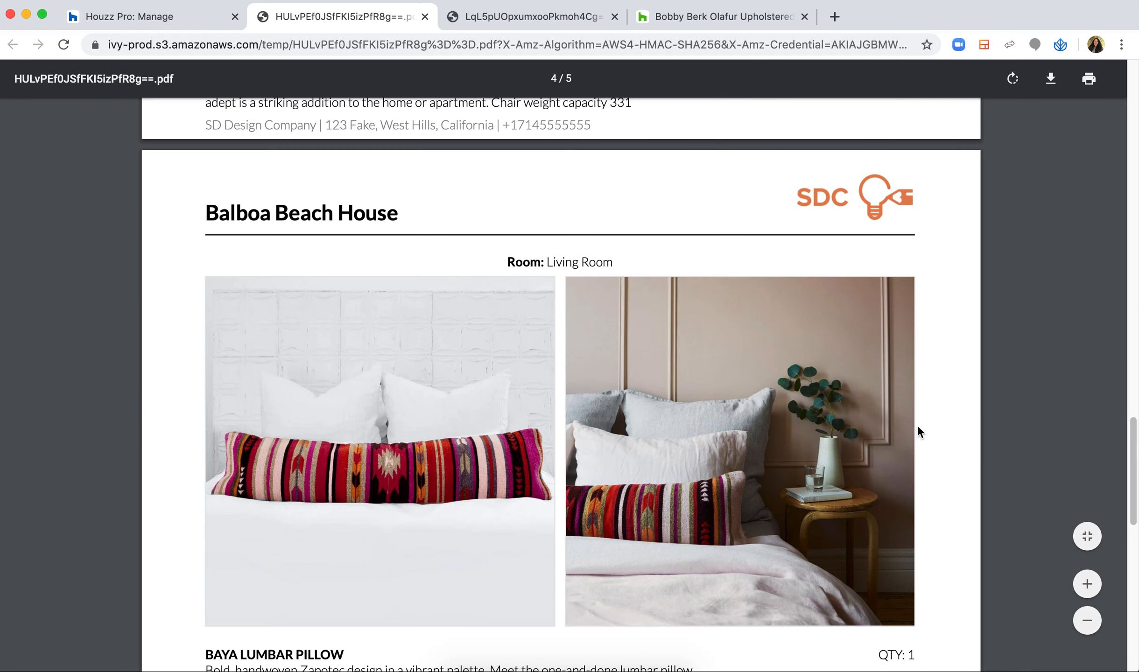
{"action": "scroll", "coordinate": [917, 431], "scroll_direction": "down", "scroll_amount": 2}
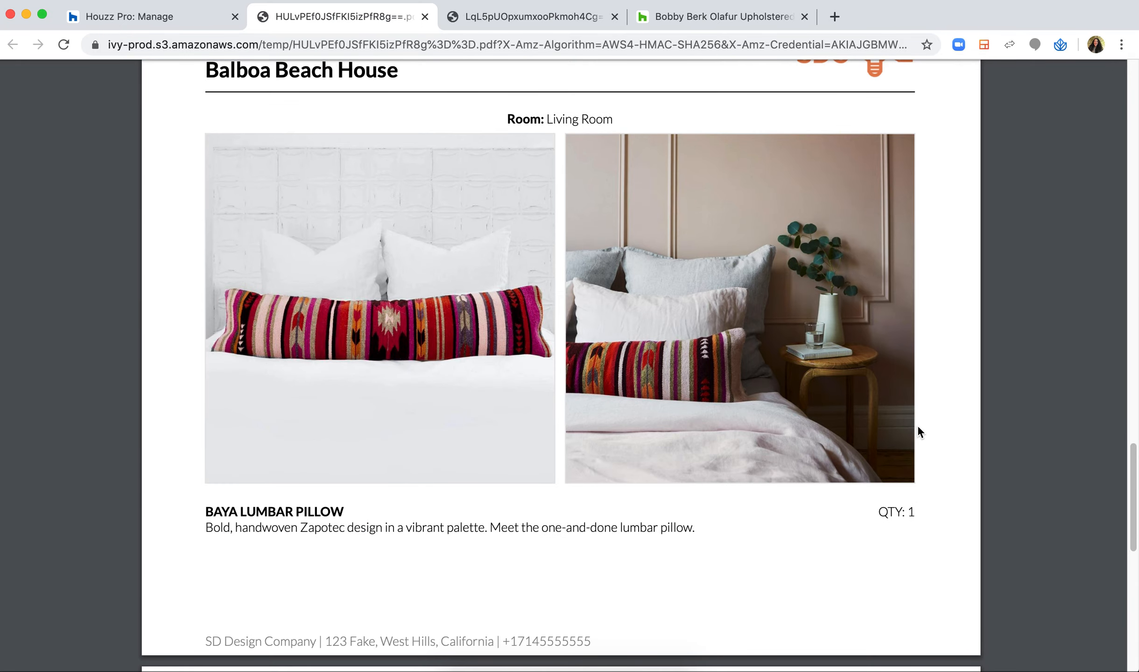
Back on the room board, post the comment "This is my favorite choice!" on Sectional Option 1
{"action": "left_click", "coordinate": [166, 19]}
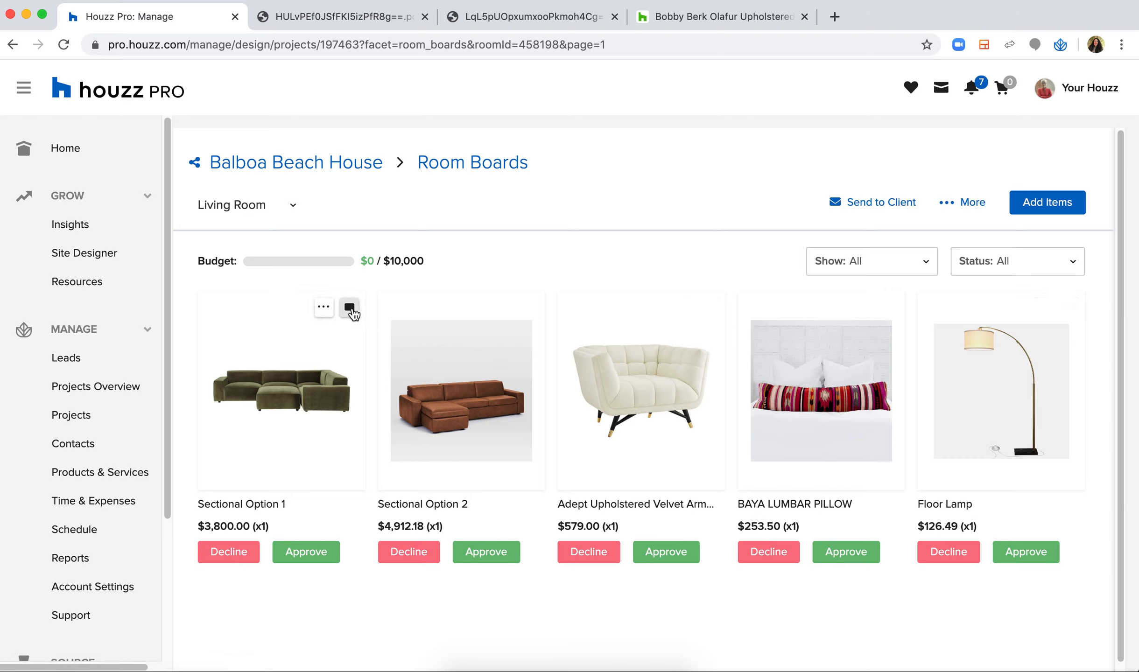
{"action": "left_click", "coordinate": [350, 313]}
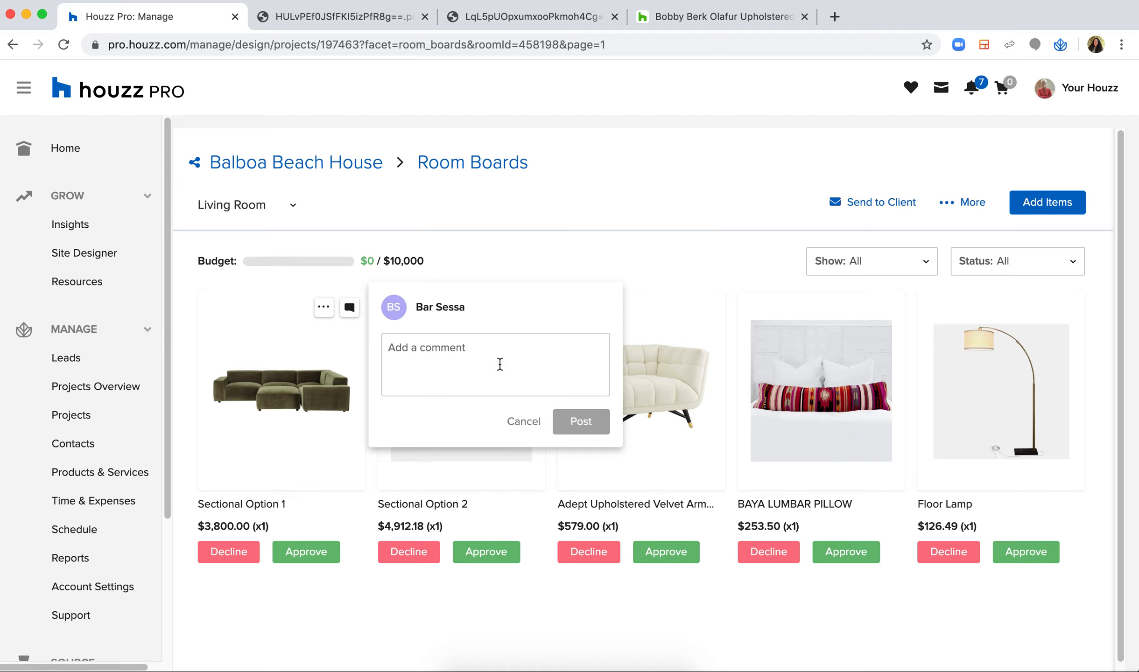
{"action": "type", "text": "The"}
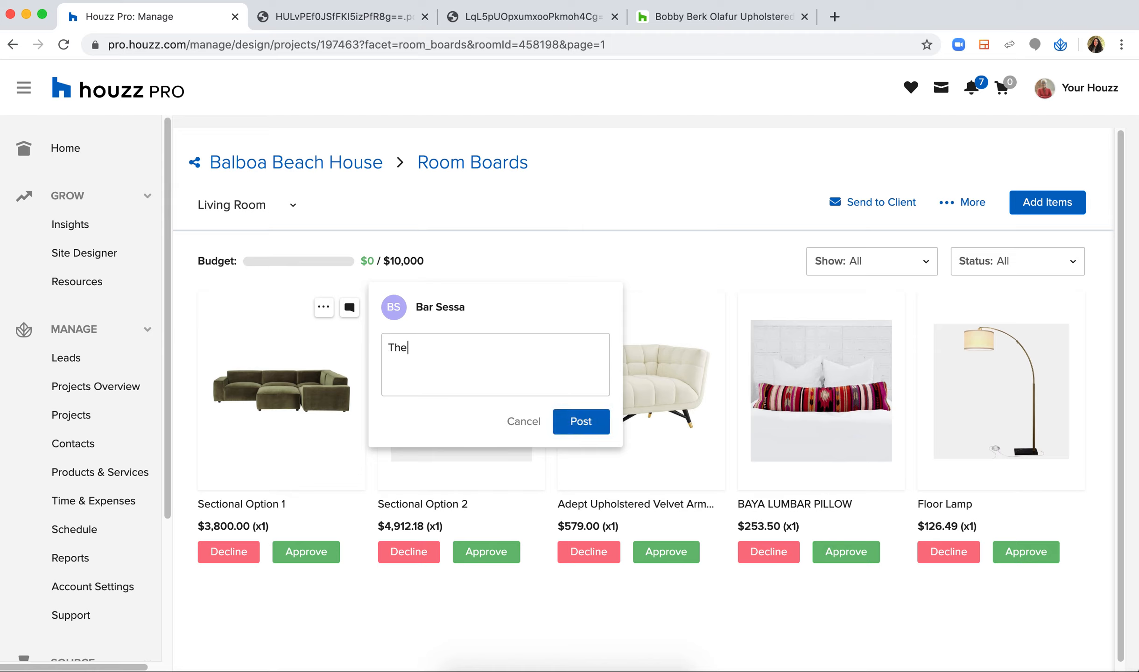
{"action": "key", "text": "BackSpace"}
{"action": "type", "text": "is is my favo"}
{"action": "type", "text": "rite  o"}
{"action": "type", "text": " choice!"}
{"action": "left_click", "coordinate": [581, 421]}
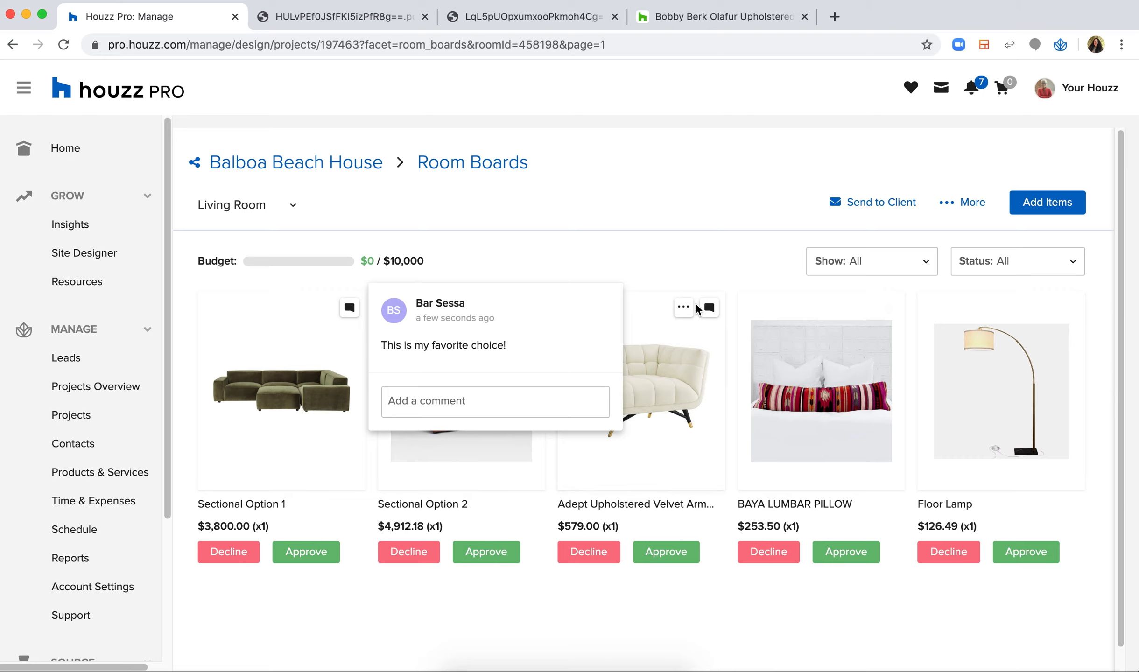
Post the comment "This would be perfect for the armchair" on the BAYA LUMBAR PILLOW and close the comment box
{"action": "left_click", "coordinate": [889, 310]}
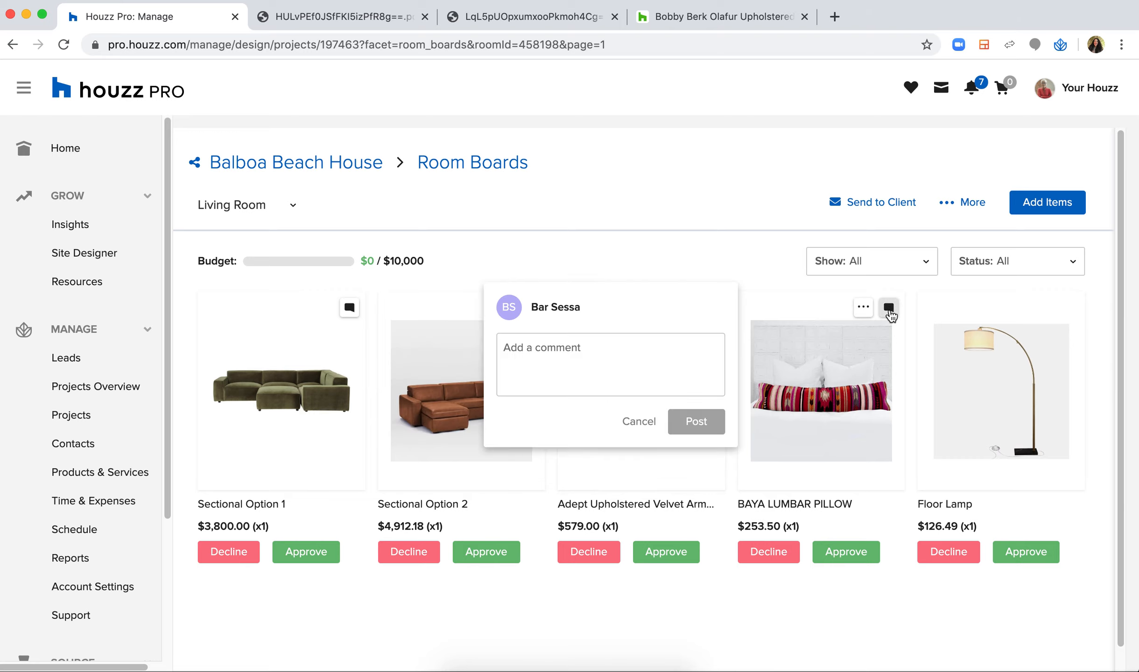
{"action": "left_click", "coordinate": [683, 346]}
{"action": "type", "text": "This would be"}
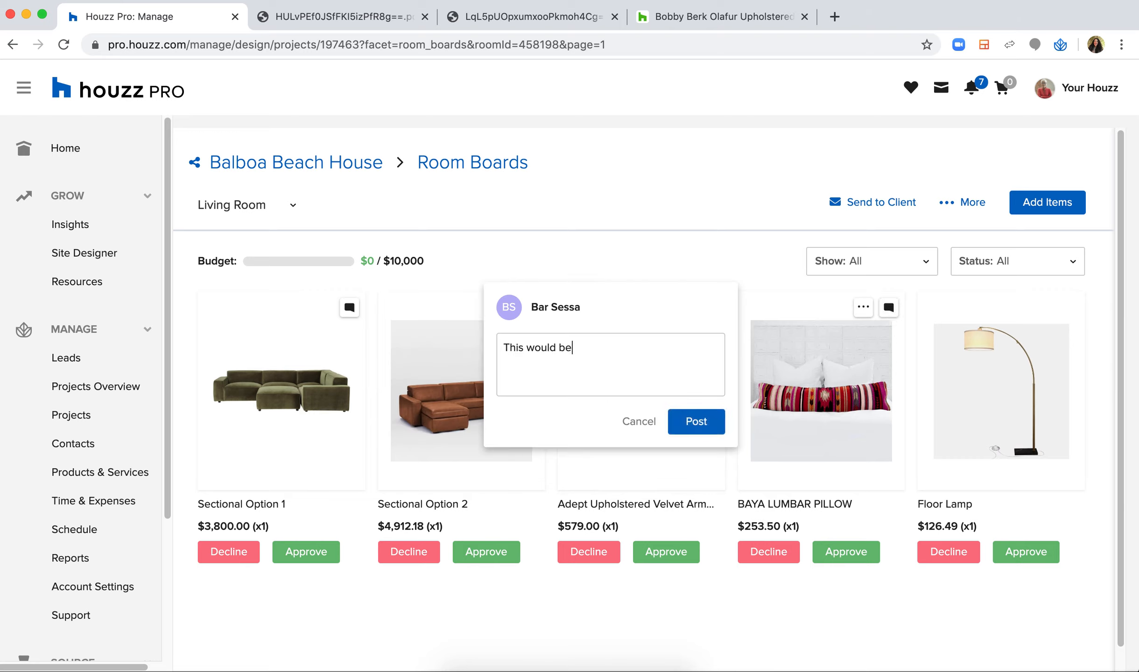
{"action": "type", "text": "  perfect forthe "}
{"action": "type", "text": "he "}
{"action": "type", "text": "armchair"}
{"action": "left_click", "coordinate": [714, 422]}
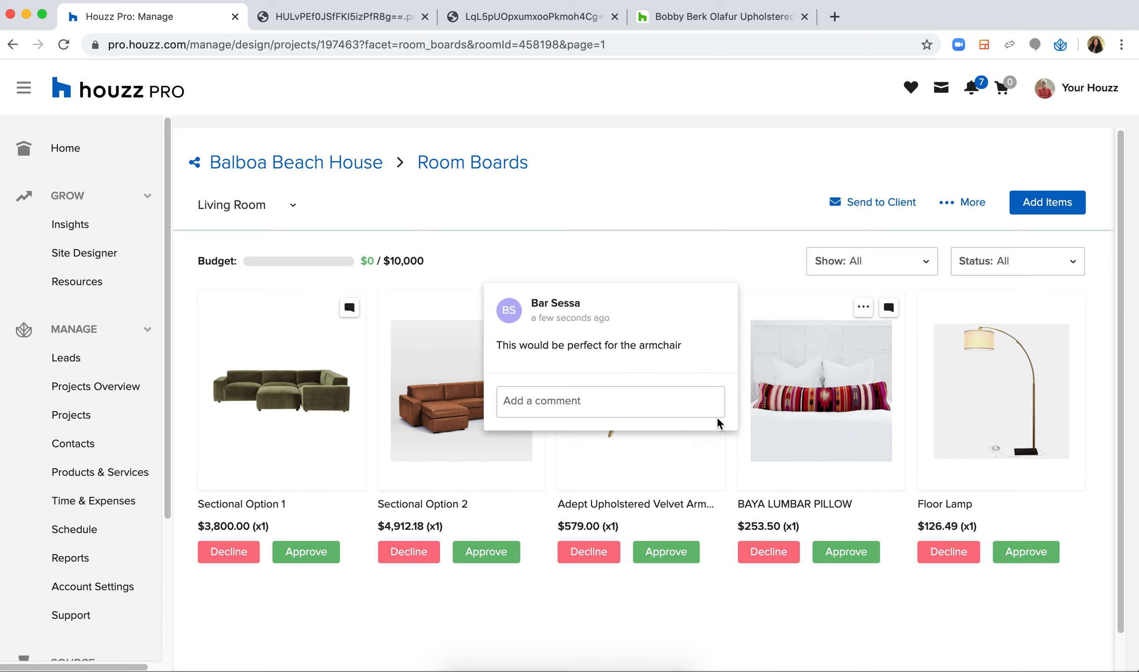
{"action": "left_click", "coordinate": [602, 263]}
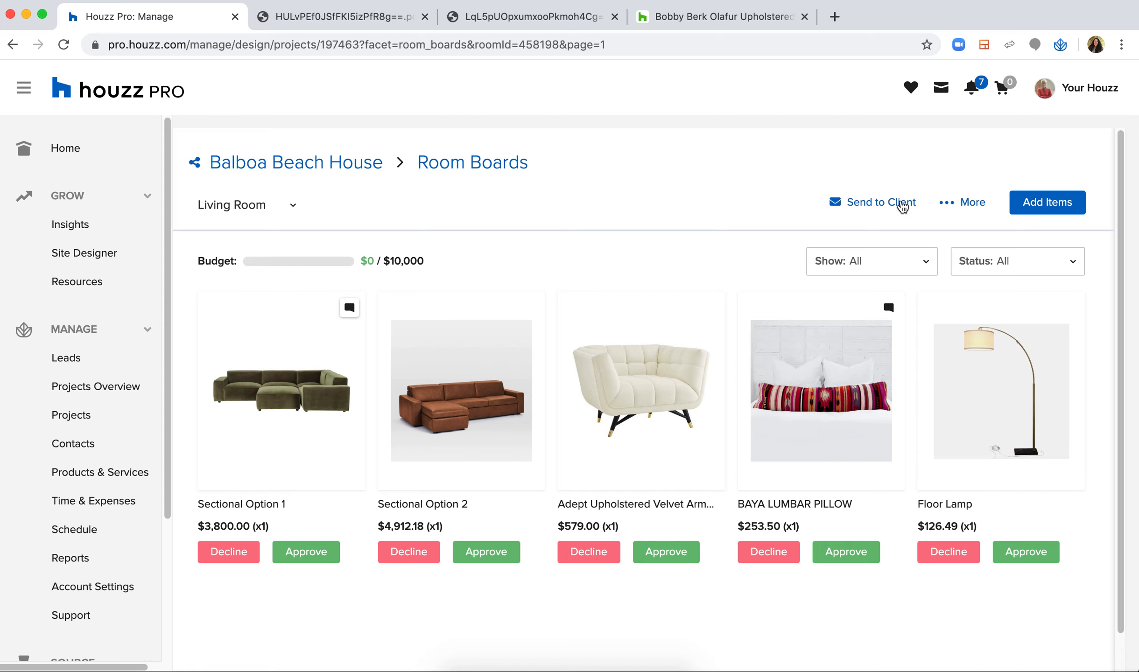
Prepare to send the Living Room board to the client, with Bcc and Reply To addresses included
{"action": "left_click", "coordinate": [901, 205]}
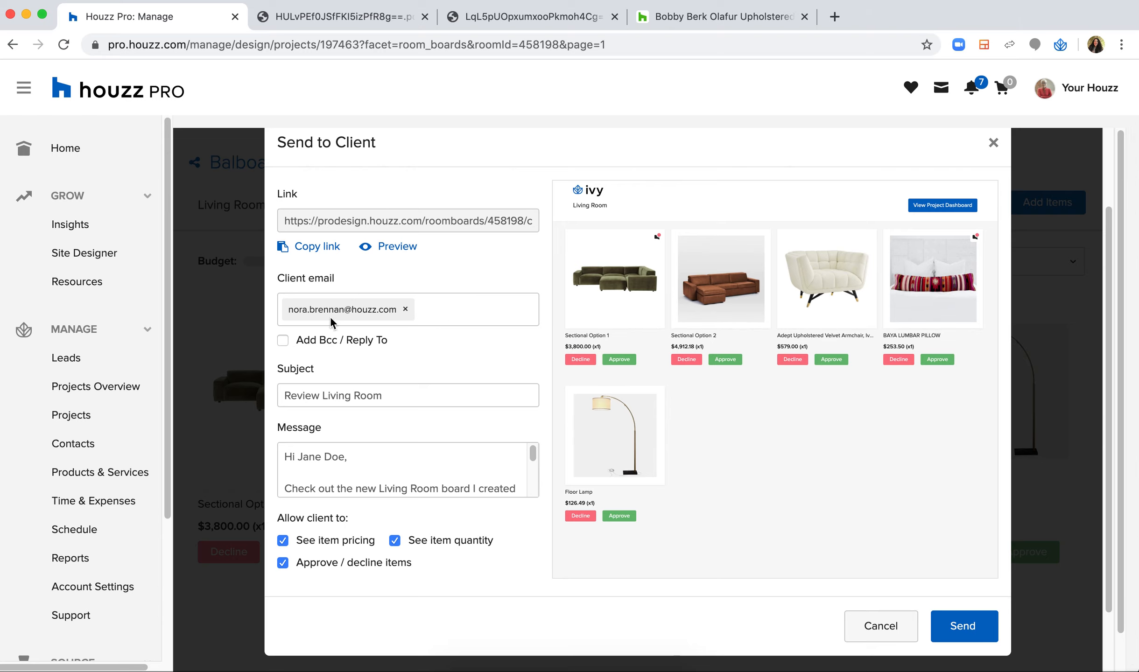
{"action": "left_click", "coordinate": [282, 341]}
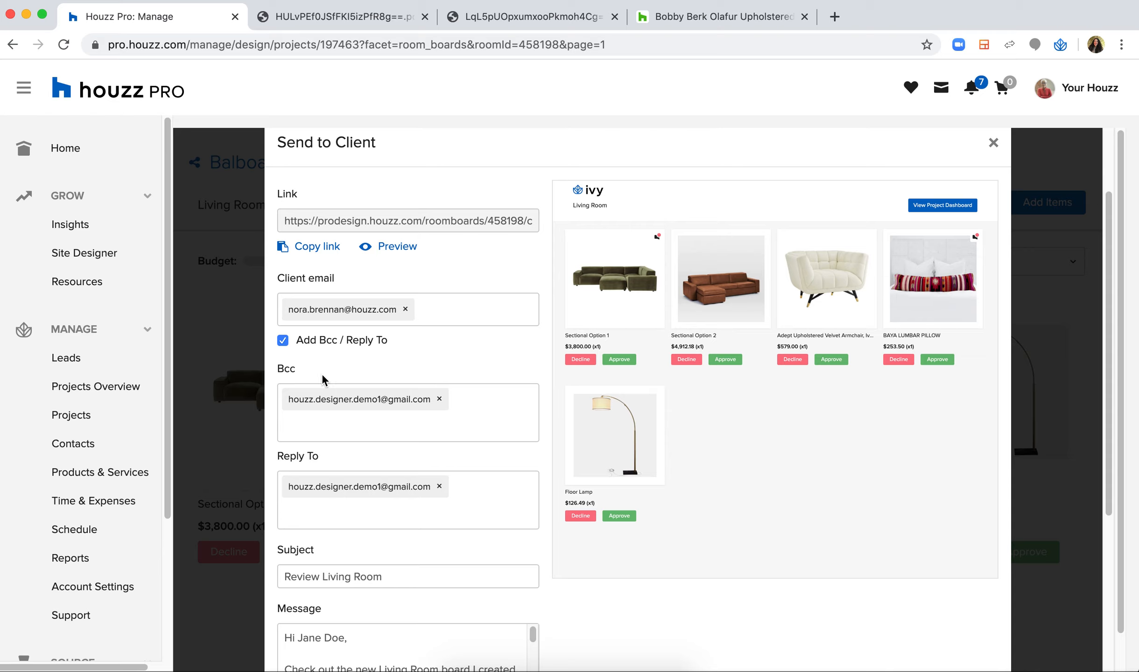
{"action": "left_click", "coordinate": [283, 341]}
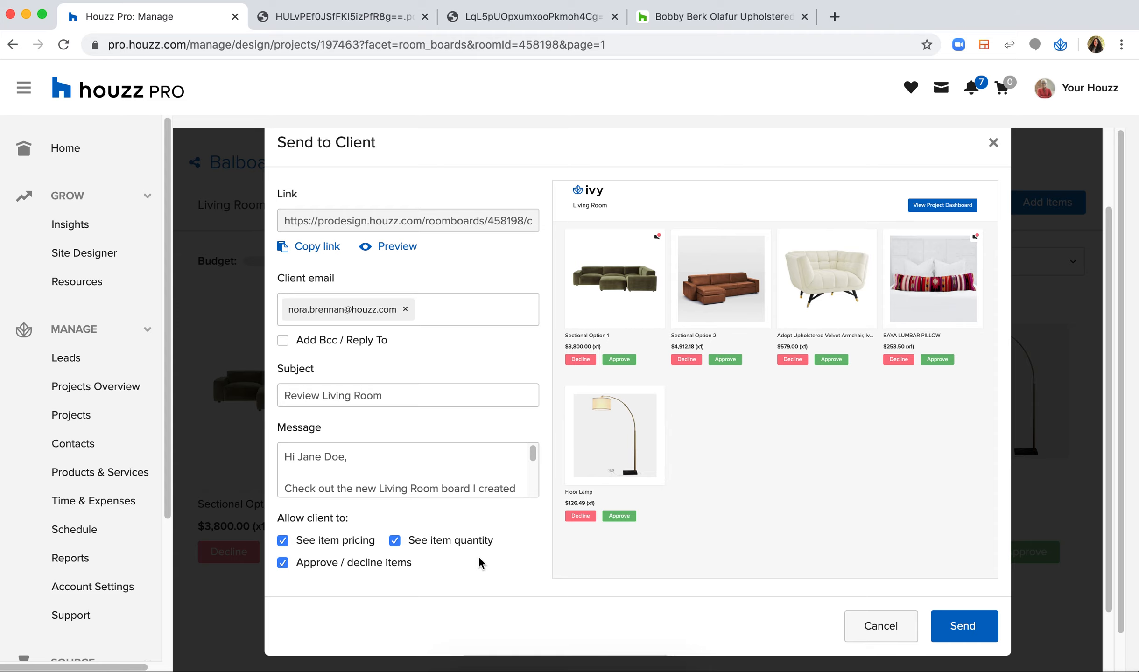
{"action": "left_click", "coordinate": [282, 340]}
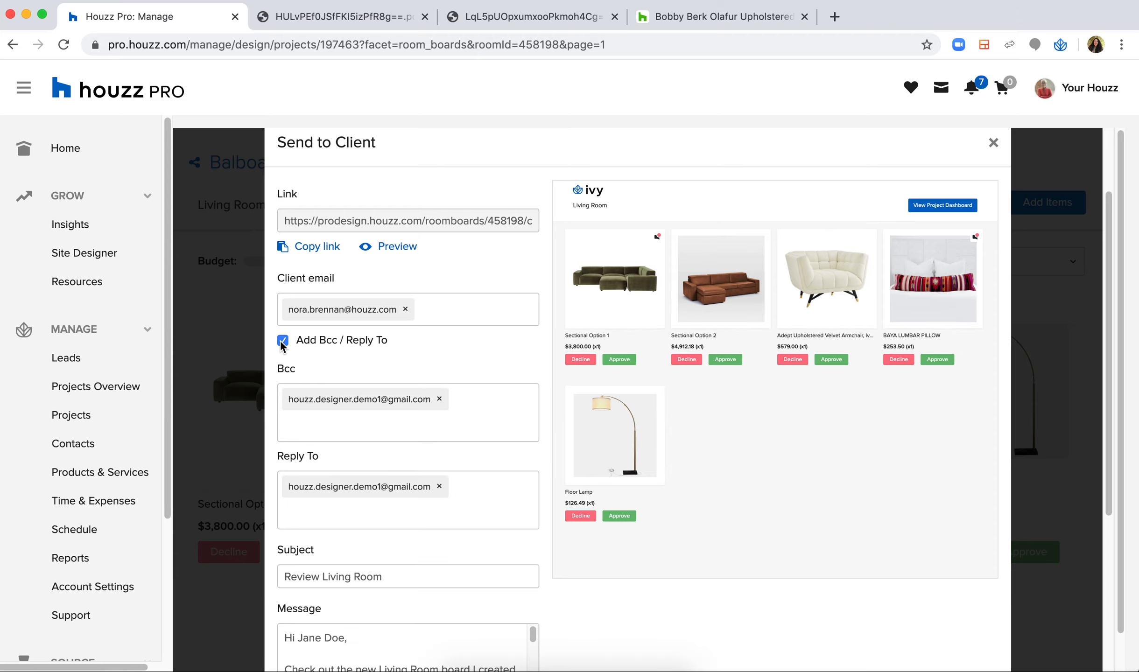
{"action": "scroll", "coordinate": [393, 450], "scroll_direction": "down", "scroll_amount": 5}
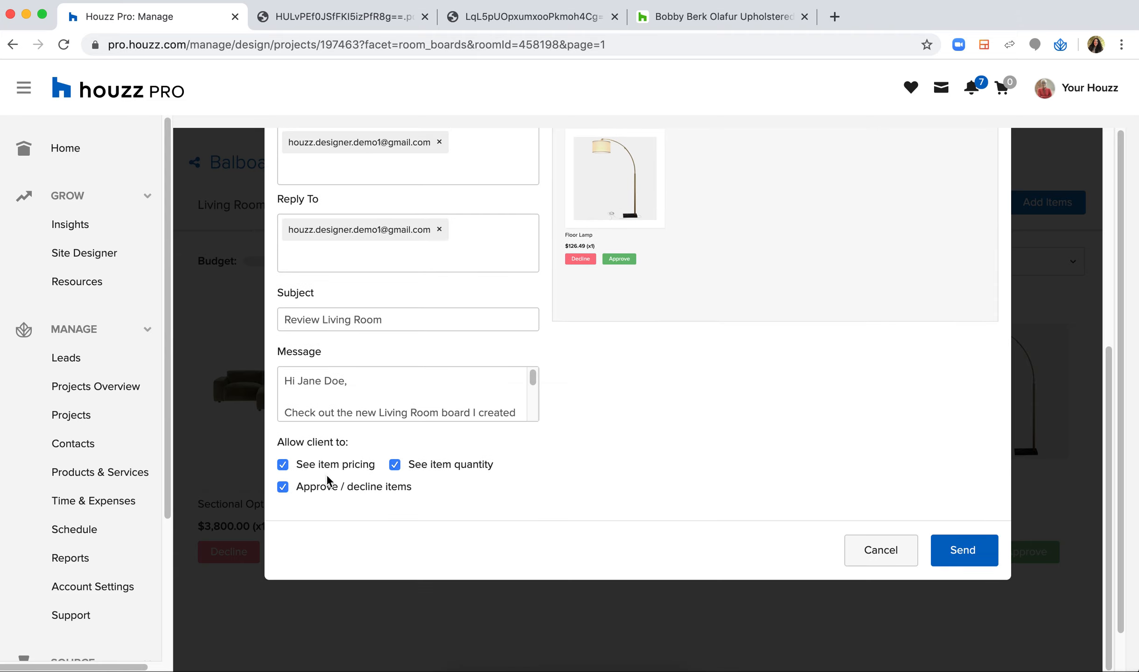
Stop the client from seeing item pricing and quantity, keep approve/decline allowed, and send the Living Room board
{"action": "scroll", "coordinate": [322, 456], "scroll_direction": "up", "scroll_amount": 10, "text": "ctrl"}
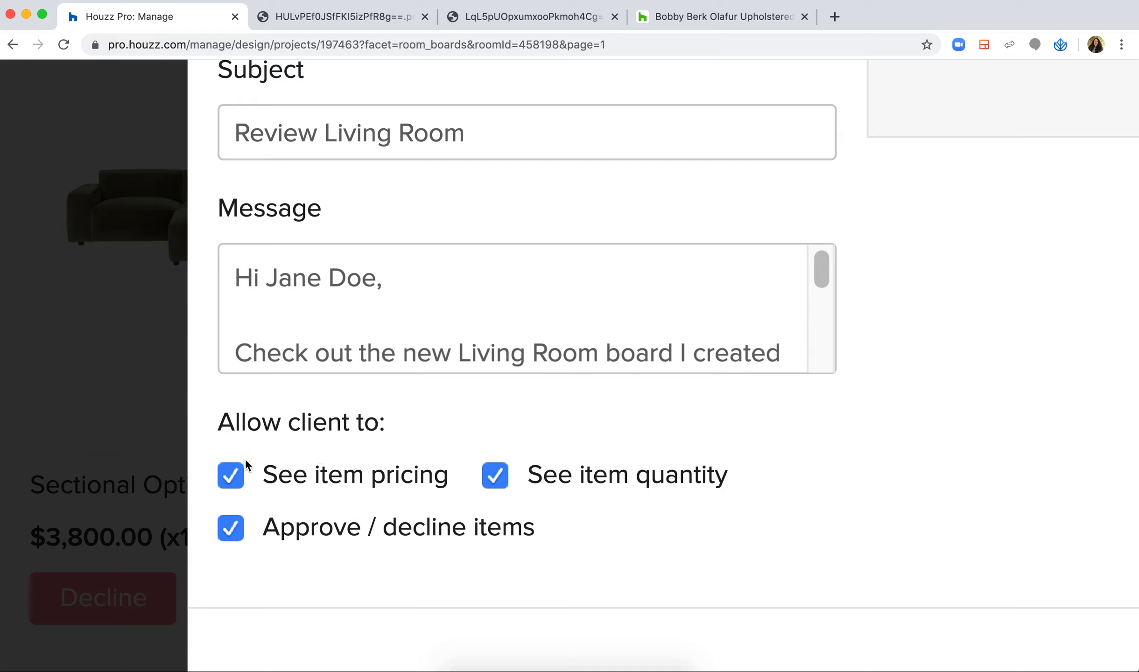
{"action": "left_click", "coordinate": [238, 477]}
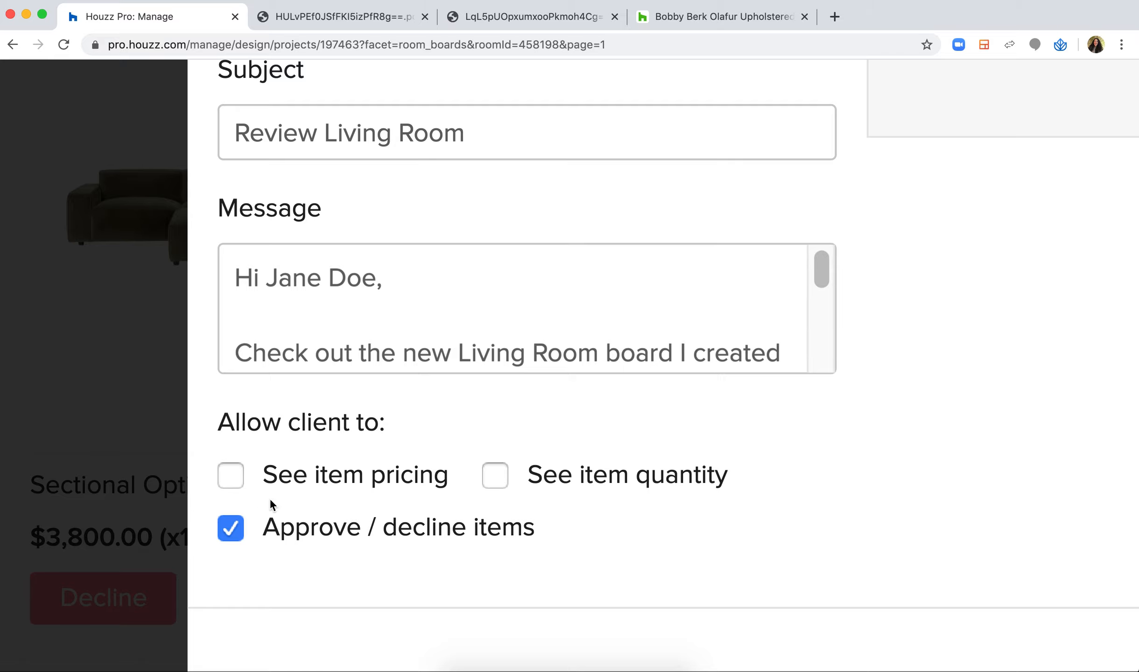
{"action": "scroll", "coordinate": [383, 484], "scroll_direction": "down", "scroll_amount": 5}
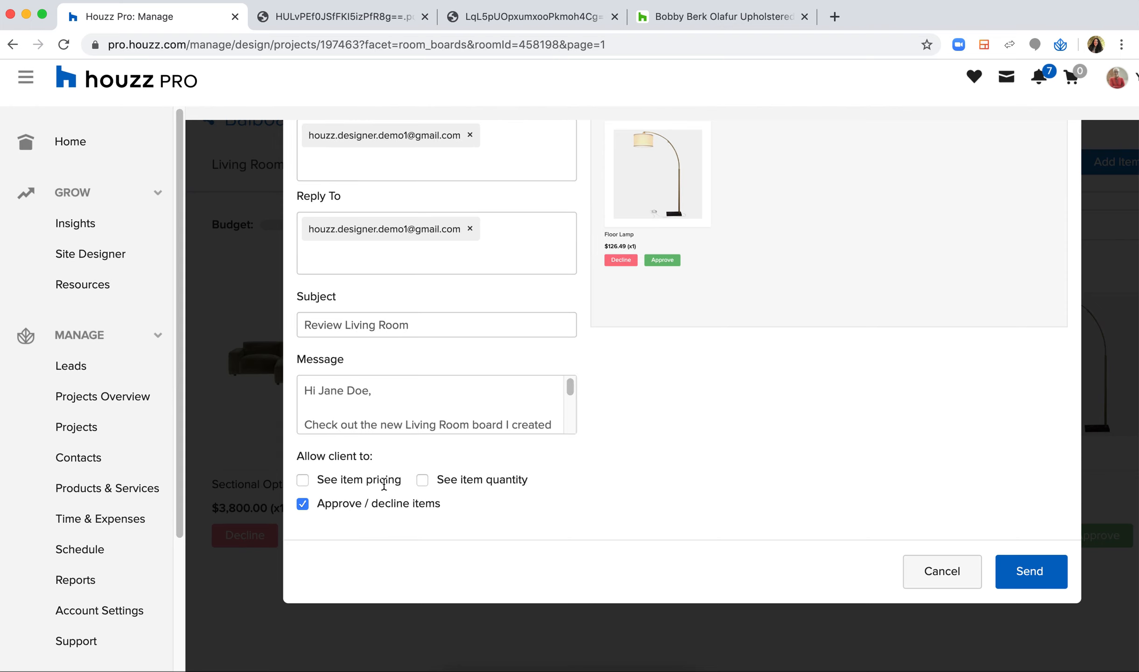
{"action": "scroll", "coordinate": [383, 484], "scroll_direction": "up", "scroll_amount": 4}
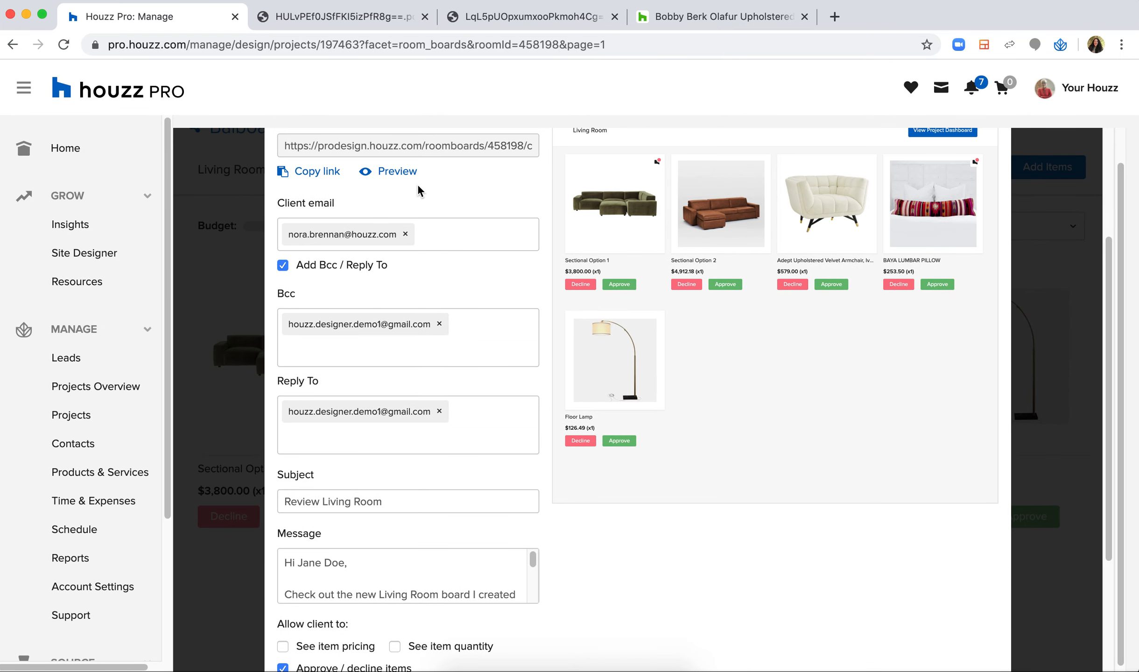
{"action": "scroll", "coordinate": [507, 375], "scroll_direction": "up", "scroll_amount": 3}
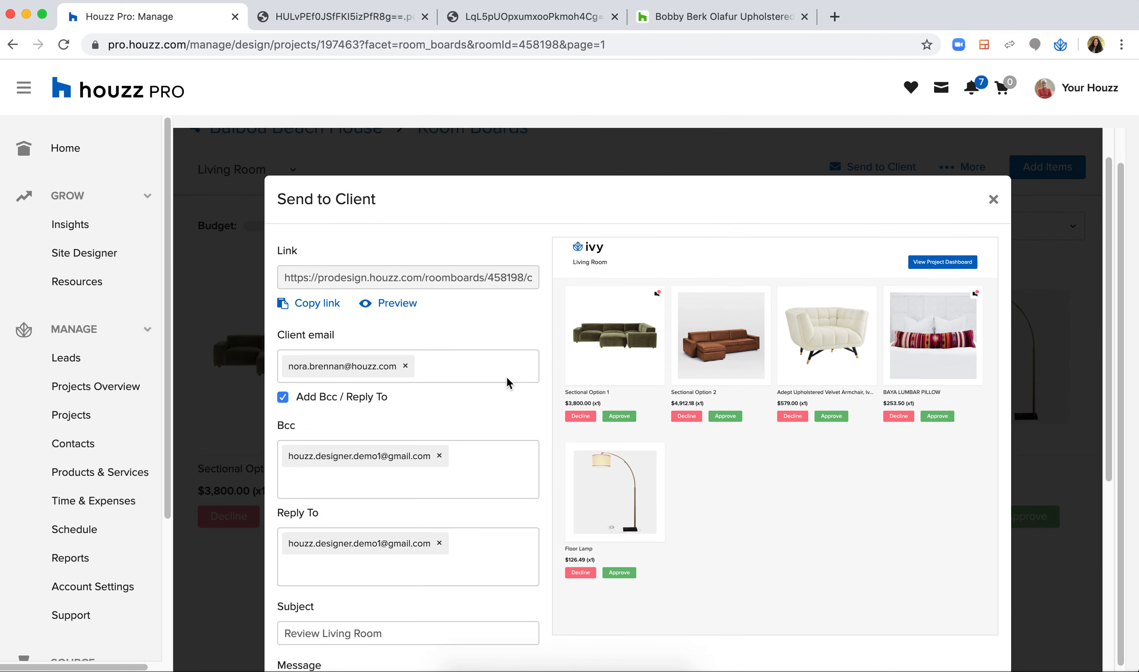
{"action": "scroll", "coordinate": [506, 375], "scroll_direction": "down", "scroll_amount": 5}
{"action": "left_click", "coordinate": [970, 646]}
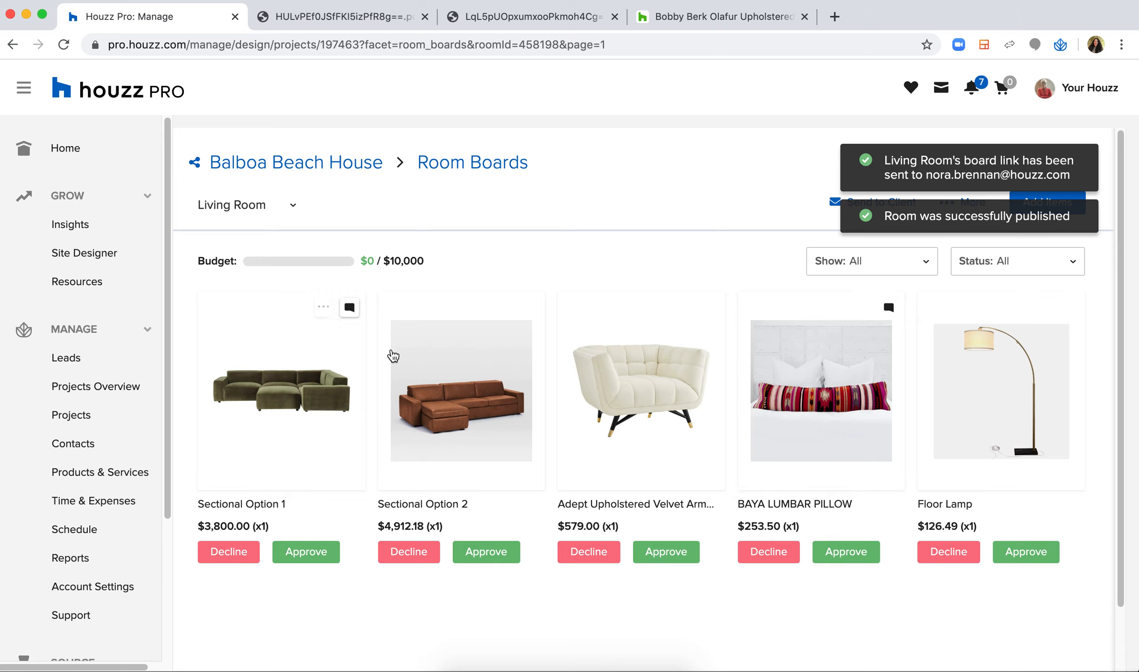
Open the sharing options for the Balboa Beach House project dashboard and preview the client's view
{"action": "left_click", "coordinate": [193, 165]}
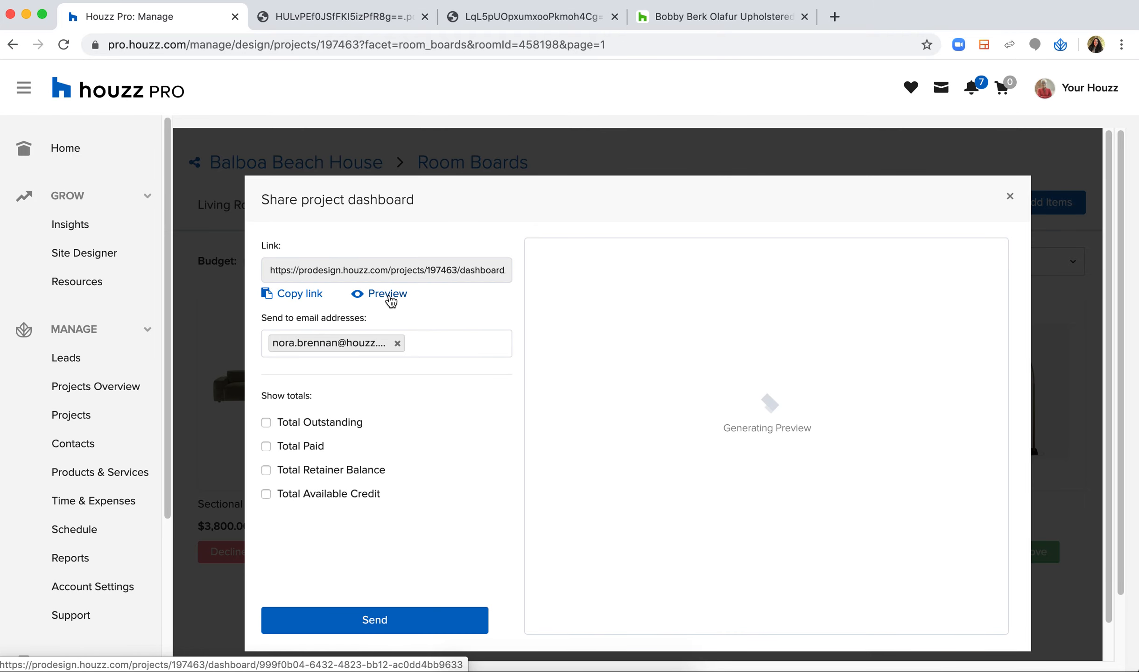
{"action": "left_click", "coordinate": [390, 295]}
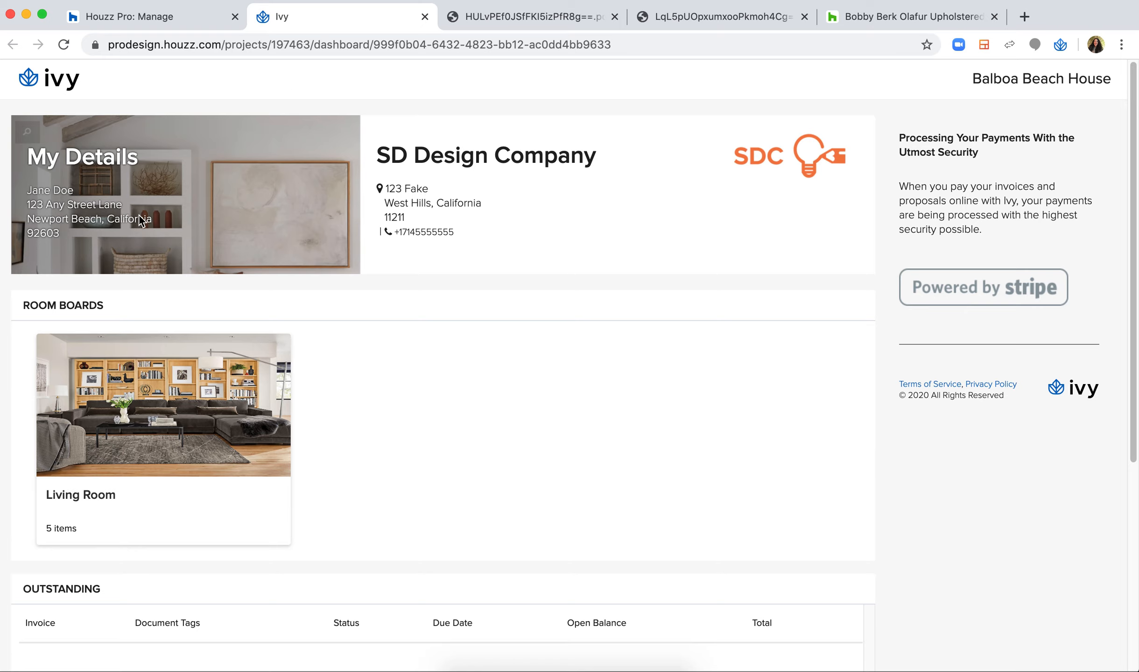
Look through the client dashboard's room boards, outstanding and closed invoice sections, and open the Living Room board
{"action": "scroll", "coordinate": [246, 467], "scroll_direction": "down", "scroll_amount": 4}
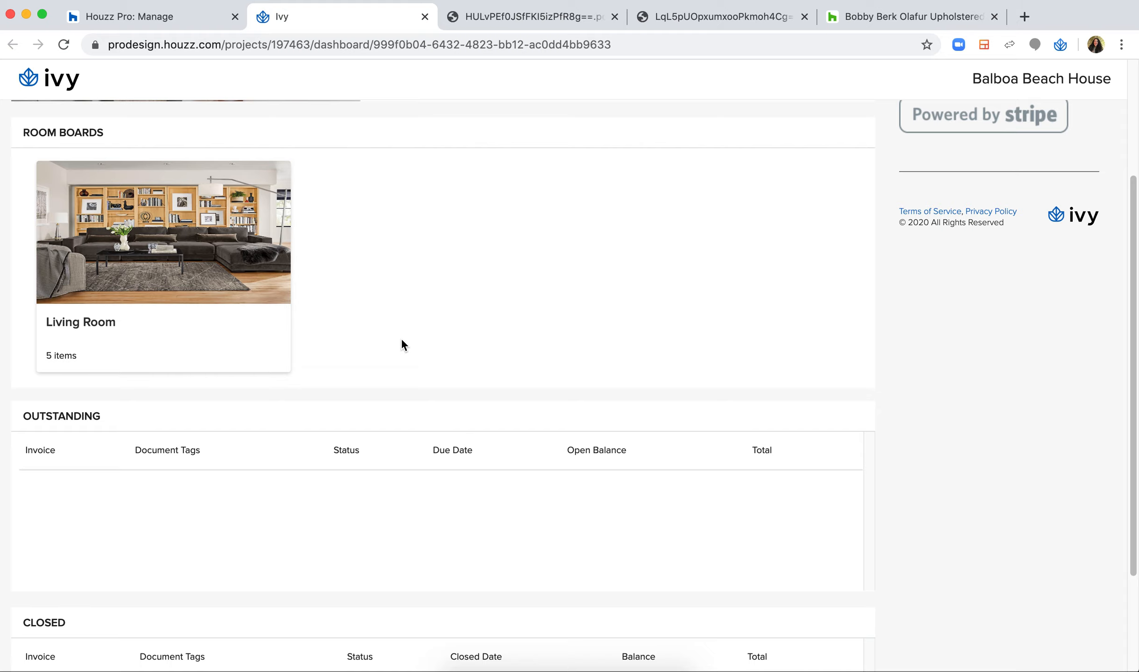
{"action": "scroll", "coordinate": [446, 376], "scroll_direction": "up", "scroll_amount": 5}
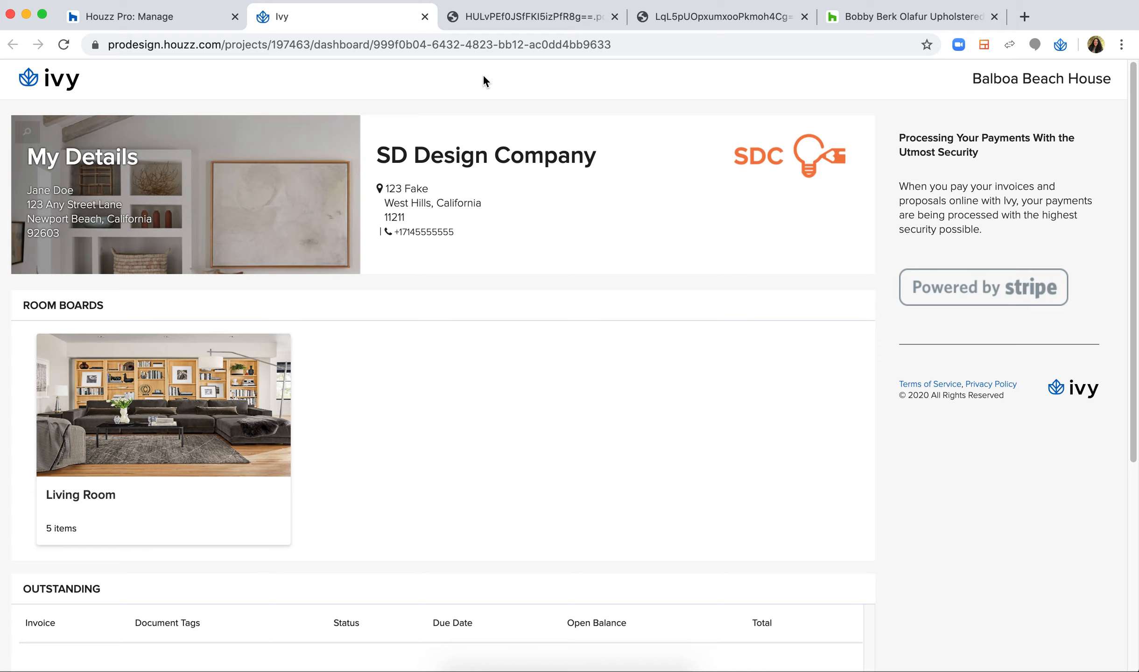
{"action": "scroll", "coordinate": [384, 337], "scroll_direction": "down", "scroll_amount": 6}
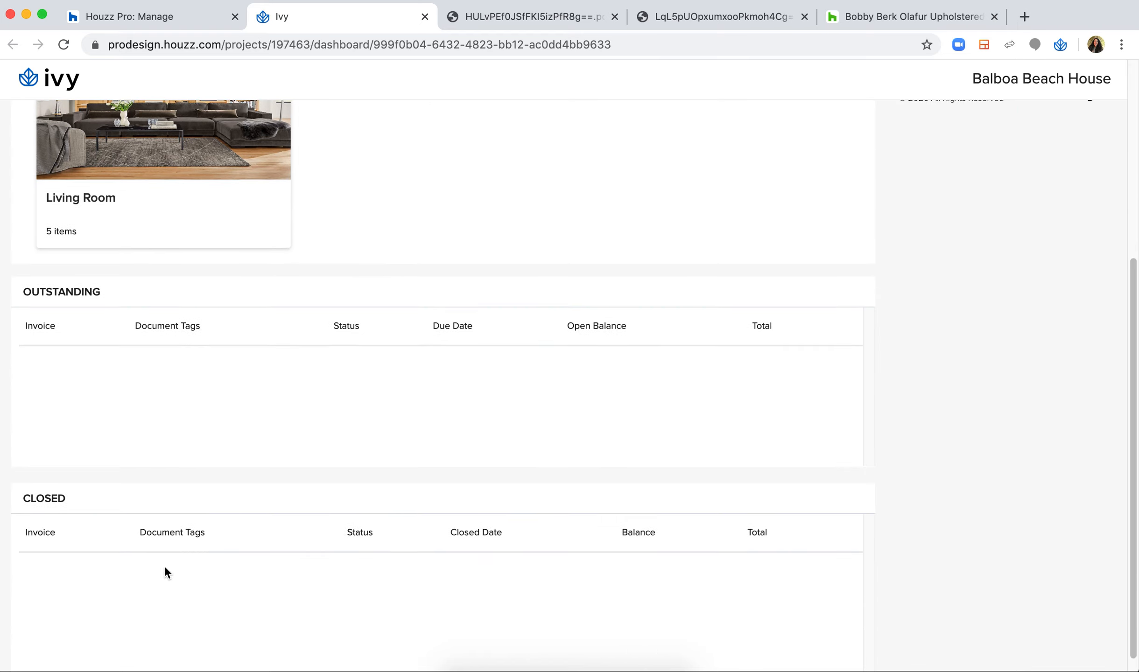
{"action": "scroll", "coordinate": [252, 563], "scroll_direction": "up", "scroll_amount": 6}
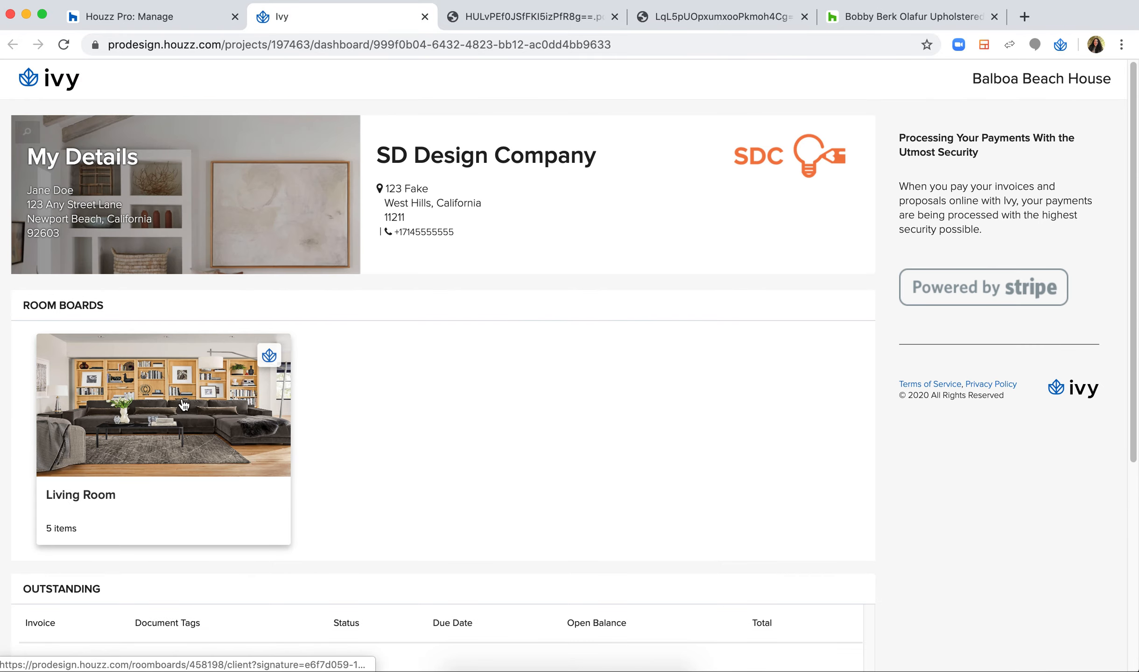
{"action": "left_click", "coordinate": [184, 405]}
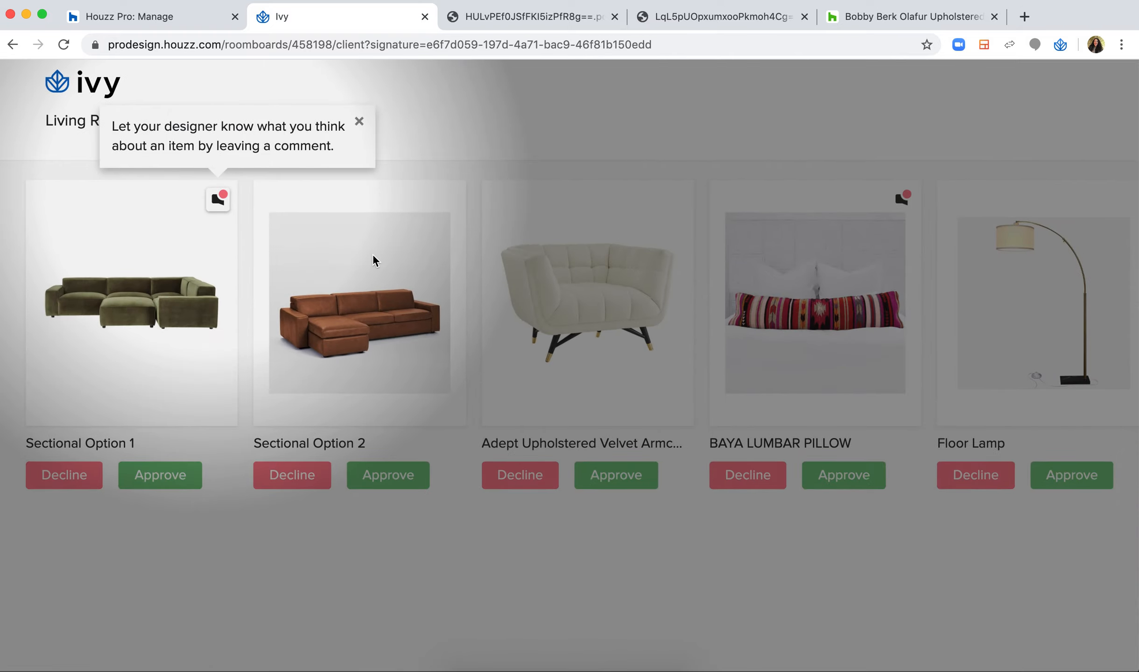
As the client, post the reply "Mine too!!" to the designer's comment on Sectional Option 1
{"action": "left_click", "coordinate": [225, 199]}
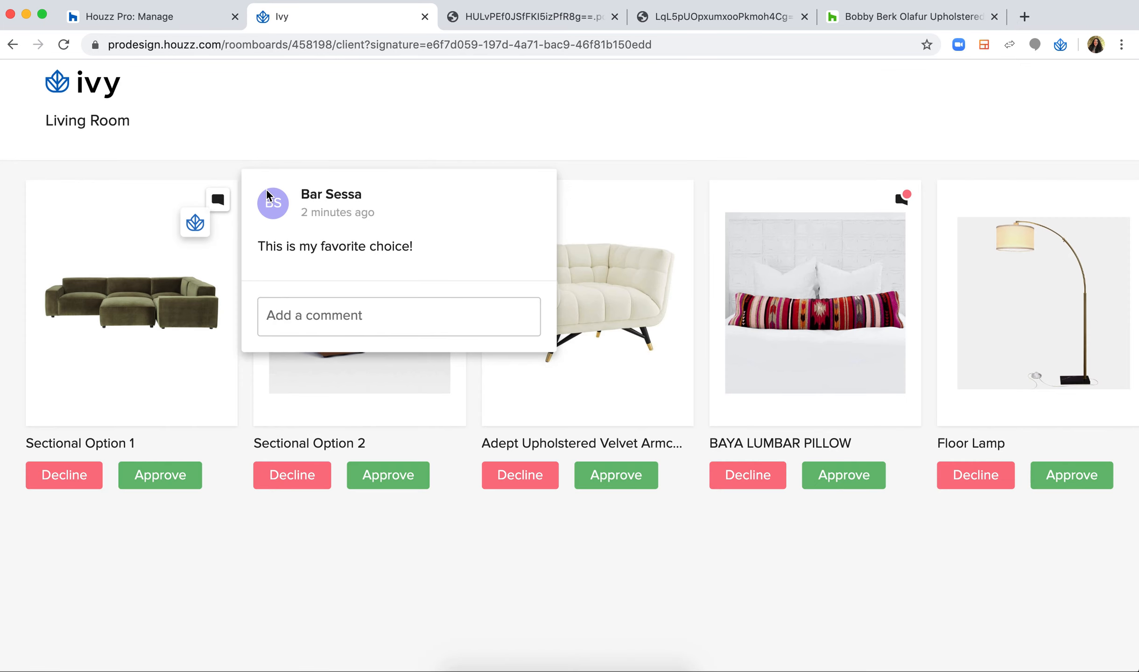
{"action": "left_click", "coordinate": [358, 326]}
{"action": "type", "text": "Min"}
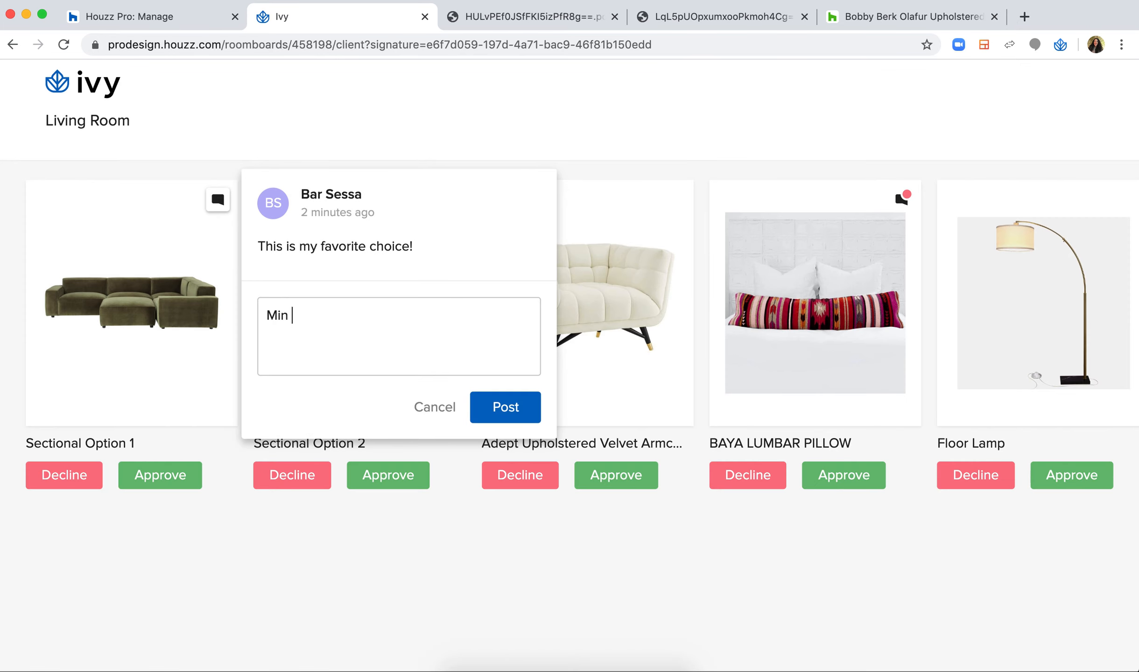
{"action": "type", "text": "e too!!"}
{"action": "left_click", "coordinate": [506, 407]}
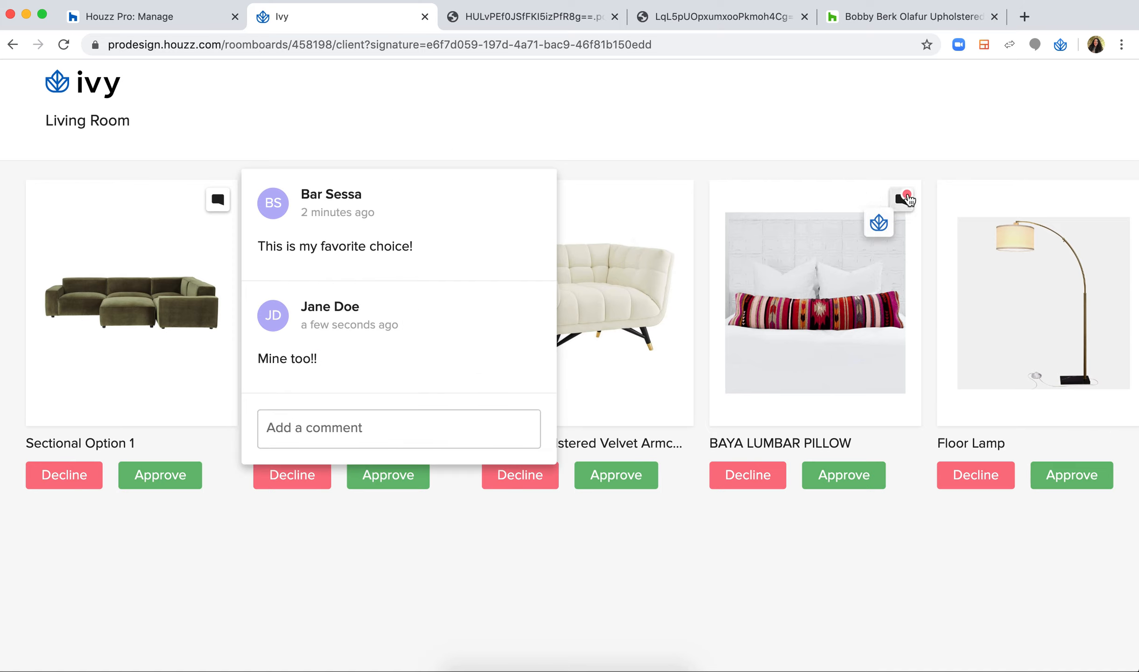
Post the reply "Love it!" to the comment on the BAYA LUMBAR PILLOW and close the comment box
{"action": "left_click", "coordinate": [902, 199]}
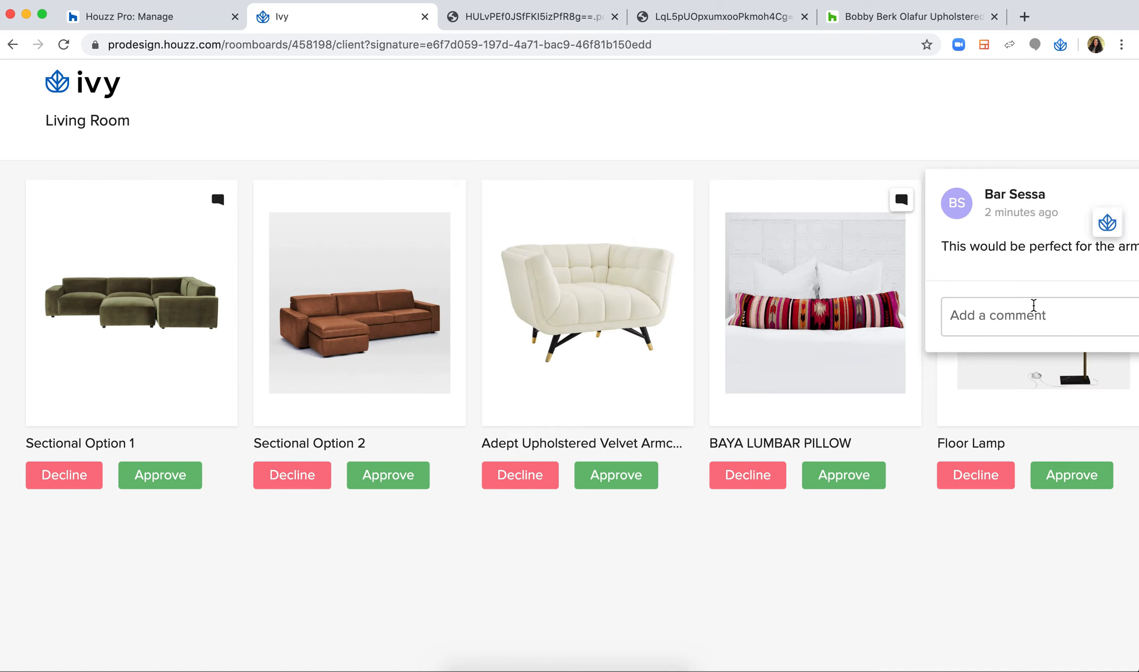
{"action": "left_click", "coordinate": [1031, 310]}
{"action": "type", "text": "Love it!"}
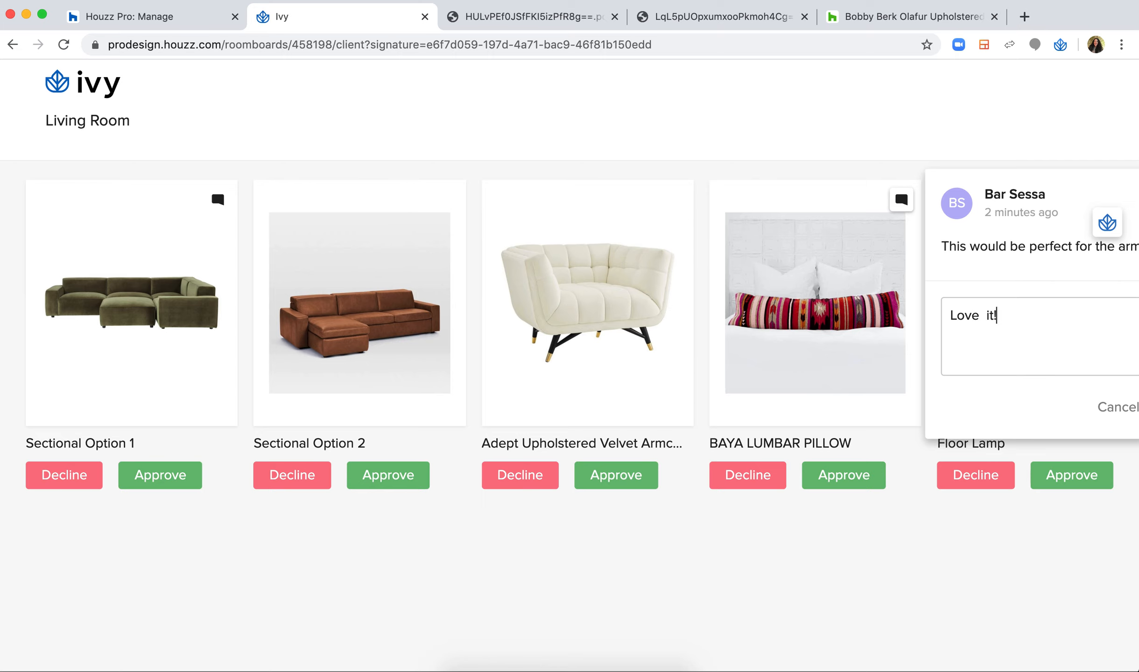
{"action": "scroll", "coordinate": [956, 364], "scroll_direction": "right", "scroll_amount": 5}
{"action": "left_click", "coordinate": [998, 413]}
{"action": "scroll", "coordinate": [385, 257], "scroll_direction": "left", "scroll_amount": 5}
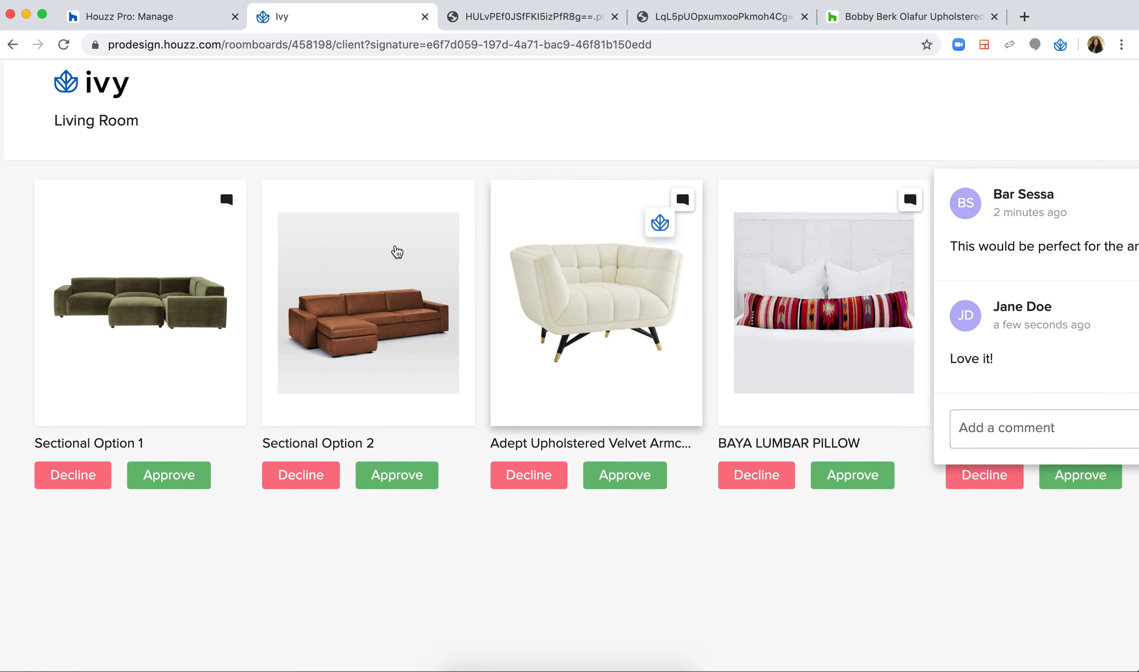
{"action": "scroll", "coordinate": [325, 134], "scroll_direction": "down", "scroll_amount": 3}
{"action": "left_click", "coordinate": [358, 115]}
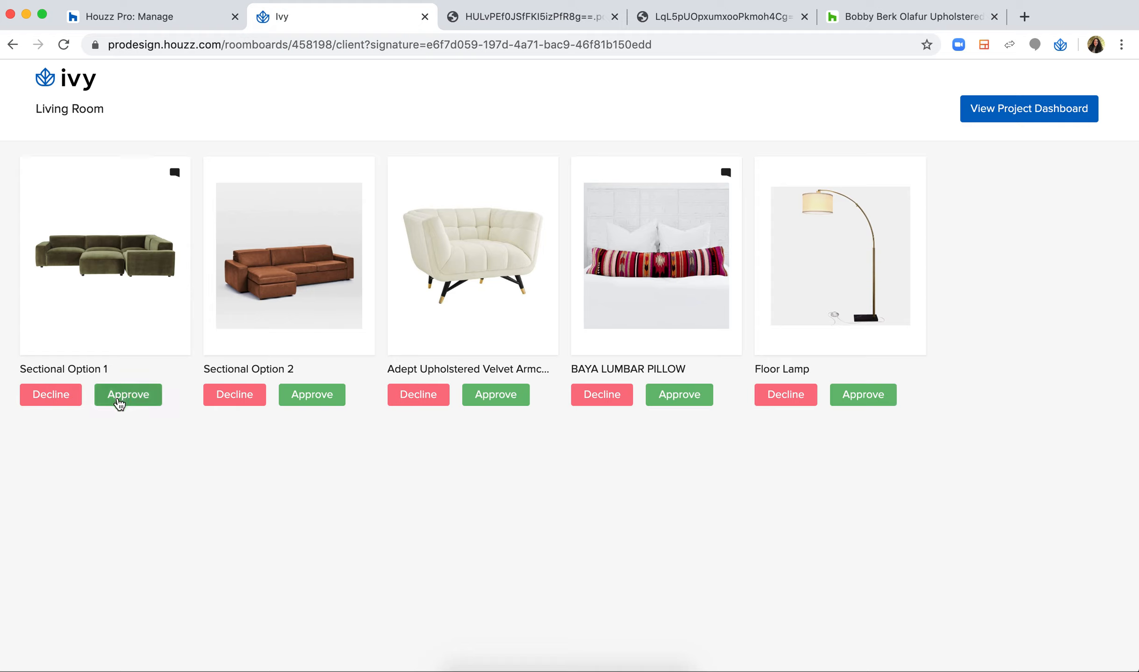
Decline Sectional Option 2 and approve Sectional Option 1, the Adept velvet armchair, the BAYA LUMBAR PILLOW and the Floor Lamp
{"action": "left_click", "coordinate": [120, 403]}
{"action": "left_click", "coordinate": [251, 397]}
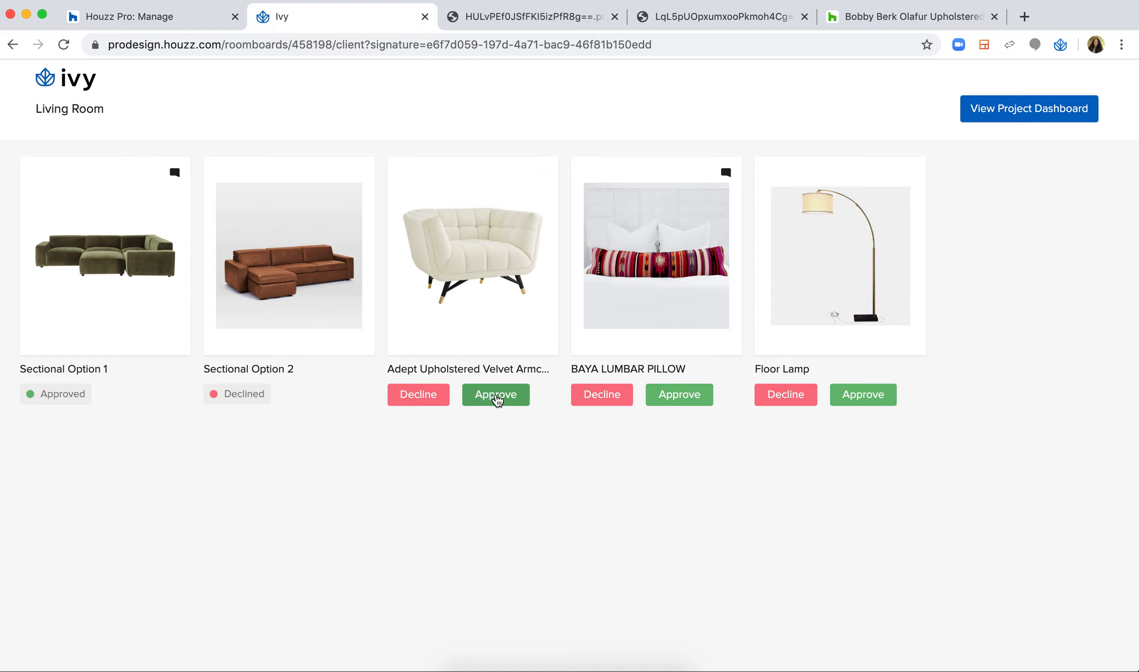
{"action": "left_click", "coordinate": [498, 400]}
{"action": "left_click", "coordinate": [692, 394]}
{"action": "left_click", "coordinate": [863, 394]}
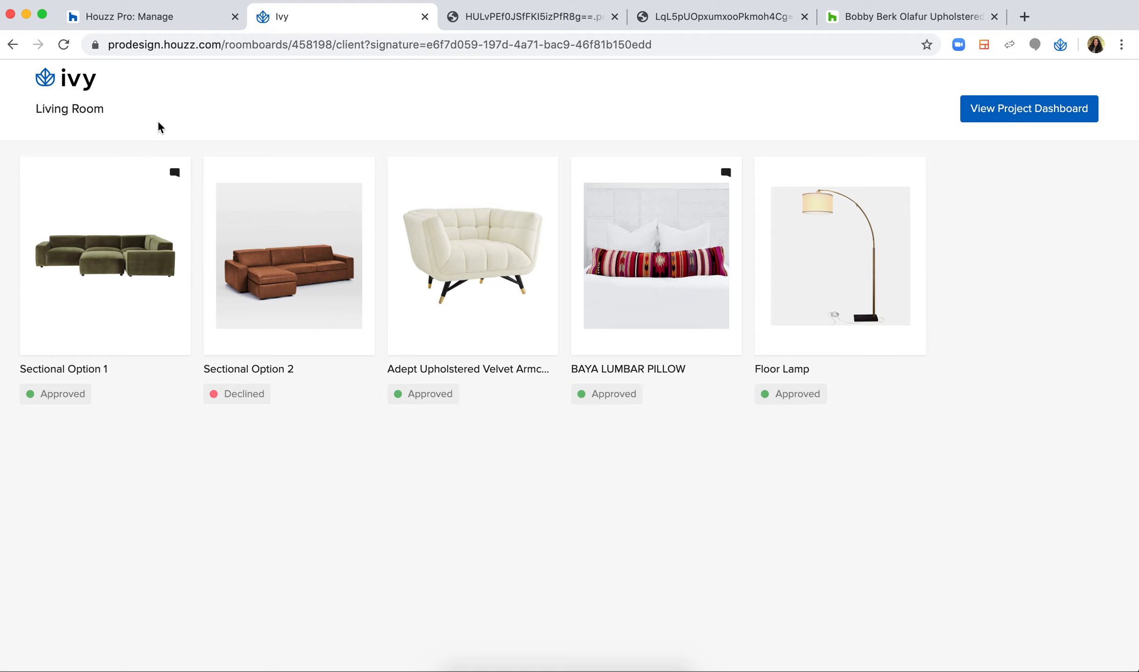
Browse the item details in the client's view, starting from Sectional Option 1, and close them
{"action": "left_click", "coordinate": [112, 254]}
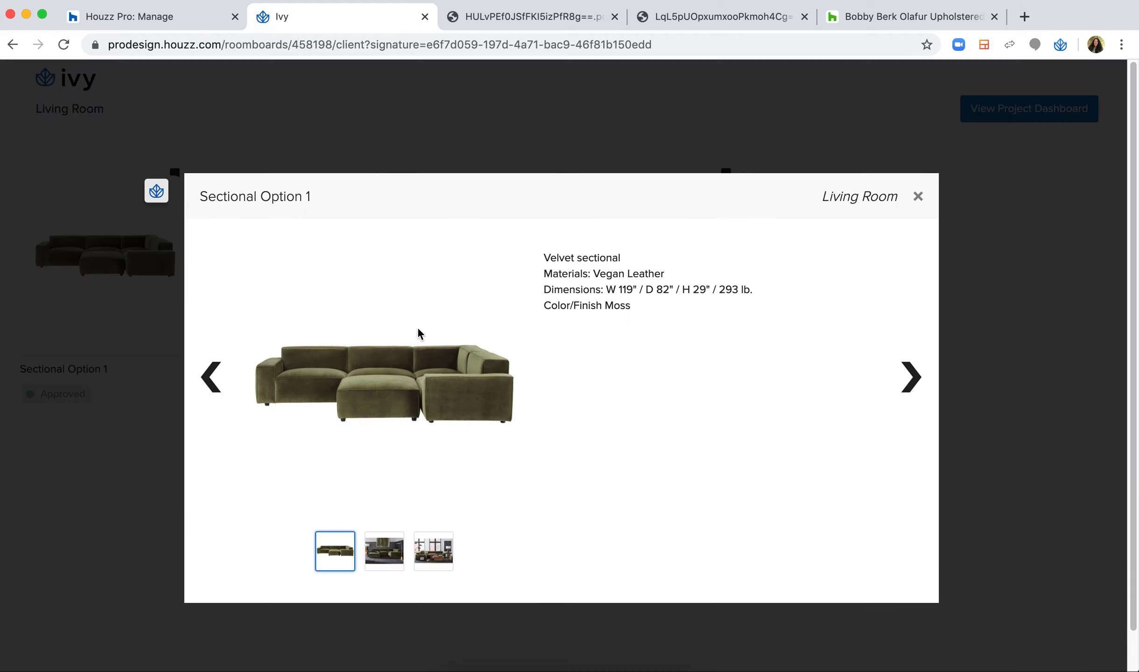
{"action": "left_click", "coordinate": [910, 379]}
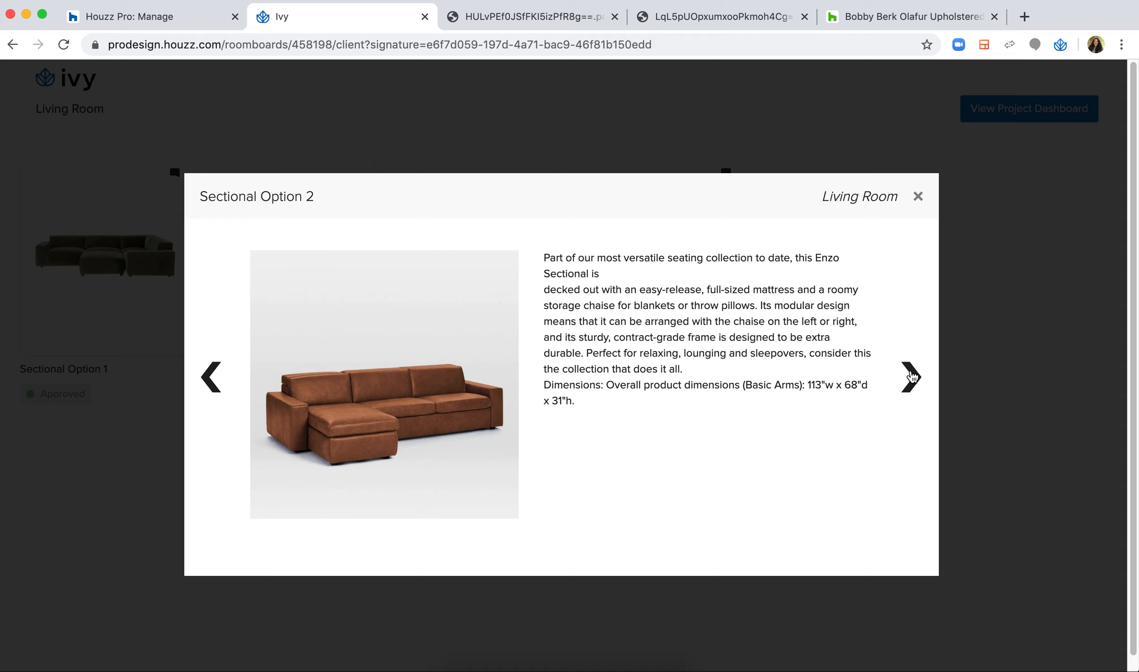
{"action": "left_click", "coordinate": [912, 377]}
{"action": "left_click", "coordinate": [913, 378]}
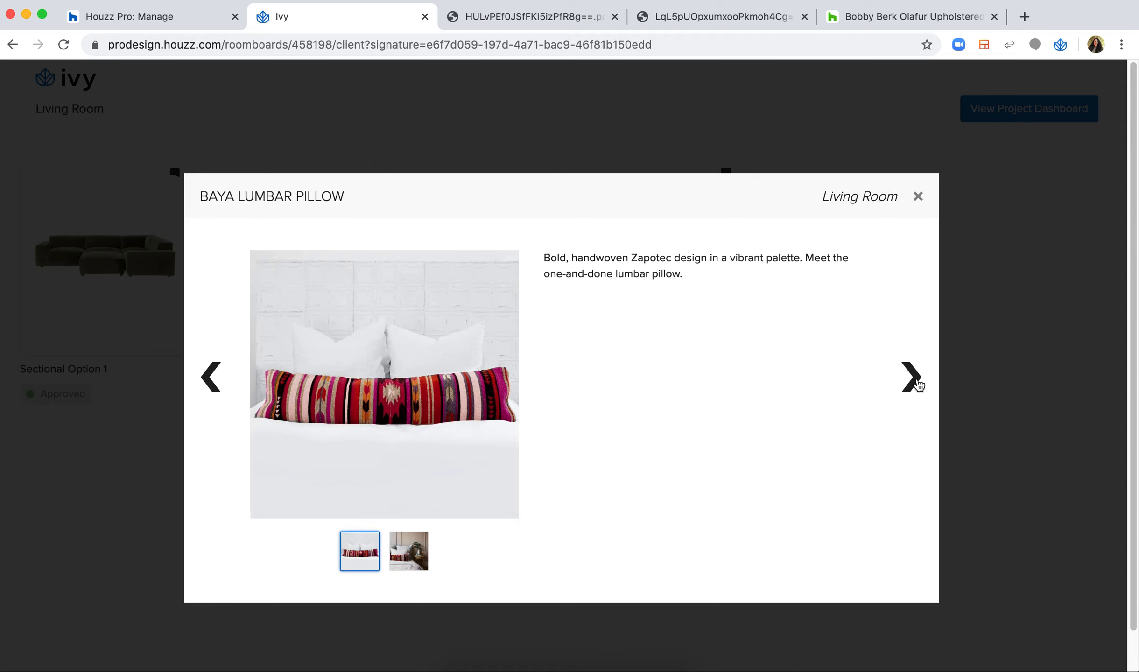
{"action": "left_click", "coordinate": [916, 382]}
{"action": "left_click", "coordinate": [918, 196]}
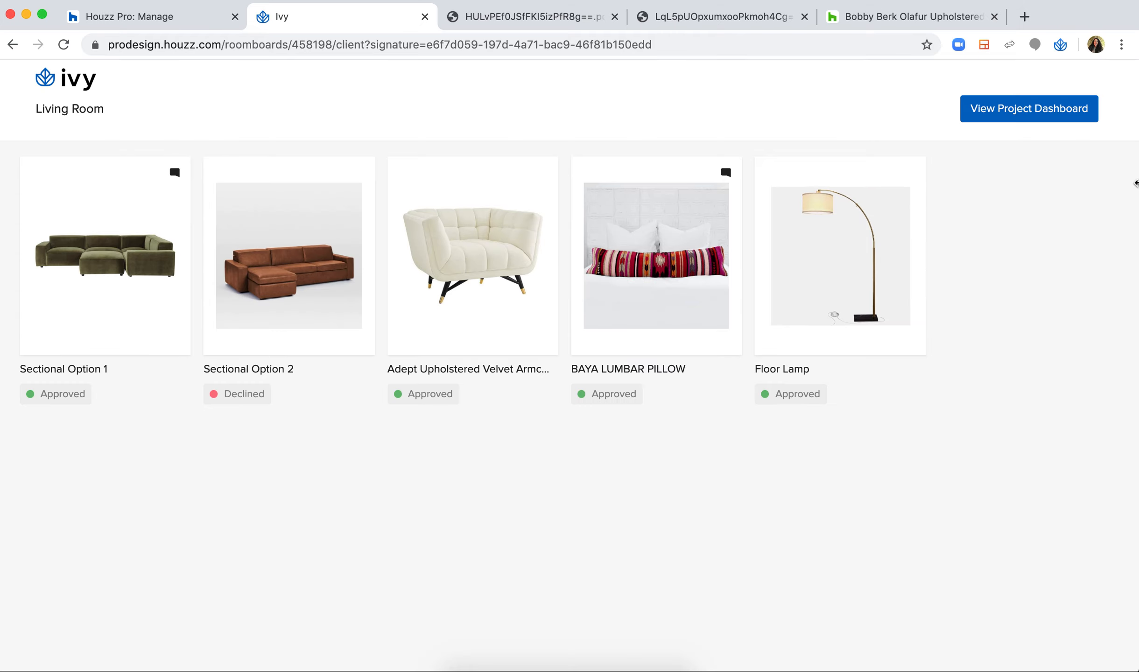
Return to the designer's Living Room board in Houzz Pro and reload it to fetch the client's responses
{"action": "left_click", "coordinate": [180, 23]}
{"action": "left_click", "coordinate": [1009, 196]}
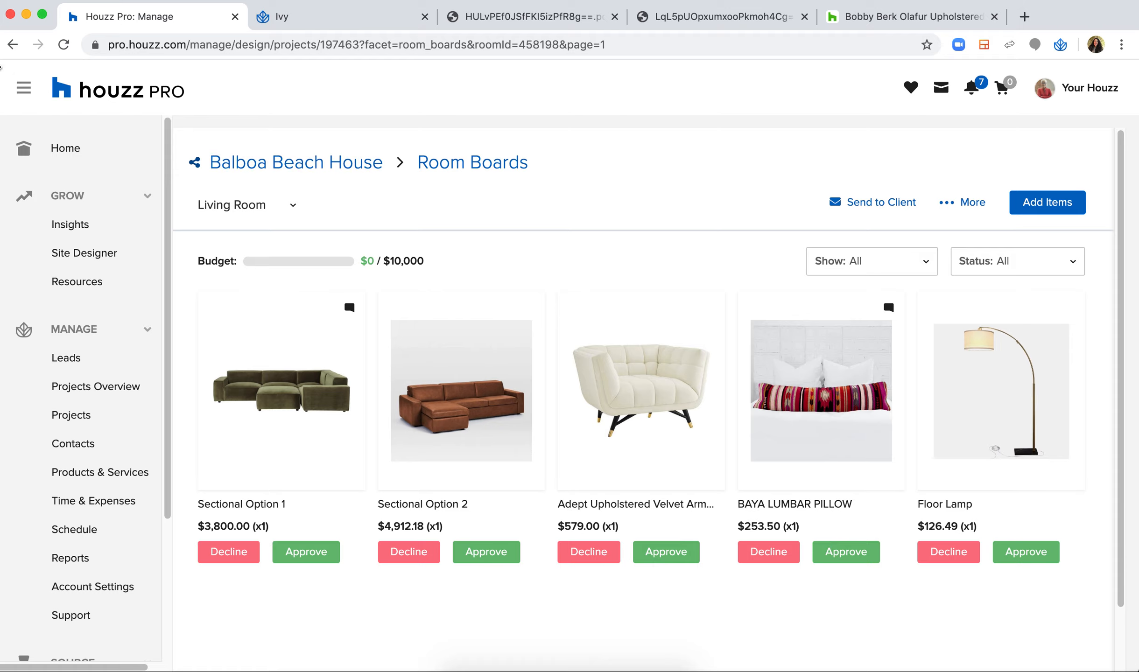
{"action": "left_click", "coordinate": [63, 45]}
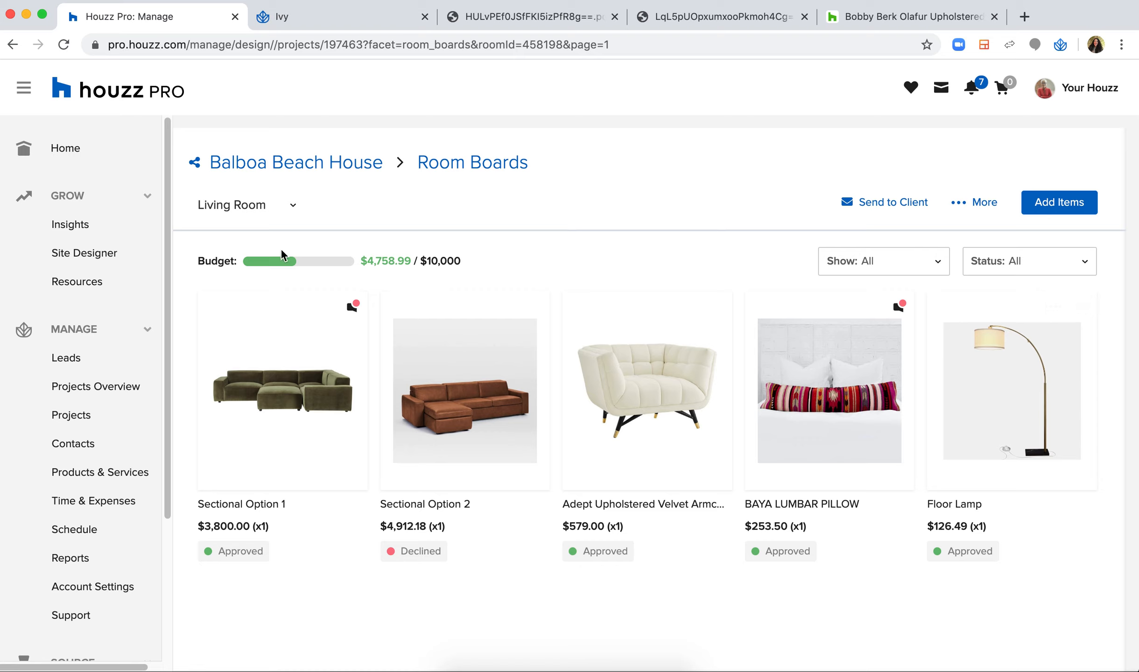
Check the client's comments on Sectional Option 1 and the BAYA LUMBAR PILLOW, and the status of Sectional Option 2
{"action": "left_click", "coordinate": [353, 309]}
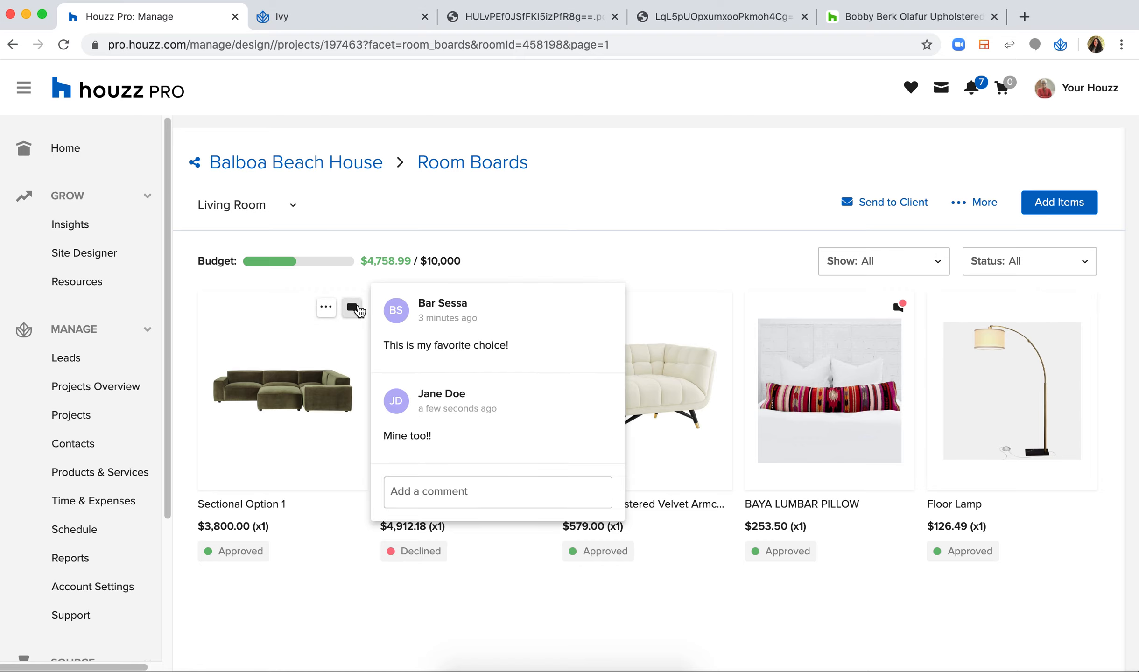
{"action": "left_click", "coordinate": [898, 308]}
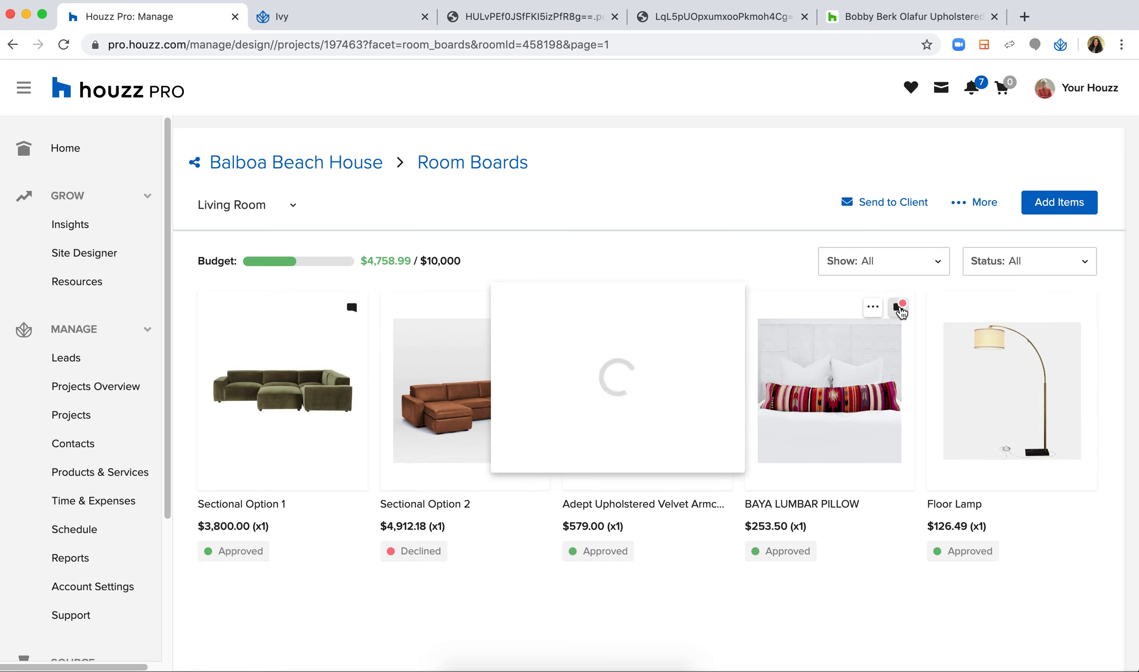
{"action": "left_click", "coordinate": [899, 309]}
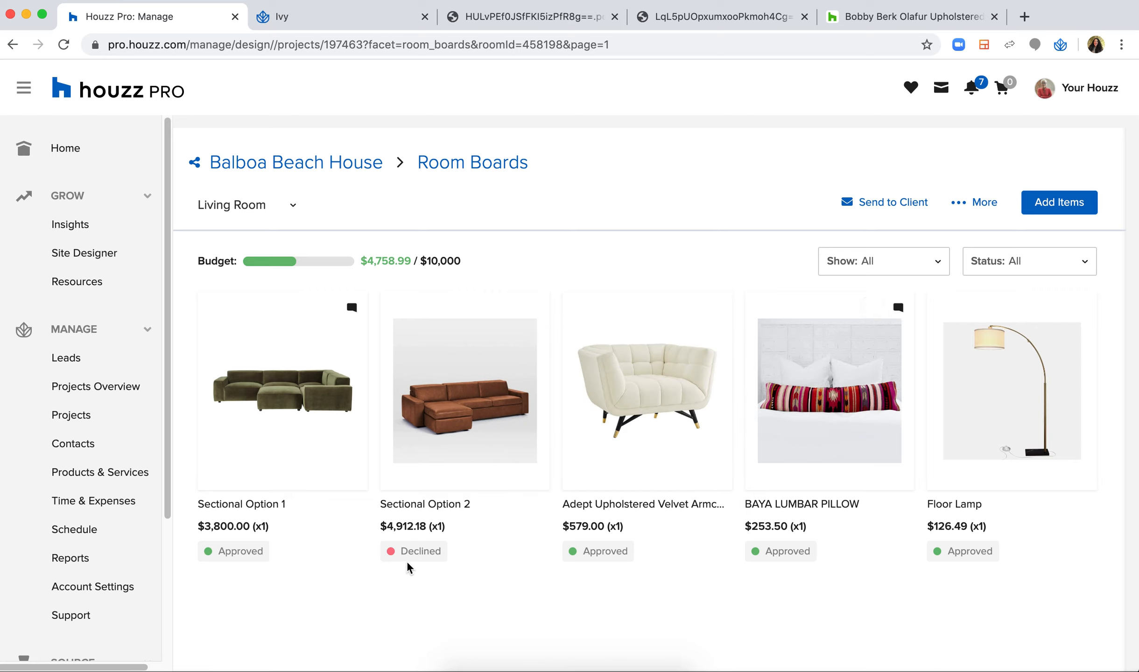
{"action": "mouse_move", "coordinate": [408, 552]}
Convert all eligible Living Room items into a new proposal
{"action": "scroll", "coordinate": [476, 566], "scroll_direction": "down", "scroll_amount": 1}
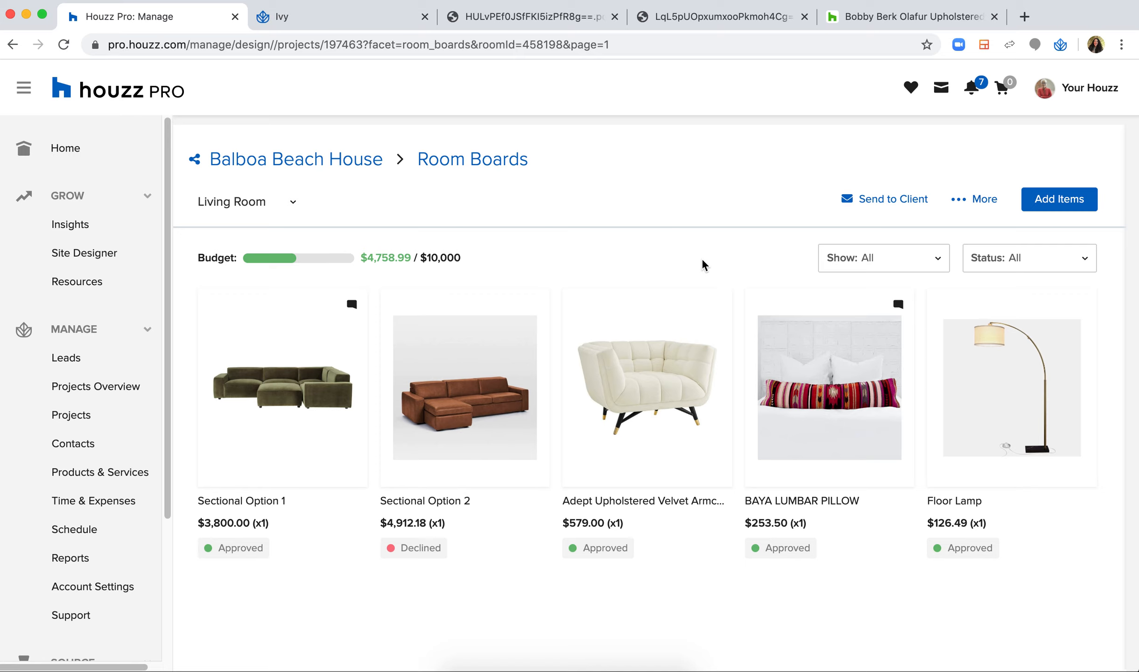
{"action": "left_click", "coordinate": [961, 202]}
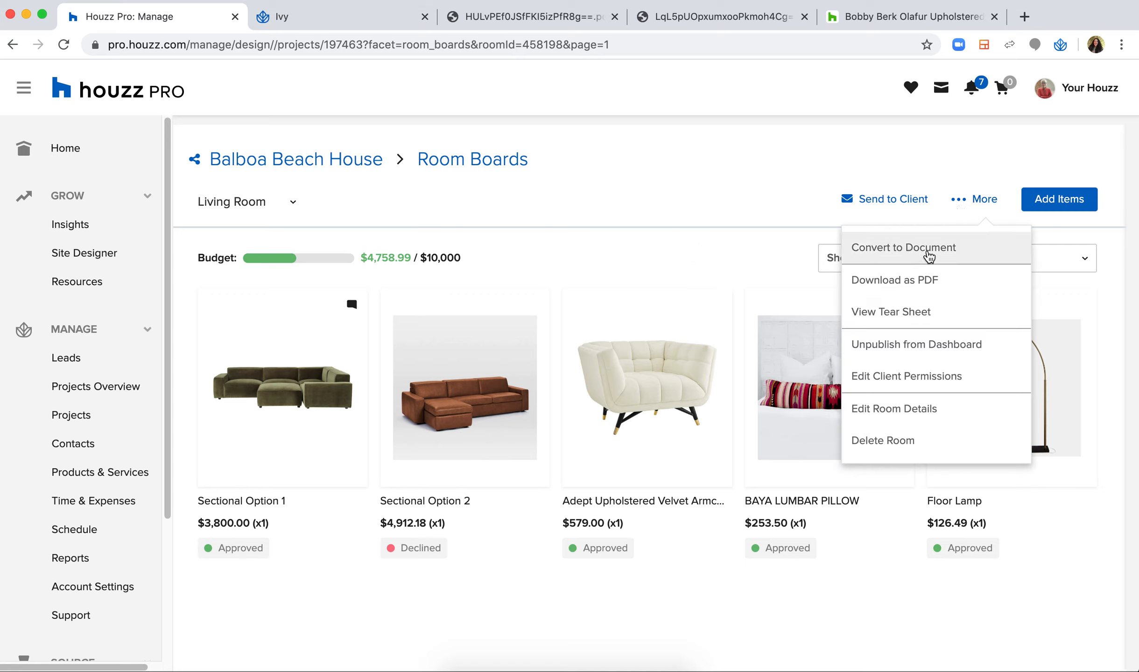
{"action": "left_click", "coordinate": [929, 252]}
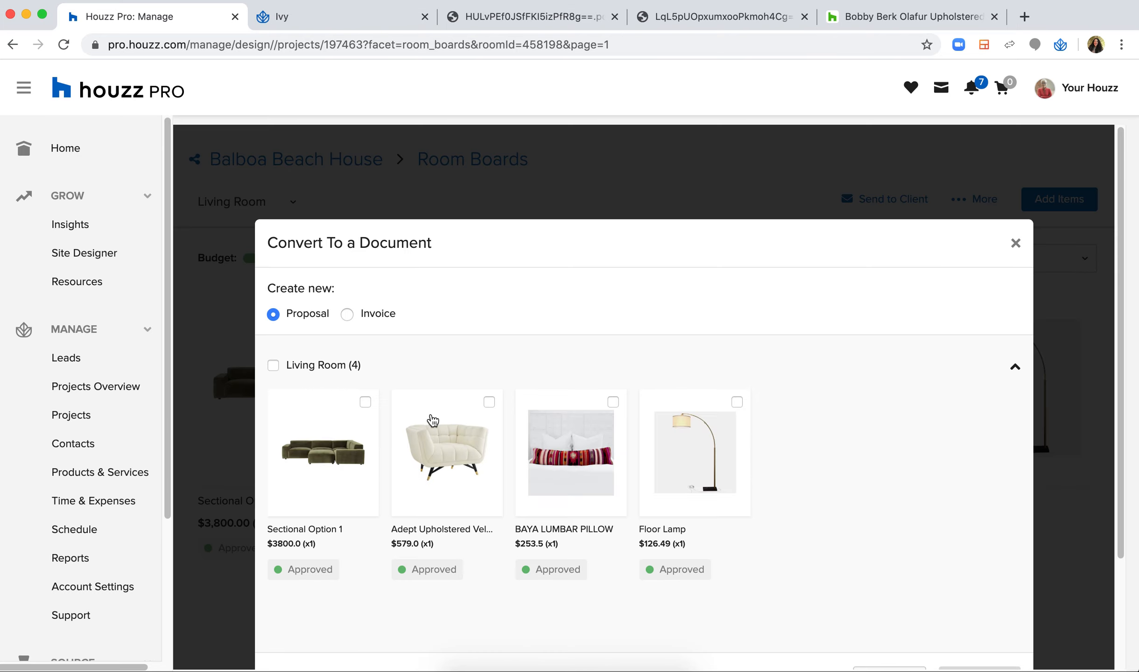
{"action": "left_click", "coordinate": [273, 365]}
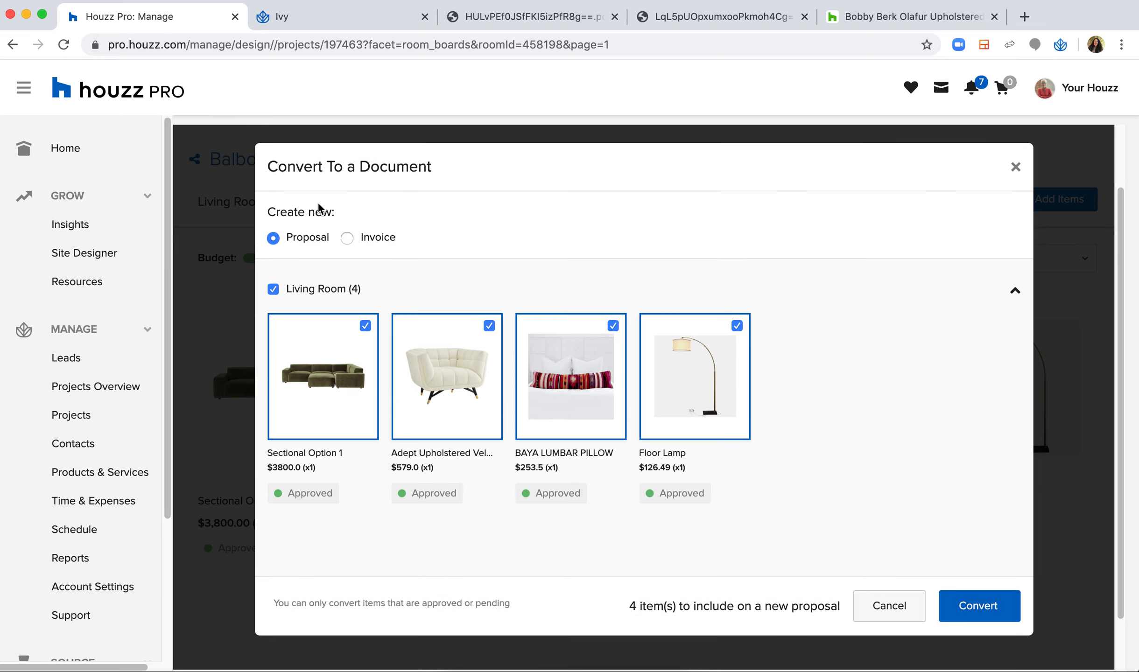
{"action": "left_click", "coordinate": [988, 610]}
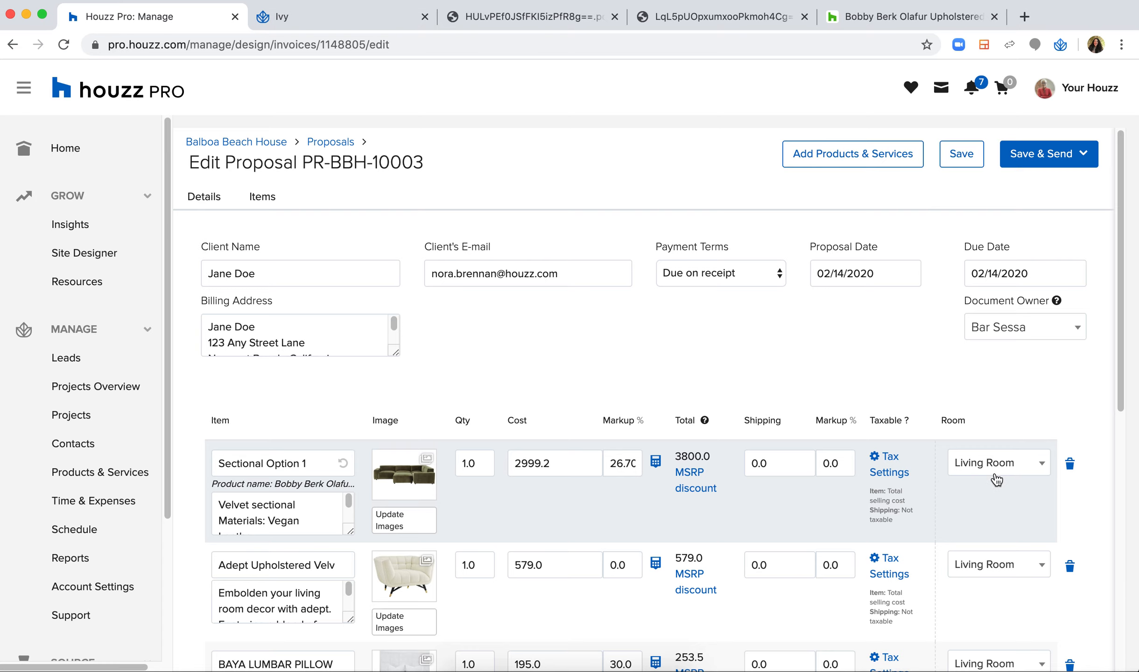
Examine the proposal's item lines, document tags, memo field, sales tax, total and deposit request
{"action": "scroll", "coordinate": [995, 479], "scroll_direction": "down", "scroll_amount": 8}
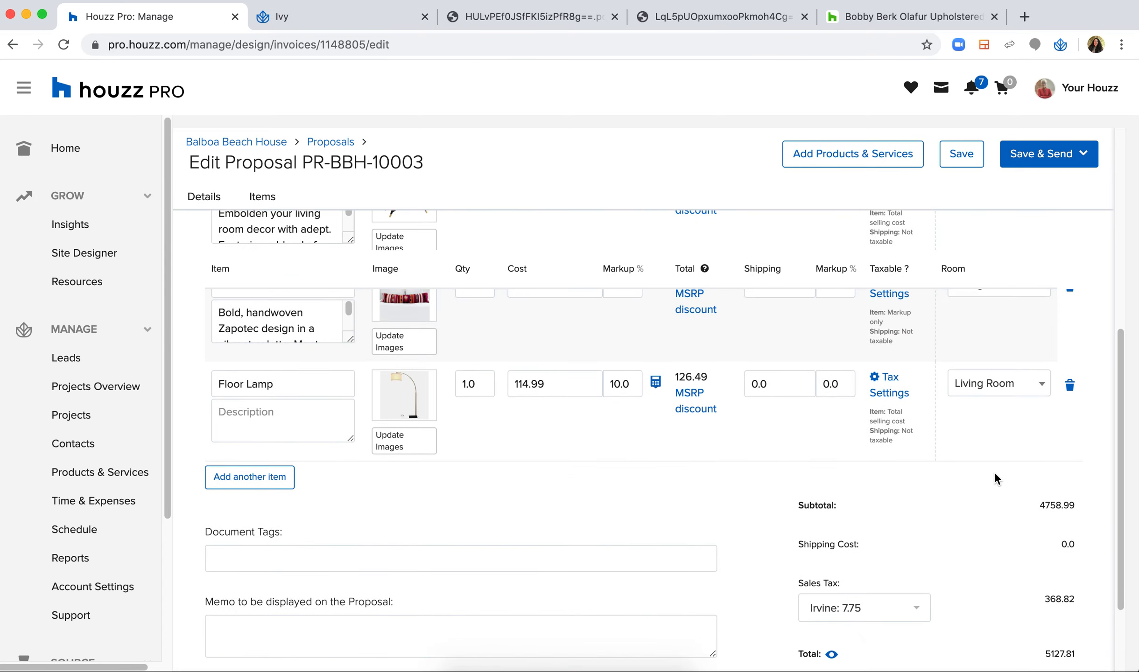
{"action": "scroll", "coordinate": [707, 469], "scroll_direction": "down", "scroll_amount": 2}
{"action": "left_click", "coordinate": [237, 575]}
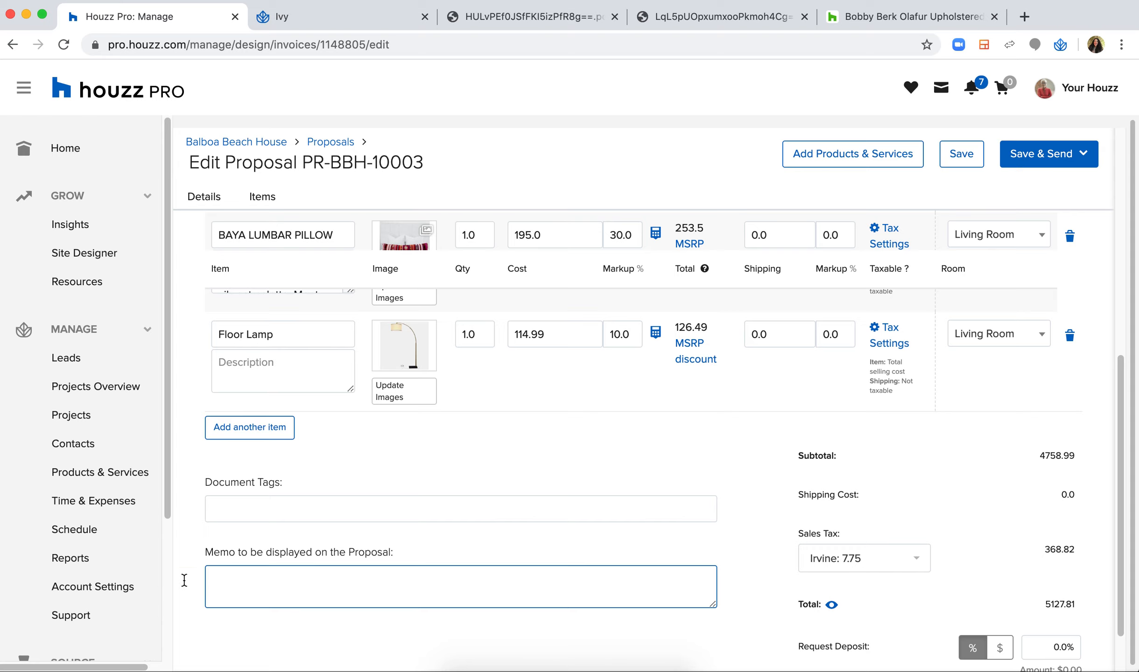
{"action": "left_click", "coordinate": [229, 505]}
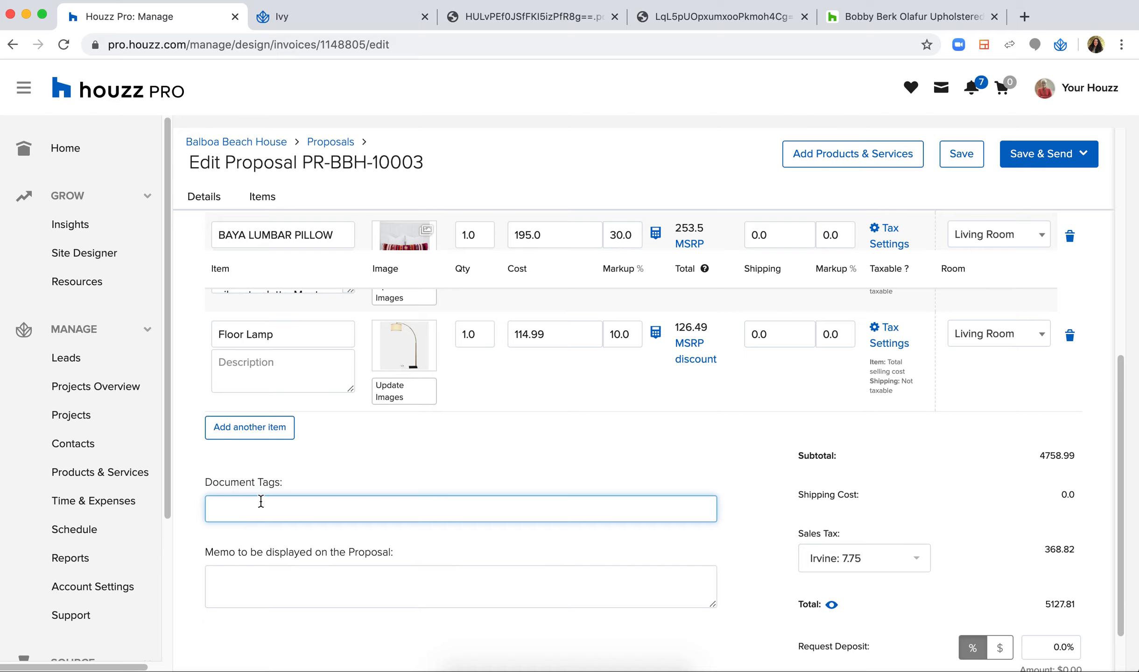
{"action": "scroll", "coordinate": [1076, 504], "scroll_direction": "down", "scroll_amount": 3}
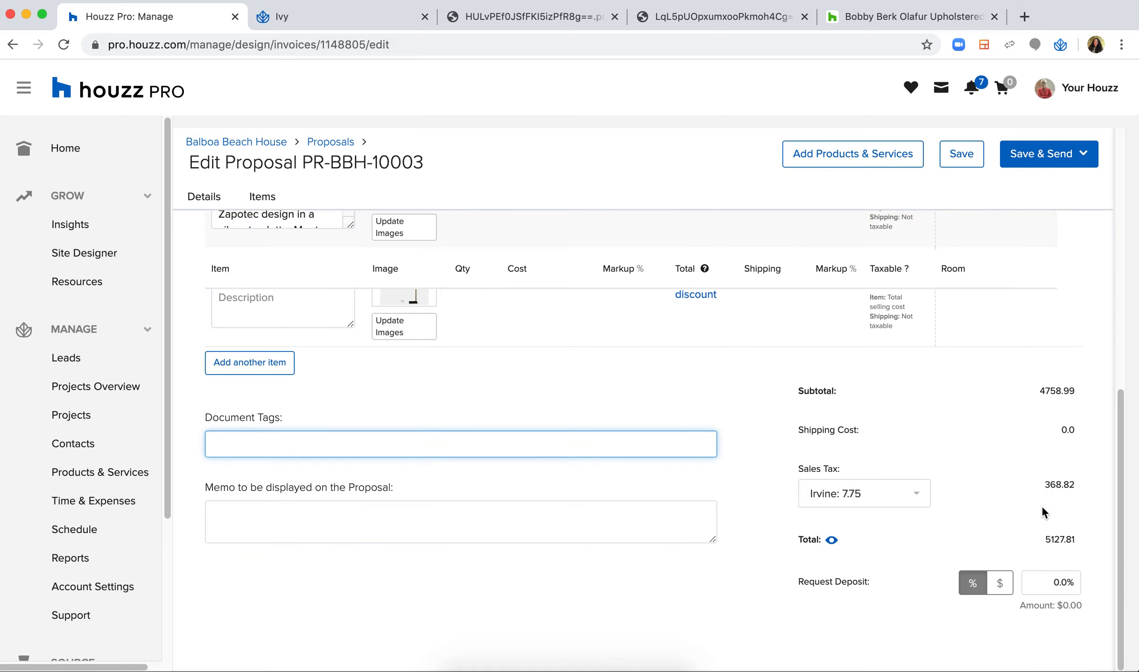
{"action": "scroll", "coordinate": [1043, 507], "scroll_direction": "up", "scroll_amount": 5}
{"action": "scroll", "coordinate": [1041, 506], "scroll_direction": "up", "scroll_amount": 5}
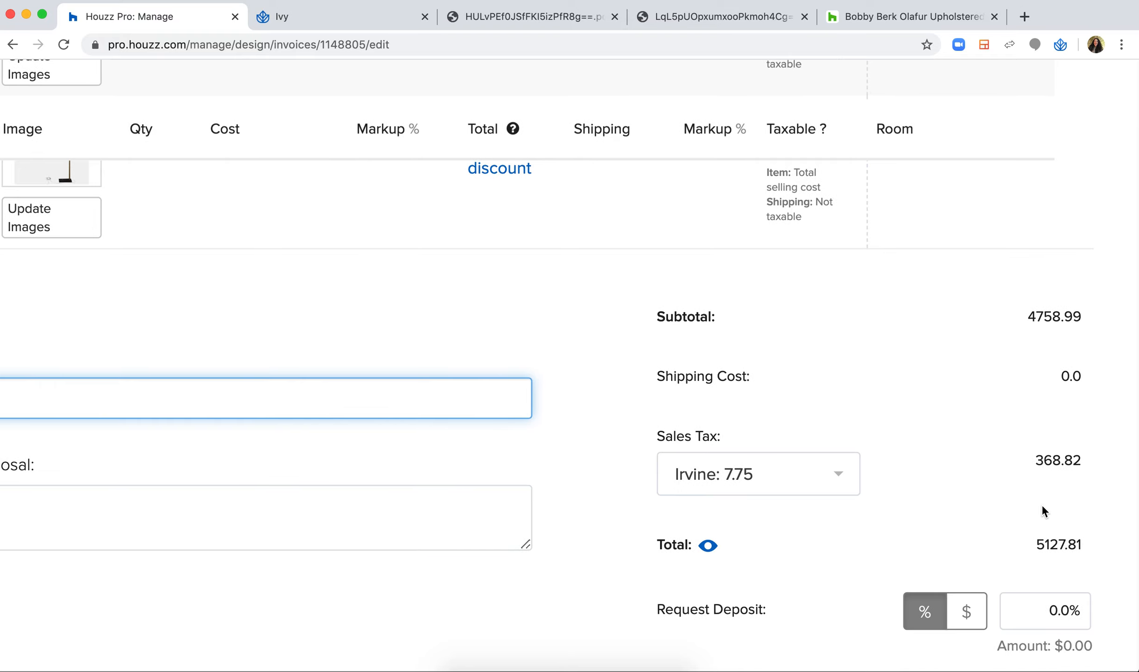
{"action": "scroll", "coordinate": [1046, 493], "scroll_direction": "down", "scroll_amount": 2}
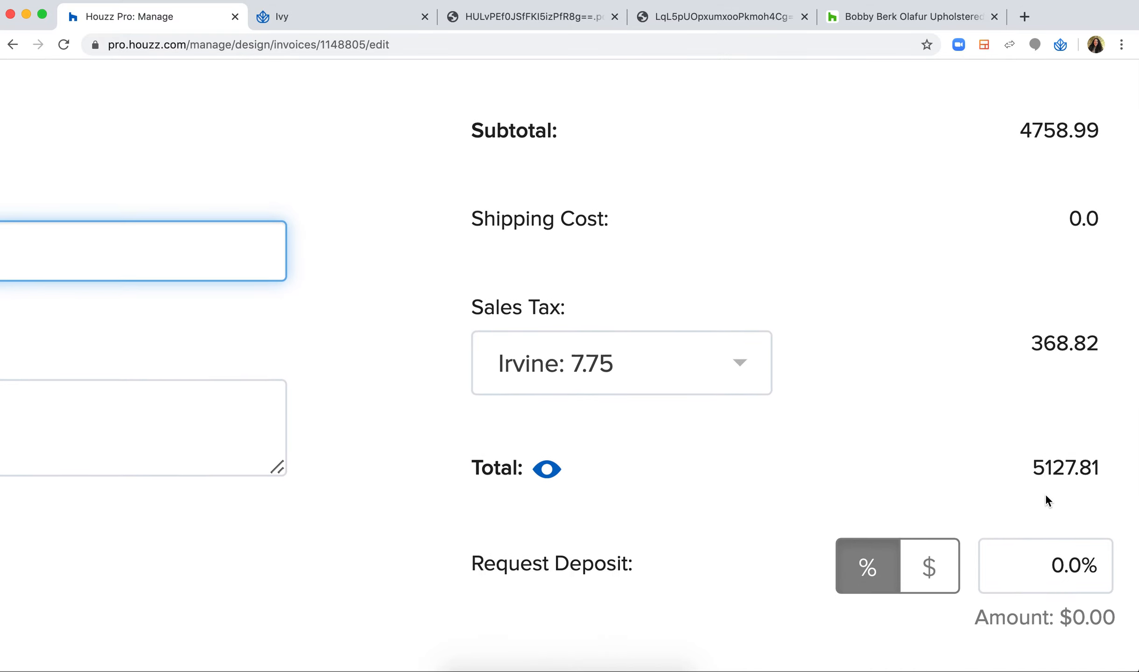
{"action": "scroll", "coordinate": [1045, 493], "scroll_direction": "right", "scroll_amount": 2}
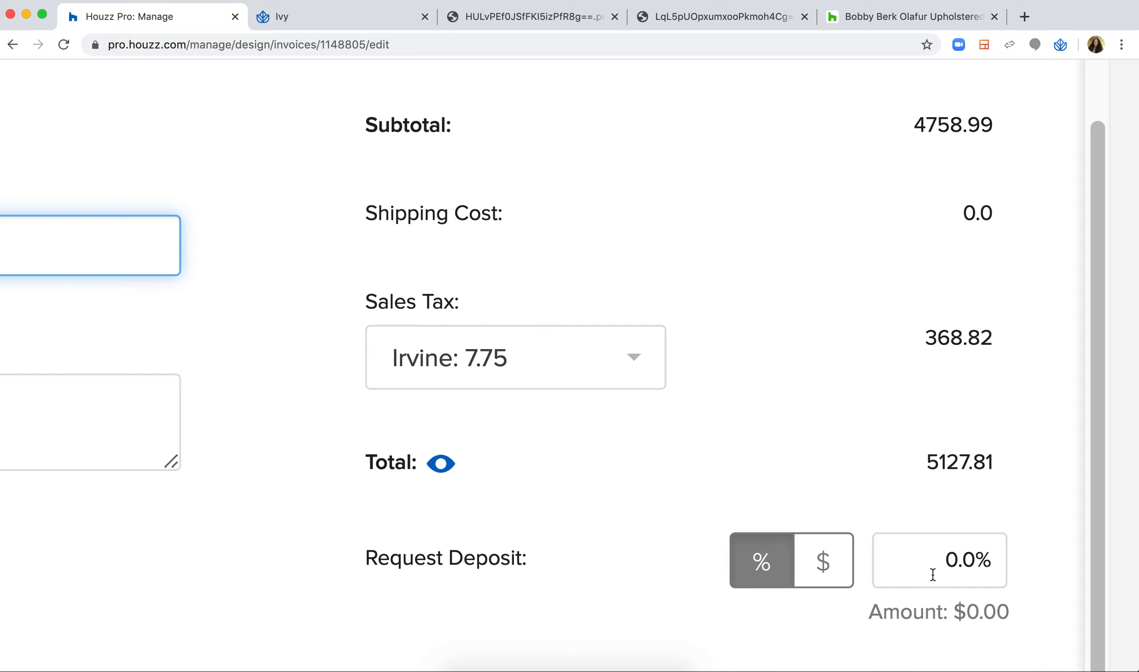
Set the proposal's requested deposit to 100% and save the proposal
{"action": "left_click_drag", "start_coordinate": [932, 574], "coordinate": [1016, 572]}
{"action": "type", "text": "100"}
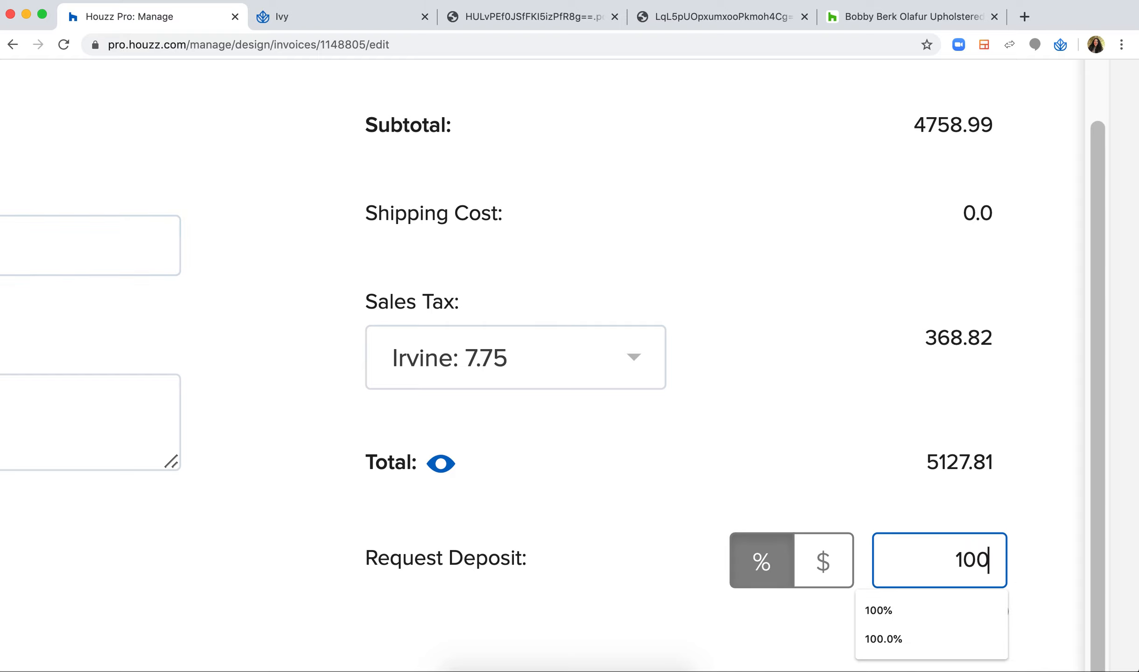
{"action": "left_click", "coordinate": [928, 515]}
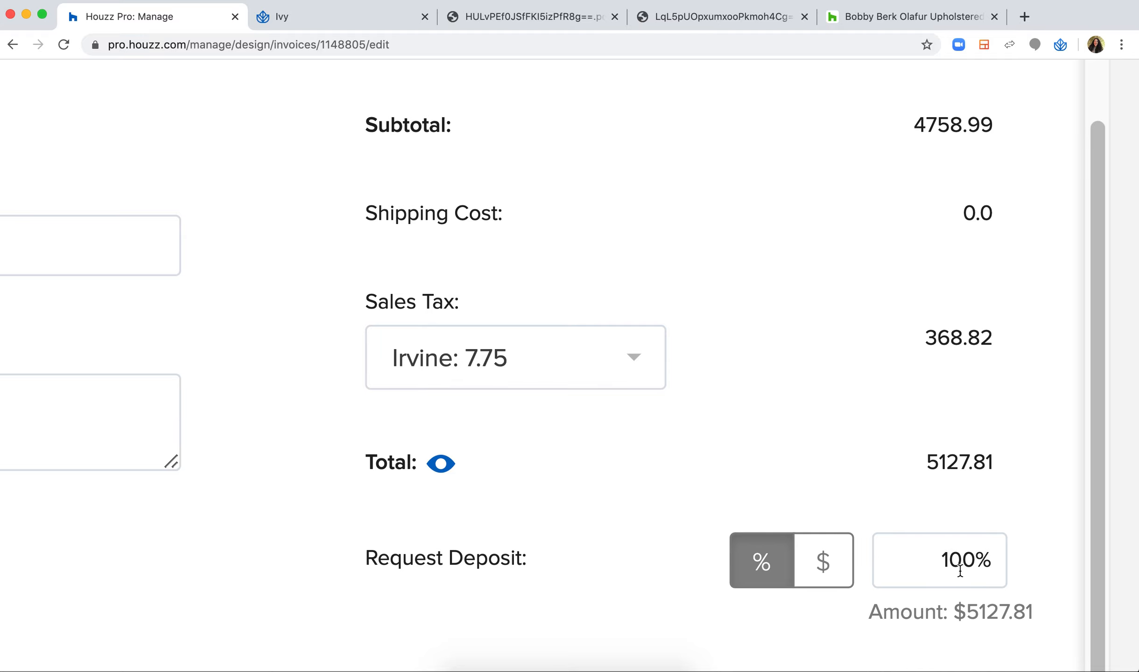
{"action": "key", "text": "super+minus"}
{"action": "key", "text": "super+minus"}
{"action": "key", "text": "super+minus"}
{"action": "key", "text": "super+minus"}
{"action": "key", "text": "super+minus"}
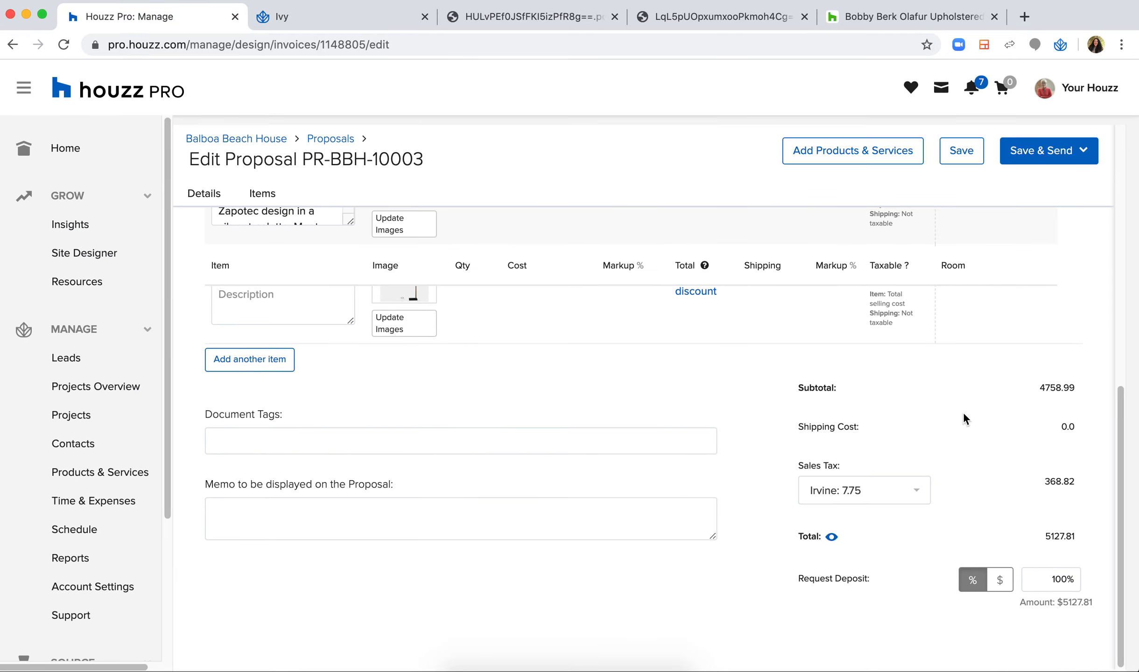
{"action": "scroll", "coordinate": [963, 406], "scroll_direction": "up", "scroll_amount": 10}
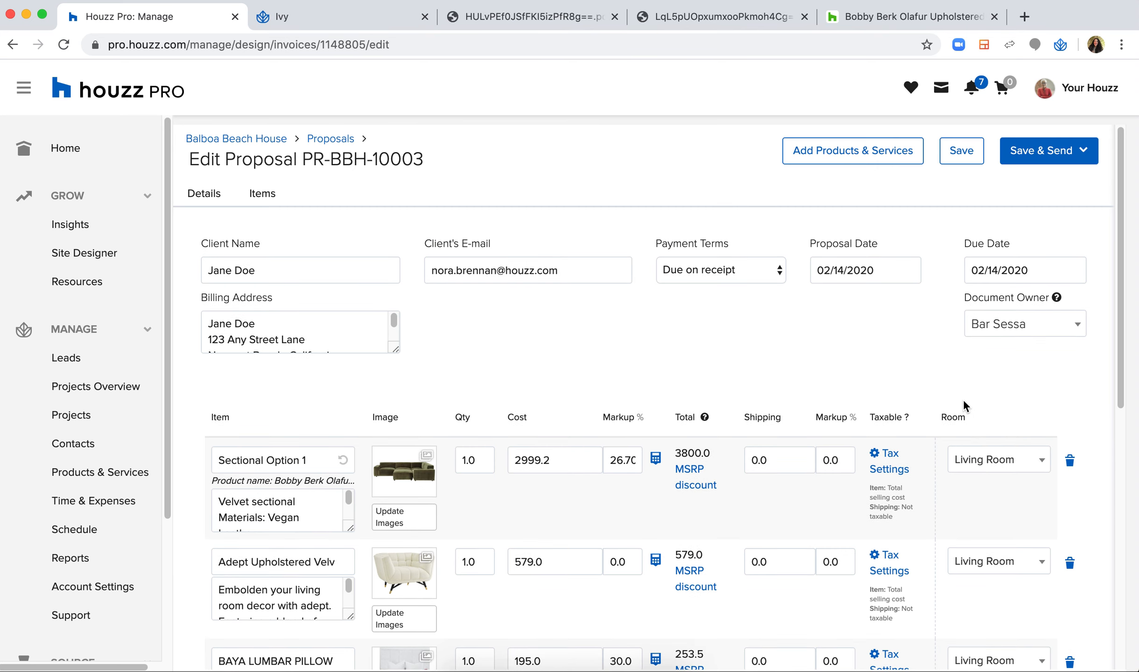
{"action": "left_click", "coordinate": [966, 155]}
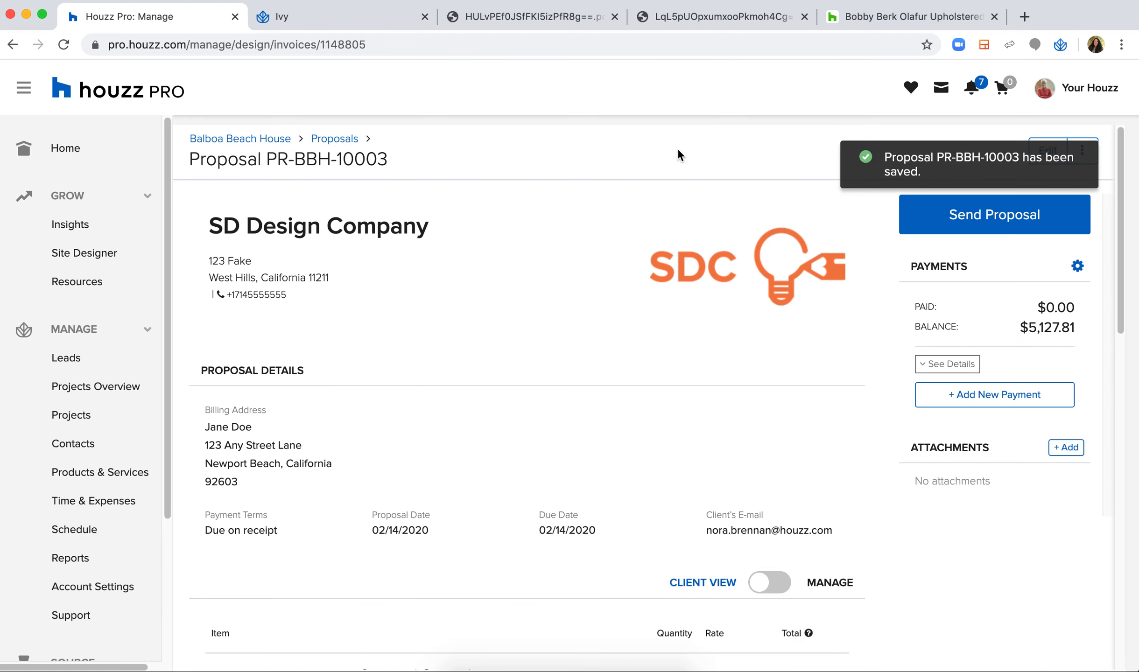
Review the saved proposal's item descriptions, quantities and rates in client view
{"action": "scroll", "coordinate": [622, 407], "scroll_direction": "down", "scroll_amount": 10}
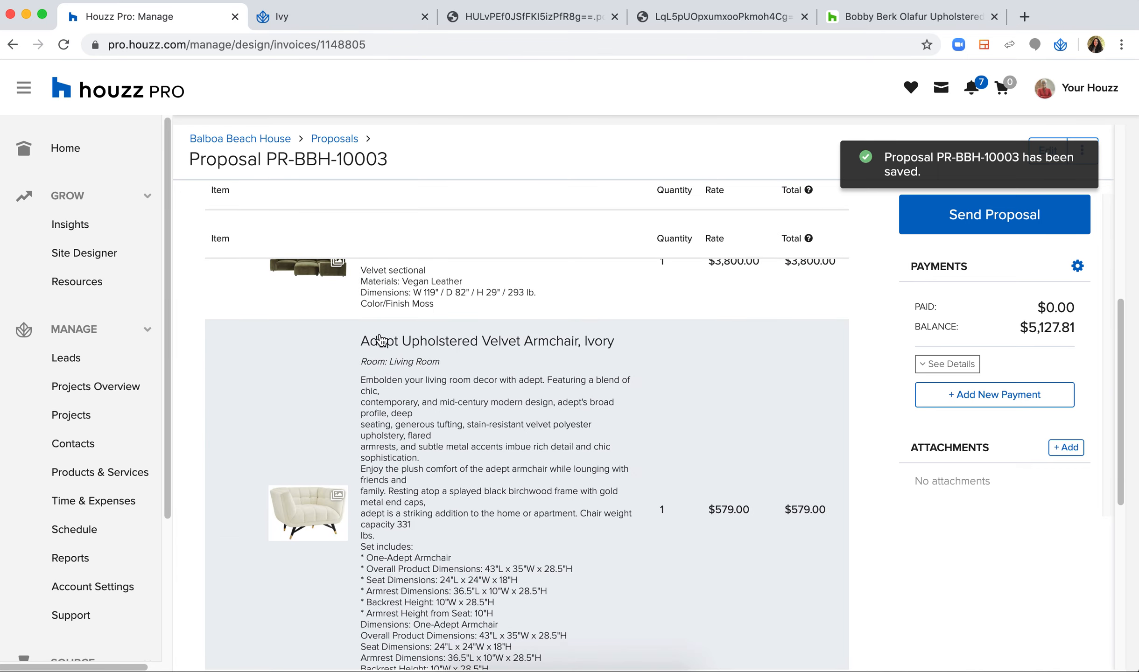
{"action": "scroll", "coordinate": [381, 346], "scroll_direction": "down", "scroll_amount": 10}
{"action": "scroll", "coordinate": [381, 356], "scroll_direction": "up", "scroll_amount": 20}
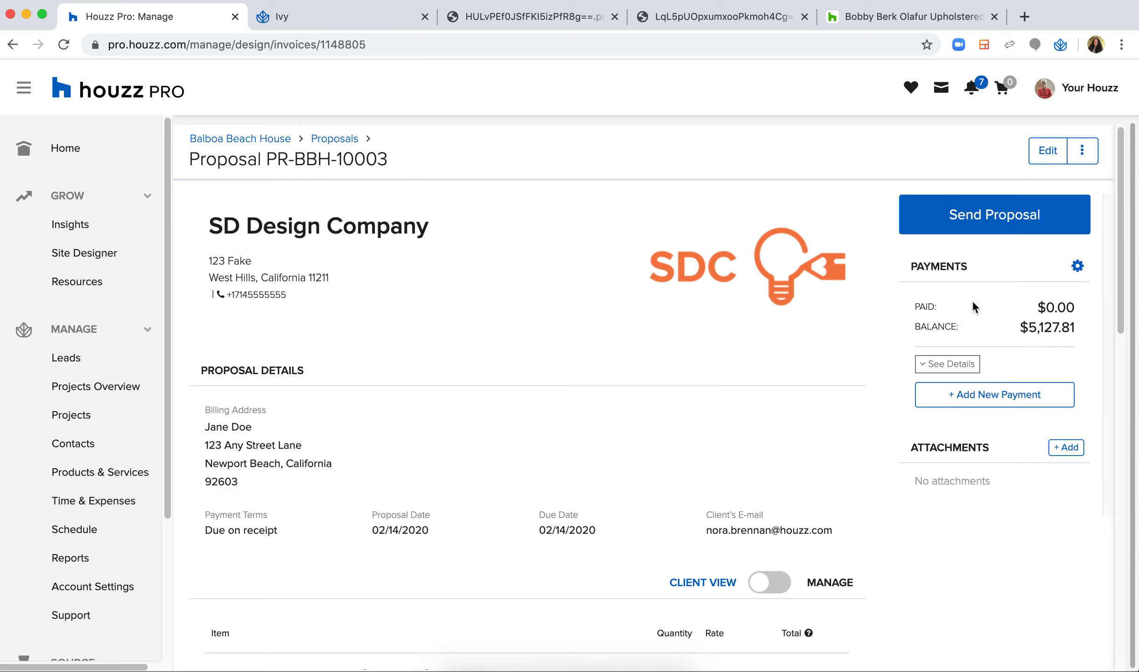
Examine the proposal's sending options, including its message, deposit payment type, credit card and bank transfer options, and client transaction fee
{"action": "left_click", "coordinate": [974, 215]}
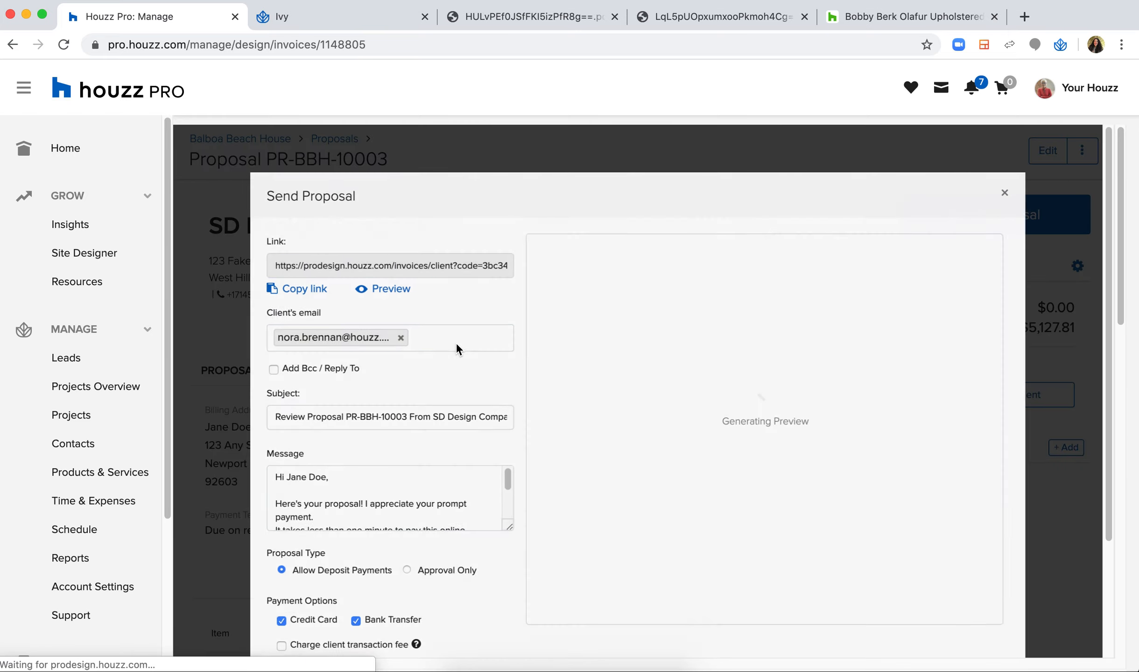
{"action": "scroll", "coordinate": [327, 495], "scroll_direction": "down", "scroll_amount": 5}
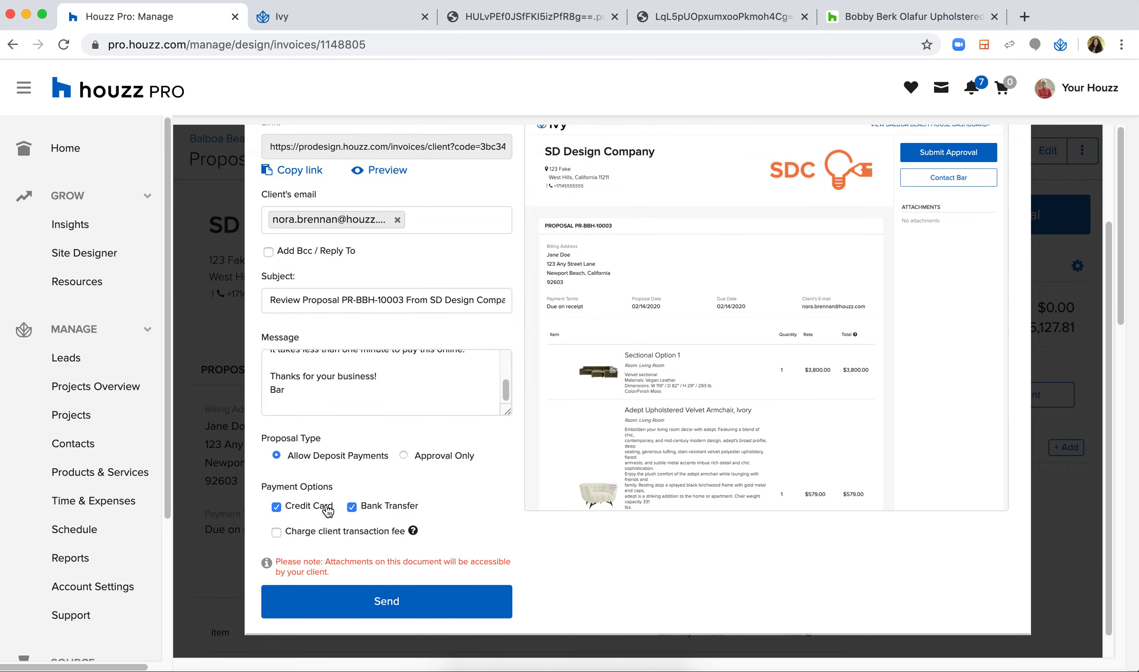
{"action": "left_click_drag", "start_coordinate": [328, 512], "coordinate": [265, 516]}
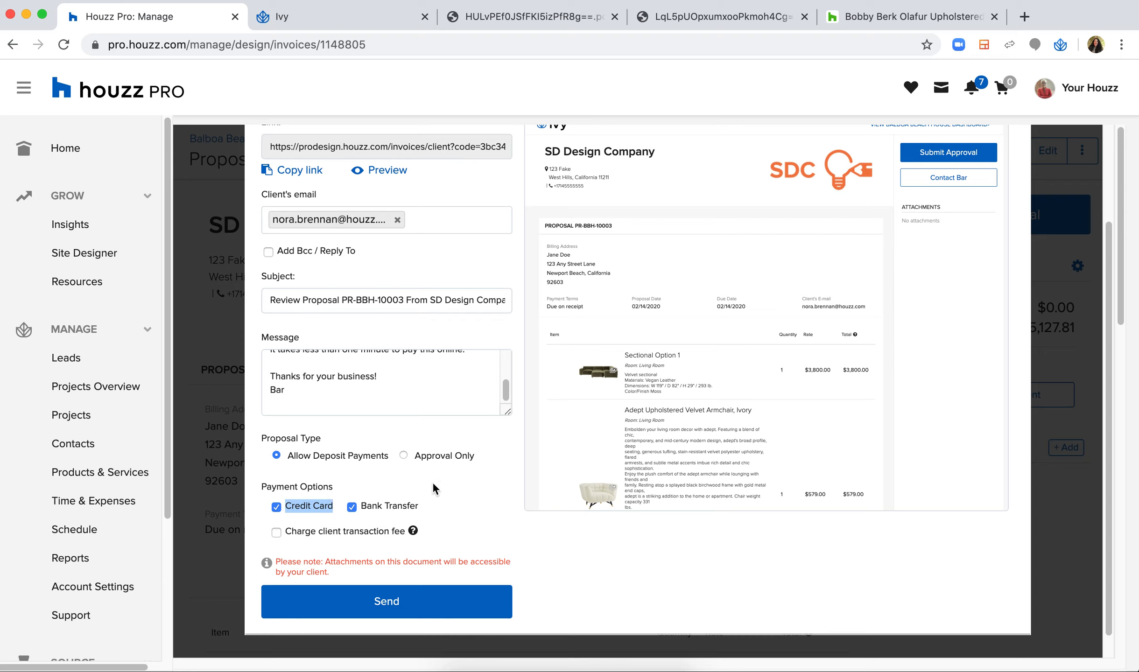
{"action": "left_click", "coordinate": [393, 504]}
{"action": "left_click", "coordinate": [410, 507]}
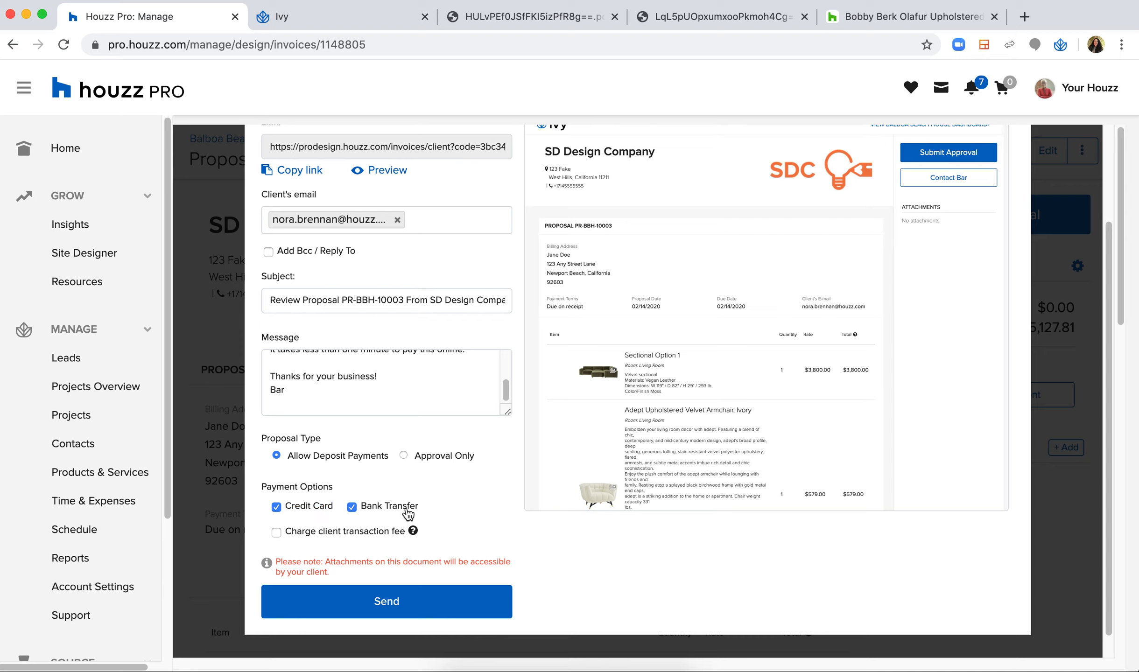
{"action": "scroll", "coordinate": [284, 491], "scroll_direction": "up", "scroll_amount": 10}
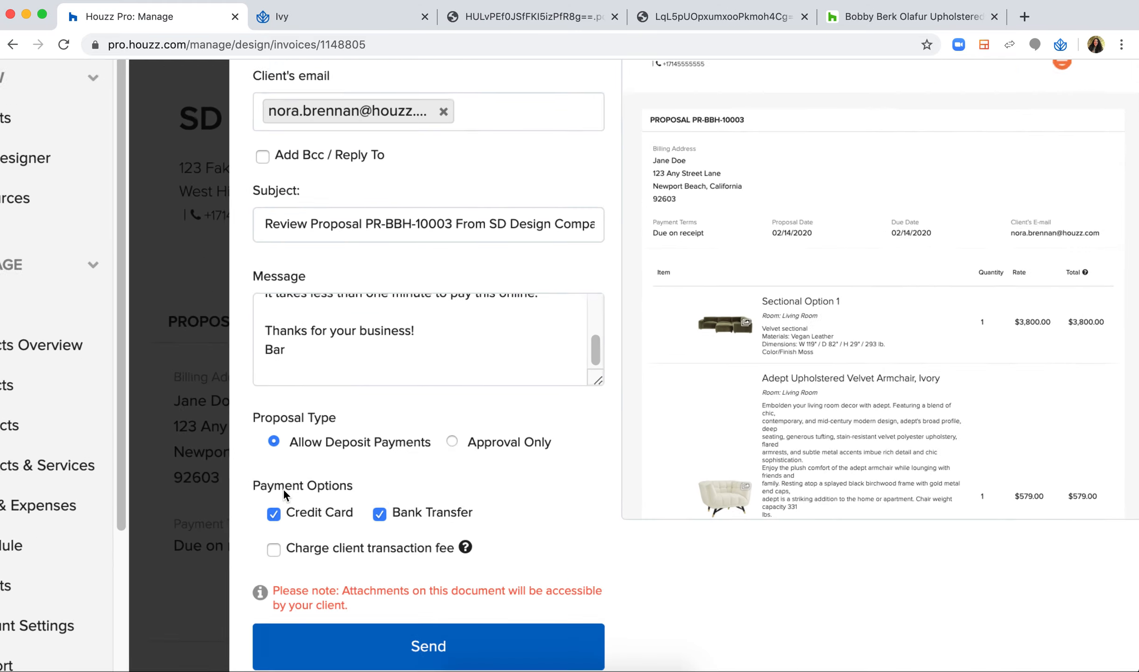
{"action": "scroll", "coordinate": [284, 490], "scroll_direction": "down", "scroll_amount": 2}
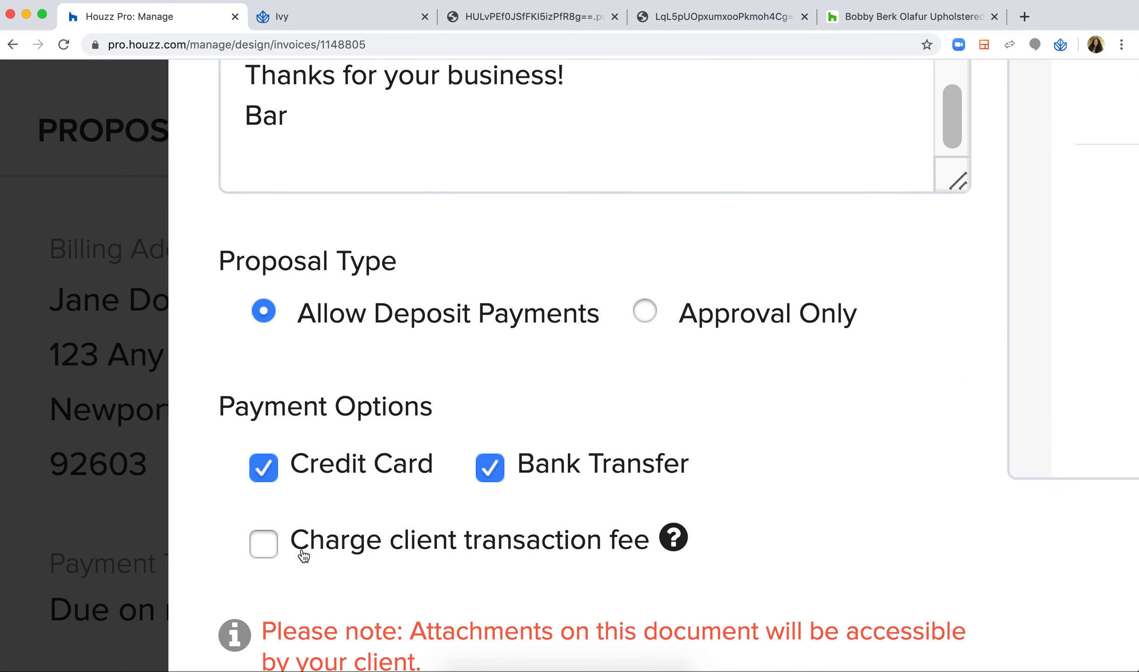
{"action": "left_click", "coordinate": [264, 544]}
{"action": "scroll", "coordinate": [264, 545], "scroll_direction": "down", "scroll_amount": 10}
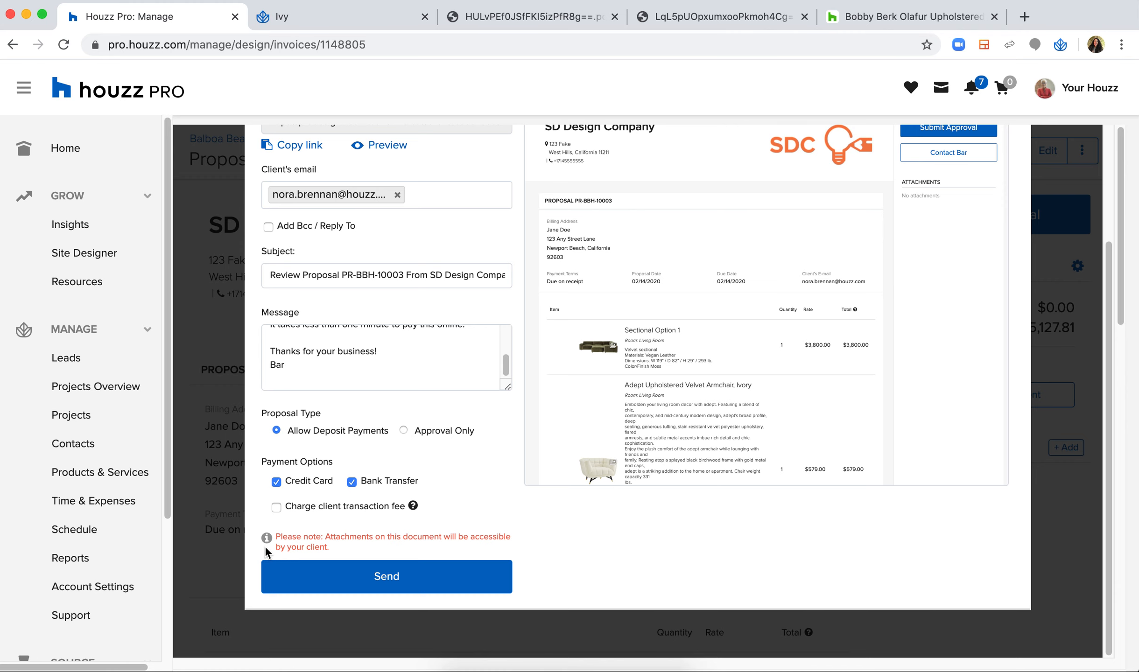
{"action": "scroll", "coordinate": [265, 549], "scroll_direction": "up", "scroll_amount": 1}
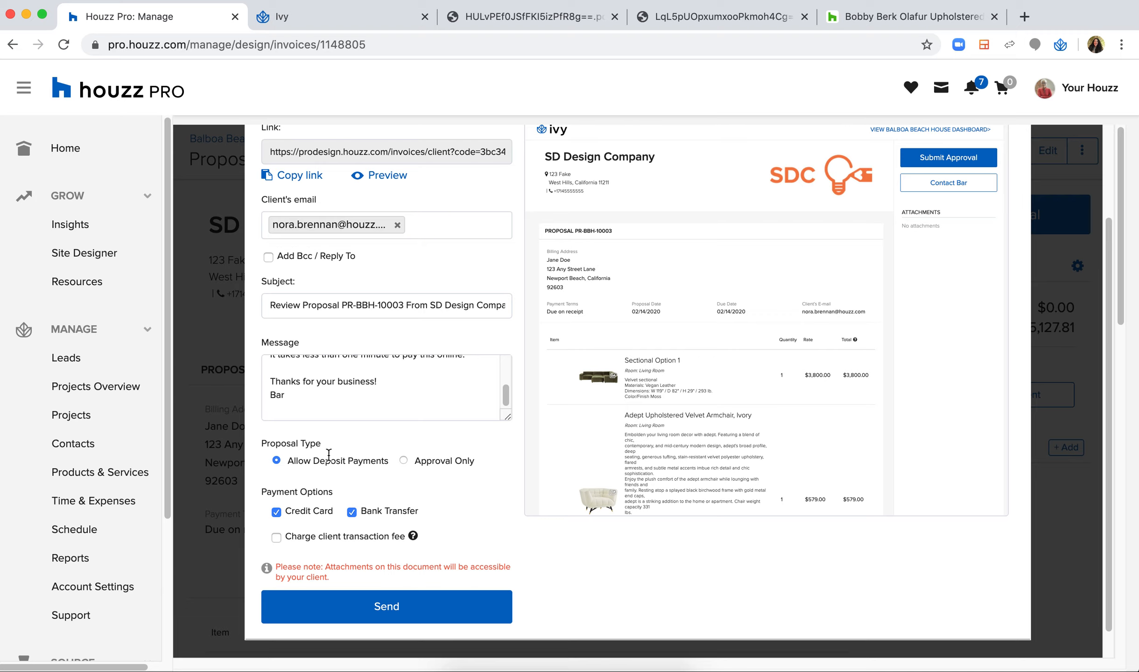
Try the Approval Only proposal type, restore Allow Deposit Payments, and close the sending options without sending
{"action": "left_click", "coordinate": [403, 461]}
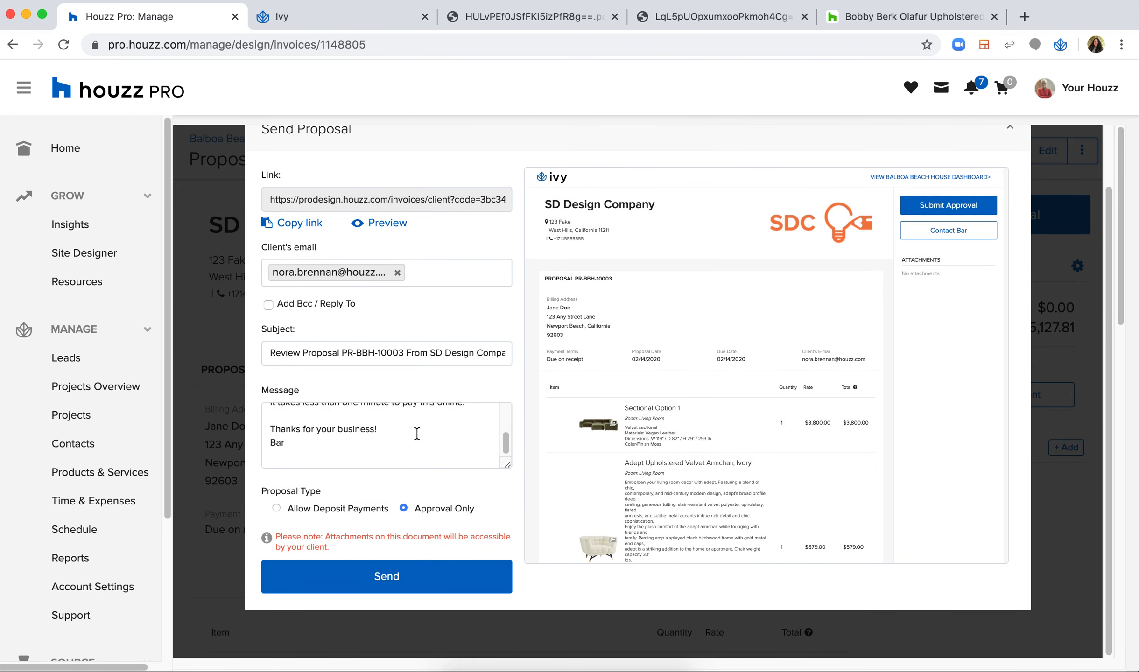
{"action": "left_click", "coordinate": [277, 509]}
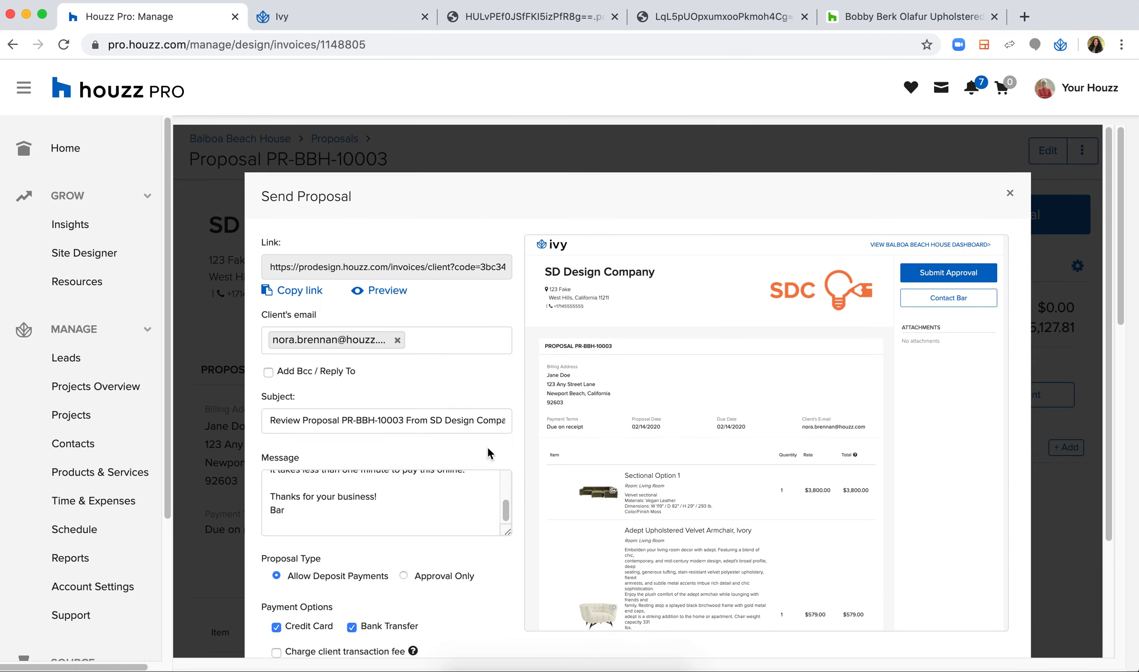
{"action": "left_click", "coordinate": [1009, 193]}
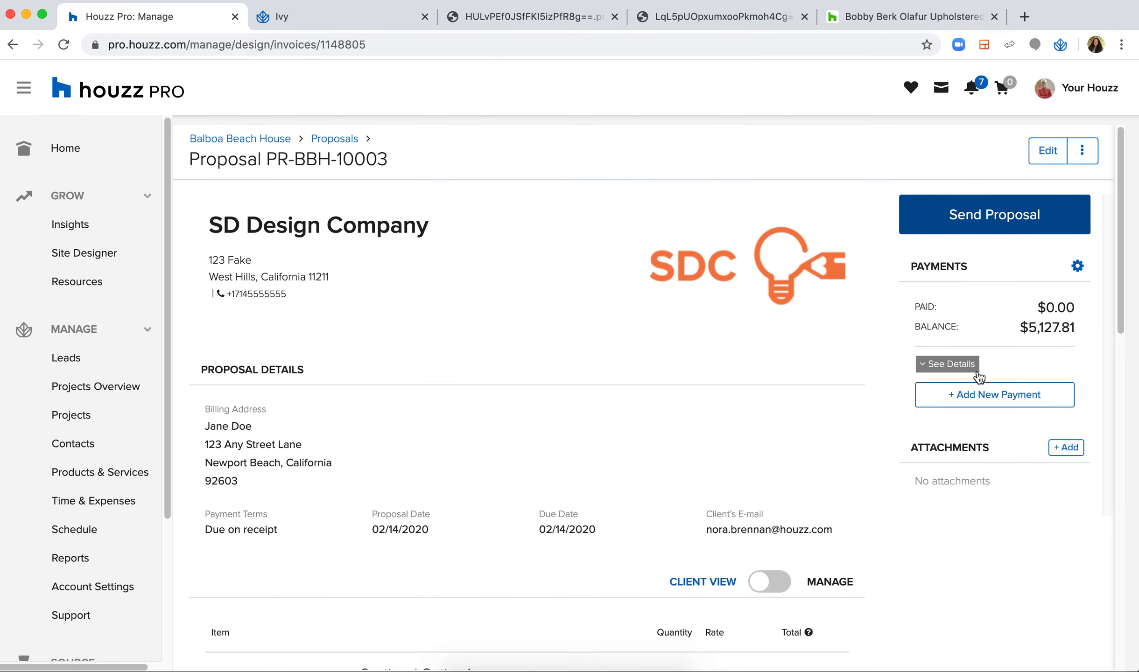
Check the fields for recording a received Check deposit without creating a payment, and view the proposal's additional document actions
{"action": "left_click", "coordinate": [996, 406]}
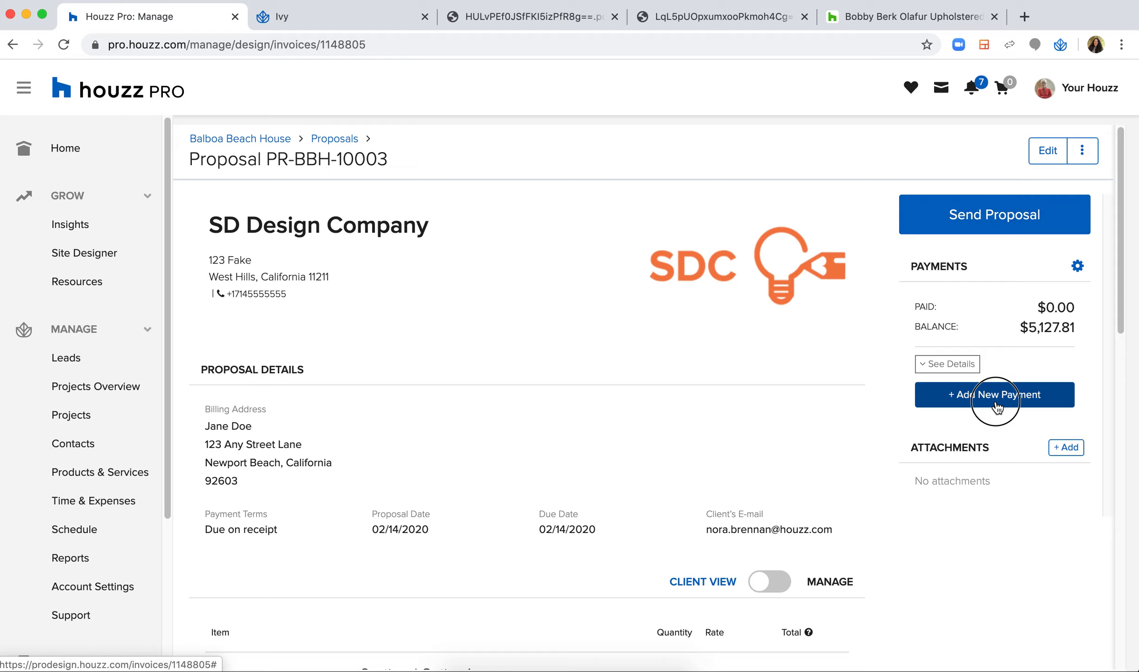
{"action": "left_click", "coordinate": [534, 244]}
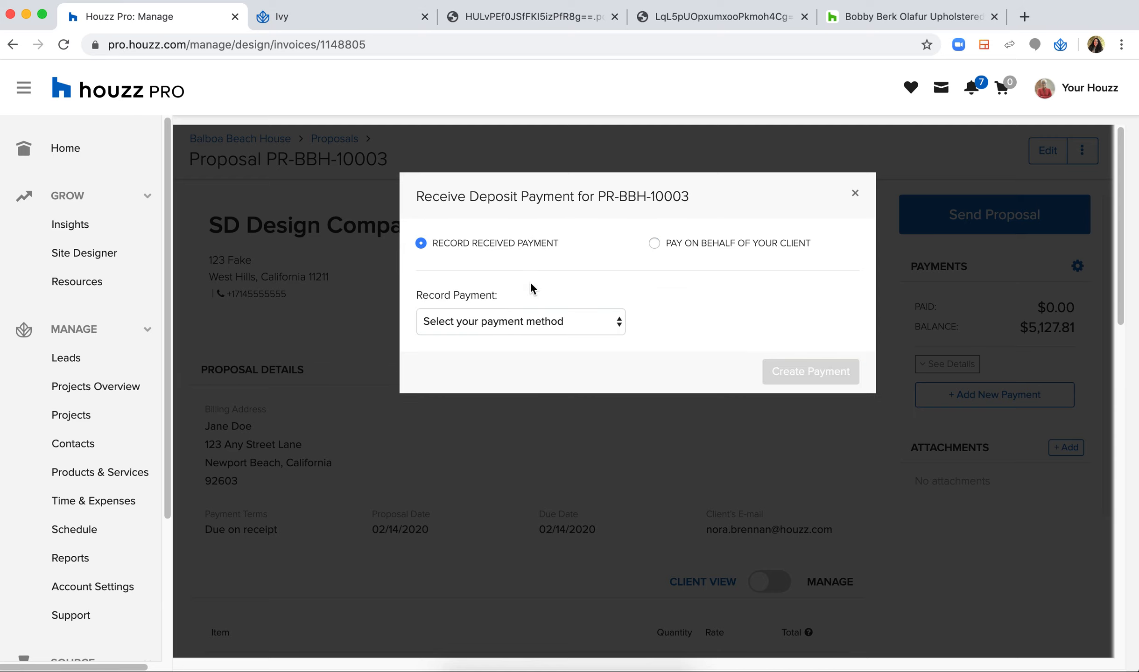
{"action": "left_click", "coordinate": [519, 327]}
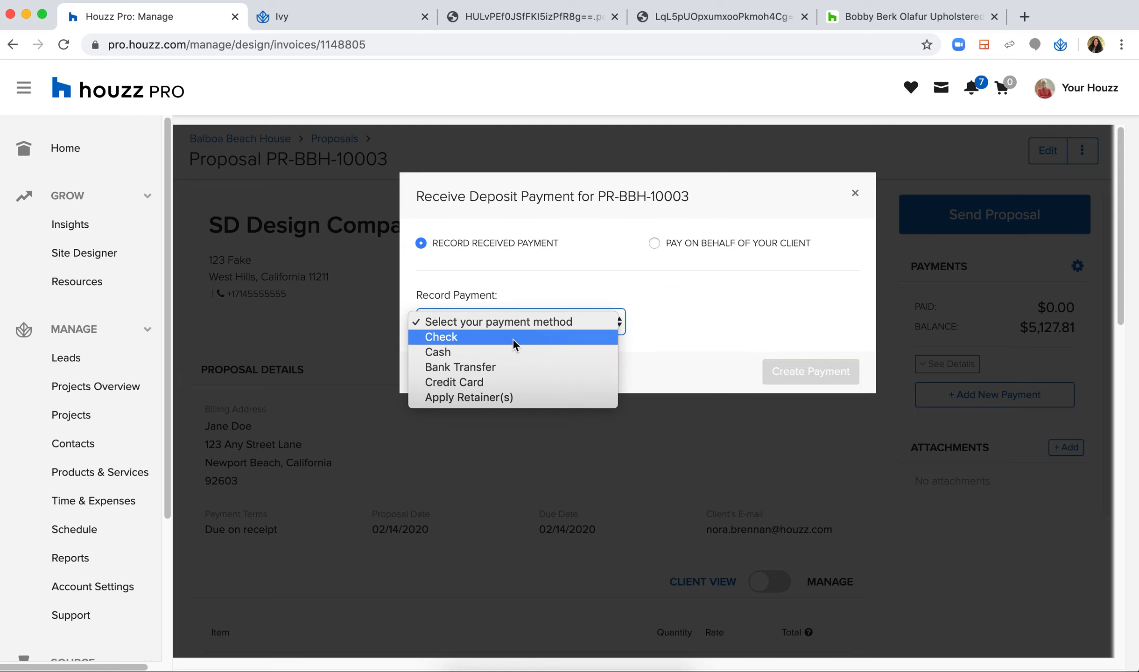
{"action": "left_click", "coordinate": [504, 336]}
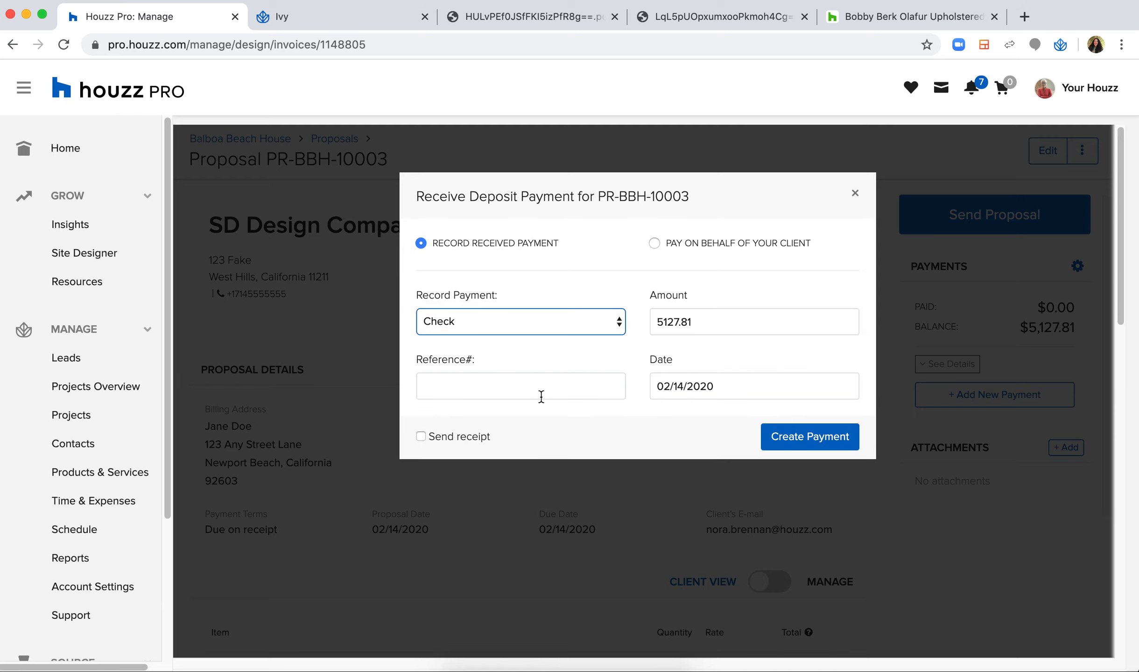
{"action": "left_click", "coordinate": [855, 191]}
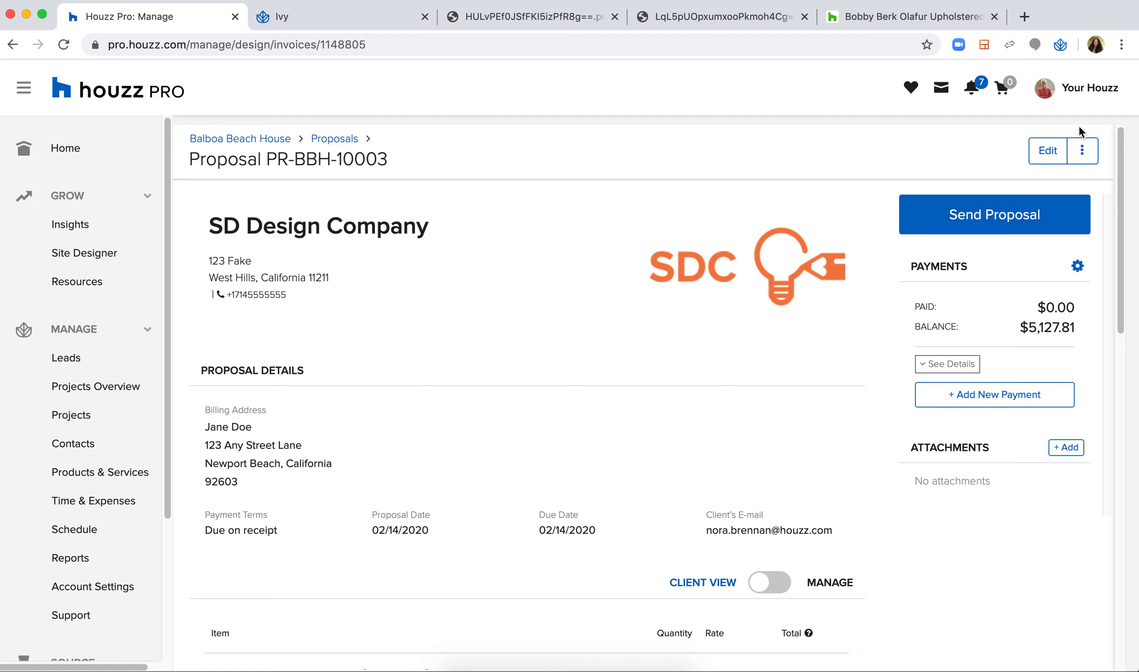
{"action": "left_click", "coordinate": [1082, 151]}
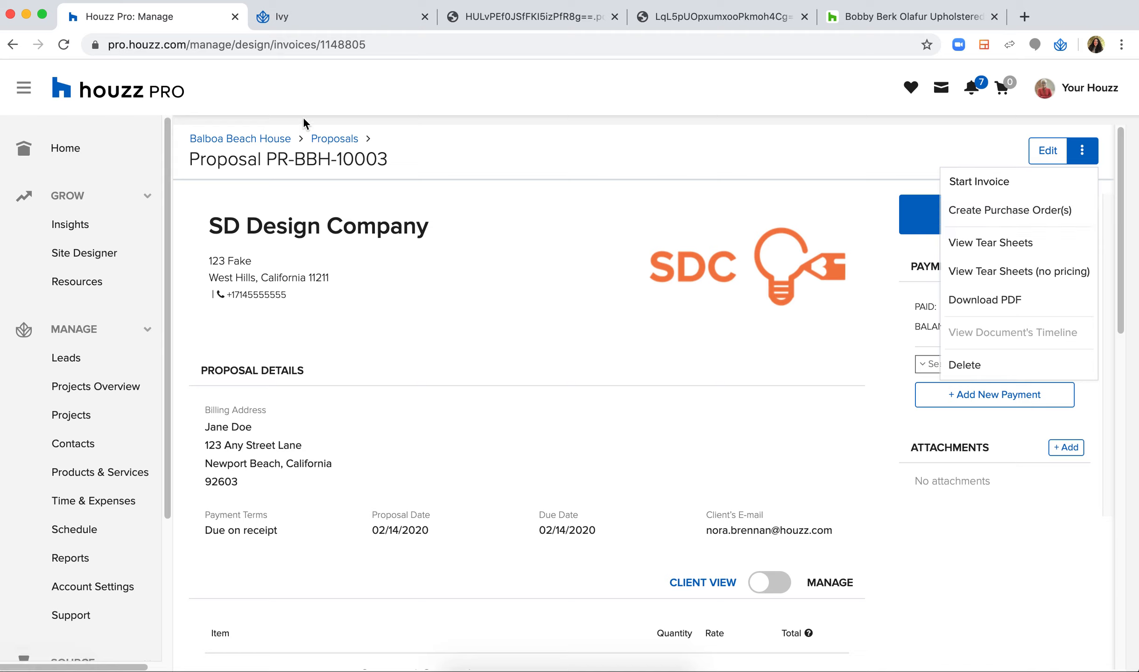
Review the Living Room items' status, room, type, description and vendor in the Balboa Beach House Project Tracker
{"action": "left_click", "coordinate": [246, 140]}
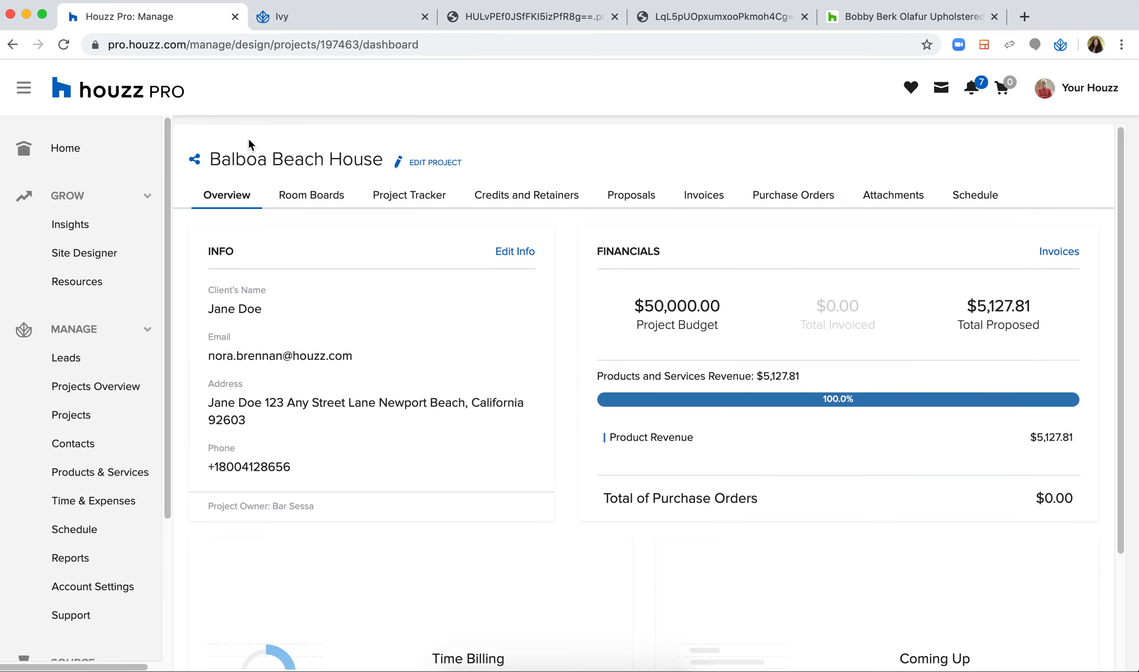
{"action": "left_click", "coordinate": [415, 201]}
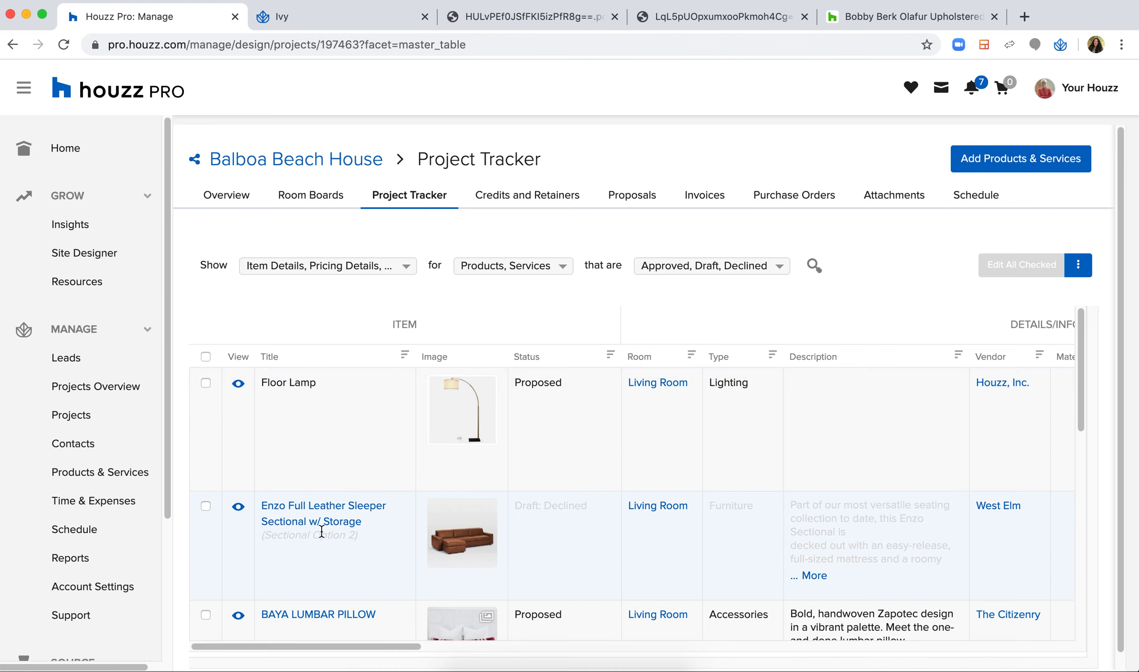
{"action": "scroll", "coordinate": [333, 435], "scroll_direction": "right", "scroll_amount": 2}
{"action": "scroll", "coordinate": [333, 433], "scroll_direction": "down", "scroll_amount": 4}
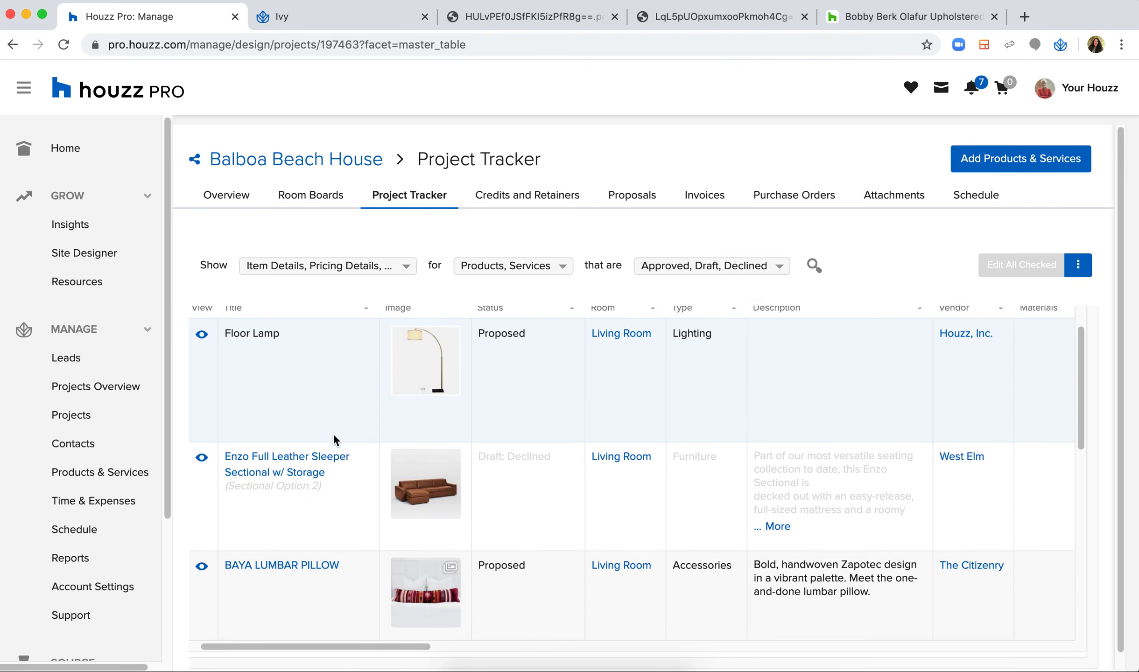
{"action": "scroll", "coordinate": [333, 433], "scroll_direction": "up", "scroll_amount": 3}
{"action": "scroll", "coordinate": [333, 433], "scroll_direction": "right", "scroll_amount": 2}
{"action": "scroll", "coordinate": [332, 434], "scroll_direction": "right", "scroll_amount": 4}
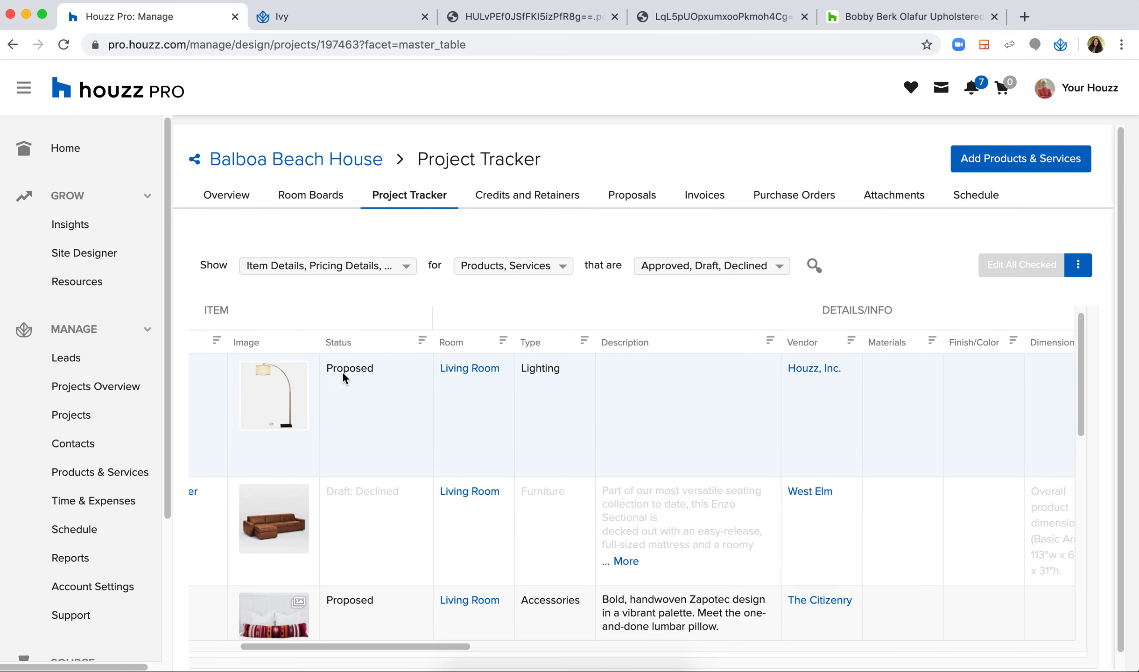
{"action": "scroll", "coordinate": [445, 466], "scroll_direction": "right", "scroll_amount": 10}
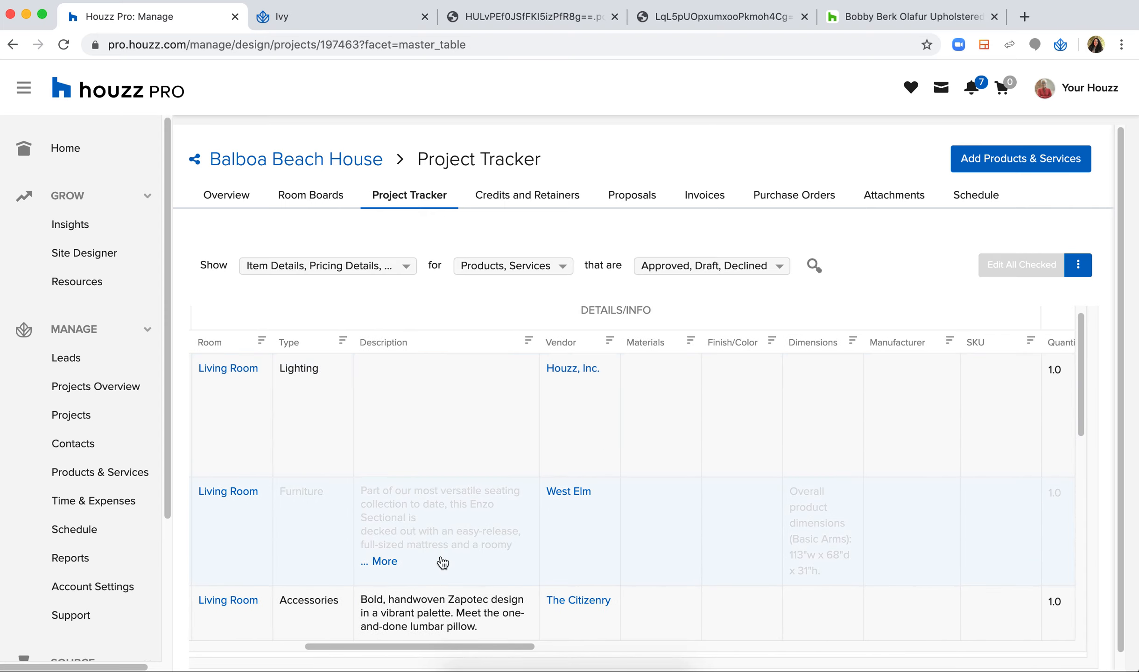
Examine the Project Tracker's pricing, accounting and ship date columns for the Living Room items
{"action": "scroll", "coordinate": [443, 560], "scroll_direction": "right", "scroll_amount": 10}
{"action": "scroll", "coordinate": [443, 562], "scroll_direction": "right", "scroll_amount": 15}
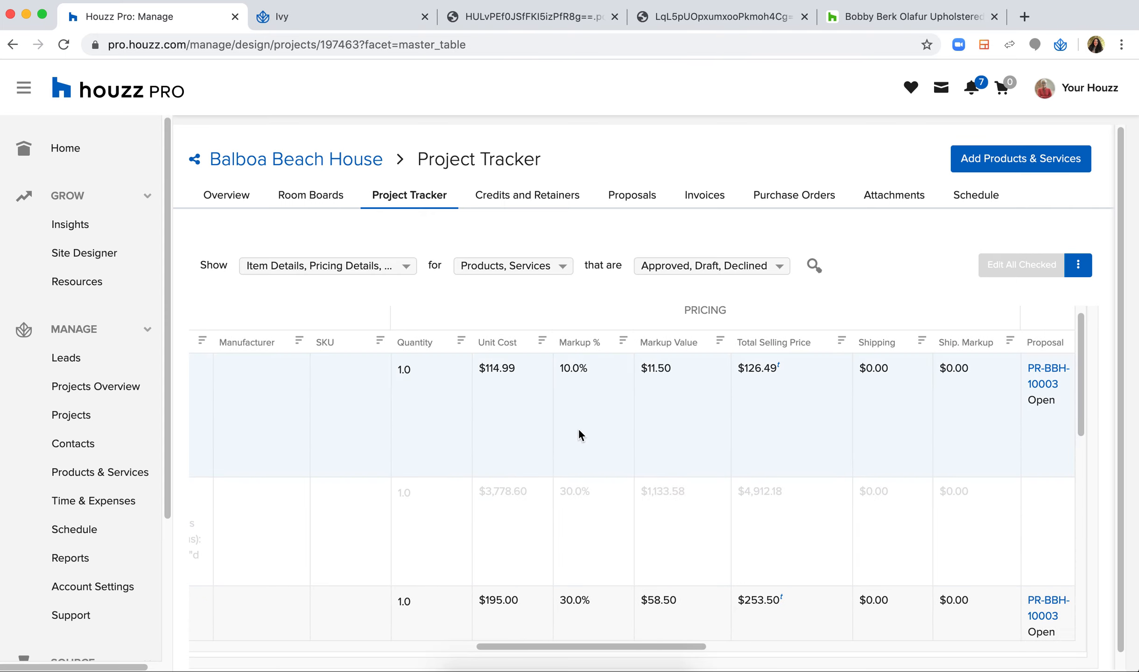
{"action": "scroll", "coordinate": [703, 362], "scroll_direction": "right", "scroll_amount": 10}
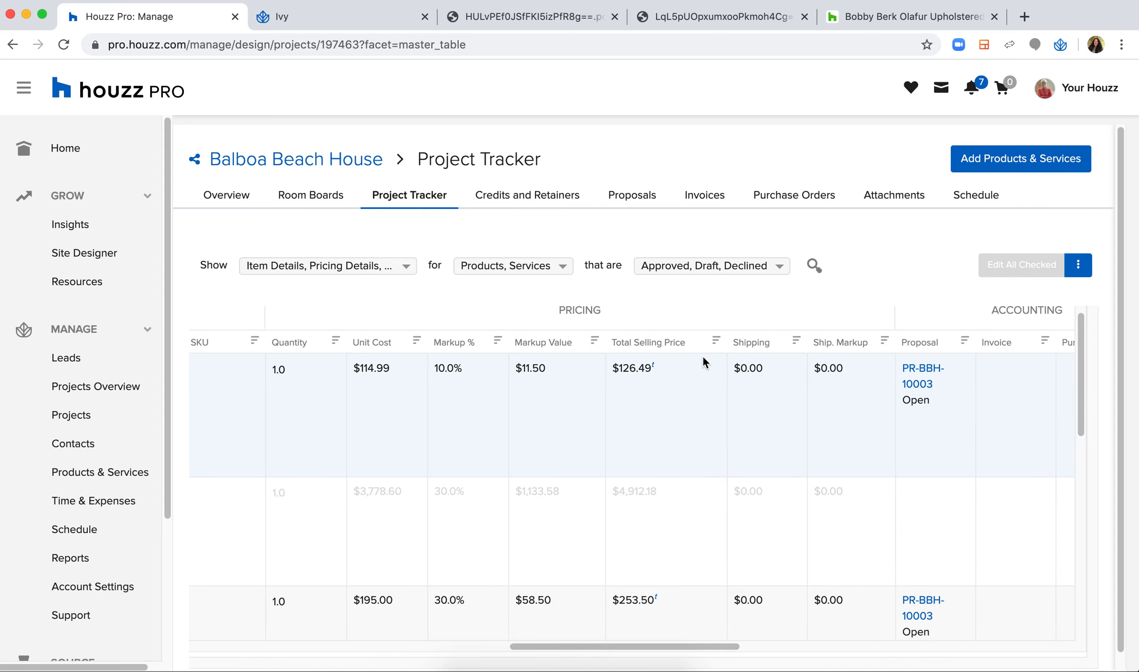
{"action": "scroll", "coordinate": [703, 355], "scroll_direction": "right", "scroll_amount": 4}
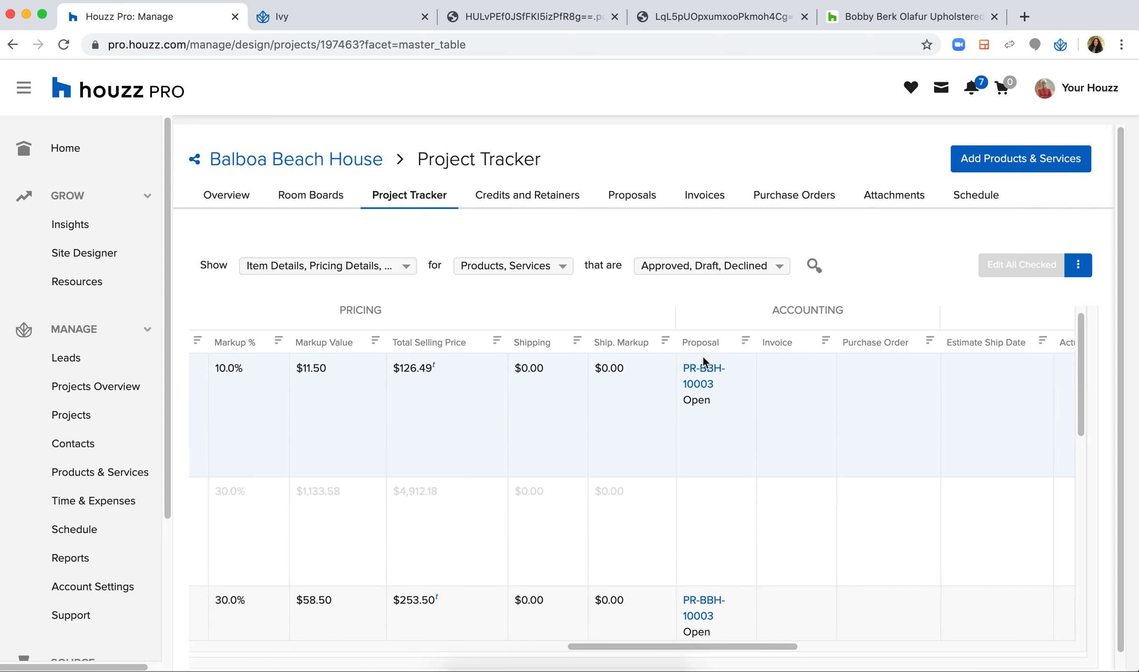
{"action": "scroll", "coordinate": [725, 395], "scroll_direction": "right", "scroll_amount": 4}
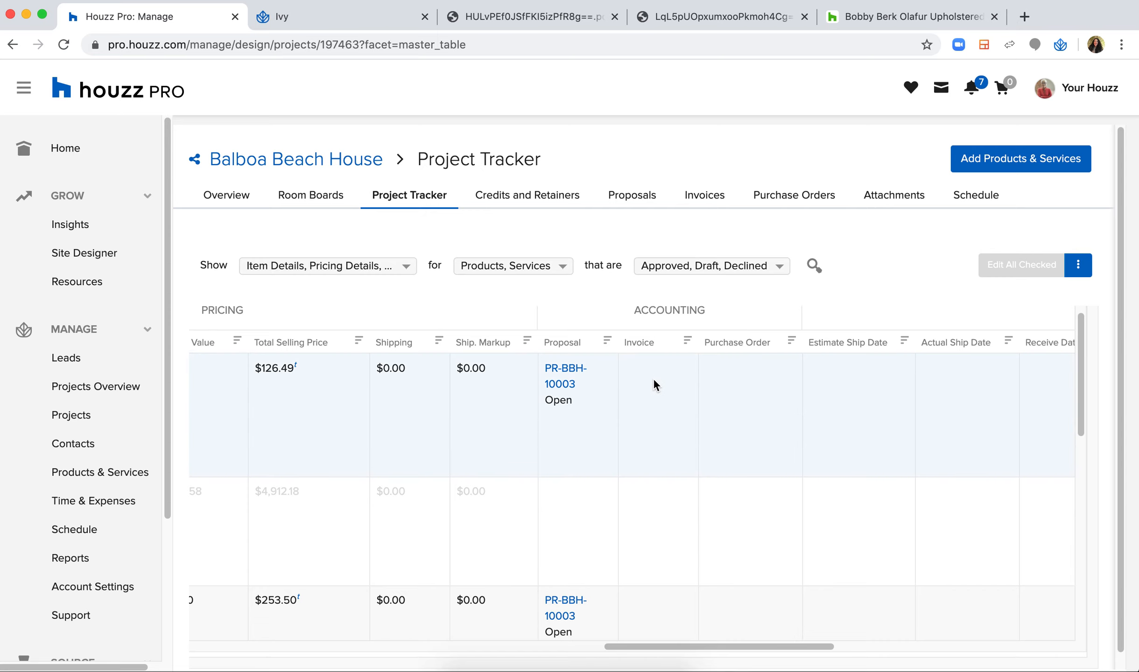
{"action": "scroll", "coordinate": [653, 378], "scroll_direction": "up", "scroll_amount": 5}
{"action": "scroll", "coordinate": [653, 378], "scroll_direction": "right", "scroll_amount": 5}
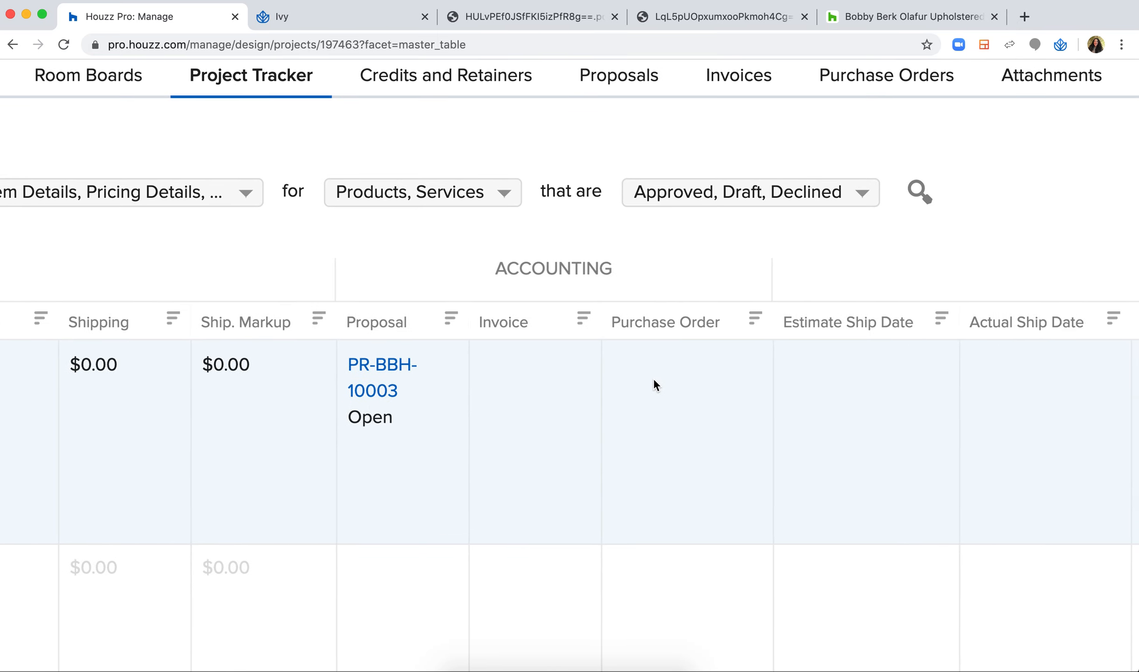
{"action": "scroll", "coordinate": [653, 383], "scroll_direction": "right", "scroll_amount": 1}
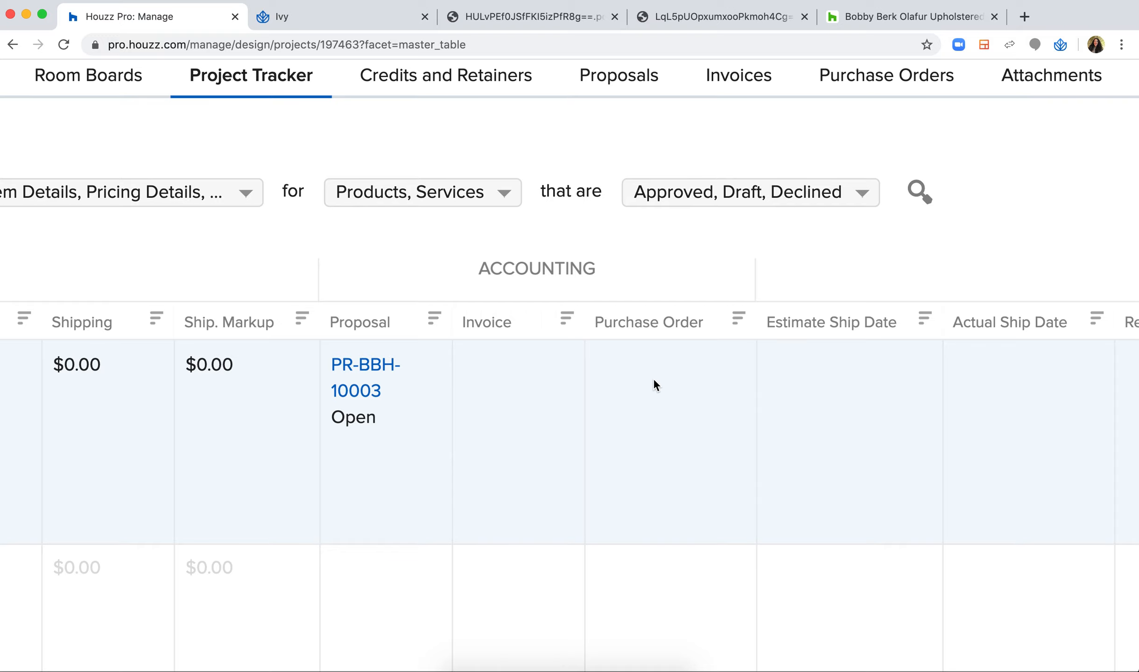
Examine the Project Tracker's schedule dates, billing and shipping addresses, side mark, notes and assignee columns
{"action": "scroll", "coordinate": [653, 381], "scroll_direction": "right", "scroll_amount": 5}
{"action": "scroll", "coordinate": [654, 380], "scroll_direction": "down", "scroll_amount": 5}
{"action": "scroll", "coordinate": [653, 384], "scroll_direction": "down", "scroll_amount": 3}
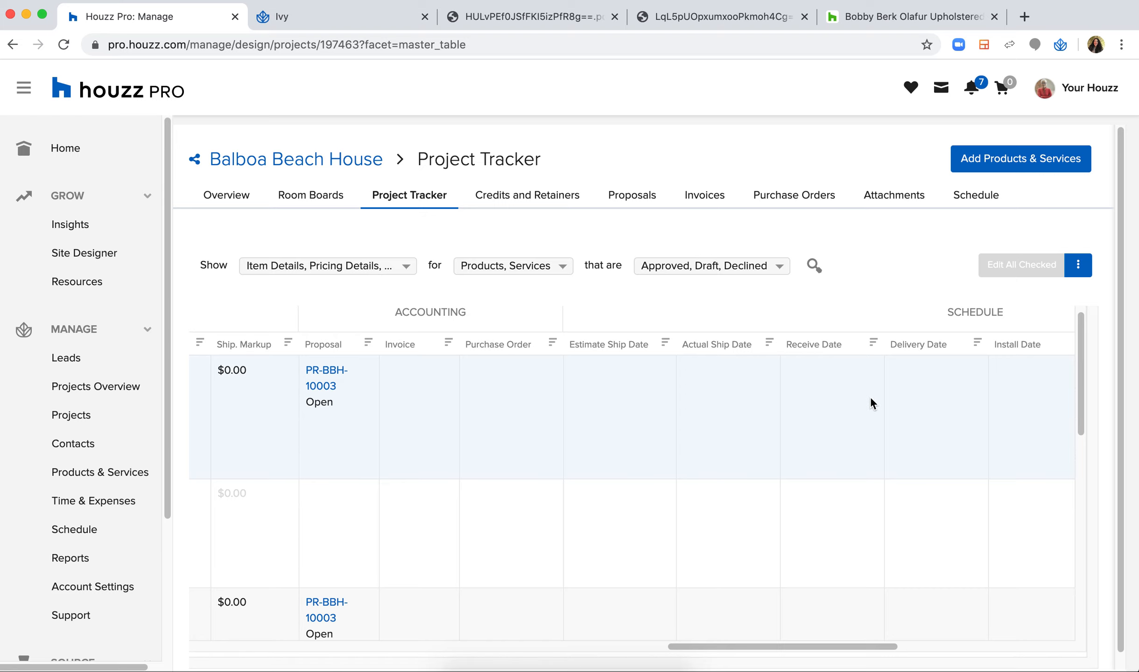
{"action": "scroll", "coordinate": [870, 402], "scroll_direction": "right", "scroll_amount": 10}
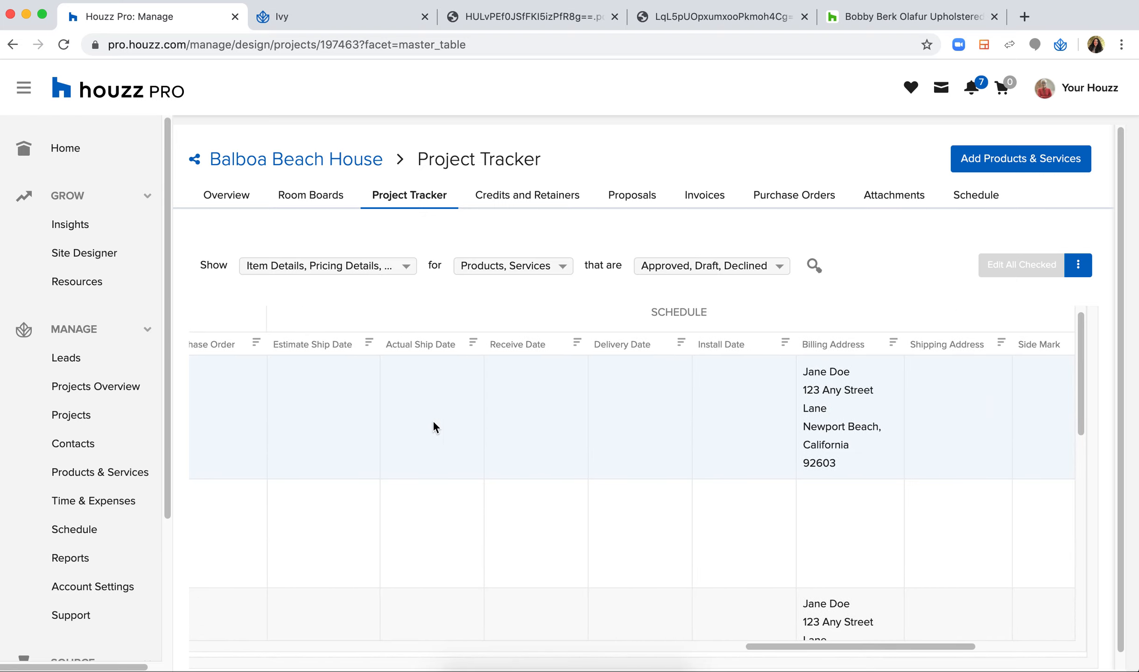
{"action": "scroll", "coordinate": [661, 423], "scroll_direction": "right", "scroll_amount": 12}
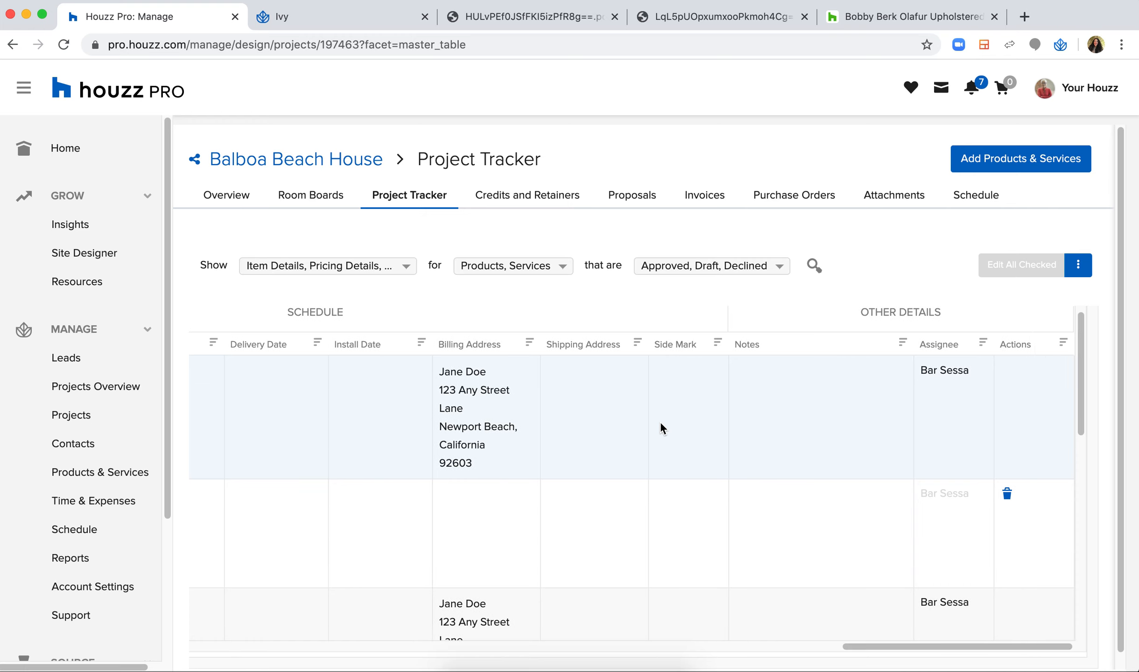
{"action": "scroll", "coordinate": [660, 423], "scroll_direction": "left", "scroll_amount": 20}
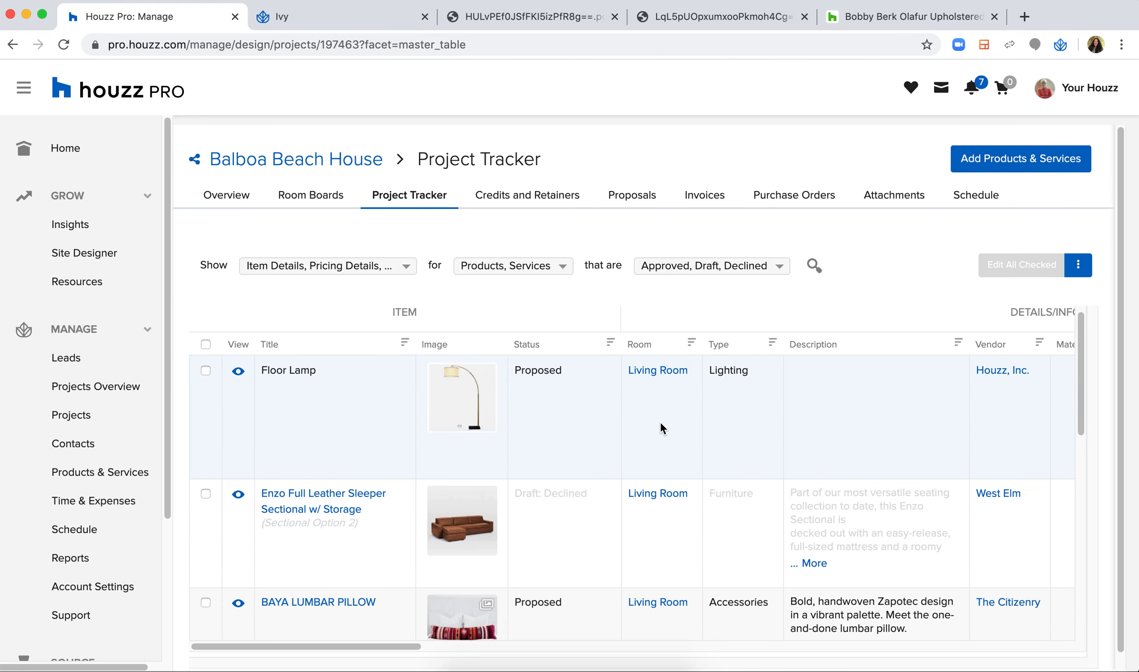
View the Floor Lamp's item details and its schedule fields, and close the item without changes
{"action": "left_click", "coordinate": [238, 374]}
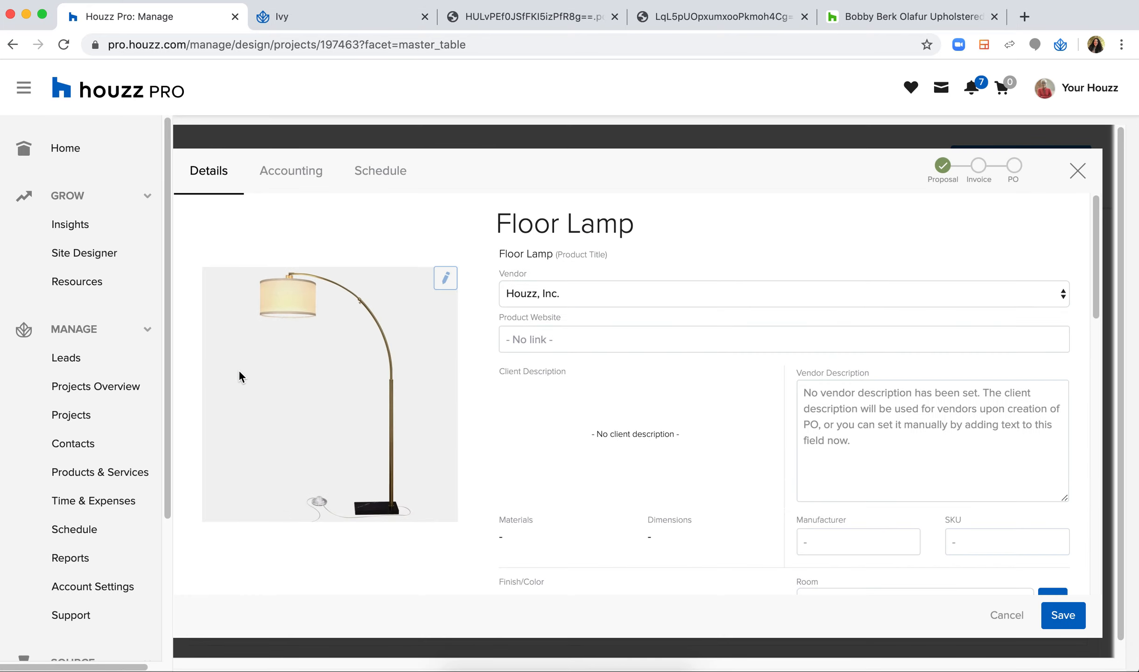
{"action": "left_click", "coordinate": [376, 170]}
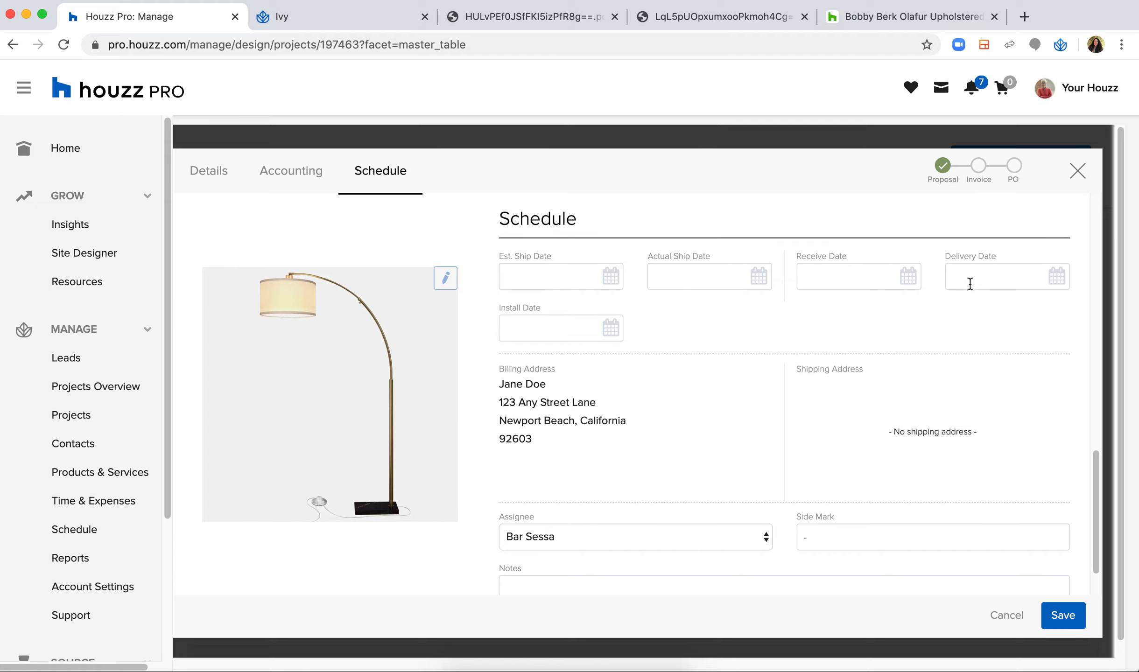
{"action": "left_click", "coordinate": [1078, 171]}
Check the bulk-edit fields for the Floor Lamp and BAYA LUMBAR PILLOW together, closing without saving and clearing the selection
{"action": "left_click", "coordinate": [205, 370]}
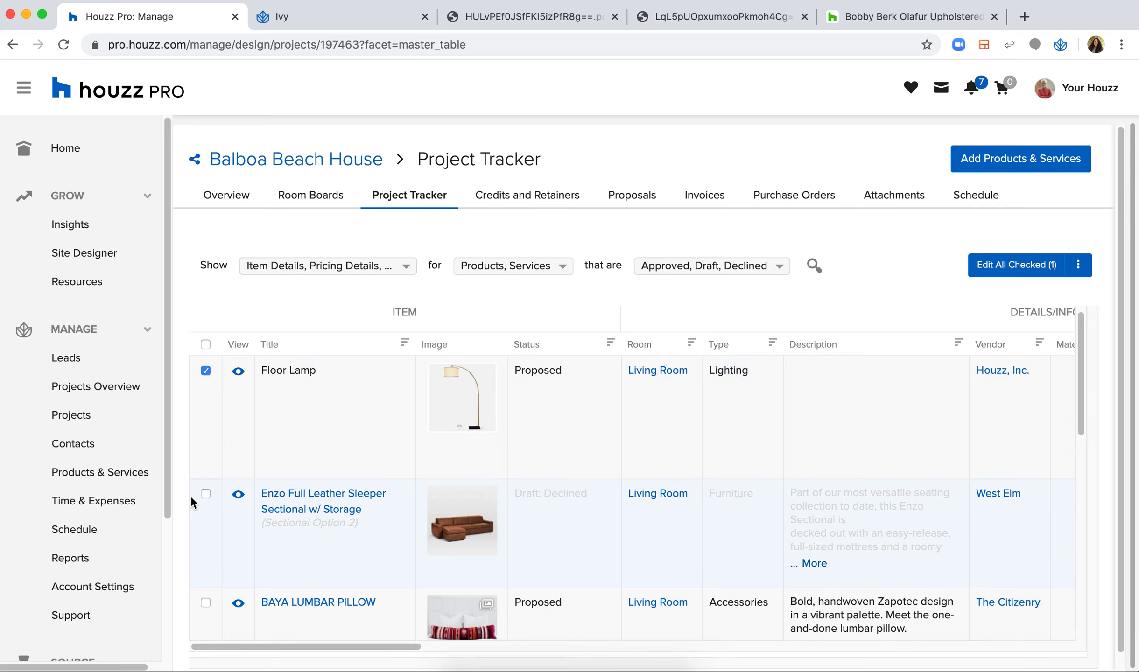
{"action": "left_click", "coordinate": [205, 494]}
{"action": "left_click", "coordinate": [205, 602]}
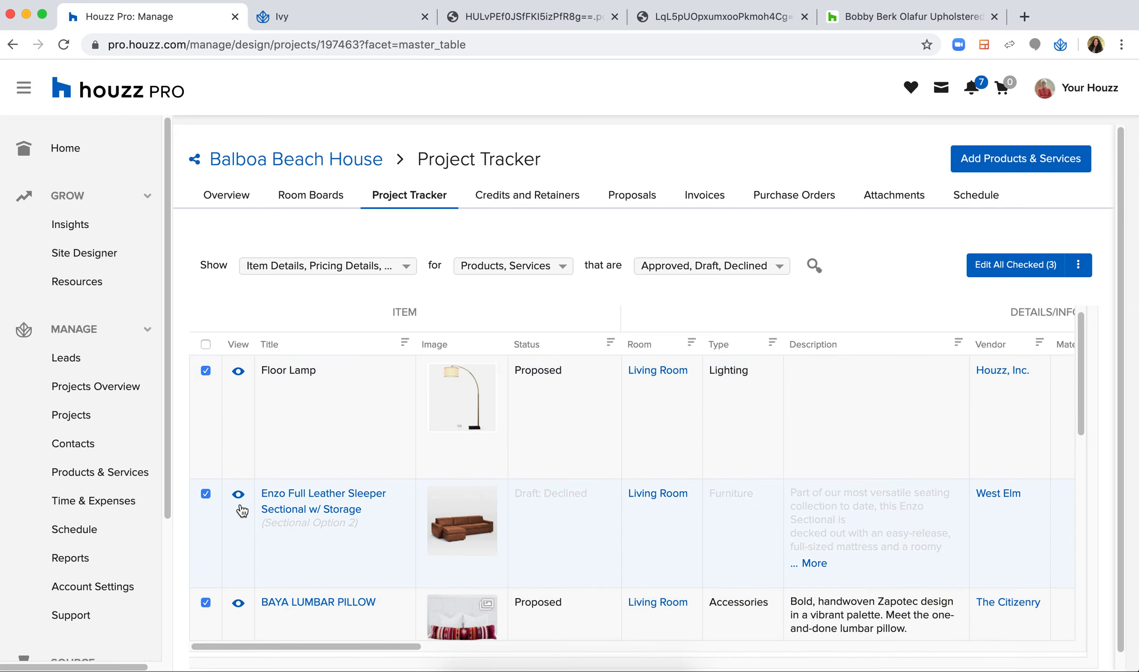
{"action": "left_click", "coordinate": [205, 493]}
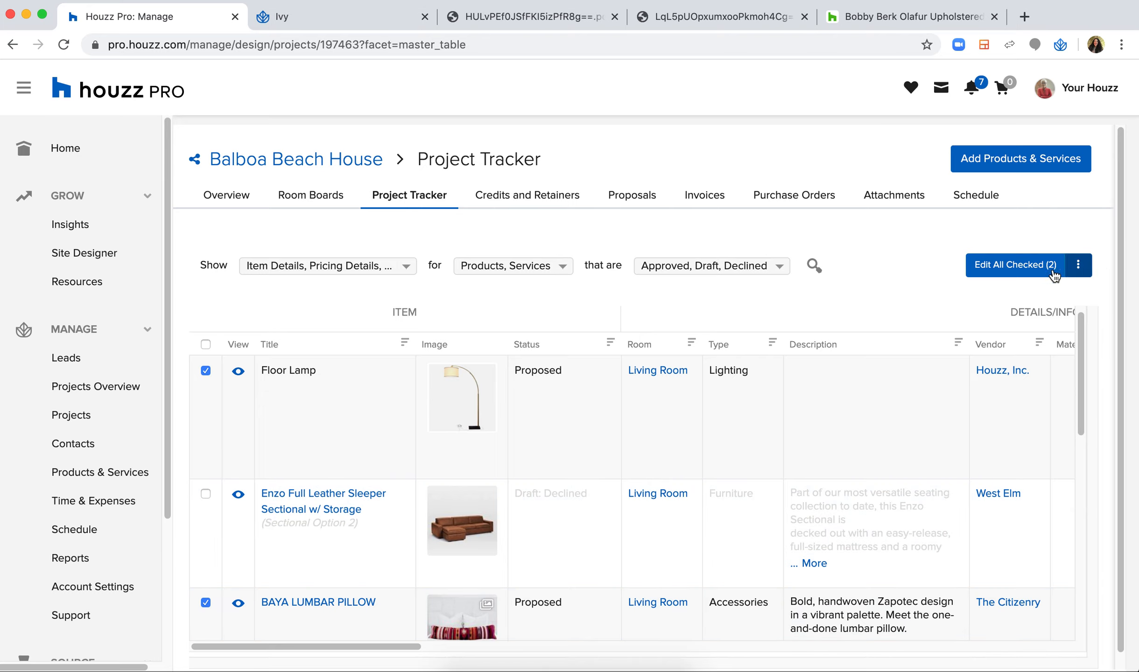
{"action": "left_click", "coordinate": [1004, 271]}
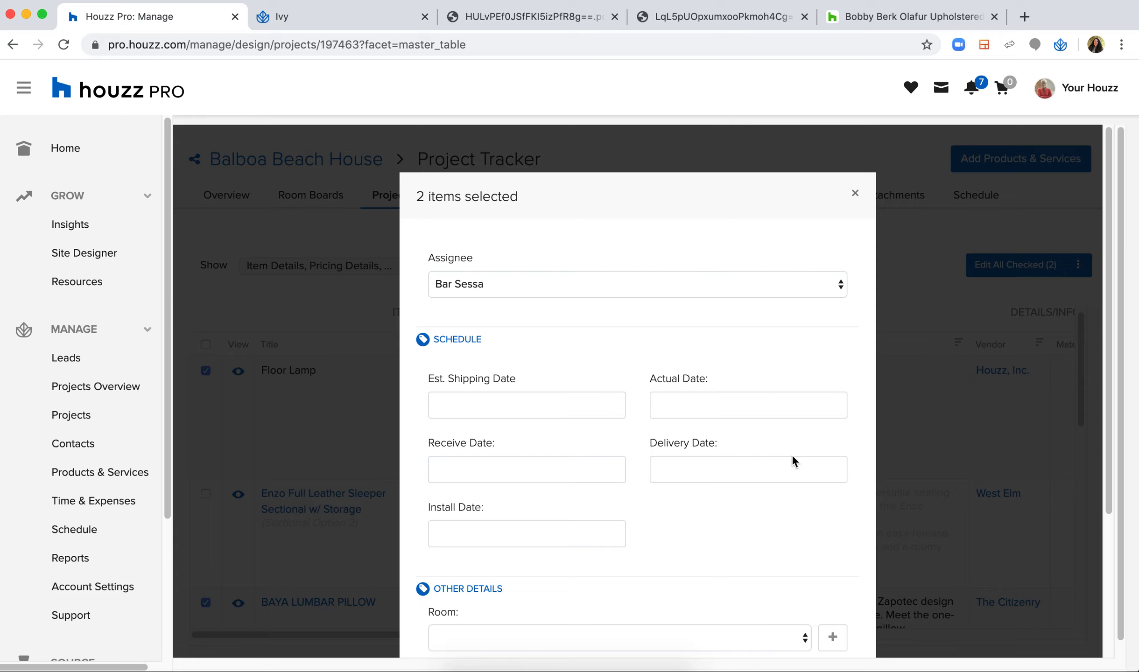
{"action": "scroll", "coordinate": [695, 441], "scroll_direction": "down", "scroll_amount": 5}
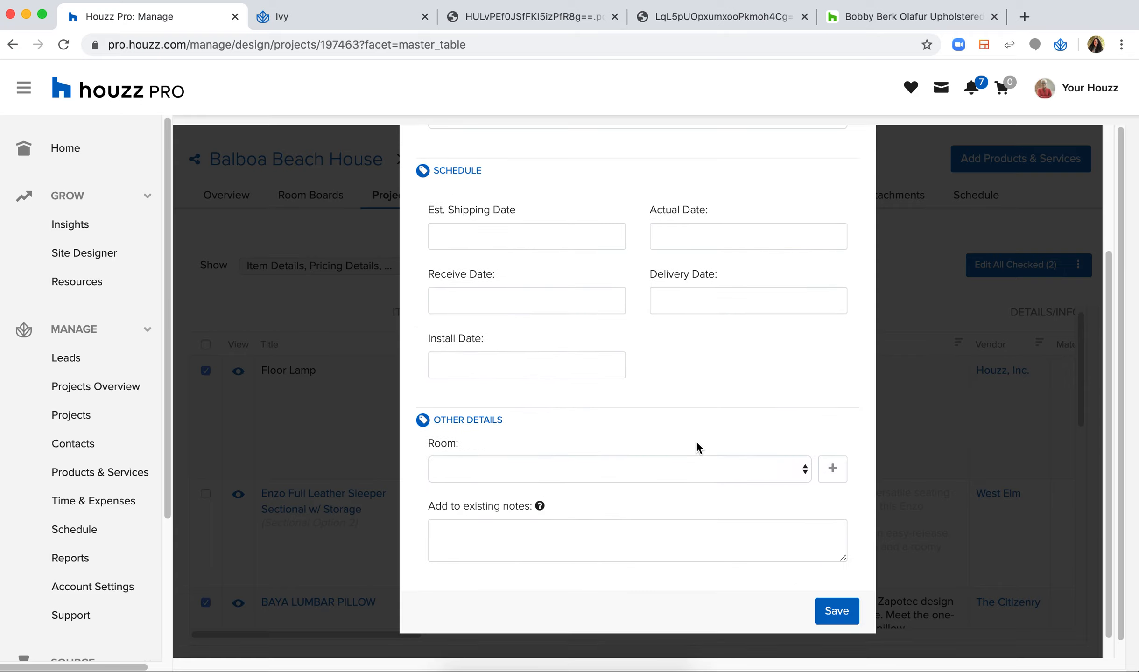
{"action": "scroll", "coordinate": [696, 440], "scroll_direction": "up", "scroll_amount": 5}
{"action": "left_click", "coordinate": [858, 196]}
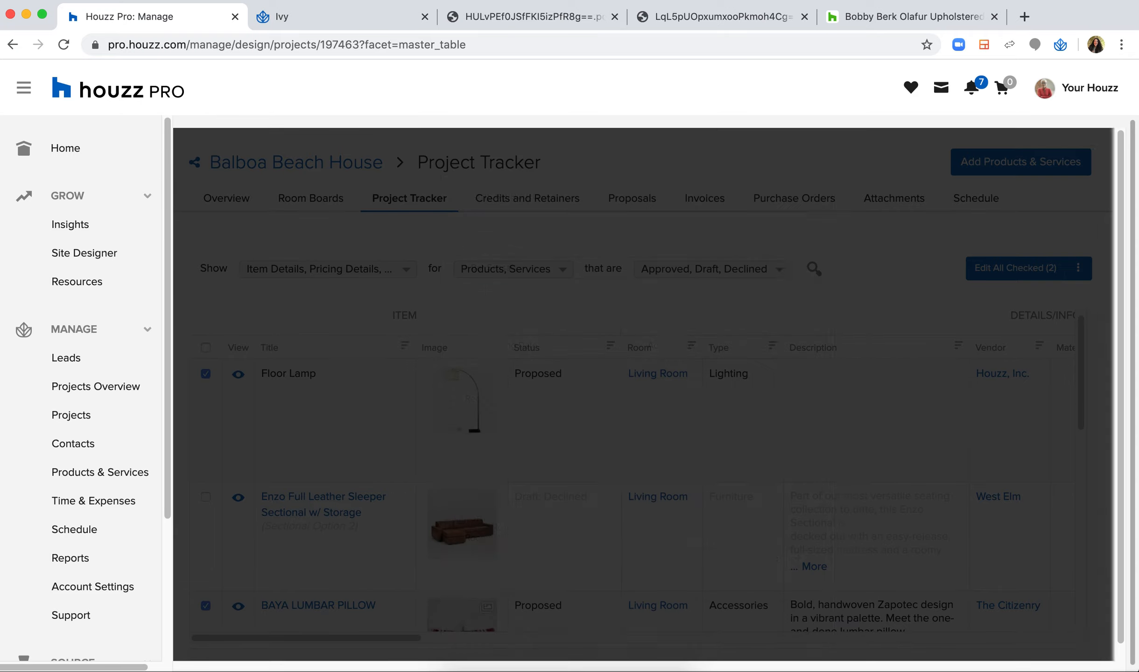
{"action": "left_click", "coordinate": [205, 373]}
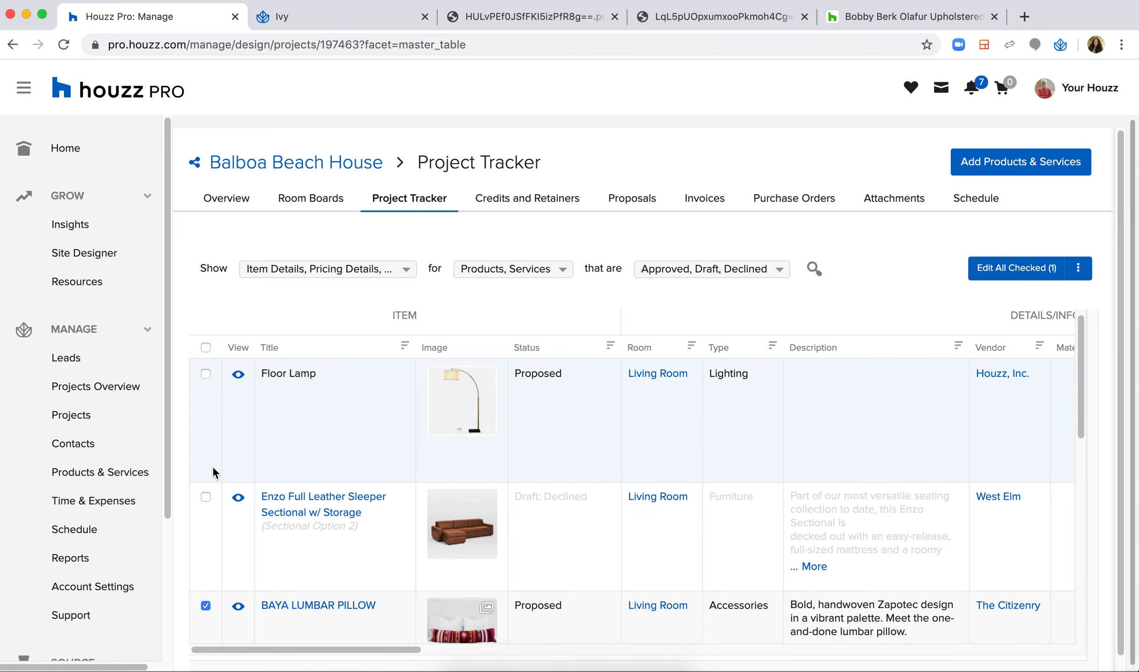
{"action": "left_click", "coordinate": [205, 605]}
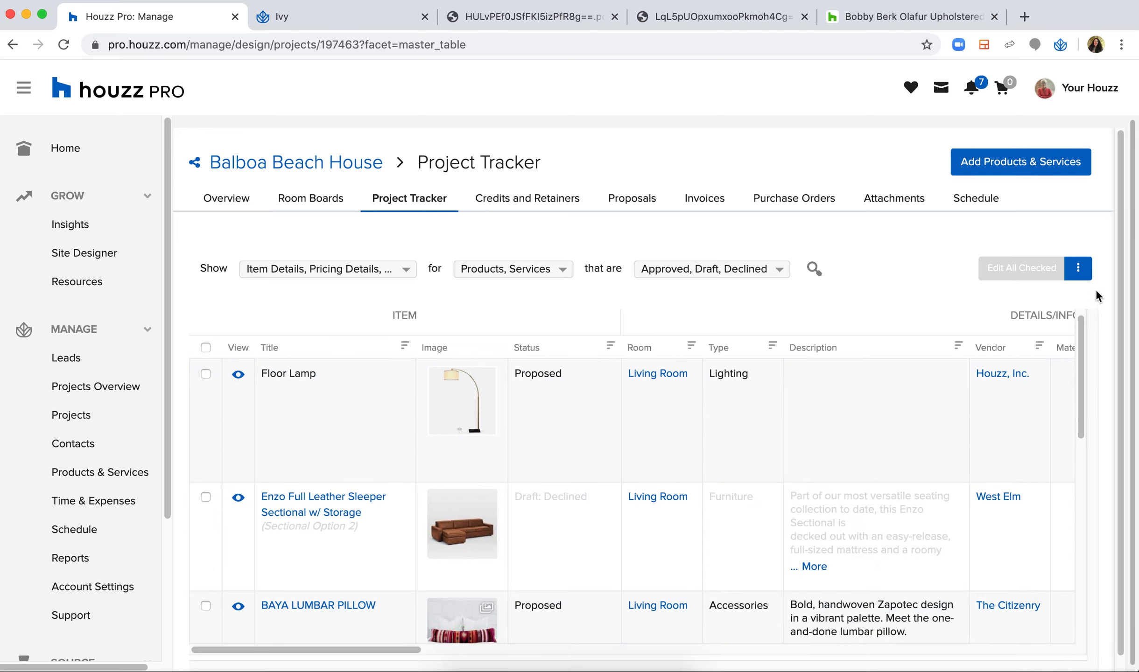
Review the Custom field choices for downloading the Project Tracker as Excel, from item details to assignee
{"action": "left_click", "coordinate": [1079, 273]}
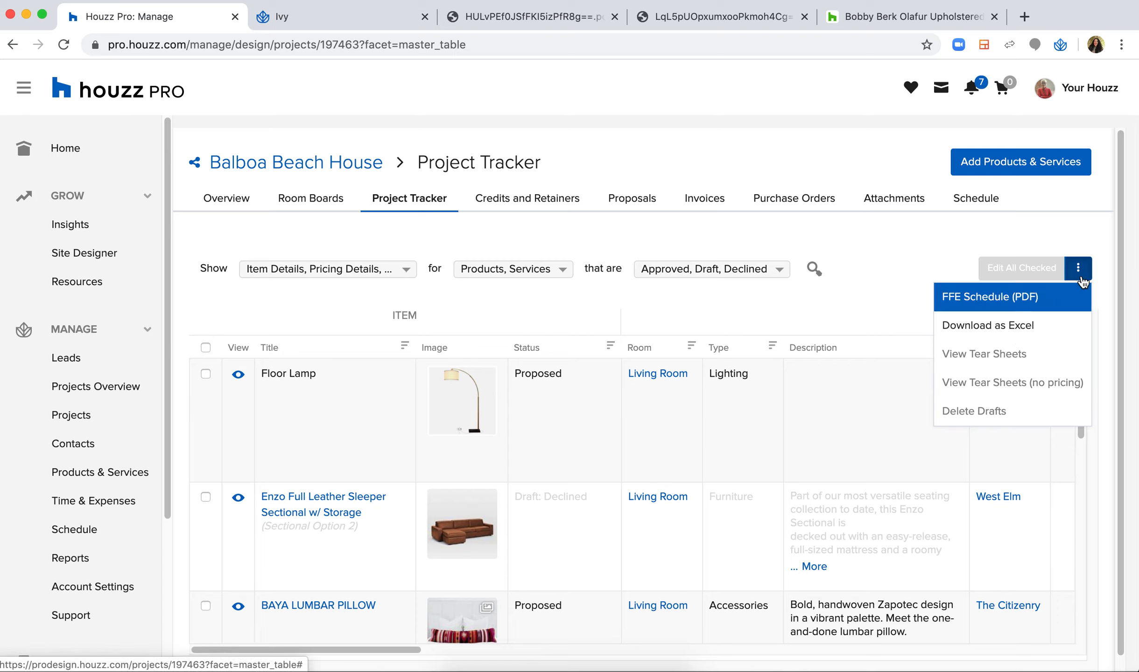
{"action": "left_click", "coordinate": [1086, 270]}
{"action": "left_click", "coordinate": [1080, 267]}
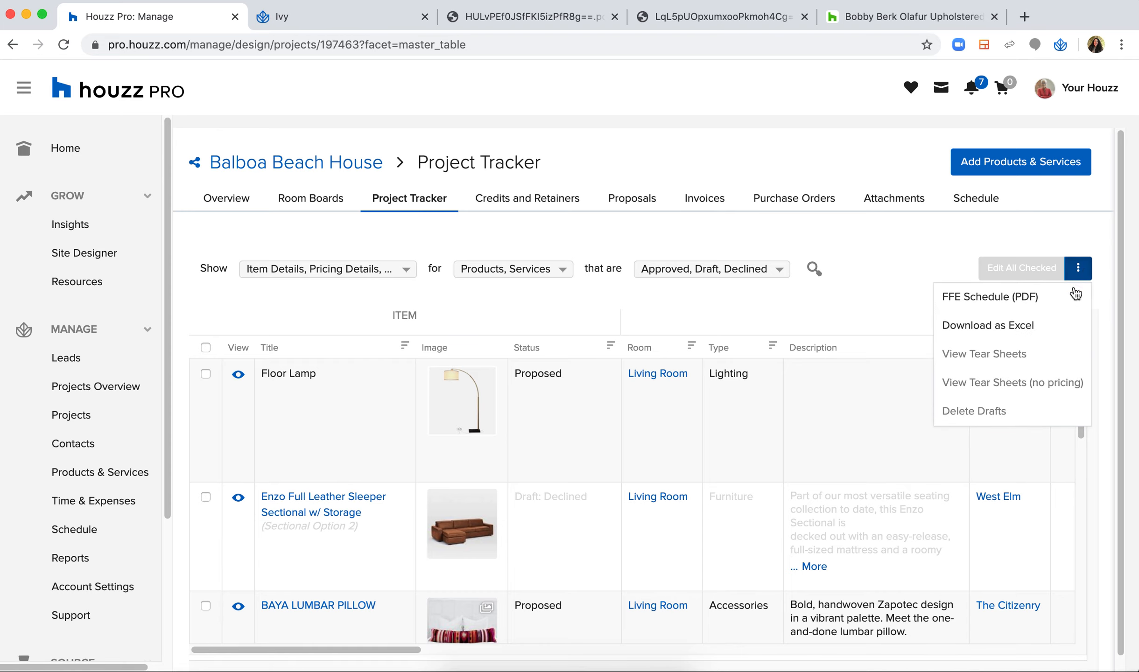
{"action": "left_click", "coordinate": [1043, 329]}
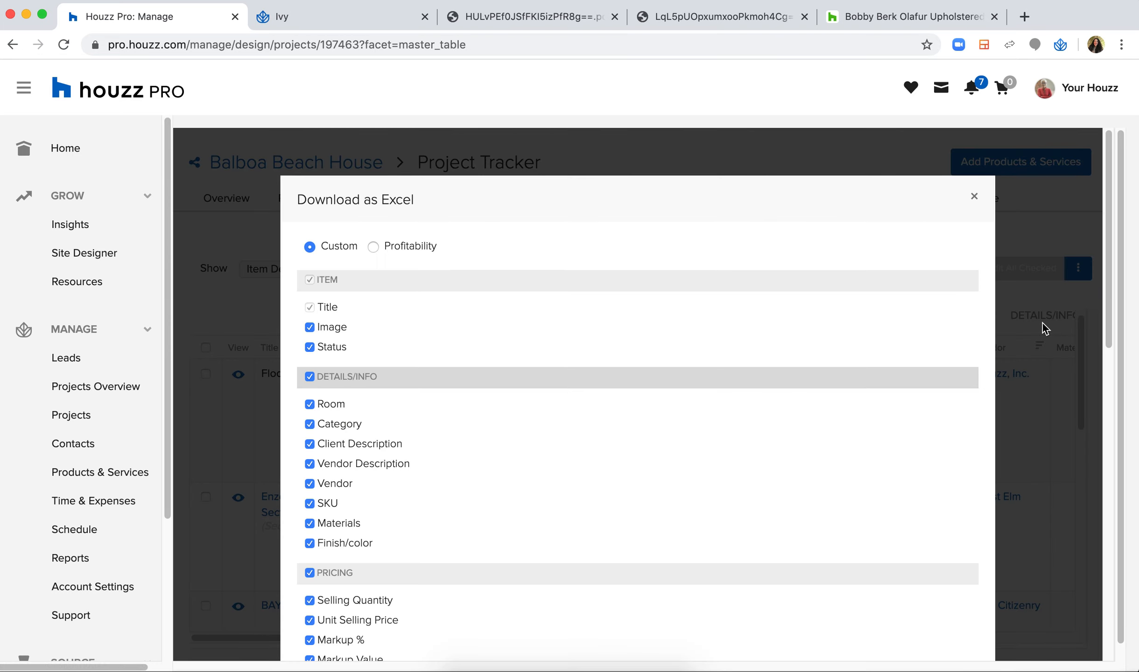
{"action": "scroll", "coordinate": [564, 438], "scroll_direction": "down", "scroll_amount": 5}
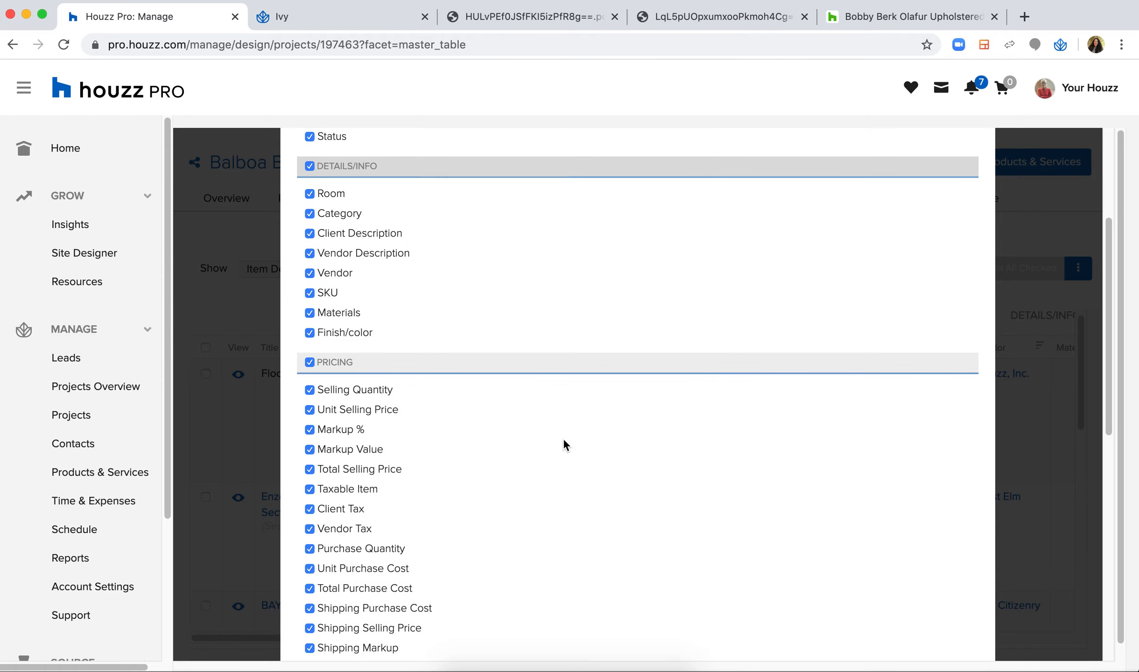
{"action": "scroll", "coordinate": [563, 444], "scroll_direction": "down", "scroll_amount": 10}
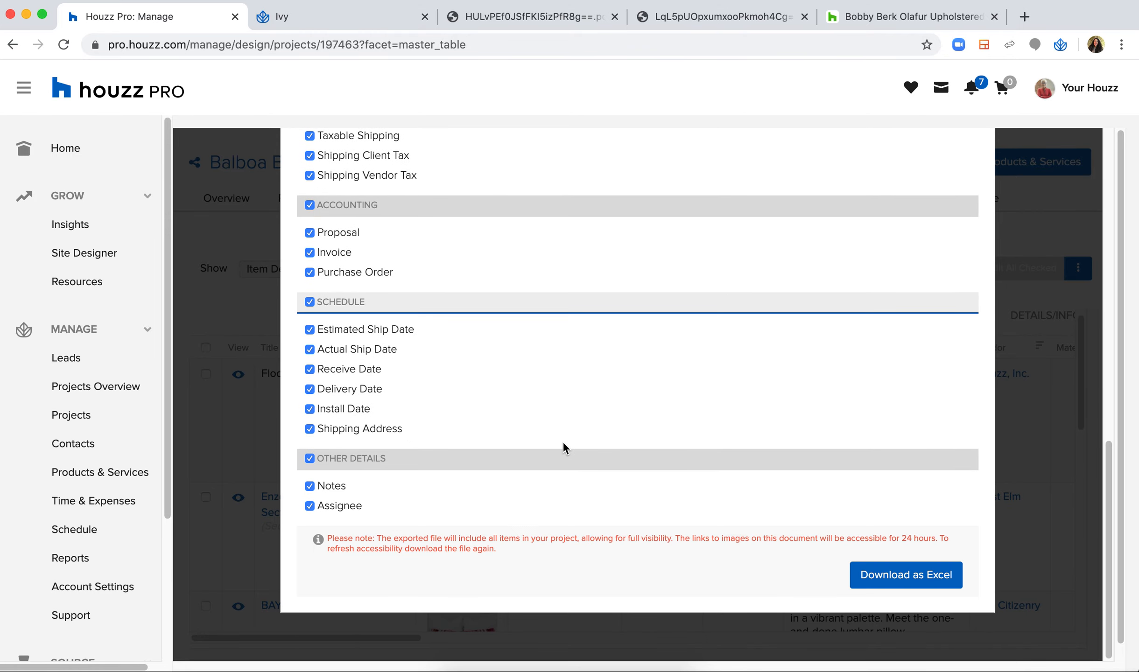
{"action": "scroll", "coordinate": [562, 442], "scroll_direction": "up", "scroll_amount": 10}
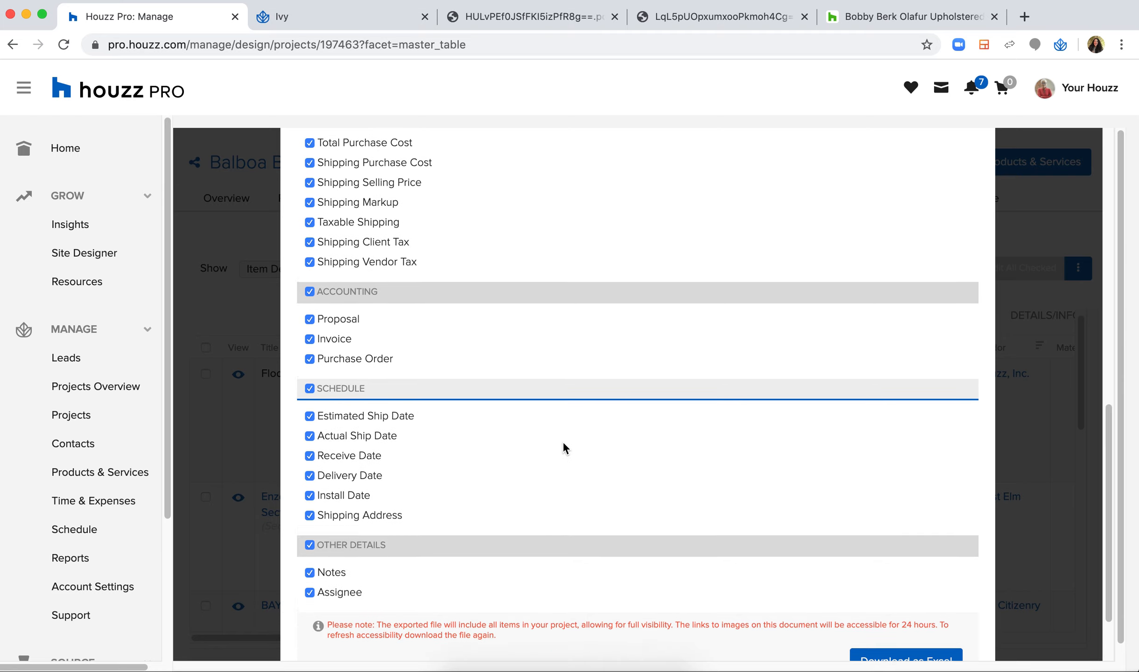
{"action": "scroll", "coordinate": [456, 506], "scroll_direction": "up", "scroll_amount": 5}
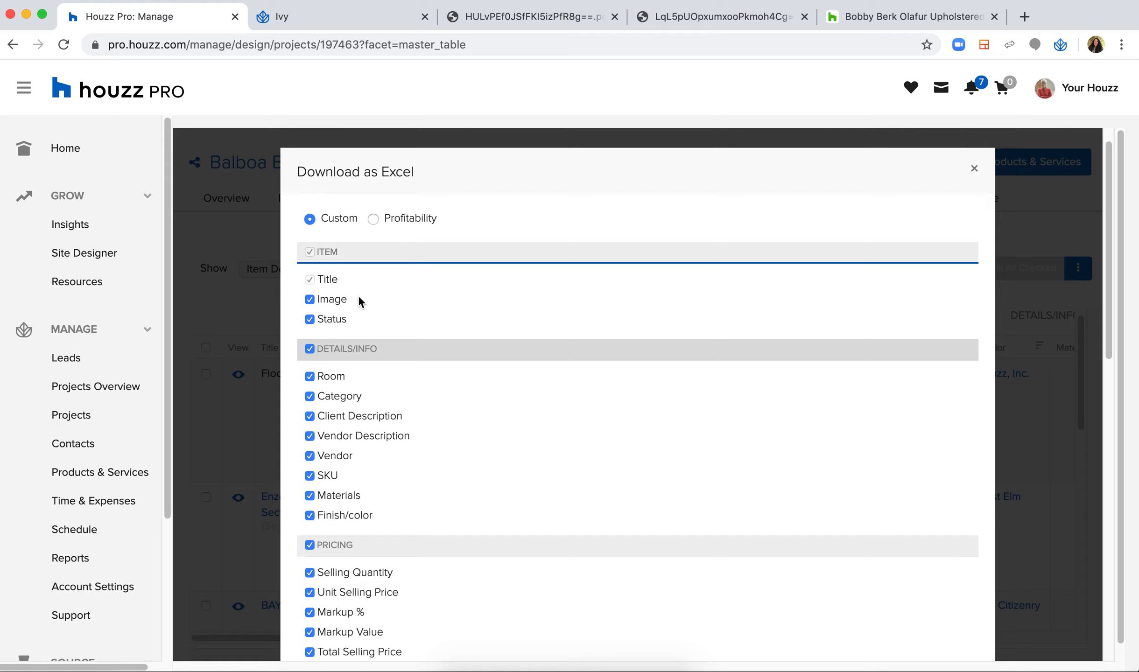
Check which fields the Profitability version of the Excel download includes, and close the export options without downloading
{"action": "left_click", "coordinate": [373, 219]}
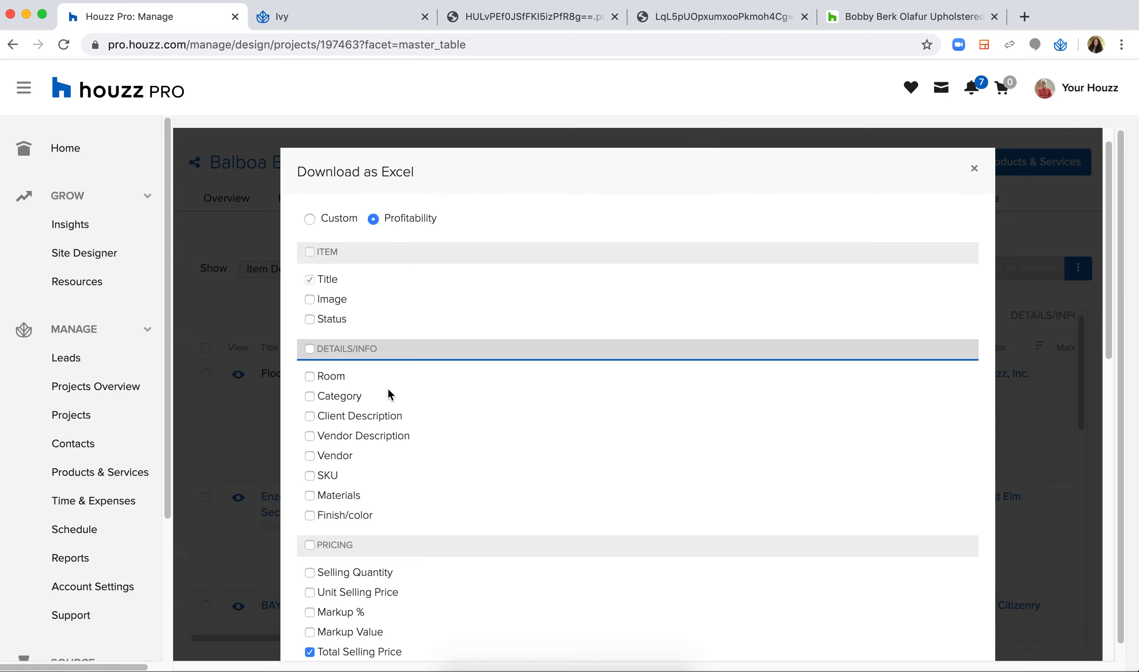
{"action": "scroll", "coordinate": [387, 387], "scroll_direction": "down", "scroll_amount": 8}
{"action": "scroll", "coordinate": [387, 385], "scroll_direction": "down", "scroll_amount": 5}
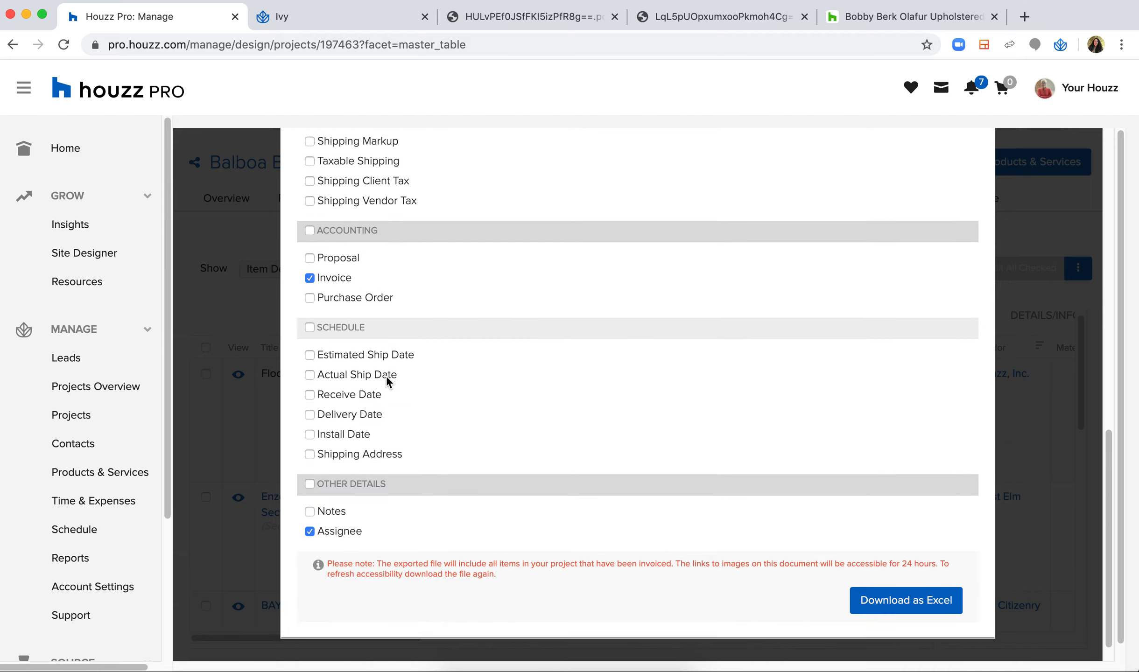
{"action": "scroll", "coordinate": [386, 375], "scroll_direction": "up", "scroll_amount": 15}
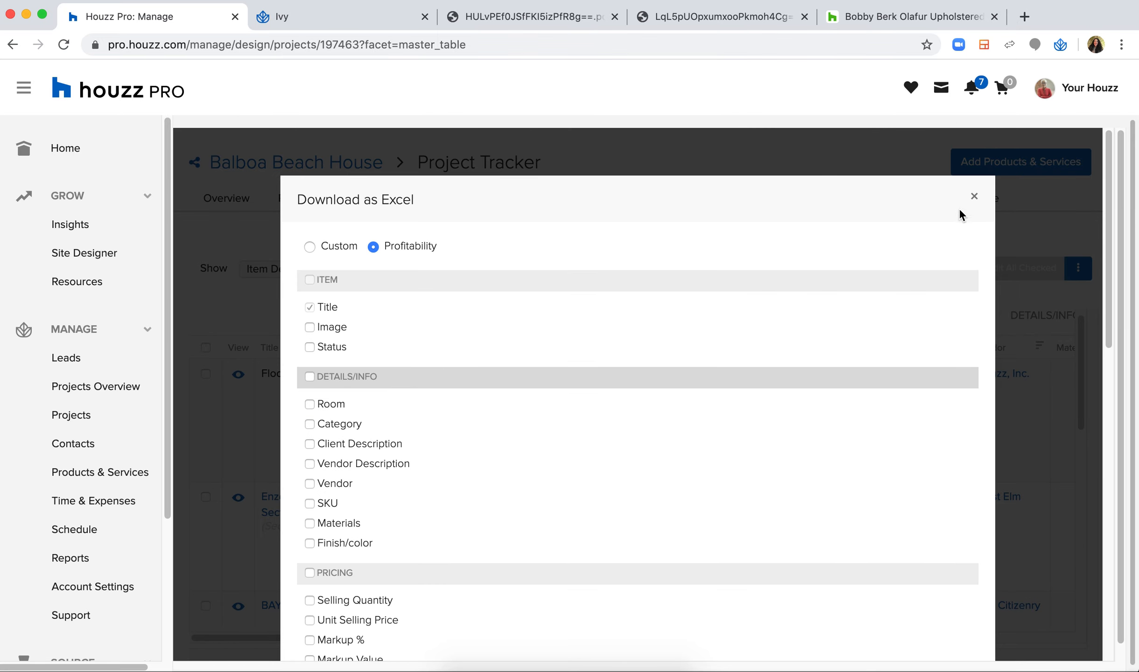
{"action": "left_click", "coordinate": [974, 196]}
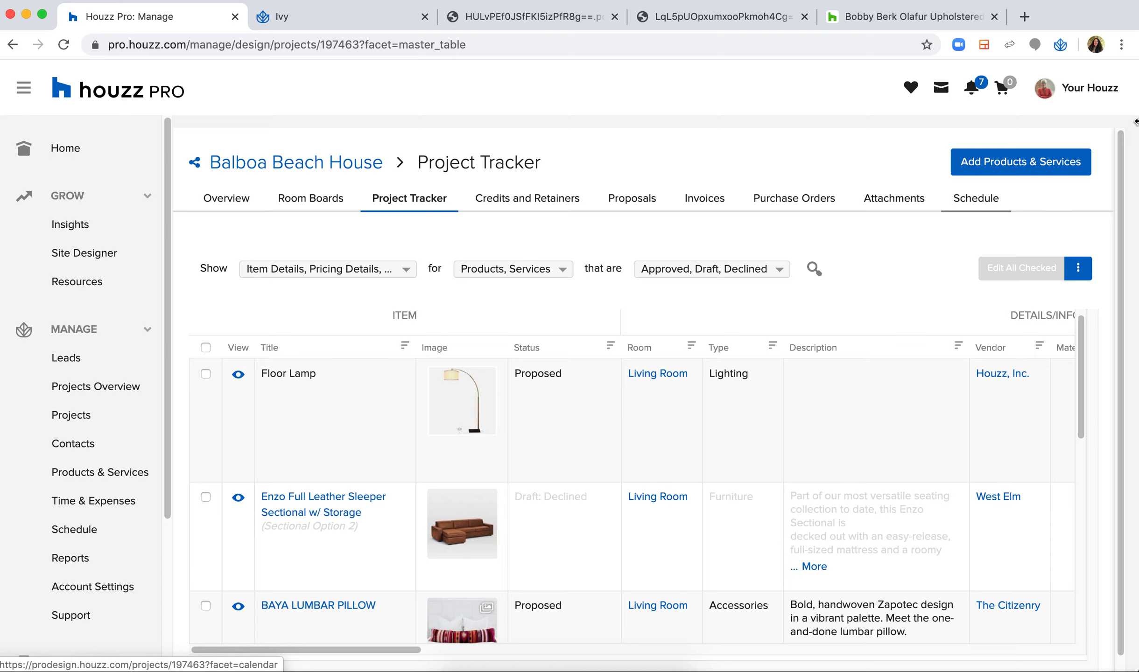
Start an FFE Schedule PDF export and include the available Details/Info fields, such as Client Description, Vendor and SKU
{"action": "left_click", "coordinate": [1079, 268]}
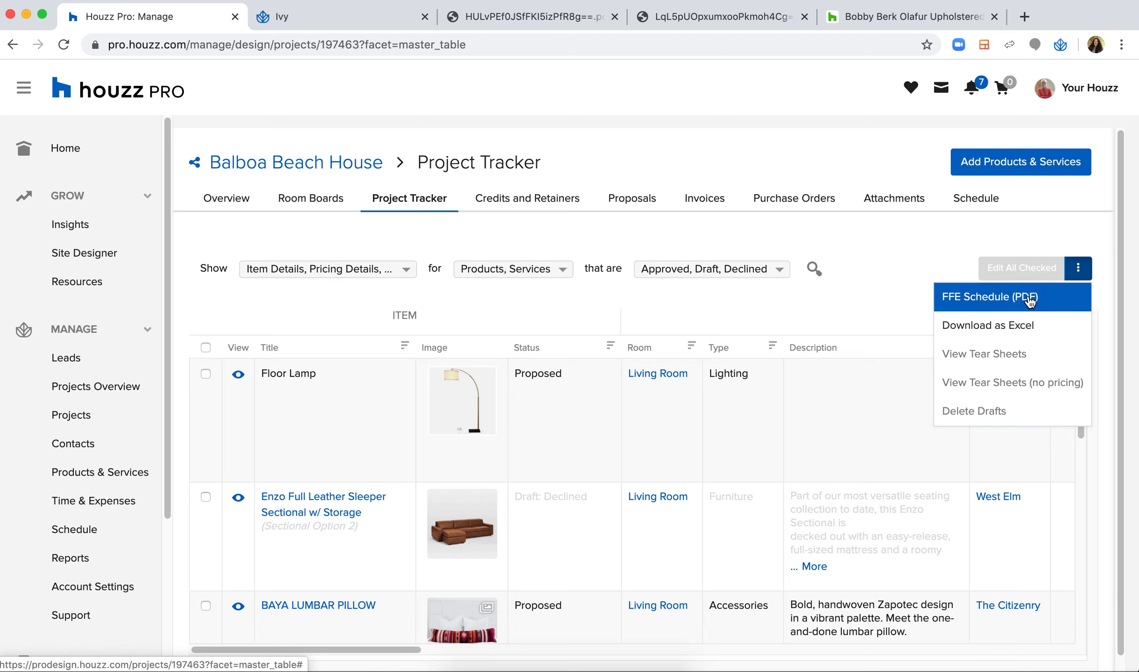
{"action": "left_click", "coordinate": [996, 296]}
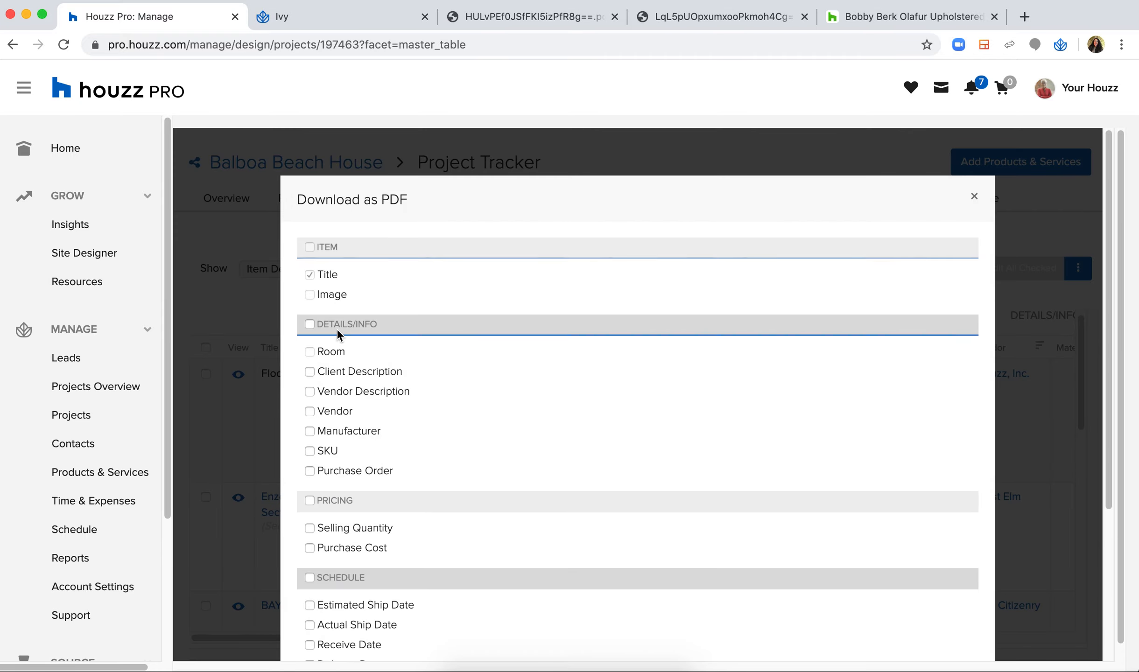
{"action": "scroll", "coordinate": [336, 328], "scroll_direction": "up", "scroll_amount": 5}
{"action": "scroll", "coordinate": [337, 328], "scroll_direction": "down", "scroll_amount": 1}
{"action": "scroll", "coordinate": [337, 329], "scroll_direction": "down", "scroll_amount": 2}
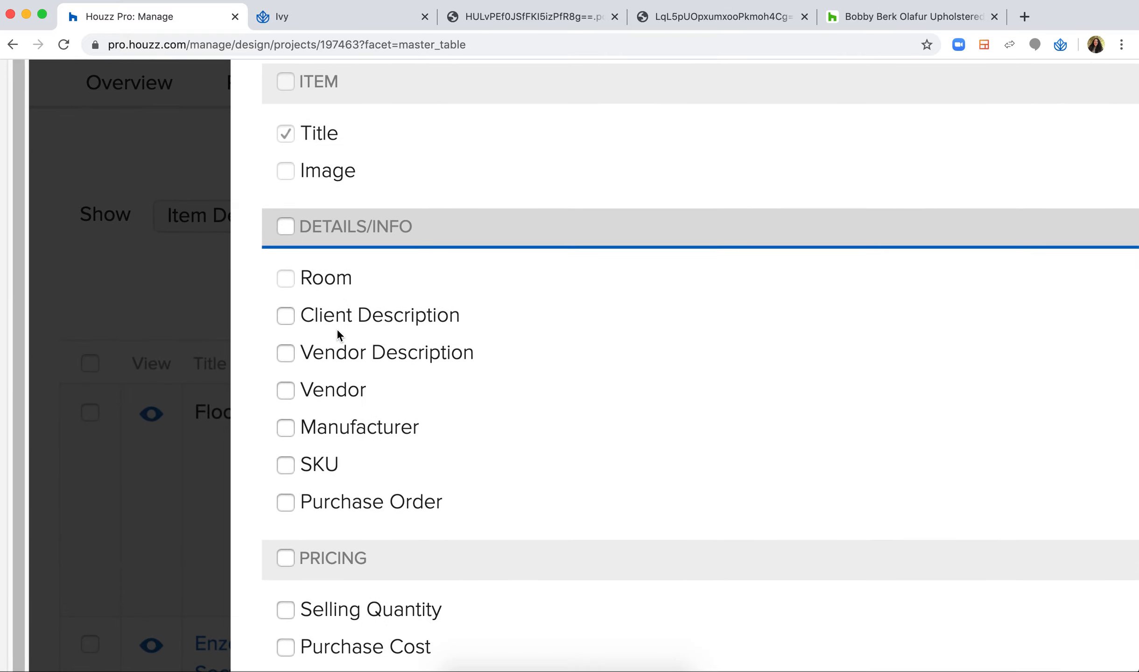
{"action": "left_click", "coordinate": [284, 229]}
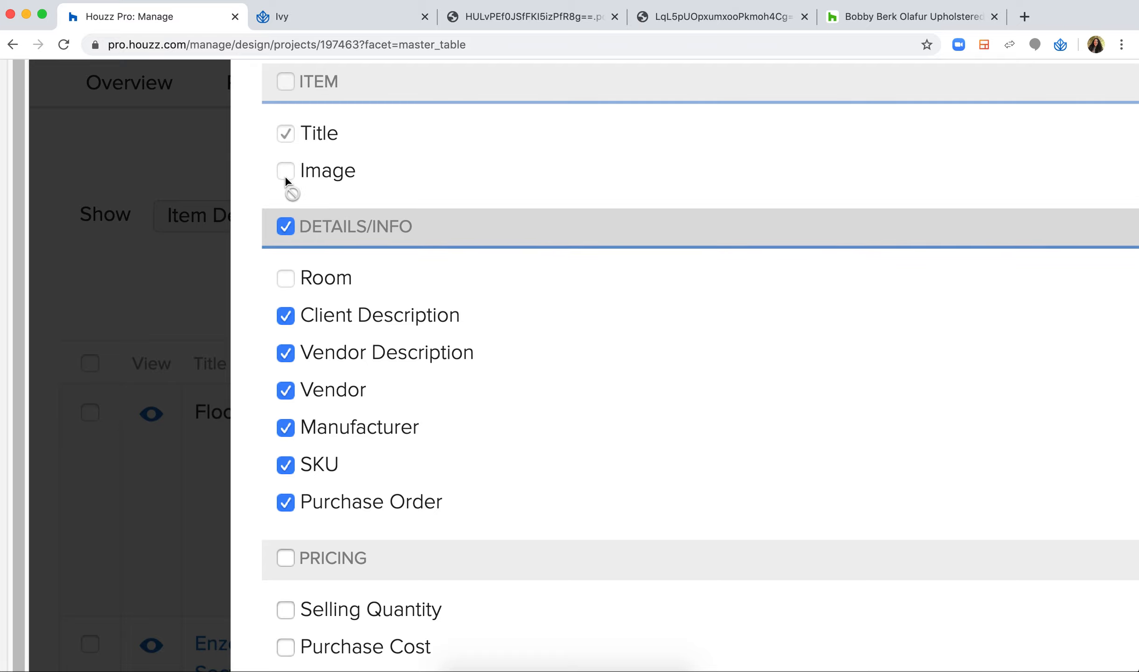
{"action": "scroll", "coordinate": [291, 259], "scroll_direction": "down", "scroll_amount": 1}
{"action": "scroll", "coordinate": [291, 243], "scroll_direction": "up", "scroll_amount": 3}
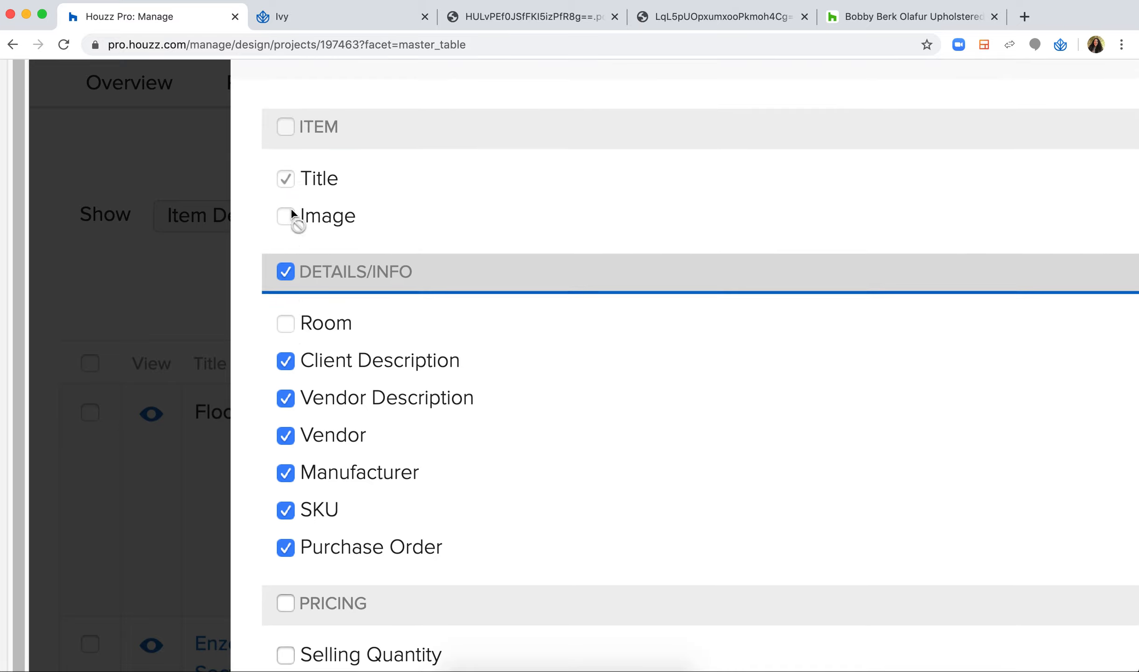
Include all Pricing, Schedule and Other Details fields in the FFE Schedule and generate the PDF
{"action": "scroll", "coordinate": [286, 296], "scroll_direction": "down", "scroll_amount": 10}
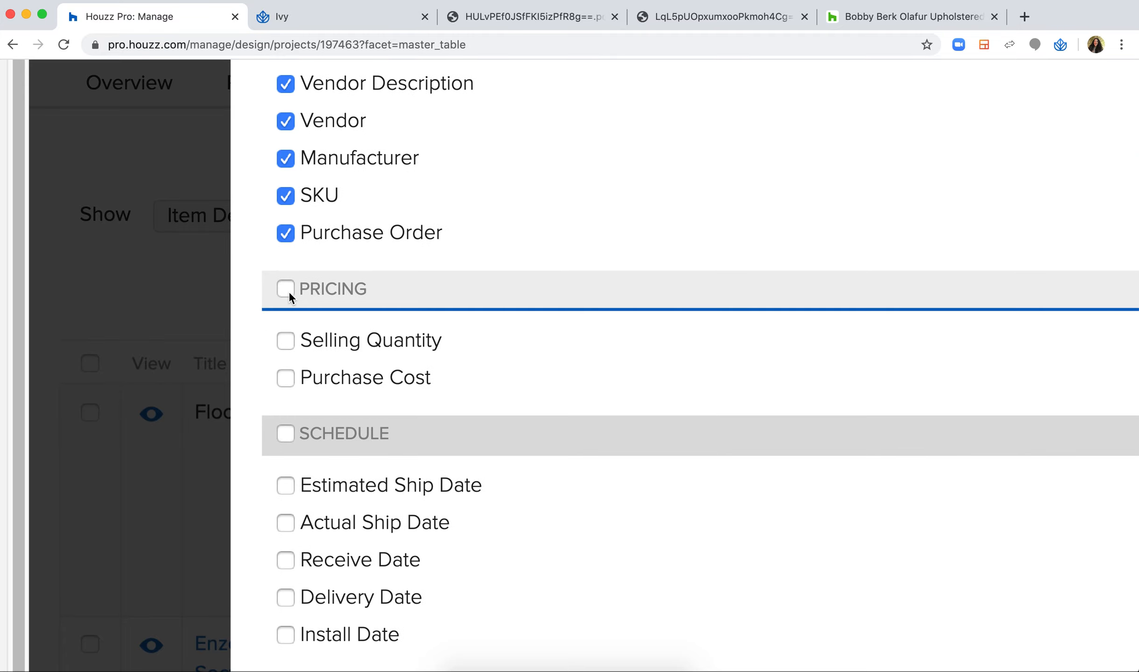
{"action": "left_click", "coordinate": [287, 290]}
{"action": "scroll", "coordinate": [292, 420], "scroll_direction": "down", "scroll_amount": 1}
{"action": "left_click", "coordinate": [285, 406]}
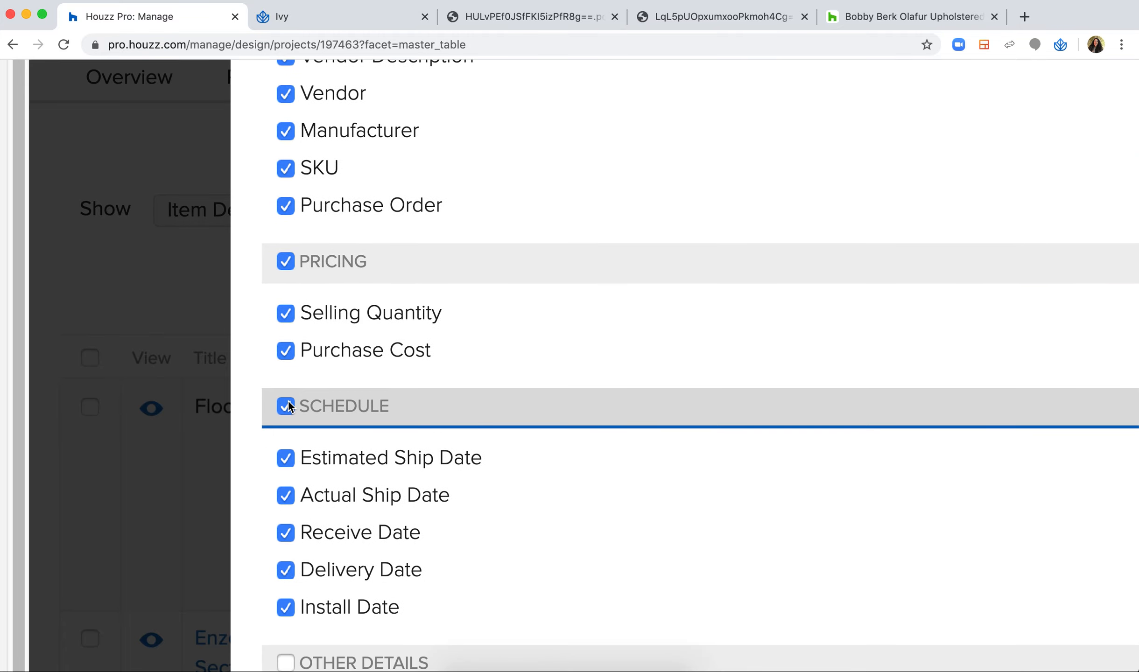
{"action": "key", "text": "super+minus"}
{"action": "key", "text": "super+minus"}
{"action": "key", "text": "super+minus"}
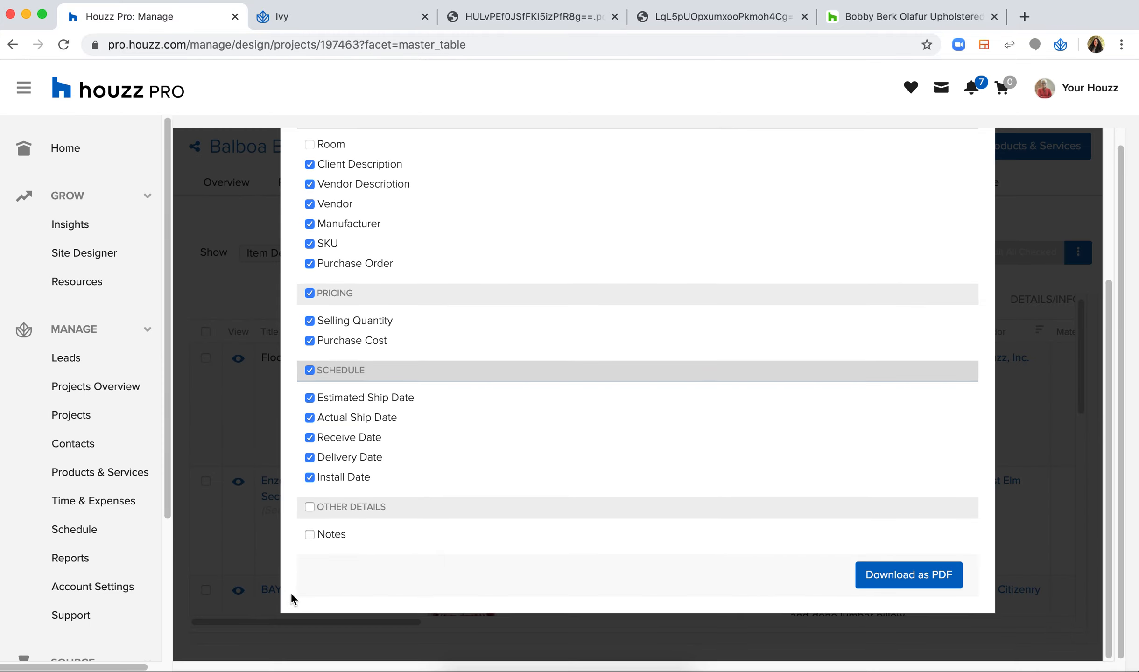
{"action": "left_click", "coordinate": [309, 506]}
{"action": "scroll", "coordinate": [498, 452], "scroll_direction": "up", "scroll_amount": 2}
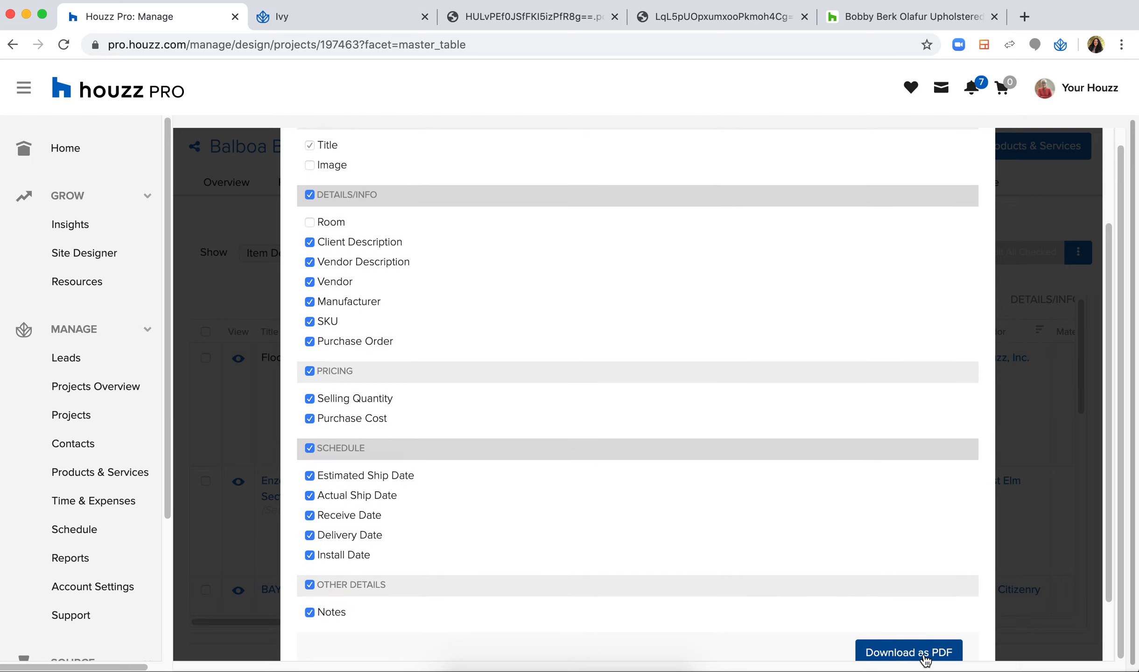
{"action": "left_click", "coordinate": [924, 654]}
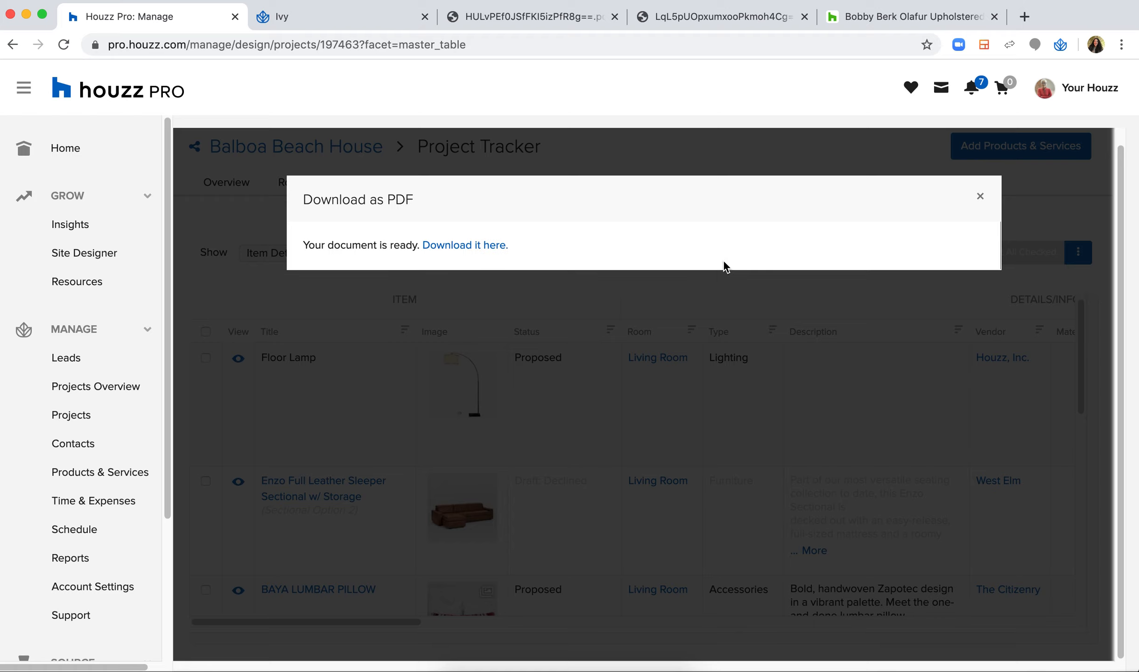
Open the generated FFE Schedule PDF, look through its item pages, and close the download dialog in the Project Tracker
{"action": "left_click", "coordinate": [477, 243]}
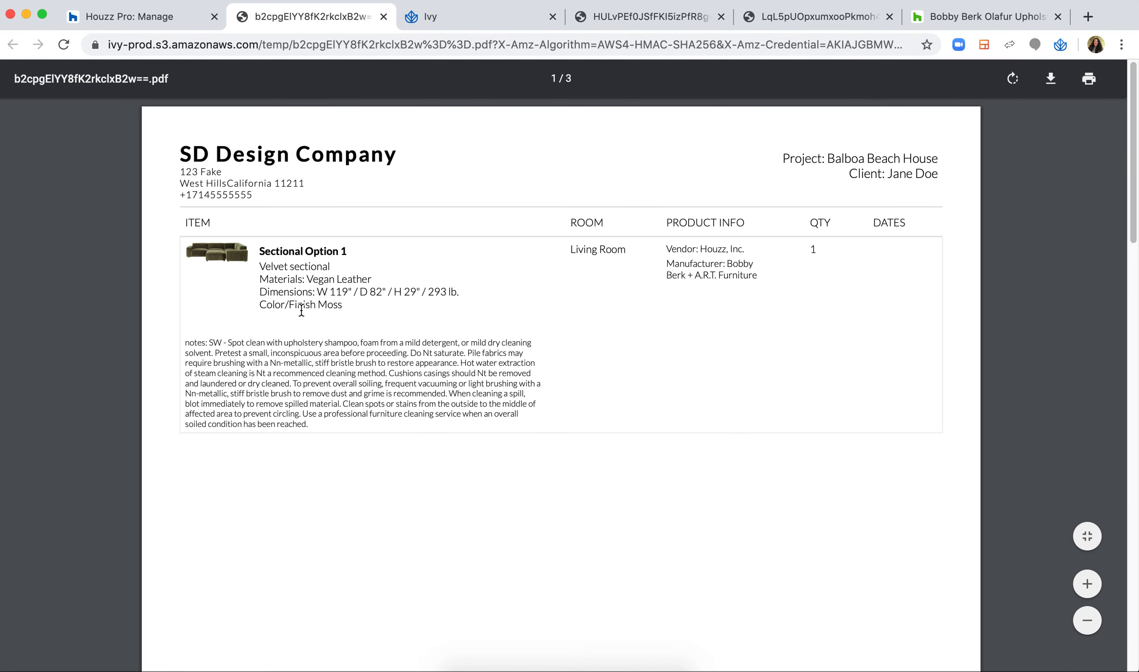
{"action": "left_click_drag", "start_coordinate": [181, 154], "coordinate": [447, 183]}
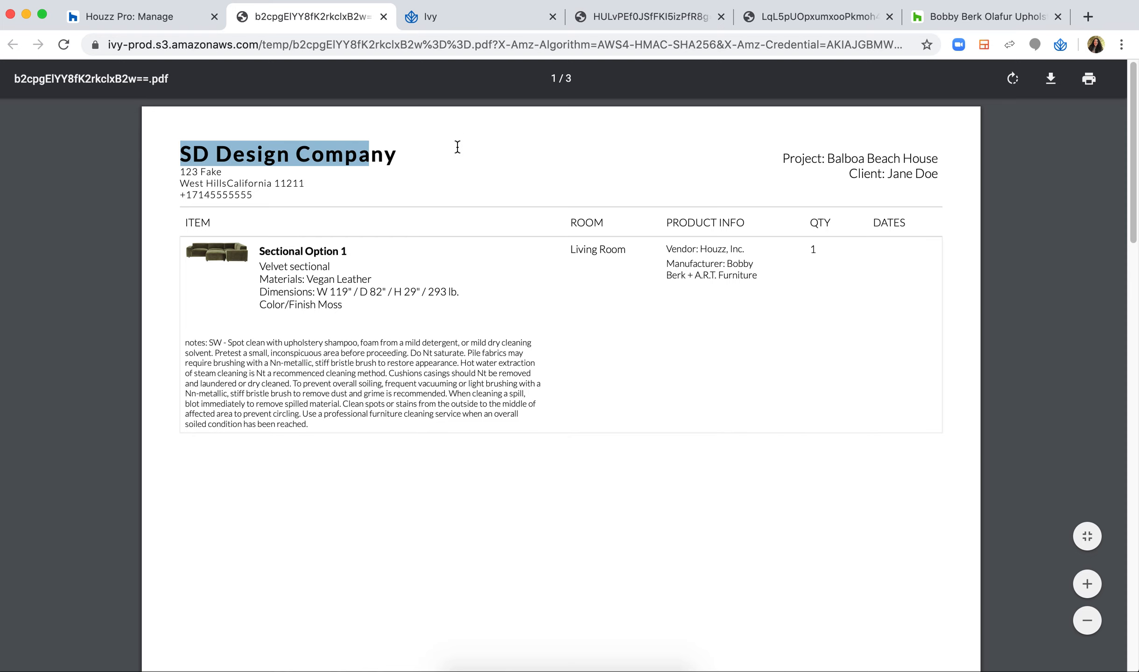
{"action": "scroll", "coordinate": [806, 278], "scroll_direction": "down", "scroll_amount": 20}
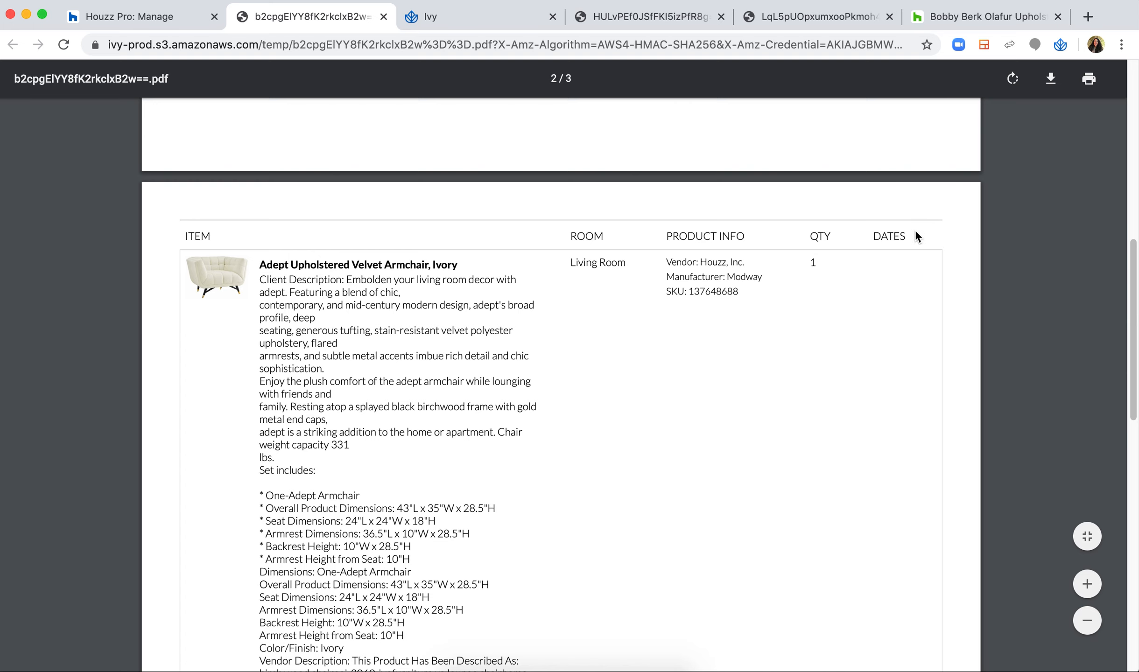
{"action": "scroll", "coordinate": [895, 284], "scroll_direction": "down", "scroll_amount": 15}
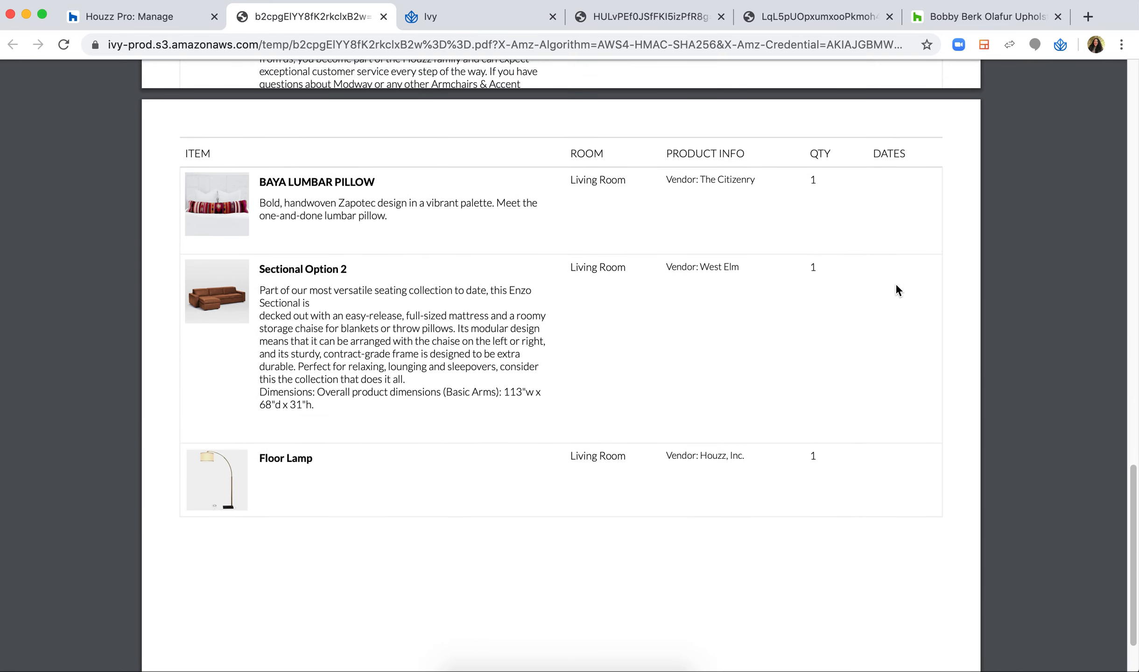
{"action": "scroll", "coordinate": [895, 284], "scroll_direction": "down", "scroll_amount": 1}
{"action": "scroll", "coordinate": [895, 283], "scroll_direction": "up", "scroll_amount": 20}
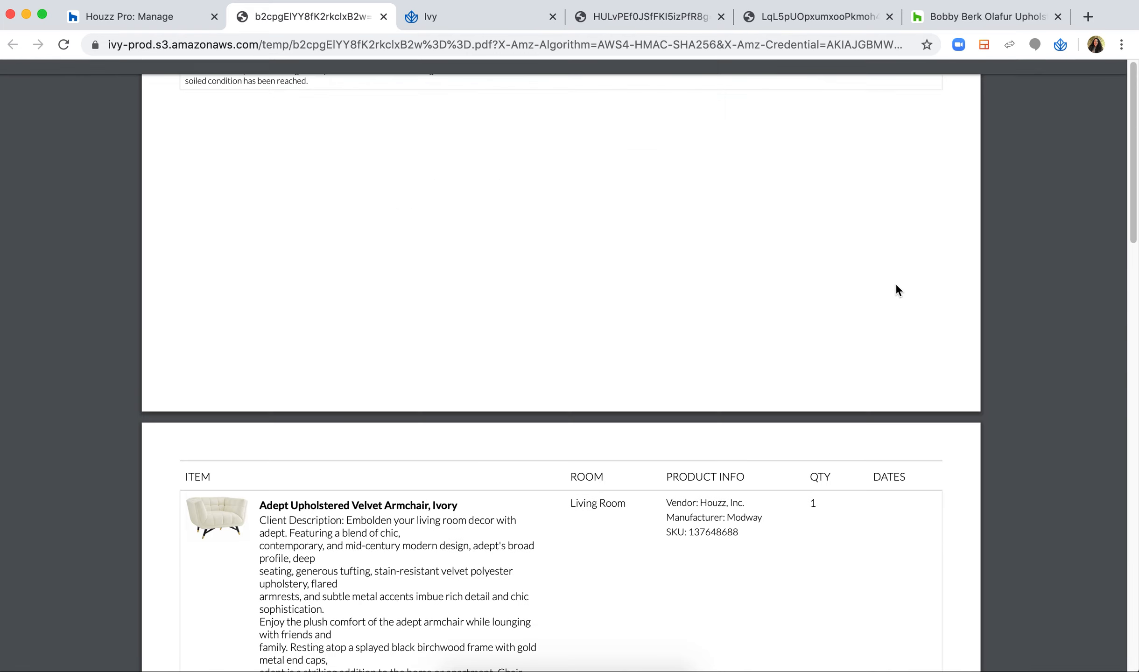
{"action": "left_click", "coordinate": [153, 21]}
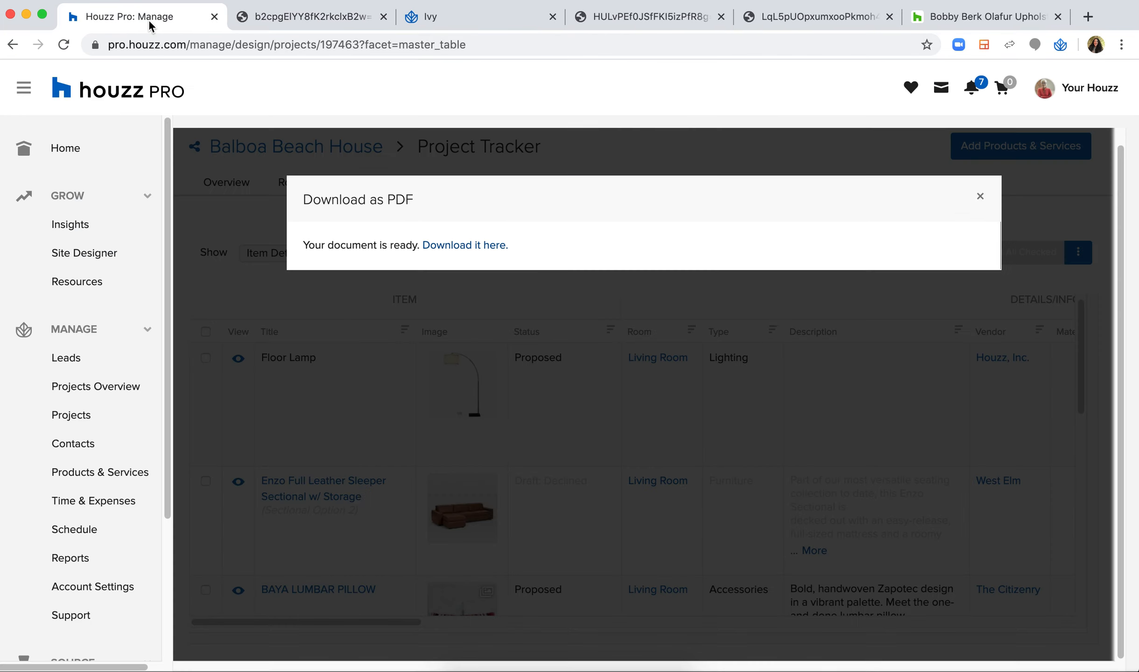
{"action": "left_click", "coordinate": [980, 196]}
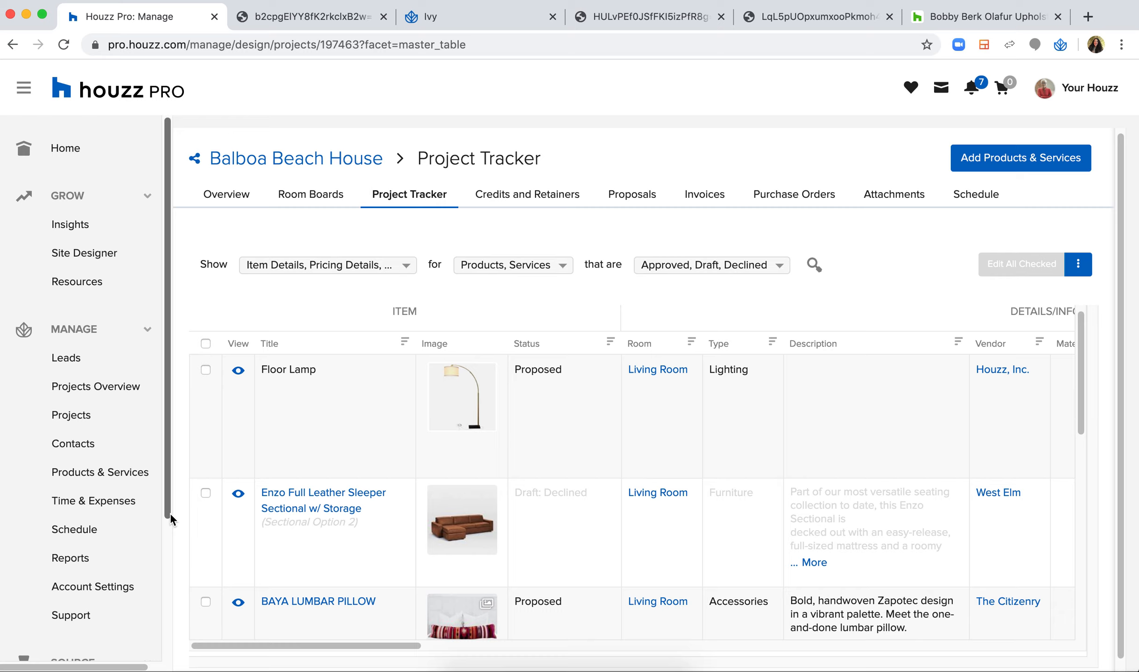
Start a new Time & Expenses entry for the Balboa Beach House project with the Designer Rate service
{"action": "left_click", "coordinate": [85, 496]}
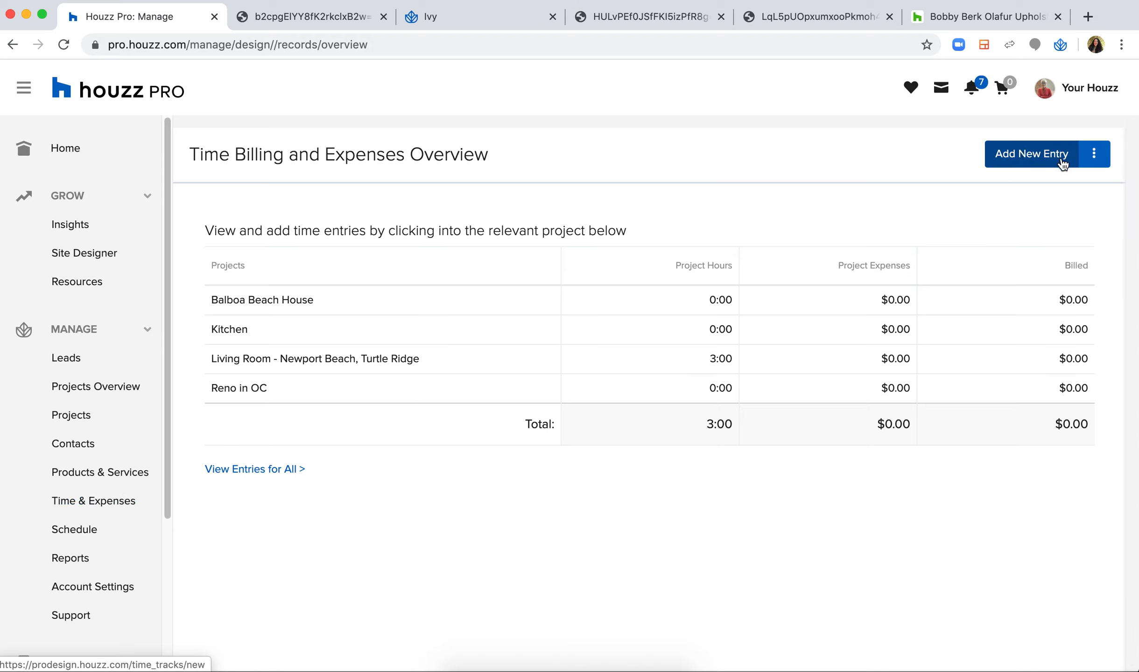
{"action": "left_click", "coordinate": [1034, 161]}
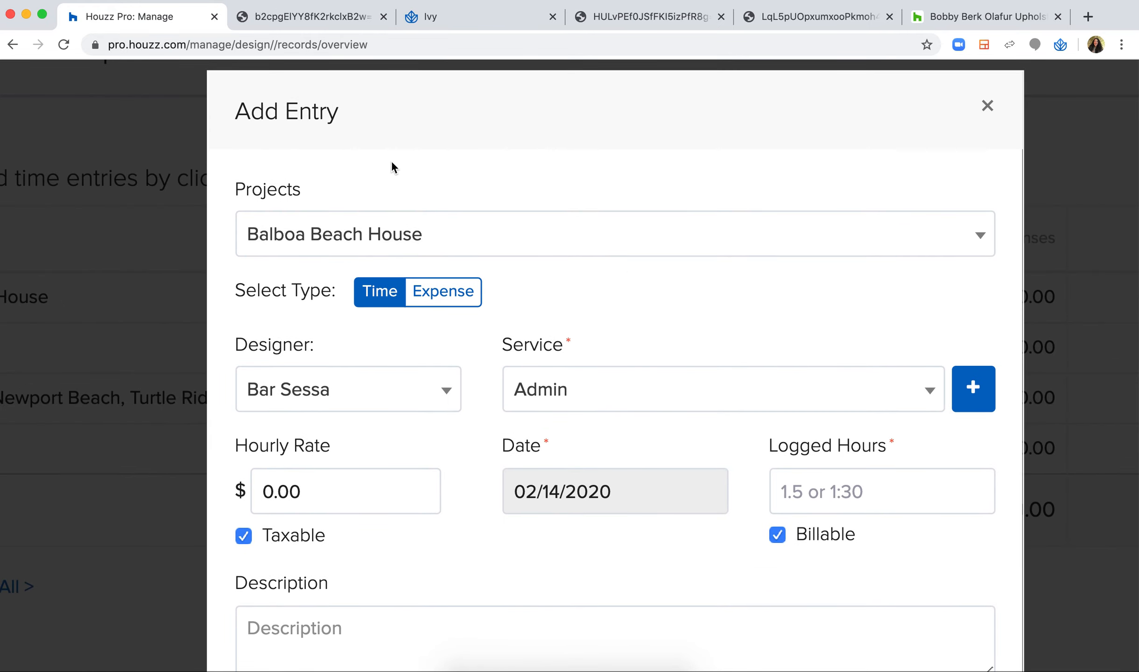
{"action": "left_click", "coordinate": [410, 229]}
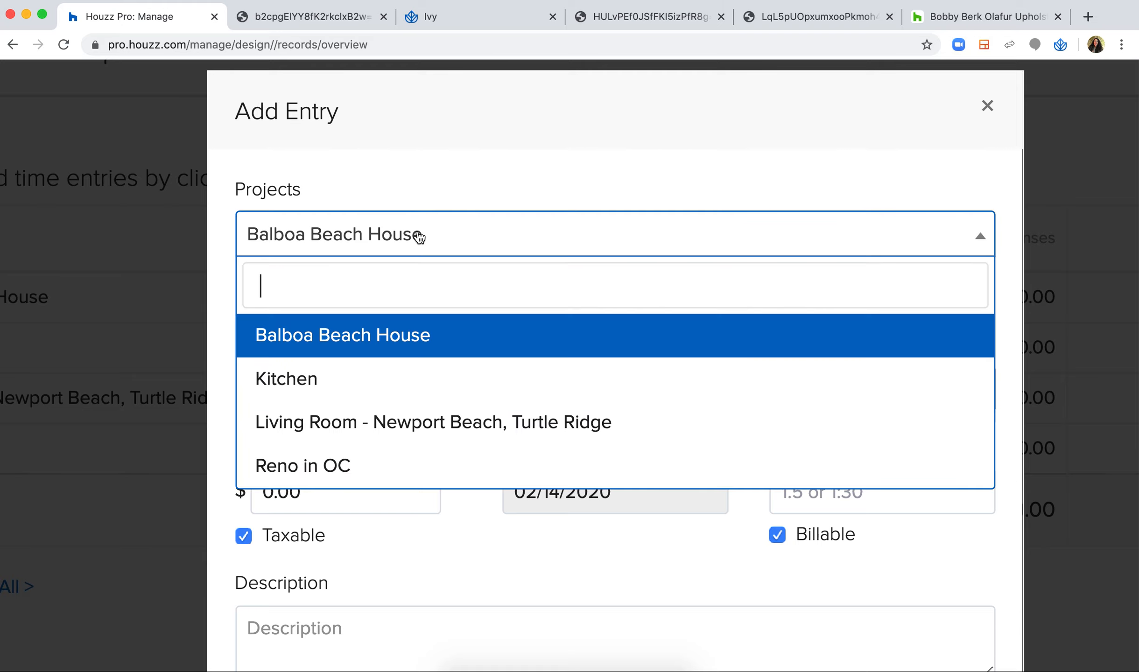
{"action": "left_click", "coordinate": [317, 343]}
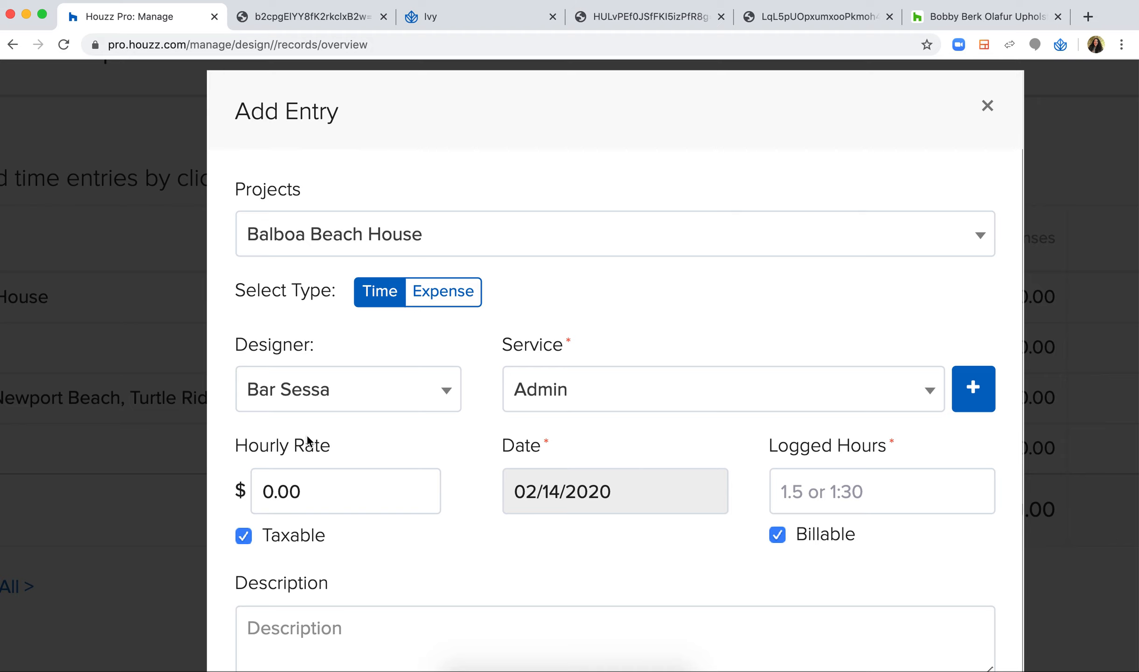
{"action": "scroll", "coordinate": [302, 452], "scroll_direction": "down", "scroll_amount": 2}
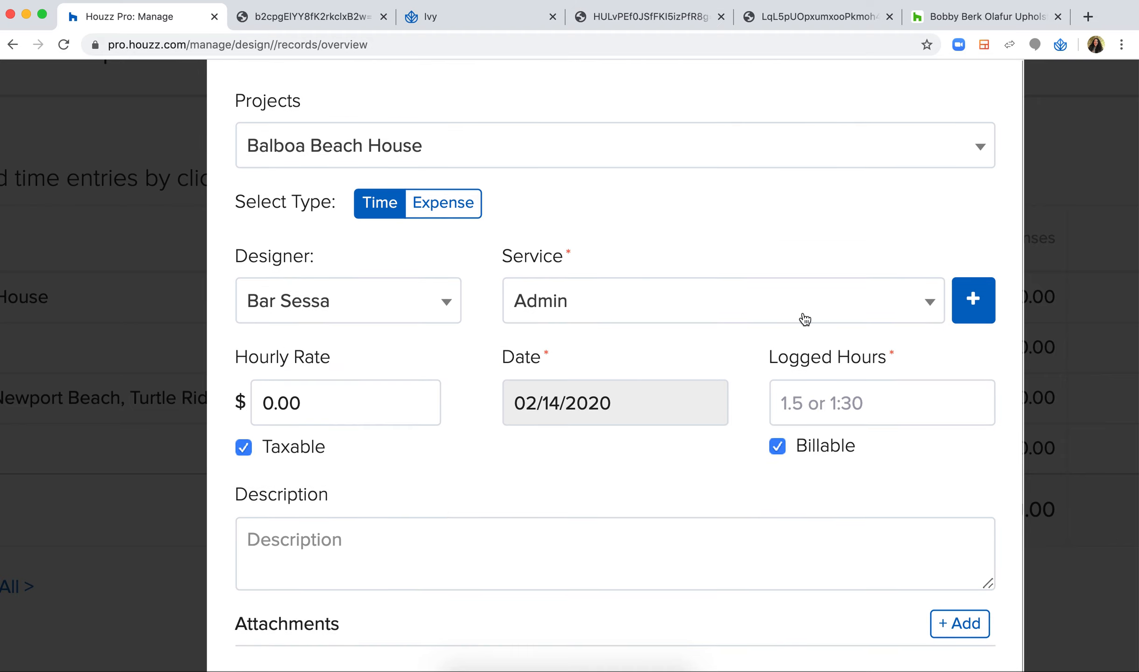
{"action": "left_click", "coordinate": [786, 320]}
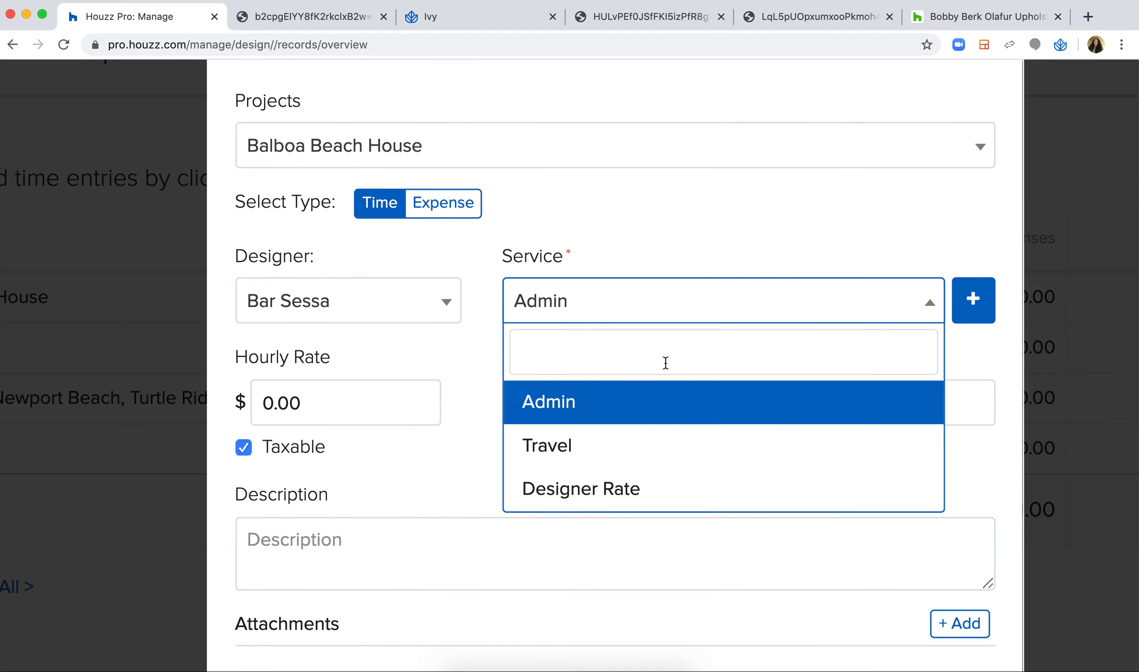
{"action": "left_click", "coordinate": [671, 485]}
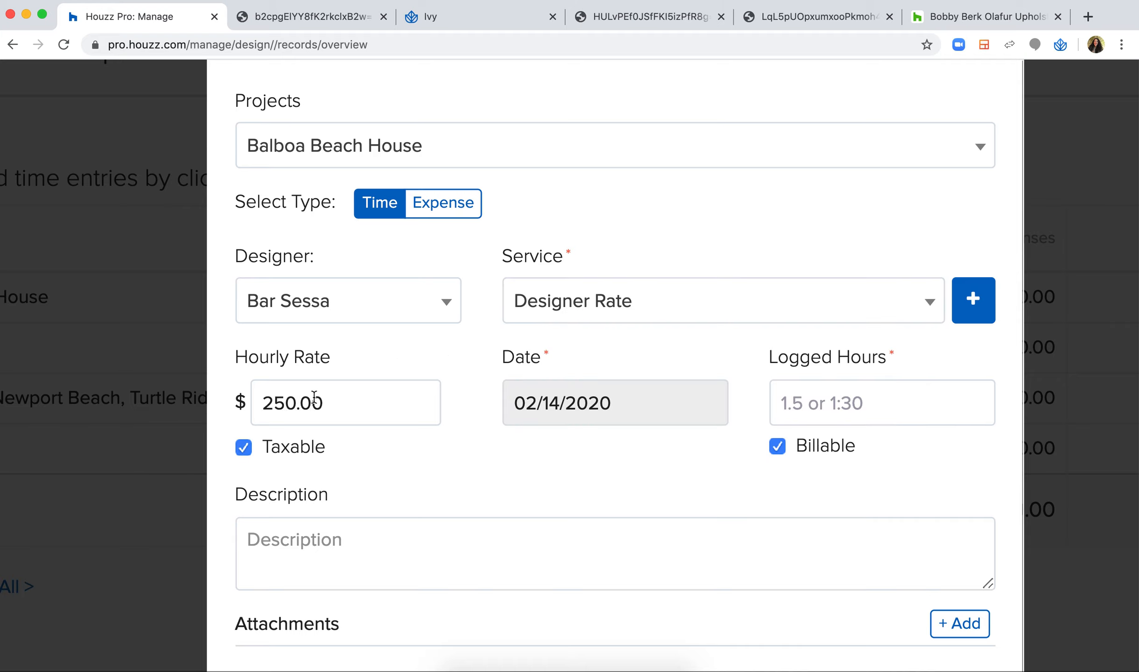
Log 2:00 hours with the description "Sourcing products" and save the time entry
{"action": "left_click", "coordinate": [929, 406]}
{"action": "type", "text": "2"}
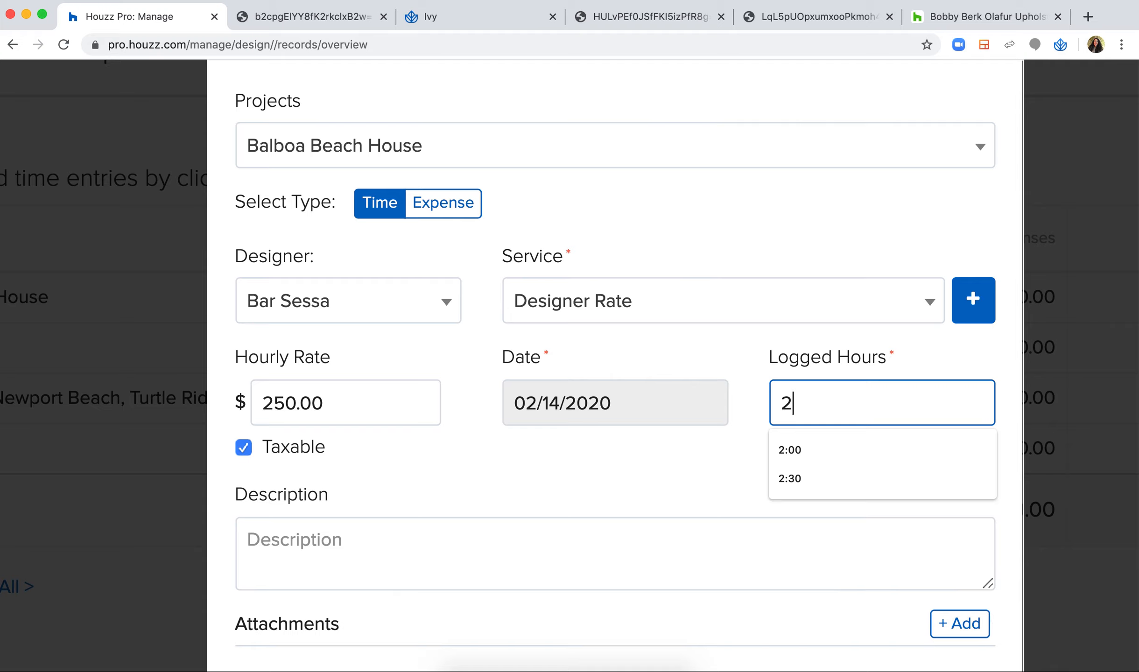
{"action": "left_click", "coordinate": [695, 458]}
{"action": "left_click", "coordinate": [480, 540]}
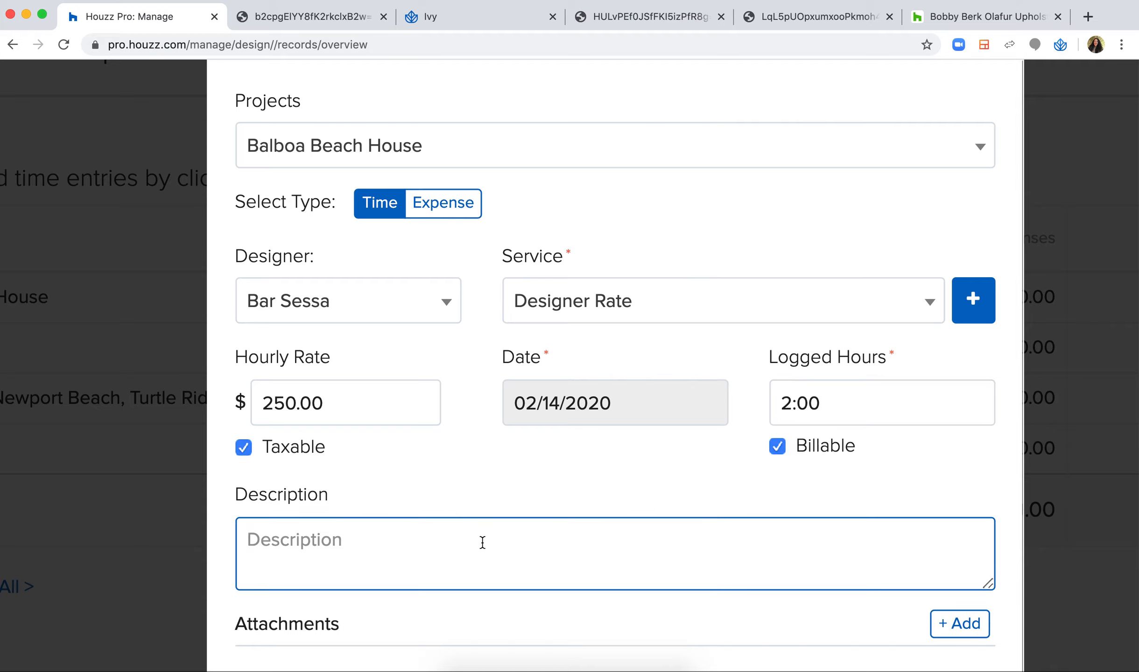
{"action": "type", "text": "Sourcing products"}
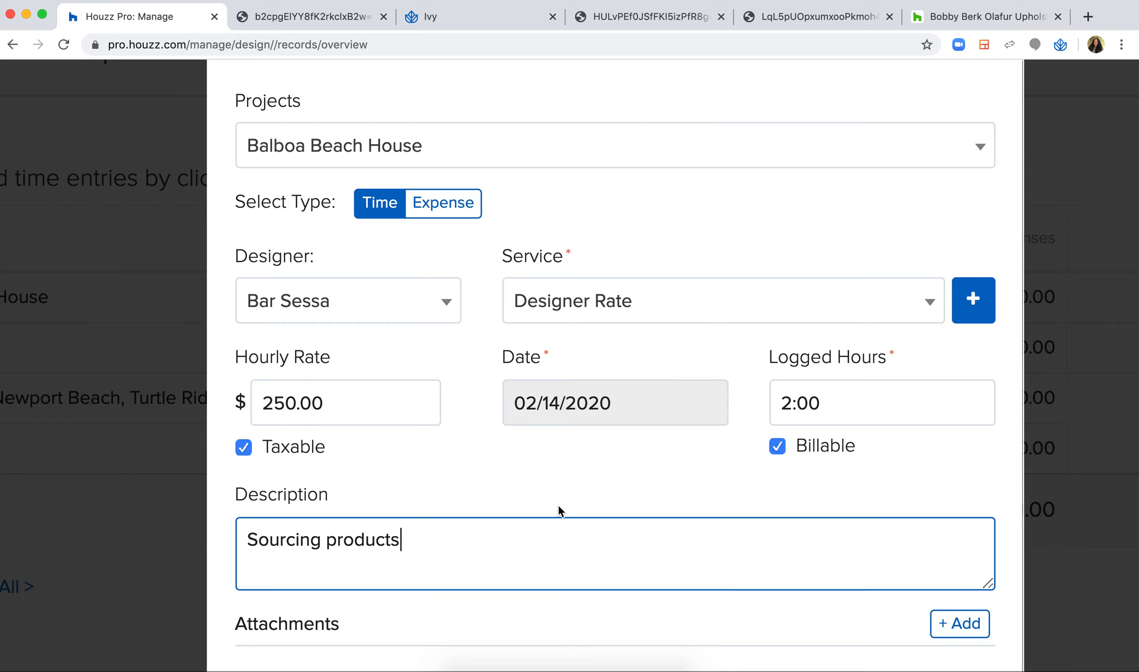
{"action": "scroll", "coordinate": [774, 606], "scroll_direction": "down", "scroll_amount": 1}
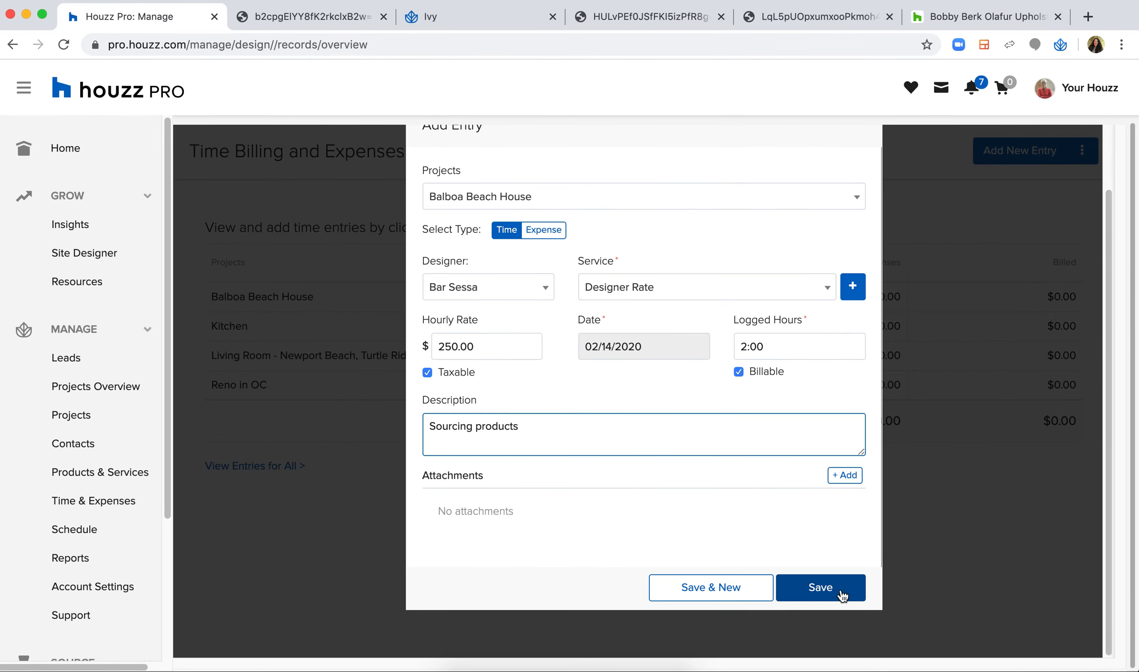
{"action": "left_click", "coordinate": [840, 587]}
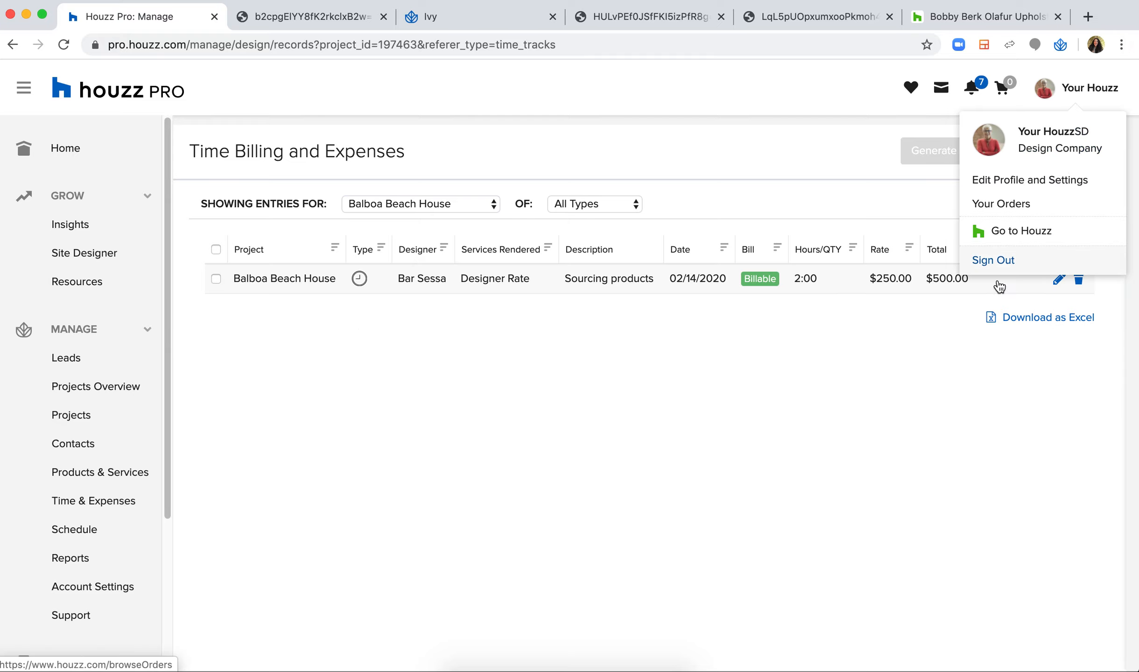
Start another Balboa Beach House time entry with the Admin service and an hourly rate of $75
{"action": "left_click", "coordinate": [1075, 154]}
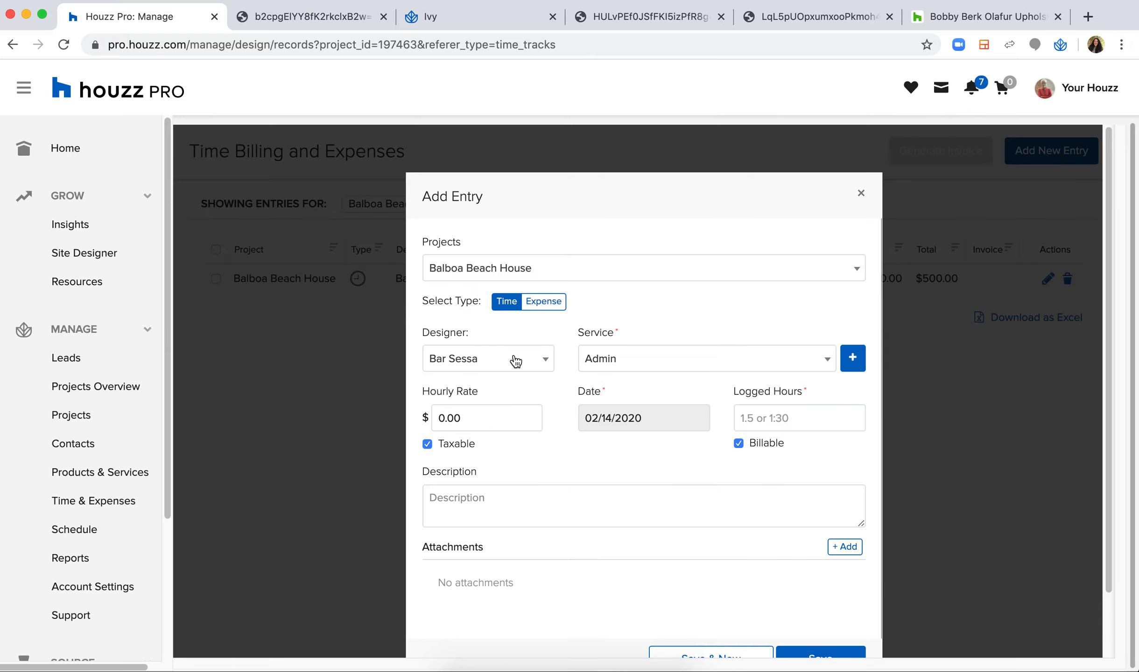
{"action": "left_click", "coordinate": [628, 359]}
{"action": "left_click", "coordinate": [617, 463]}
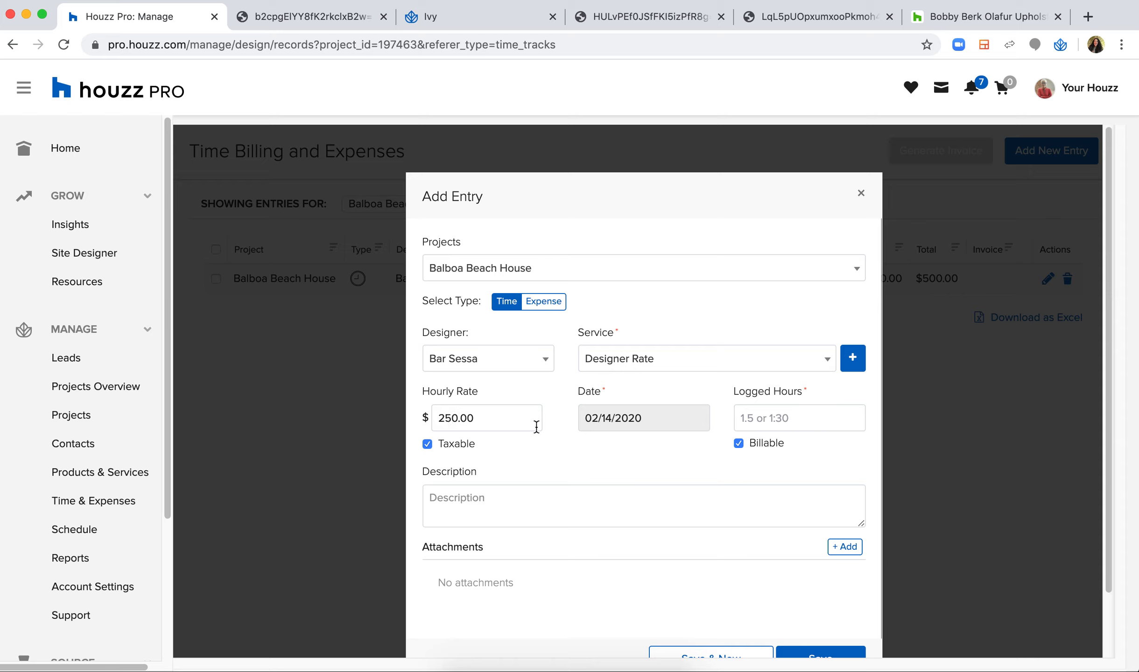
{"action": "left_click", "coordinate": [661, 364]}
{"action": "left_click", "coordinate": [648, 417]}
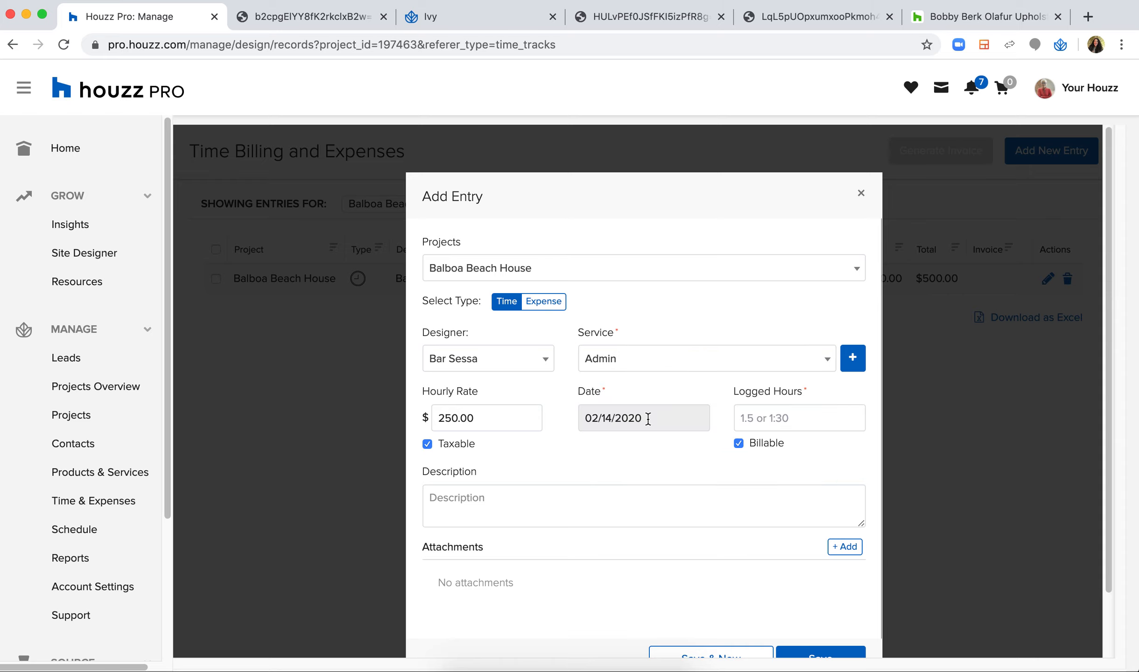
{"action": "left_click", "coordinate": [500, 420]}
{"action": "type", "text": "75"}
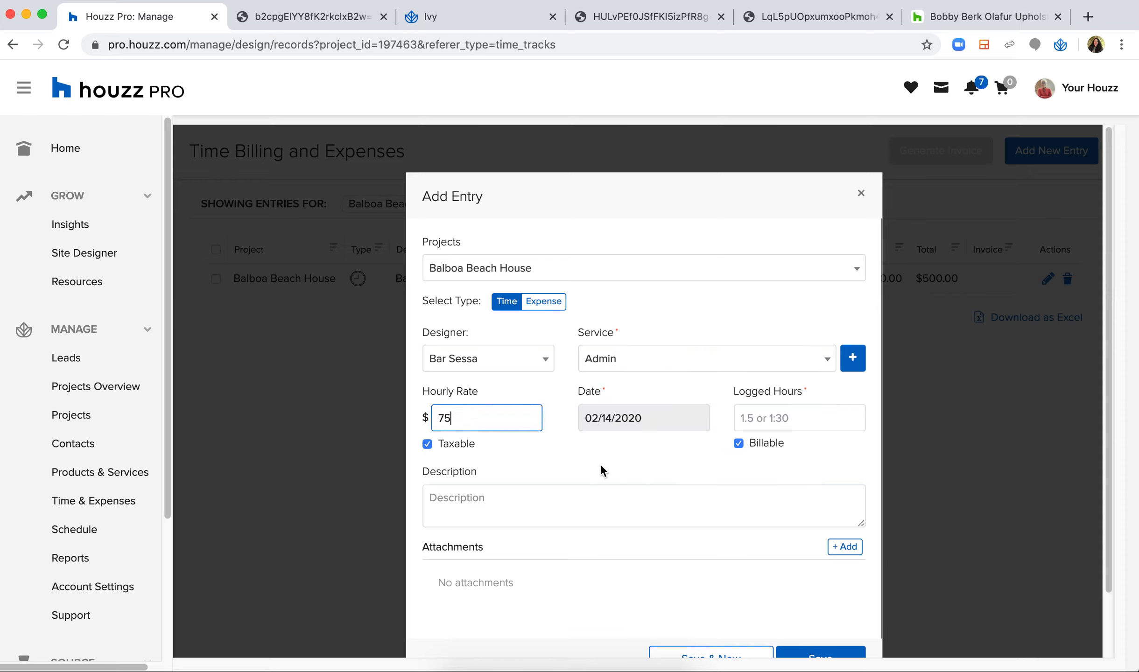
Log 1:00 hour with the description "Project plans meeting with GC" and save the Admin time entry
{"action": "left_click", "coordinate": [795, 420]}
{"action": "type", "text": "1"}
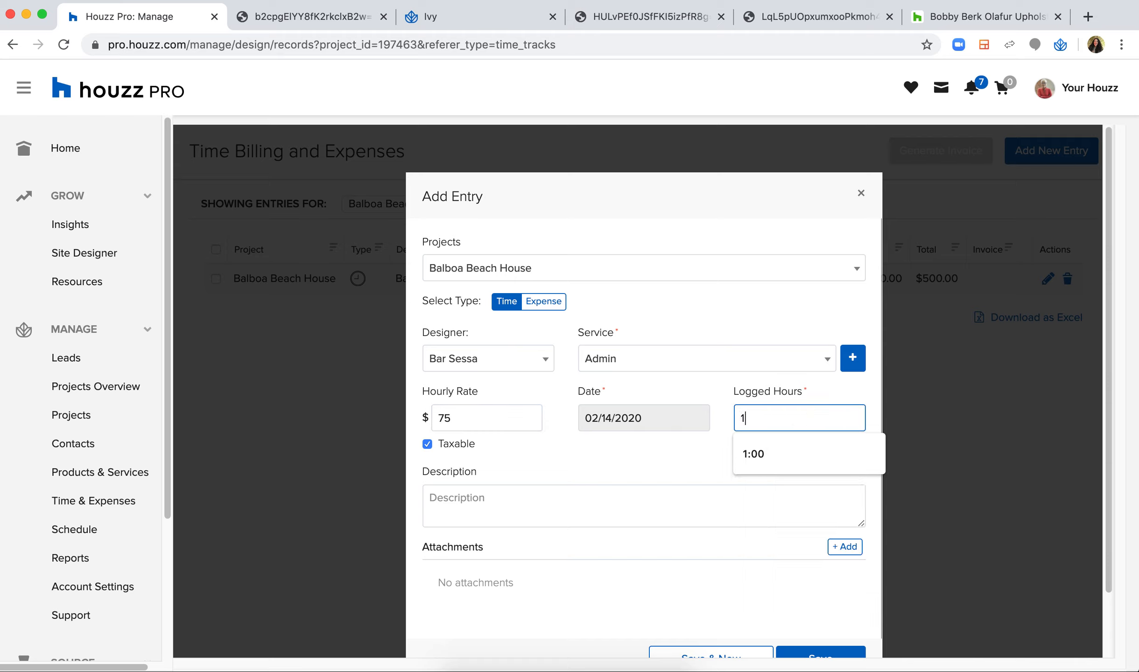
{"action": "left_click", "coordinate": [664, 501]}
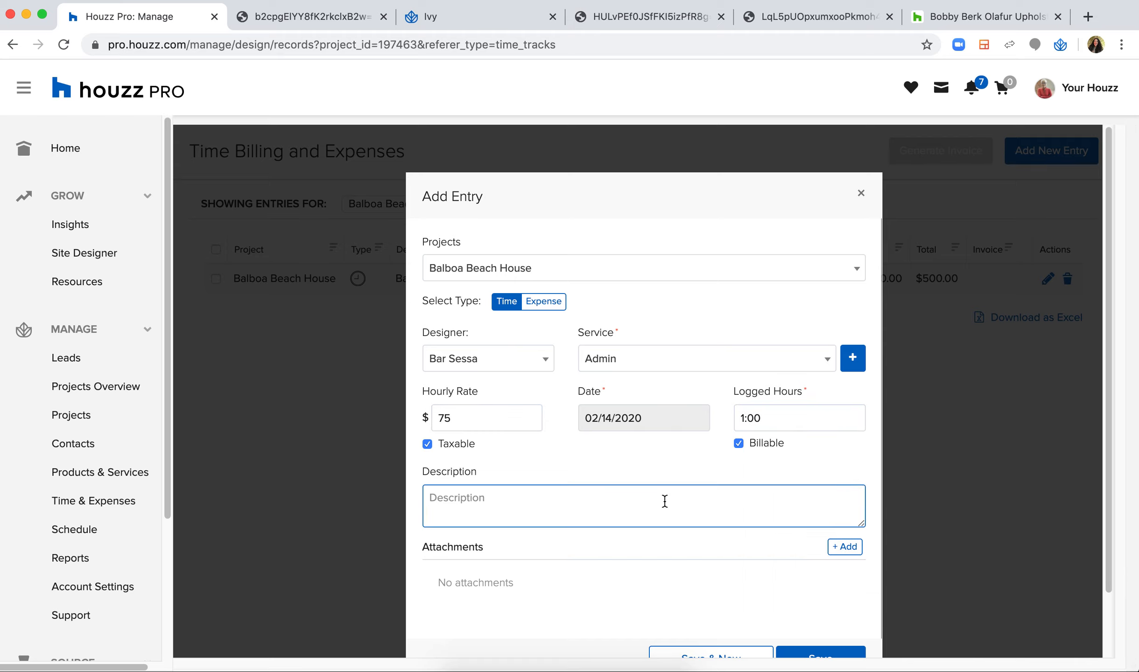
{"action": "type", "text": "Project p l"}
{"action": "type", "text": "GC"}
{"action": "scroll", "coordinate": [876, 570], "scroll_direction": "down", "scroll_amount": 2}
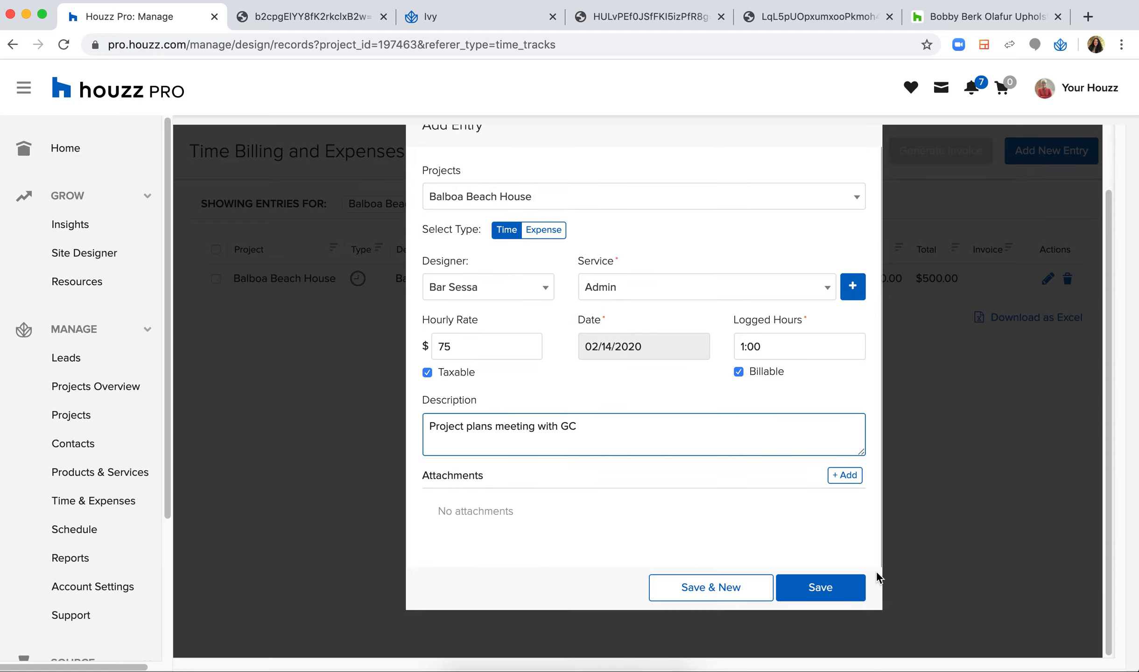
{"action": "left_click", "coordinate": [829, 589]}
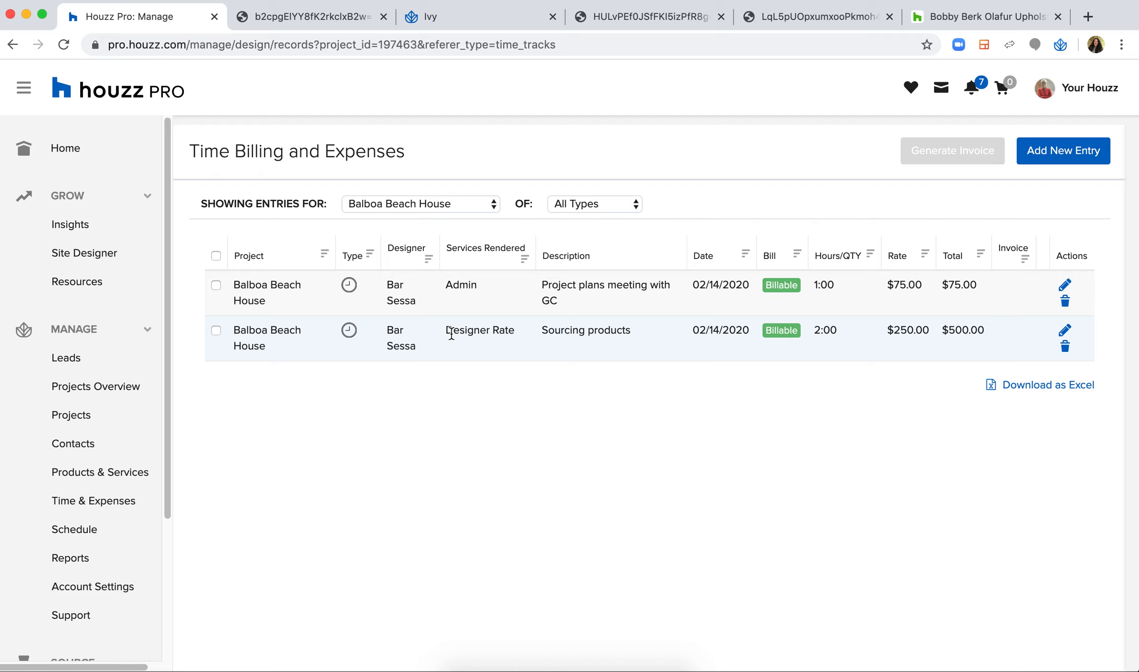
Generate an invoice from both Balboa Beach House time entries, check its line items and totals, and save it
{"action": "left_click", "coordinate": [214, 252]}
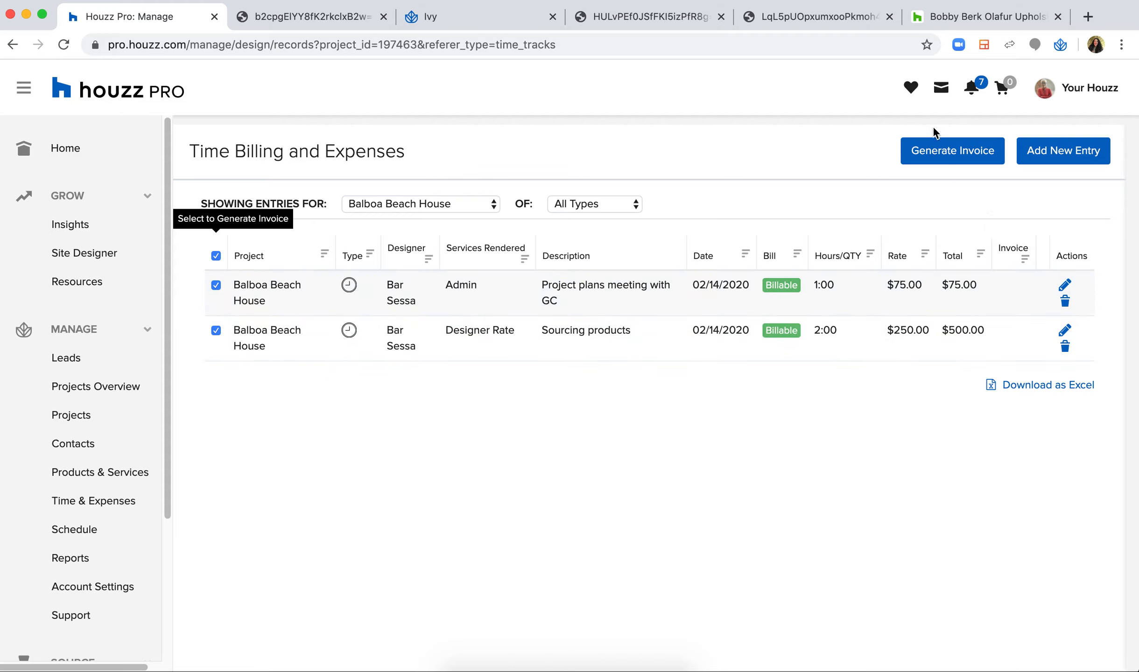
{"action": "left_click", "coordinate": [933, 149]}
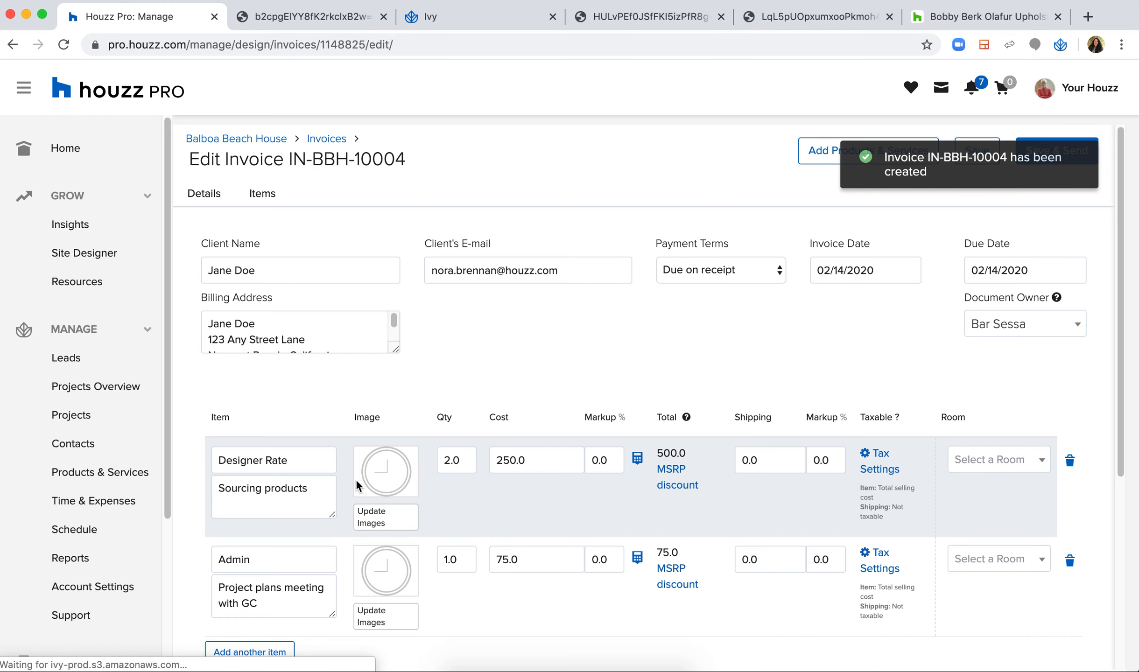
{"action": "scroll", "coordinate": [356, 479], "scroll_direction": "down", "scroll_amount": 3}
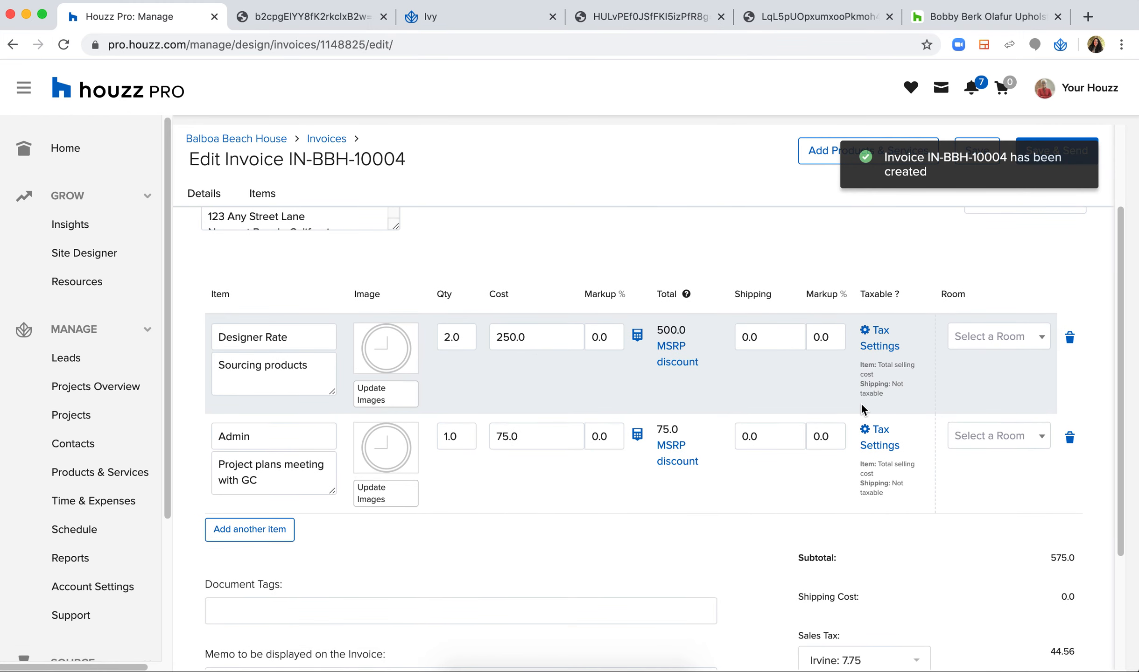
{"action": "scroll", "coordinate": [861, 404], "scroll_direction": "down", "scroll_amount": 4}
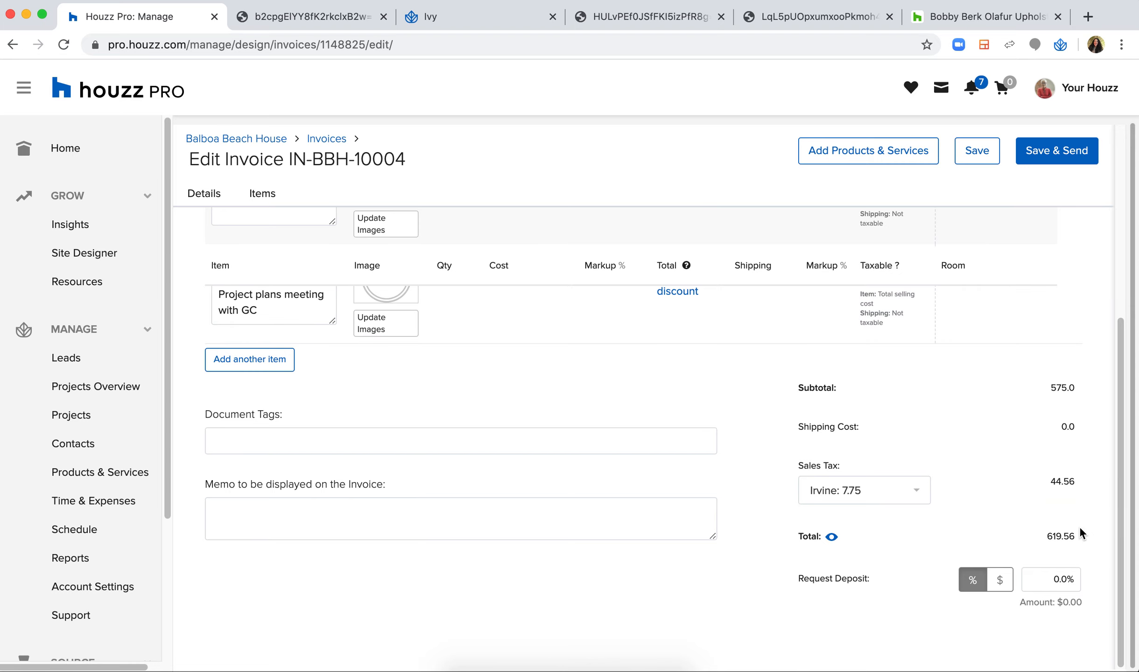
{"action": "scroll", "coordinate": [1054, 436], "scroll_direction": "up", "scroll_amount": 7}
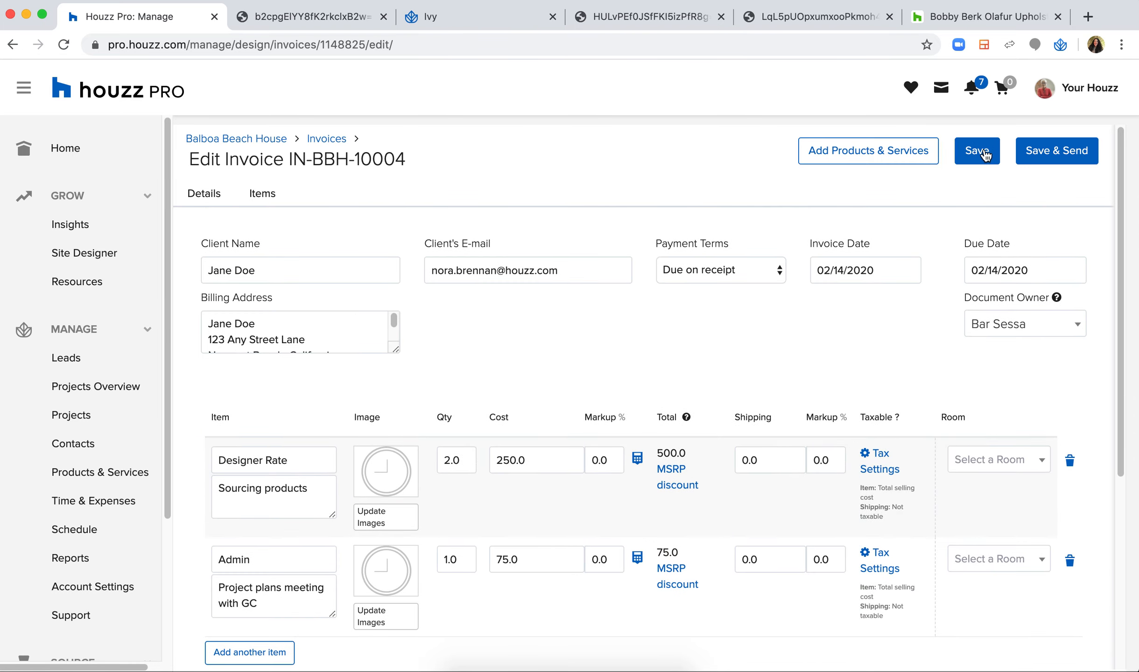
{"action": "left_click", "coordinate": [985, 154]}
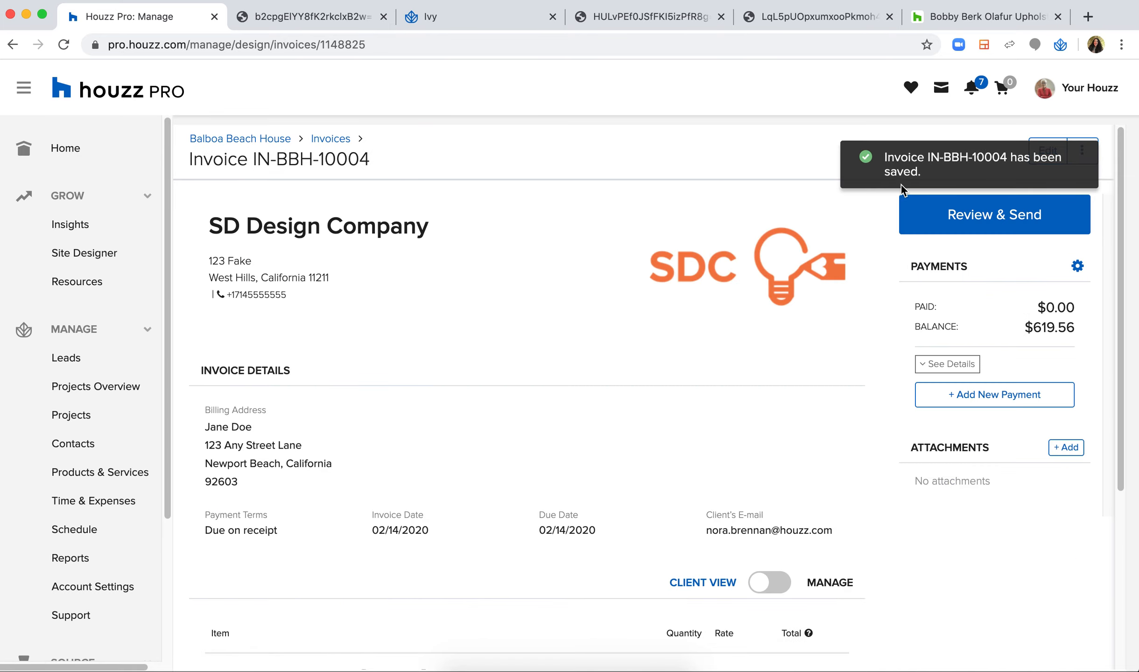
Open the saved invoice's review and send form, then preview the client-facing invoice and look over its line items and totals
{"action": "scroll", "coordinate": [460, 413], "scroll_direction": "down", "scroll_amount": 5}
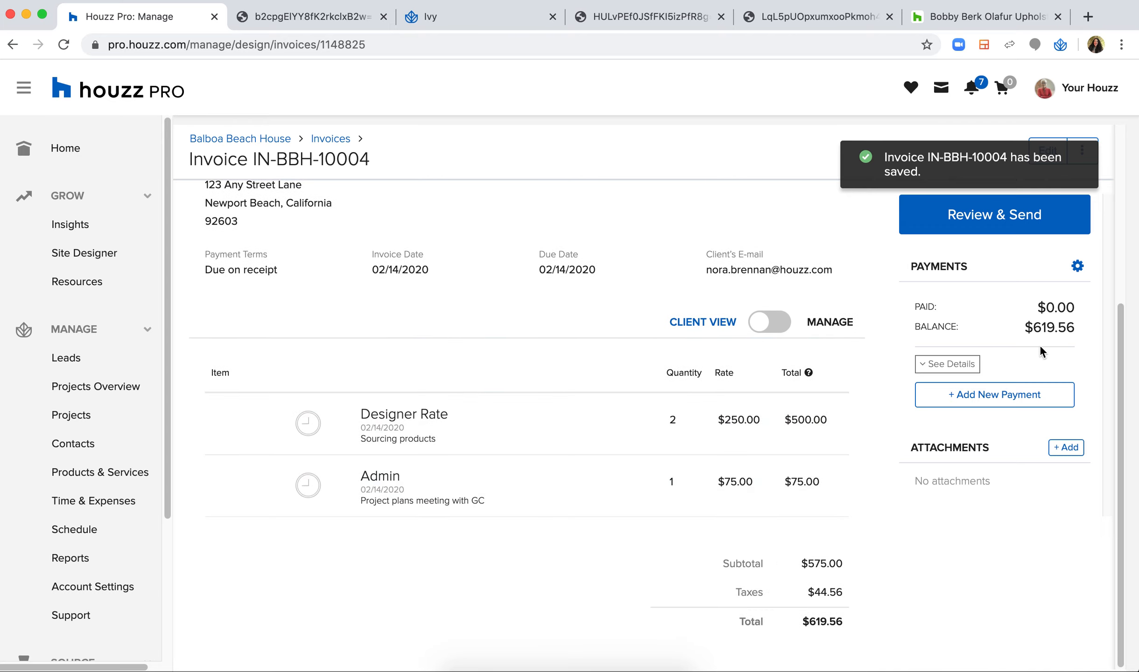
{"action": "left_click", "coordinate": [982, 221]}
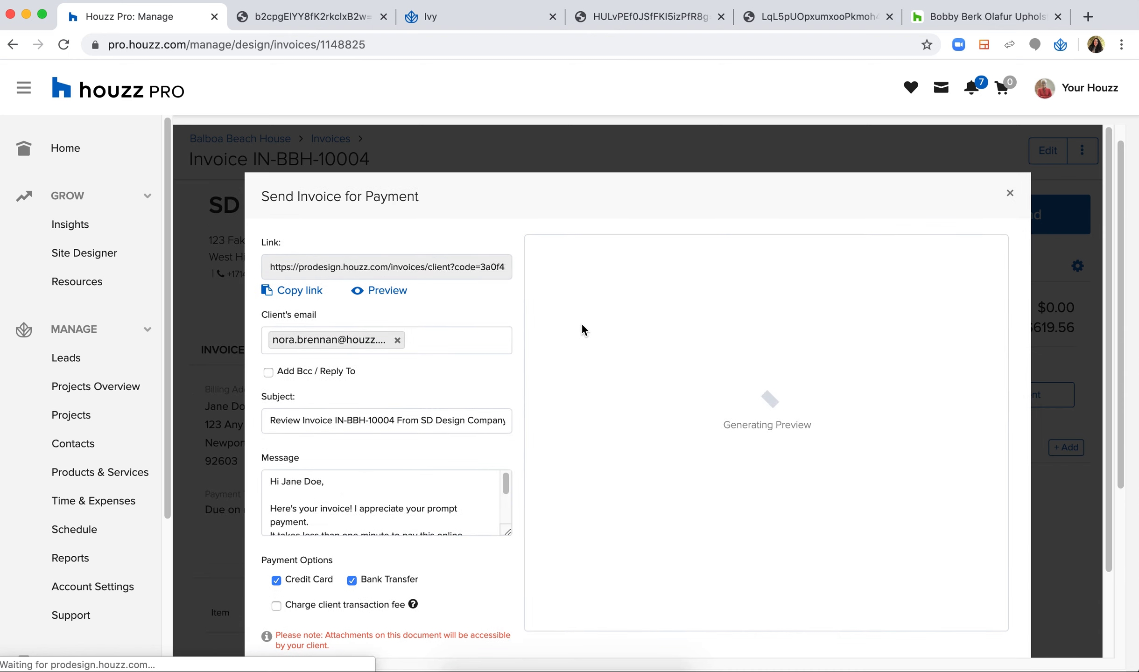
{"action": "scroll", "coordinate": [582, 330], "scroll_direction": "down", "scroll_amount": 3}
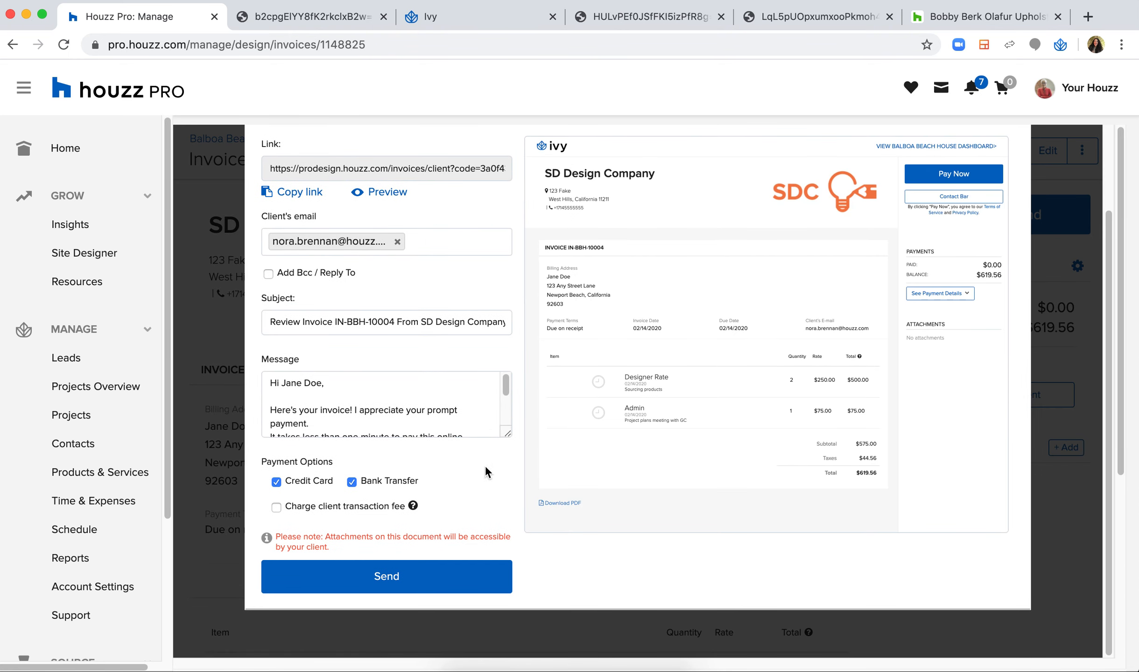
{"action": "left_click", "coordinate": [402, 191]}
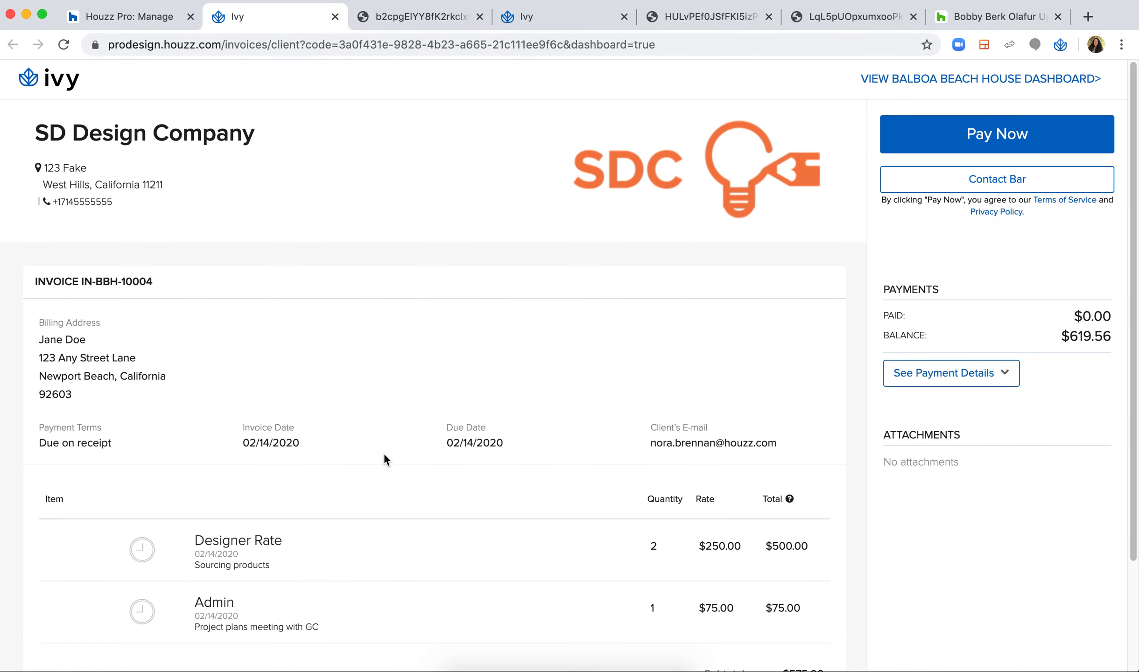
{"action": "scroll", "coordinate": [459, 525], "scroll_direction": "down", "scroll_amount": 3}
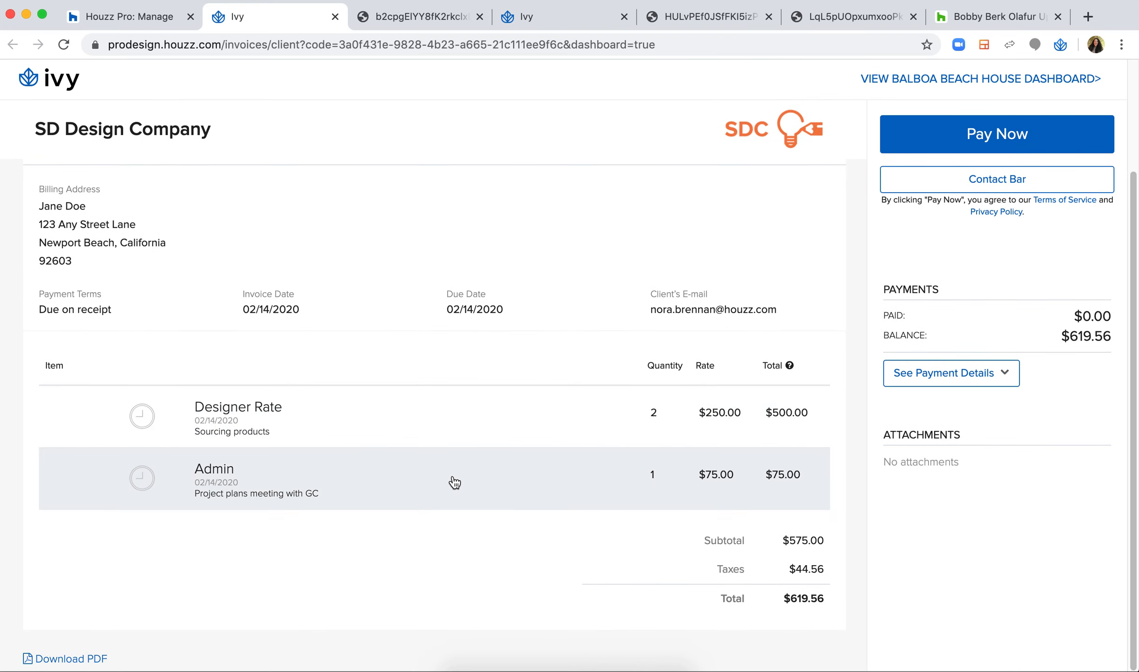
{"action": "scroll", "coordinate": [453, 477], "scroll_direction": "up", "scroll_amount": 3}
Show the client's online payment options, open the Credit Card payment form, and close it without paying
{"action": "left_click", "coordinate": [980, 142]}
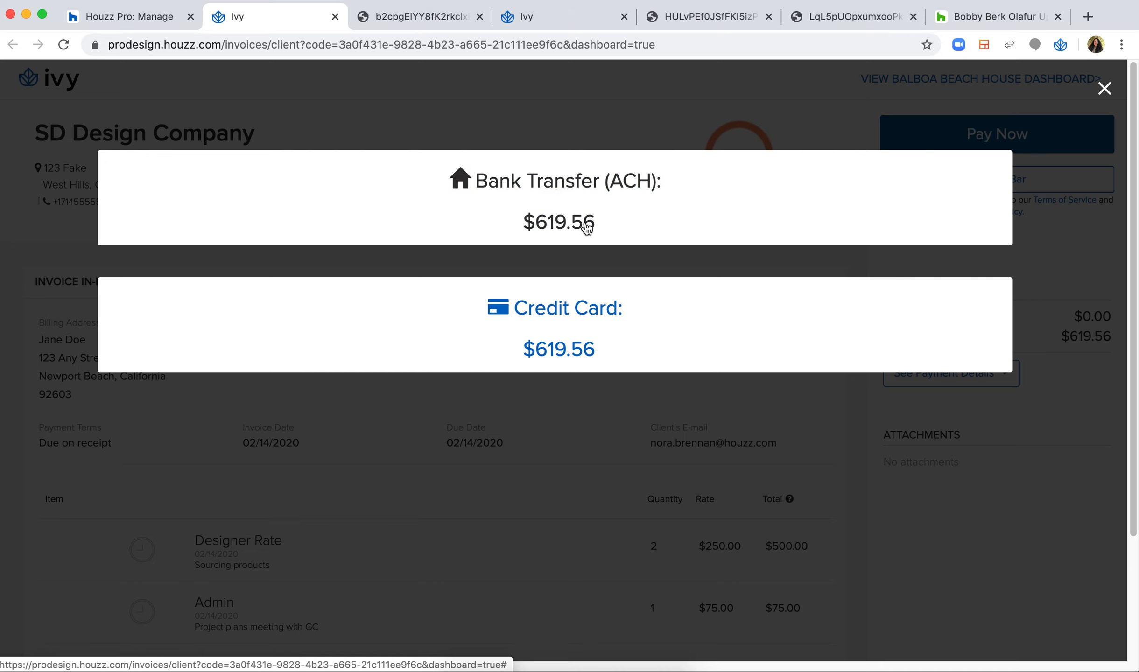
{"action": "left_click", "coordinate": [594, 317]}
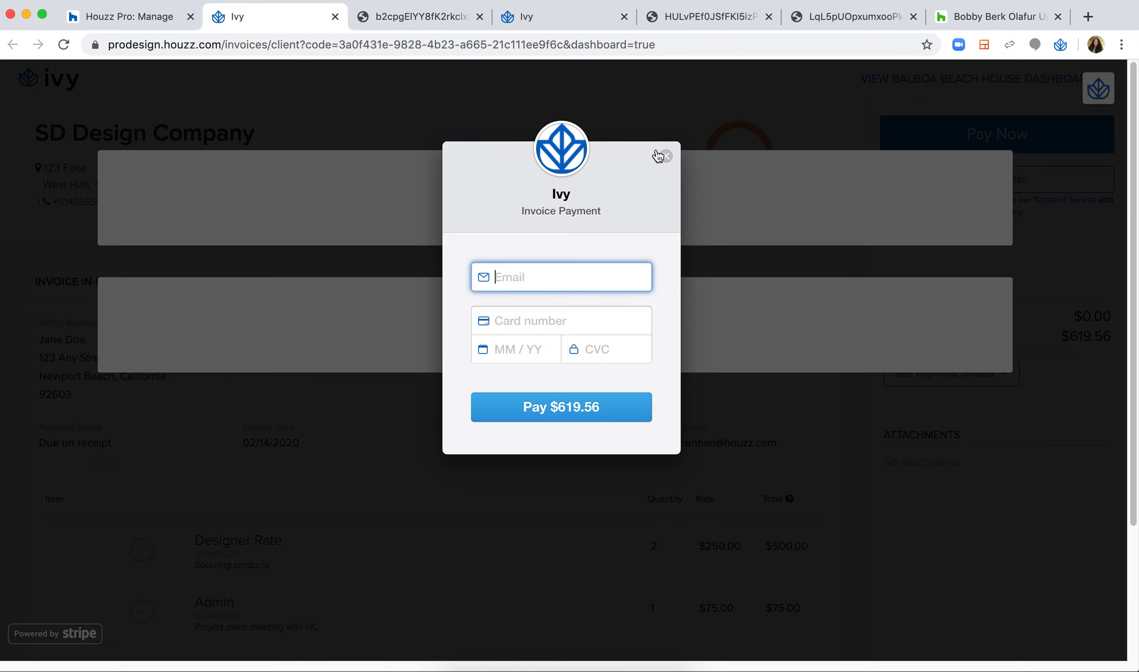
{"action": "left_click", "coordinate": [665, 157]}
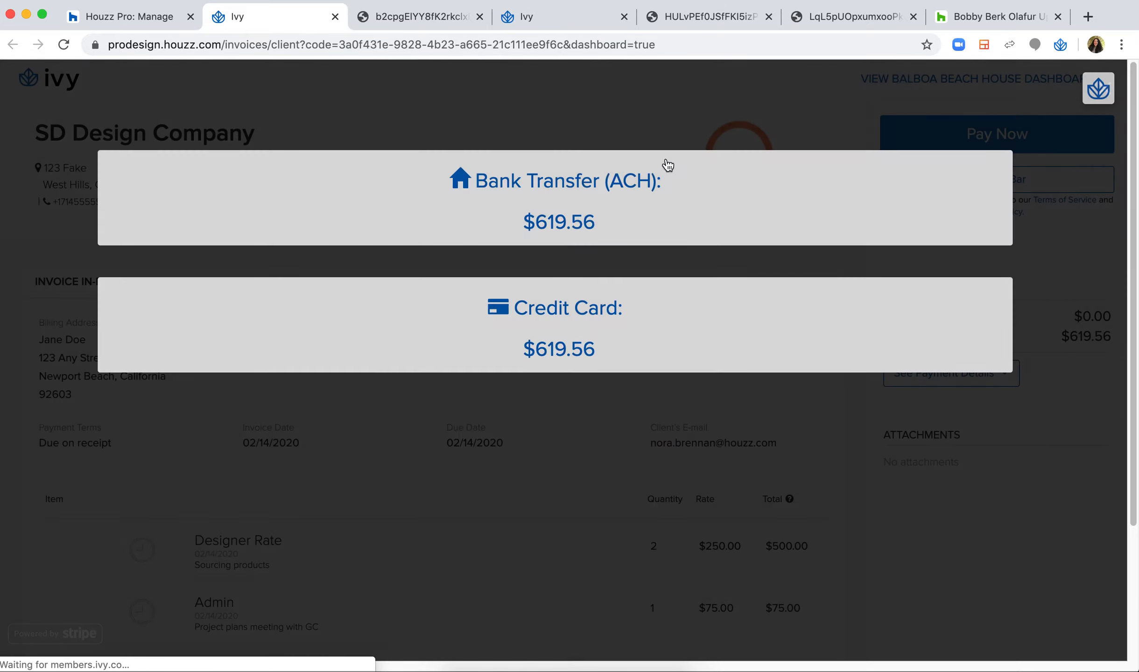
View the Bank Transfer (ACH) payment flow through Plaid up to the Chase login form, and exit without entering credentials
{"action": "left_click", "coordinate": [598, 206]}
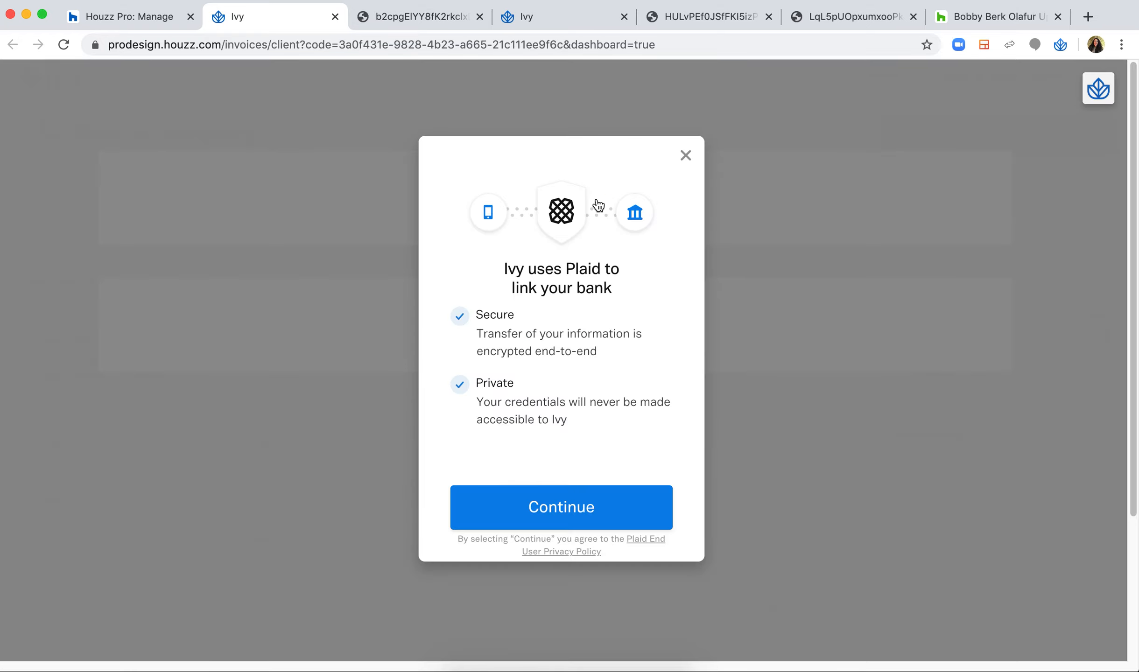
{"action": "left_click", "coordinate": [565, 506]}
{"action": "left_click", "coordinate": [497, 287]}
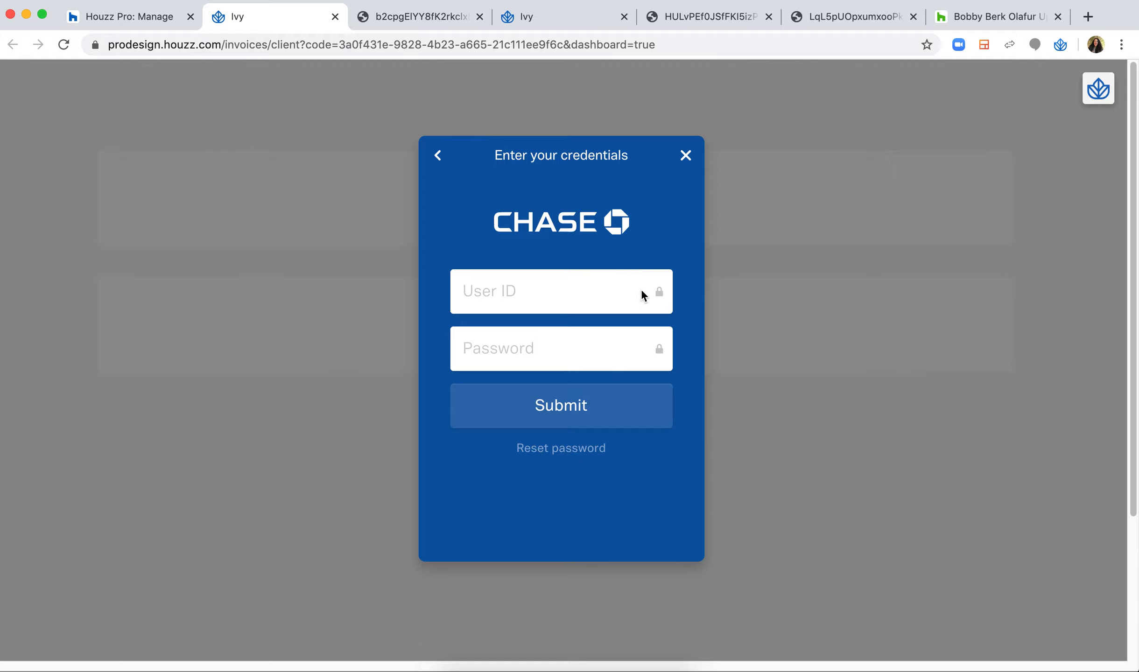
{"action": "left_click", "coordinate": [693, 155]}
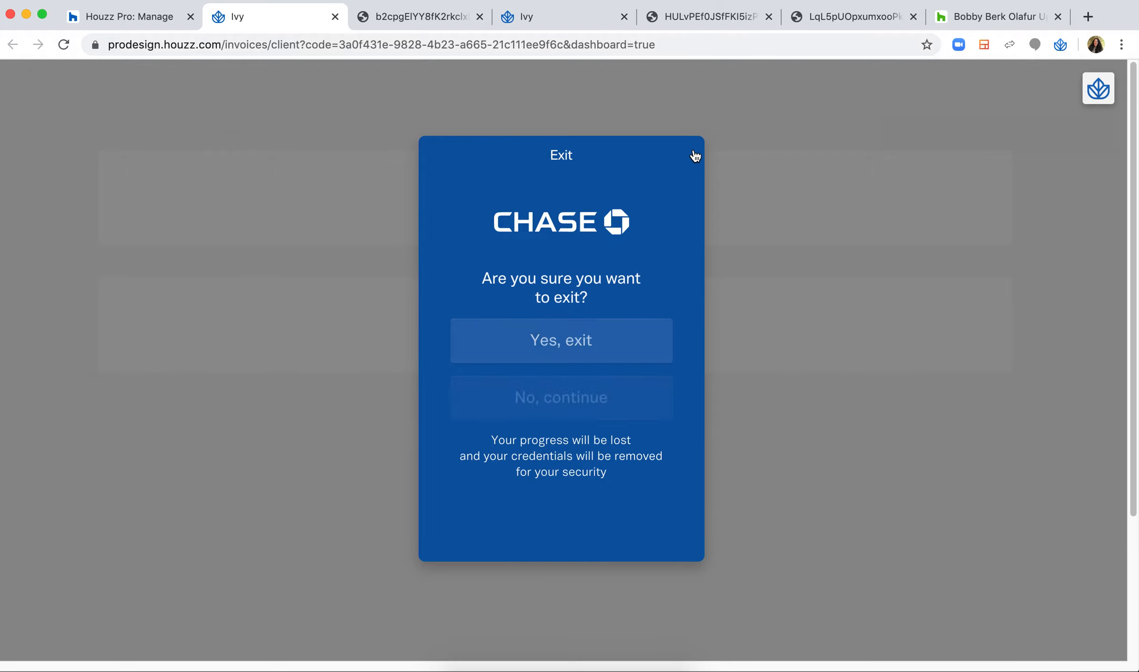
{"action": "left_click", "coordinate": [569, 338]}
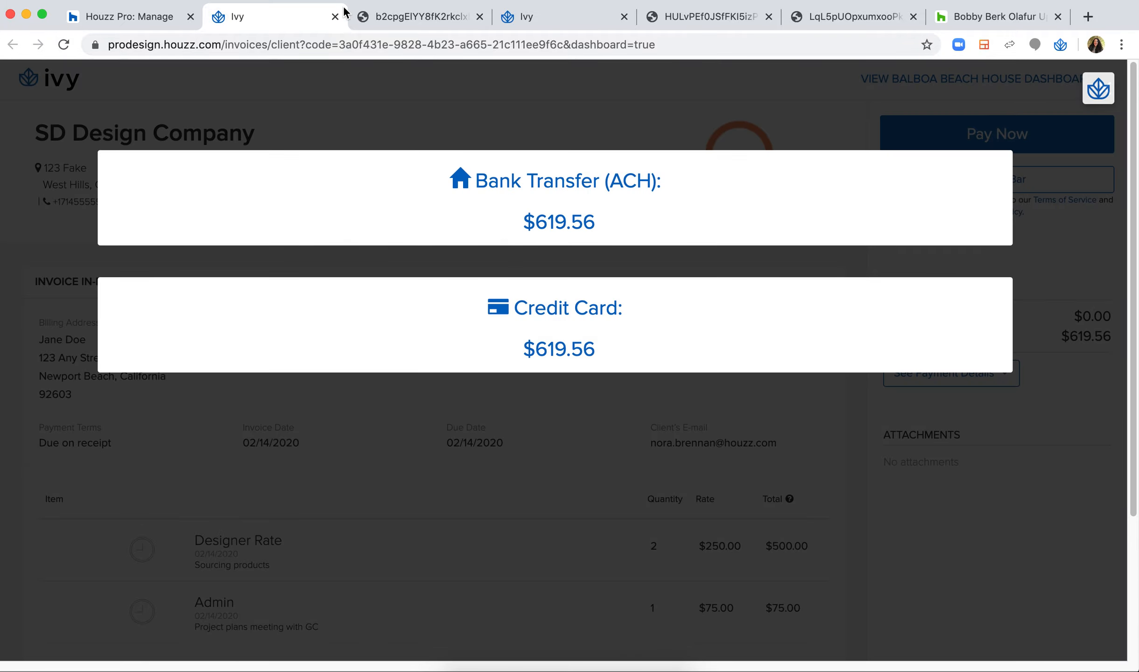
Return to the invoice in Houzz Pro and close the Send Invoice for Payment form without sending it
{"action": "left_click", "coordinate": [160, 14]}
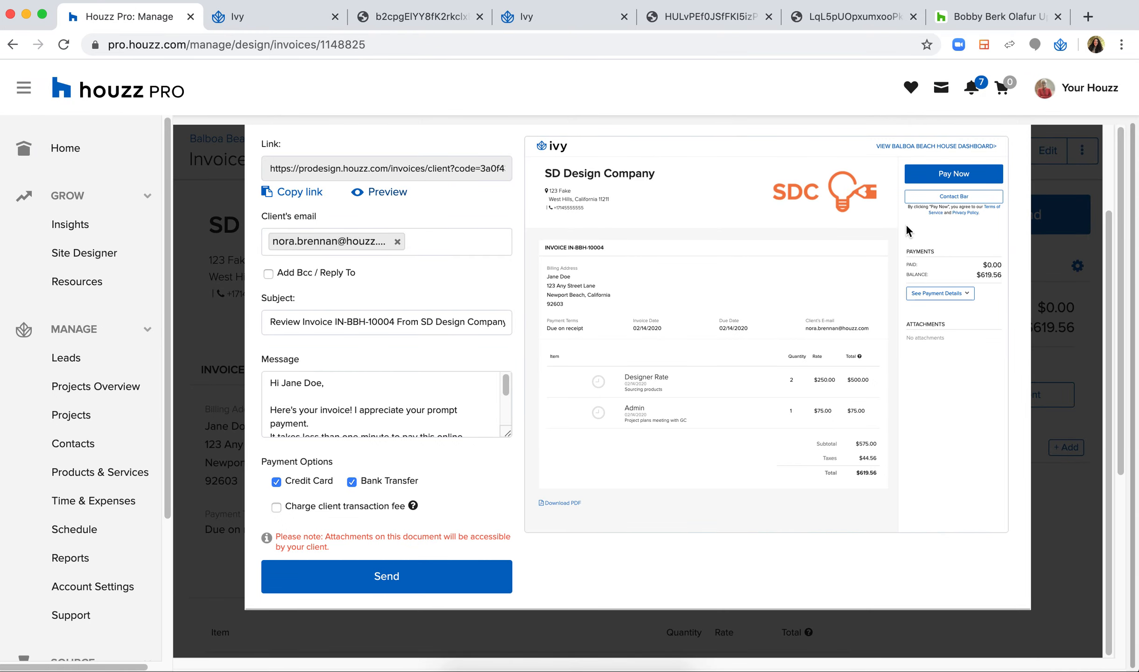
{"action": "scroll", "coordinate": [905, 223], "scroll_direction": "up", "scroll_amount": 3}
{"action": "left_click", "coordinate": [1010, 193]}
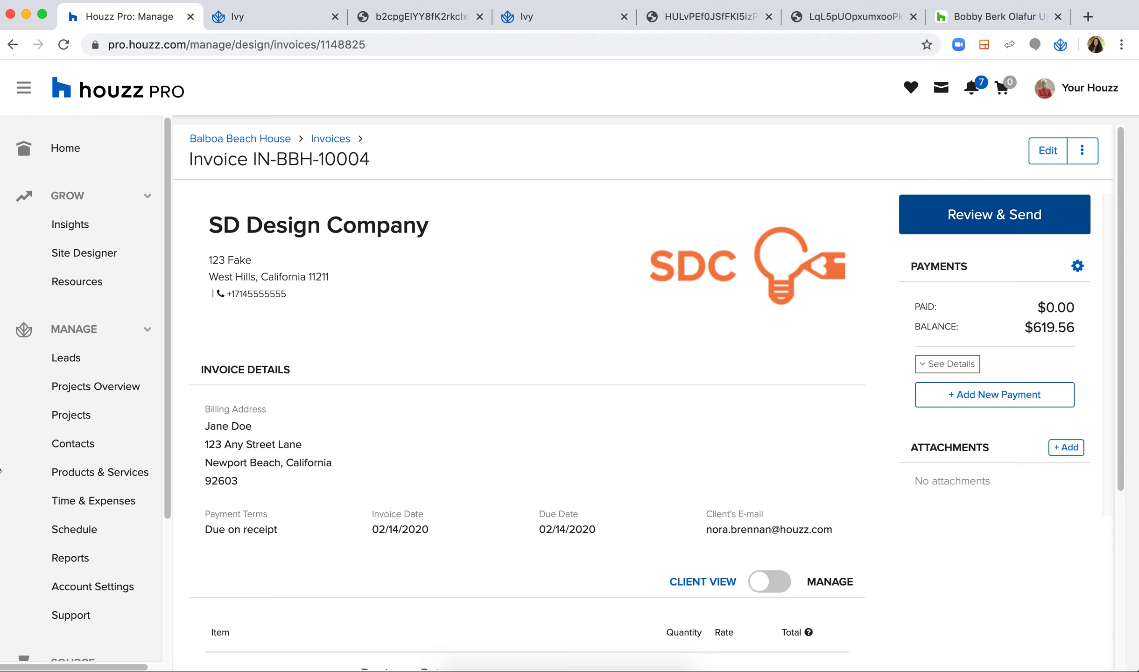
Open the Support article on how to create a proposal and look through its text, images and video
{"action": "left_click", "coordinate": [71, 617]}
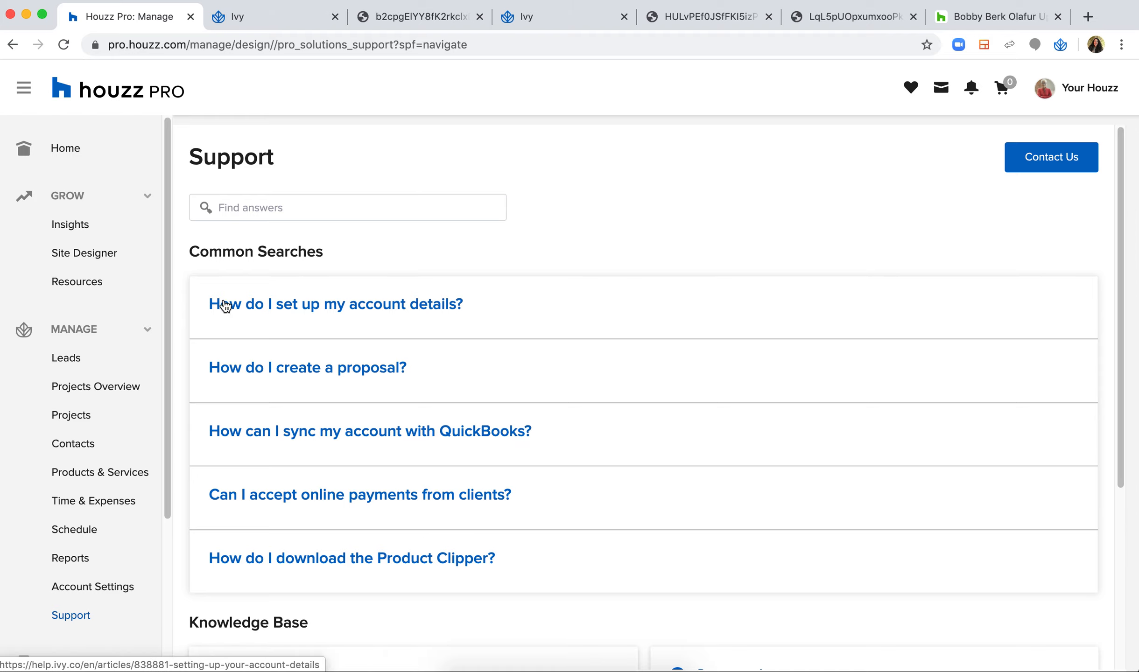
{"action": "left_click", "coordinate": [303, 370]}
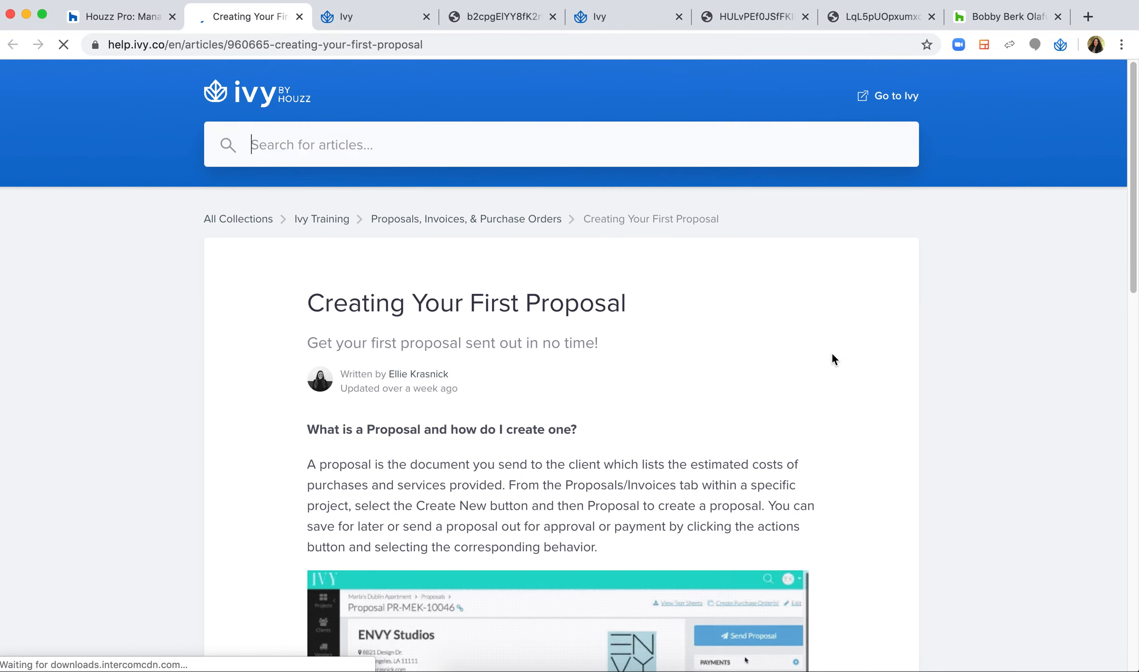
{"action": "scroll", "coordinate": [402, 440], "scroll_direction": "down", "scroll_amount": 10}
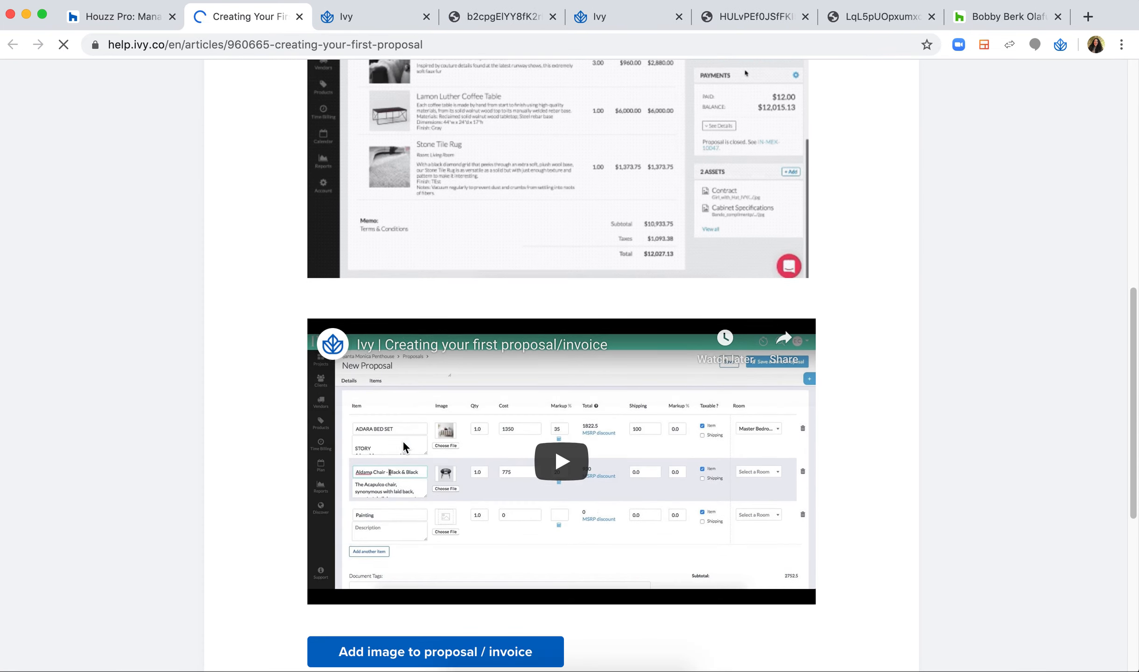
{"action": "scroll", "coordinate": [402, 441], "scroll_direction": "down", "scroll_amount": 5}
{"action": "scroll", "coordinate": [402, 441], "scroll_direction": "down", "scroll_amount": 2}
{"action": "scroll", "coordinate": [402, 440], "scroll_direction": "up", "scroll_amount": 17}
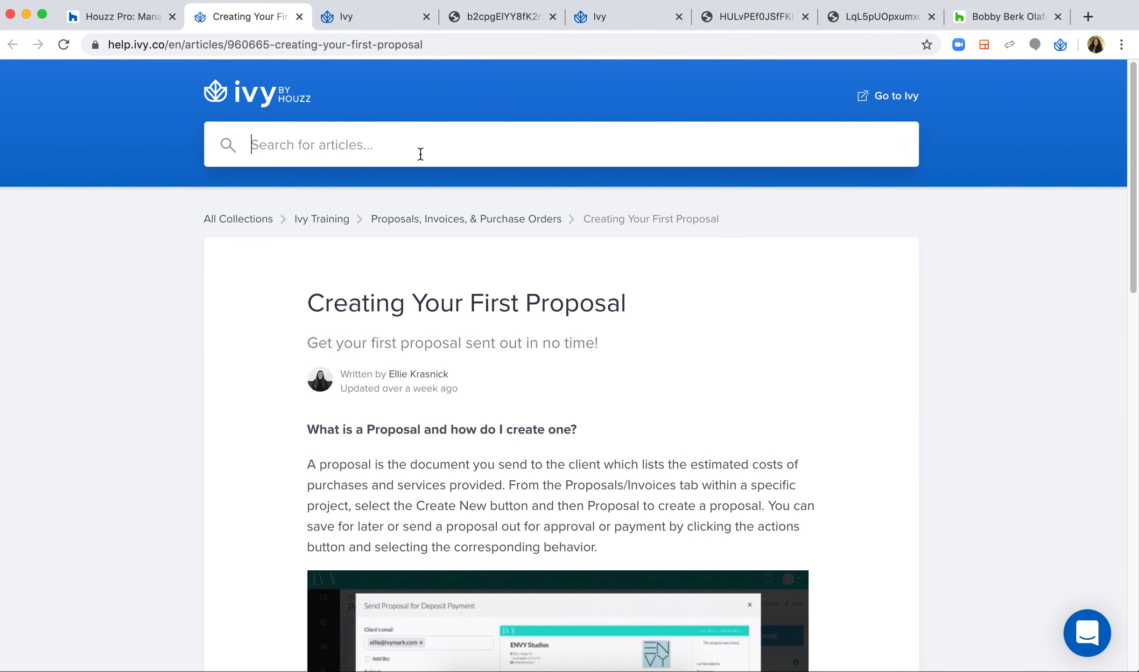
Search the Ivy help center for "webinar", browse the listed webinars, and return to the Houzz Pro Support page
{"action": "type", "text": "webinar"}
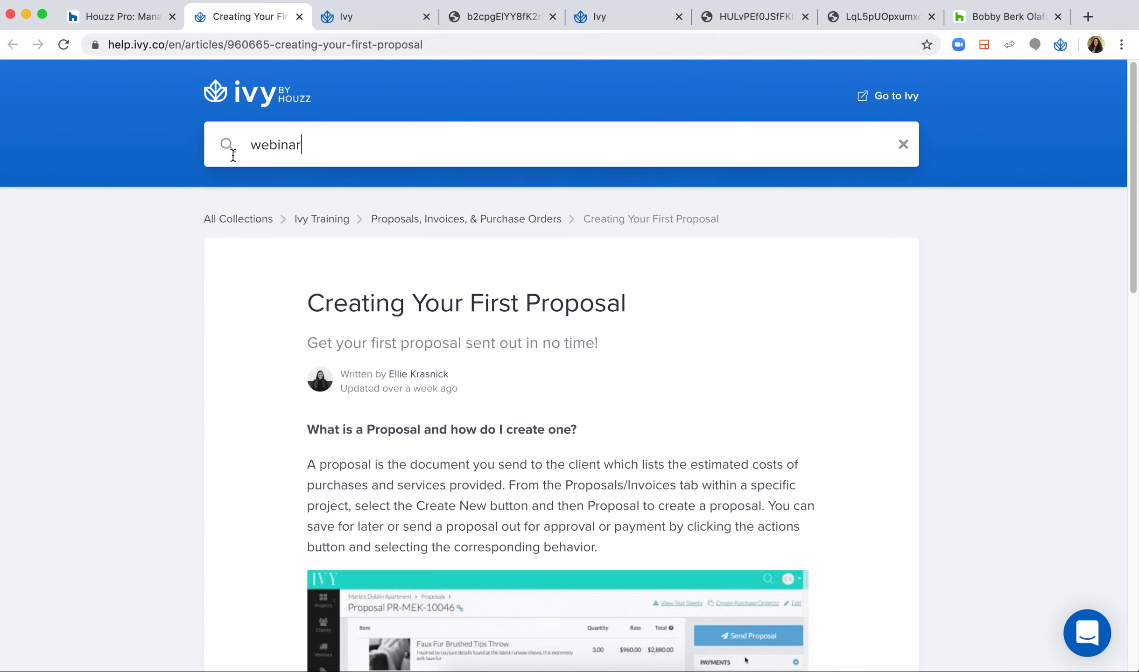
{"action": "key", "text": "Return"}
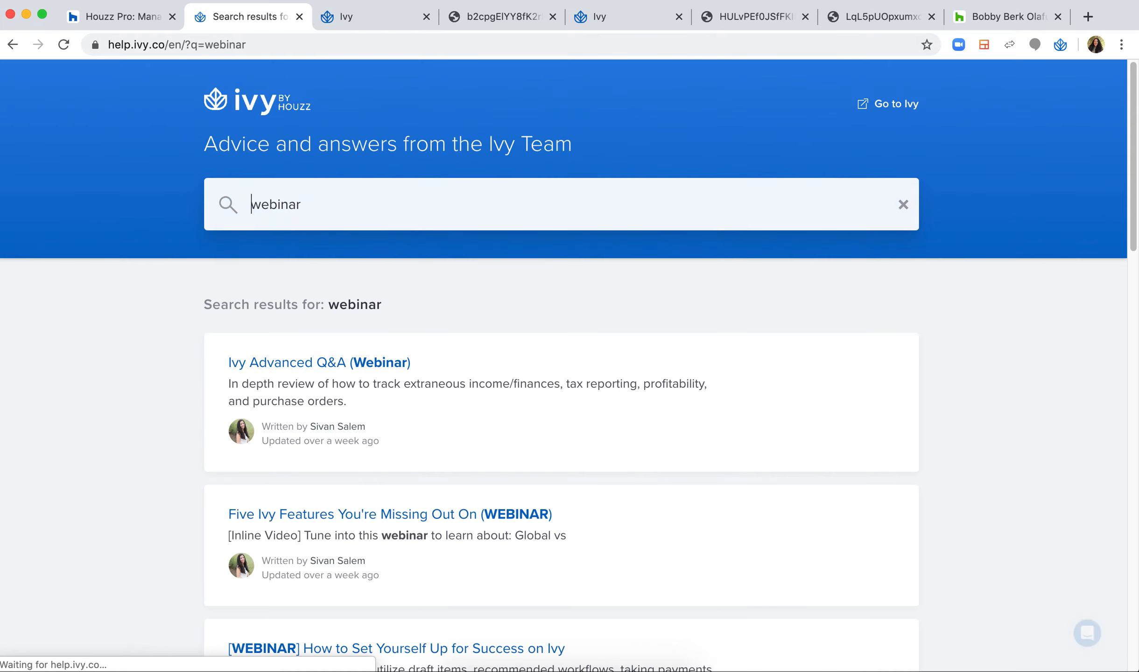
{"action": "scroll", "coordinate": [369, 378], "scroll_direction": "down", "scroll_amount": 5}
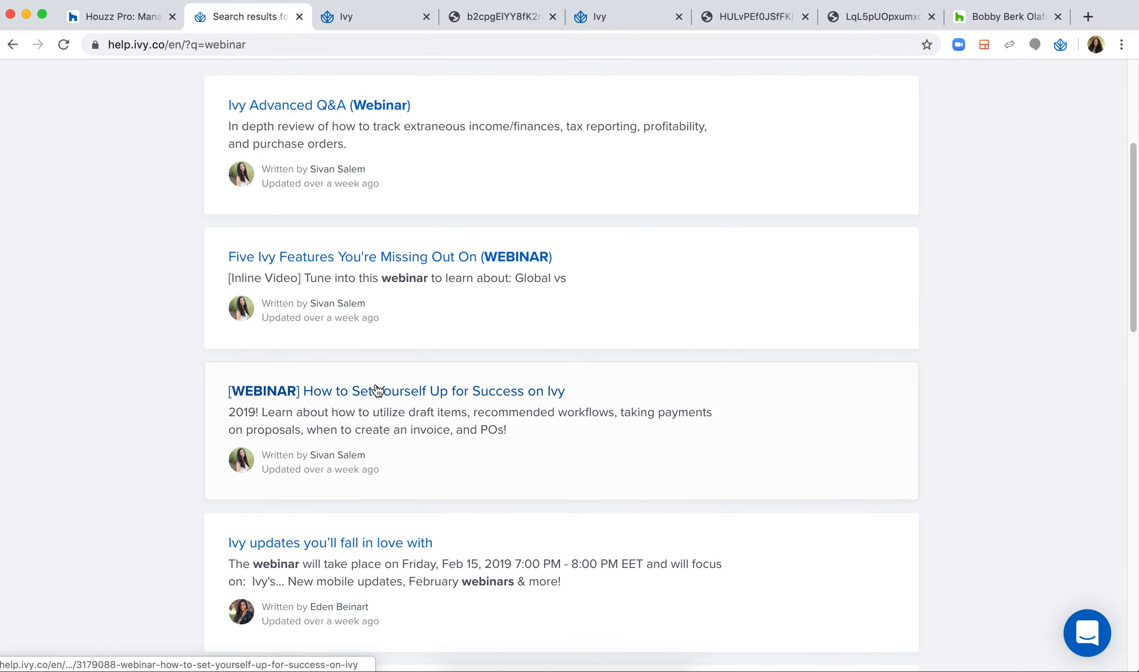
{"action": "scroll", "coordinate": [379, 391], "scroll_direction": "down", "scroll_amount": 4}
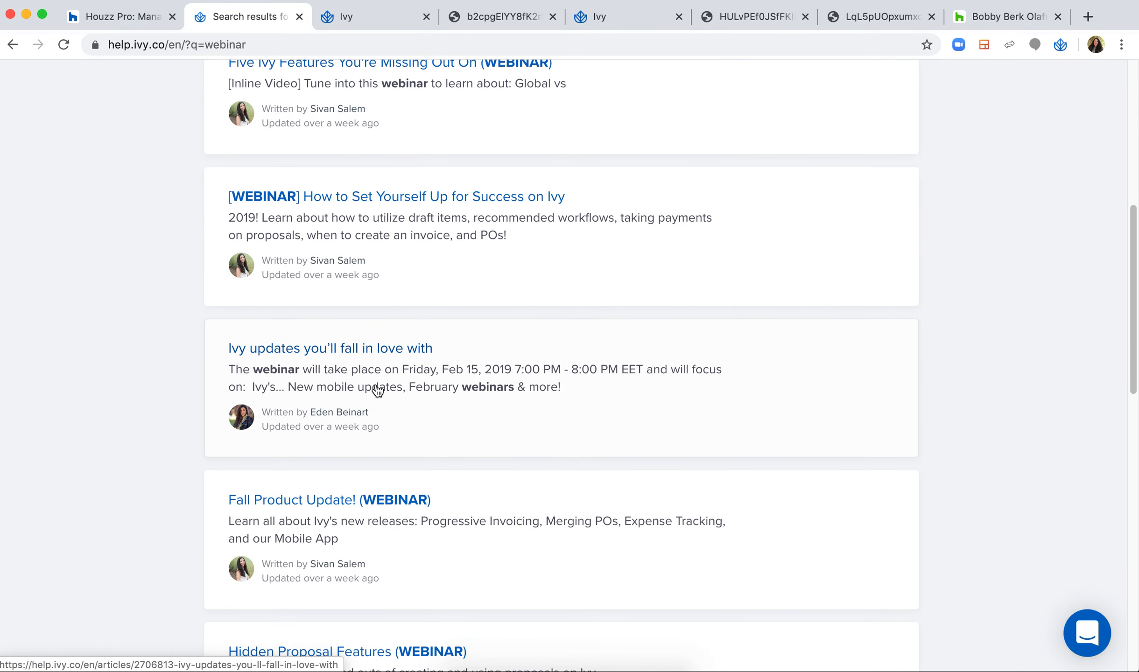
{"action": "scroll", "coordinate": [361, 427], "scroll_direction": "down", "scroll_amount": 5}
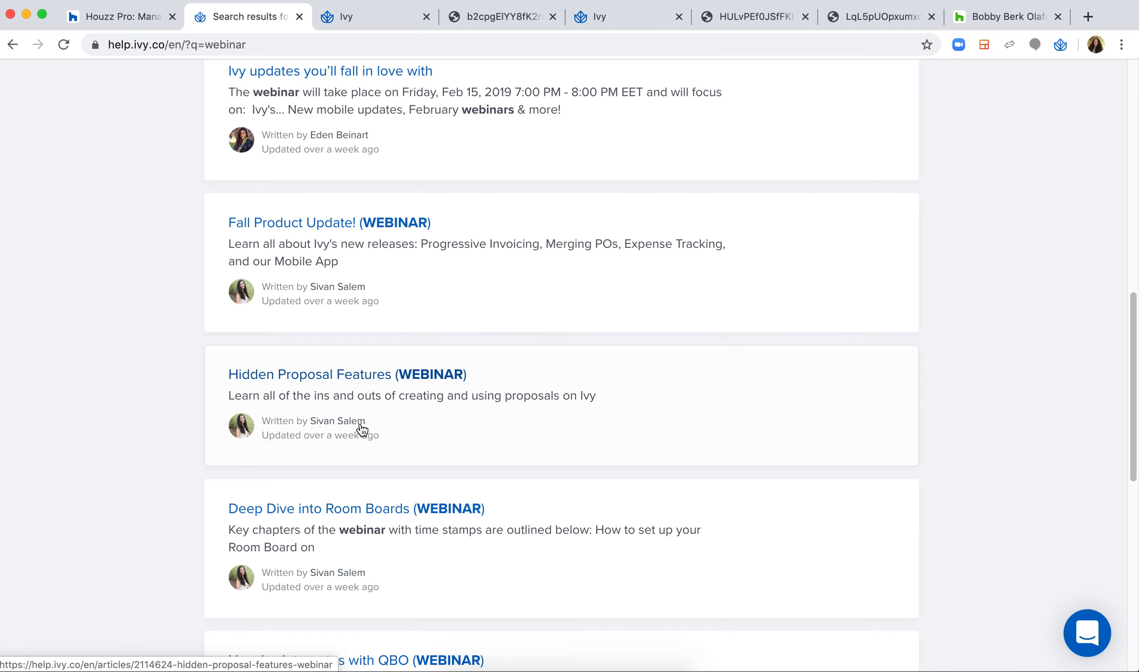
{"action": "scroll", "coordinate": [362, 428], "scroll_direction": "down", "scroll_amount": 3}
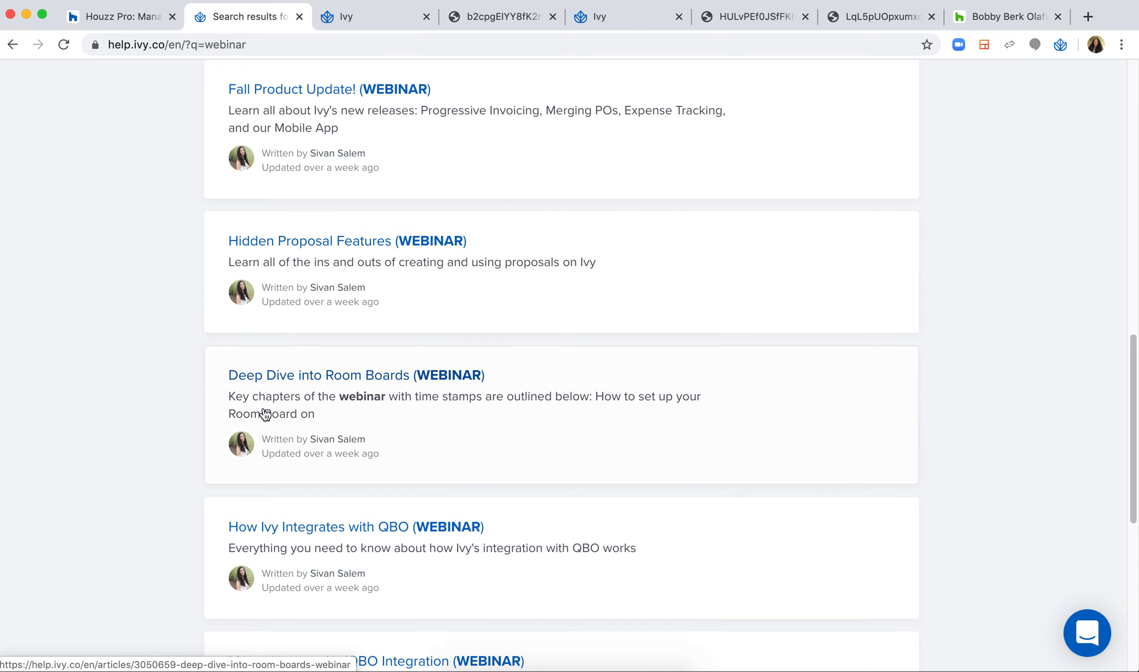
{"action": "scroll", "coordinate": [243, 522], "scroll_direction": "down", "scroll_amount": 3}
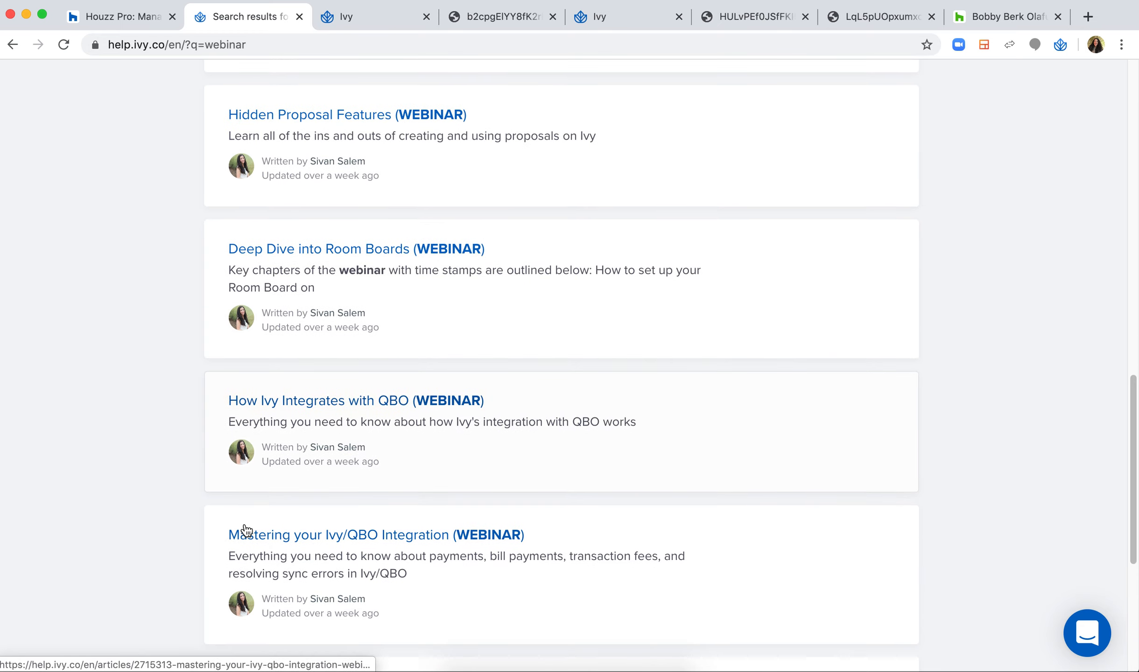
{"action": "scroll", "coordinate": [294, 504], "scroll_direction": "down", "scroll_amount": 5}
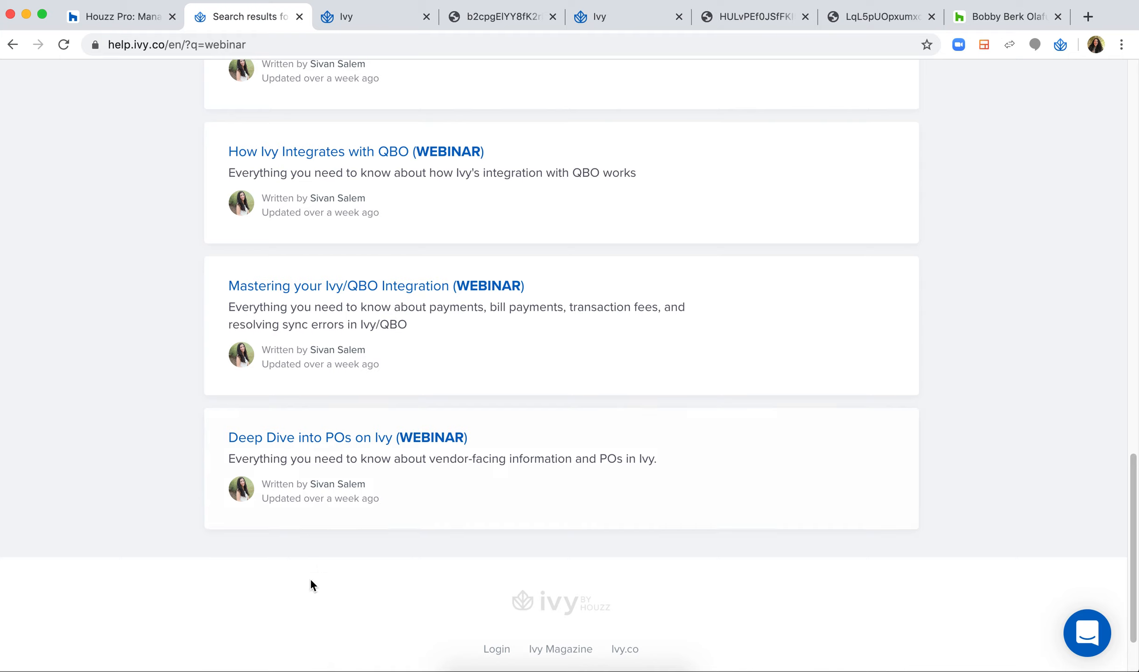
{"action": "scroll", "coordinate": [296, 556], "scroll_direction": "up", "scroll_amount": 20}
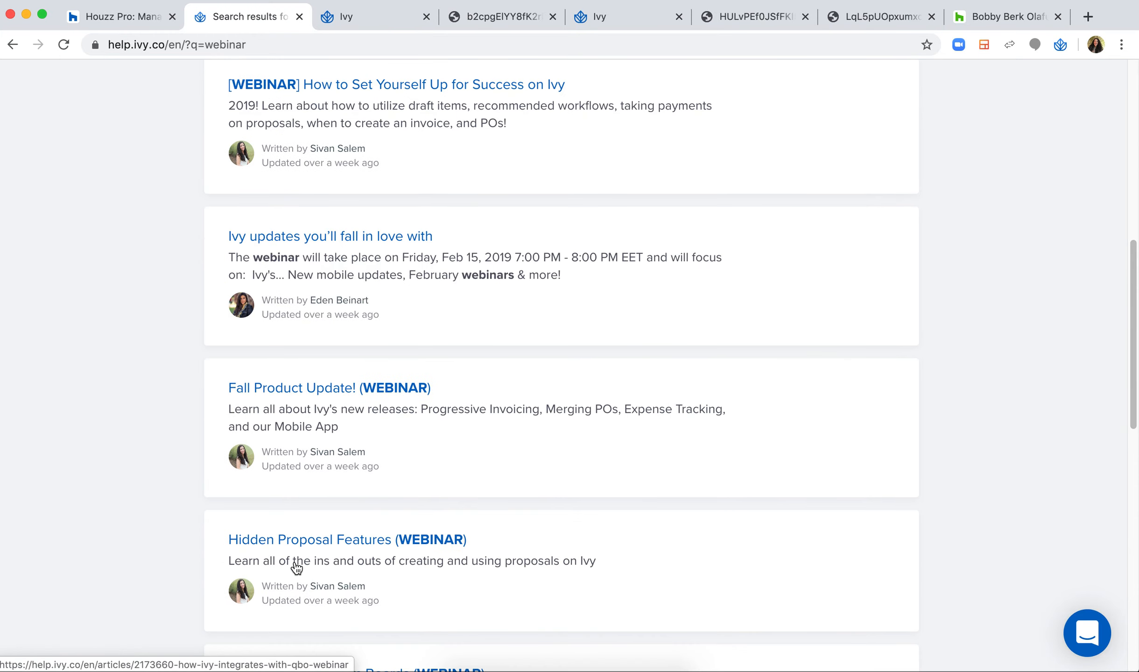
{"action": "scroll", "coordinate": [296, 569], "scroll_direction": "up", "scroll_amount": 5}
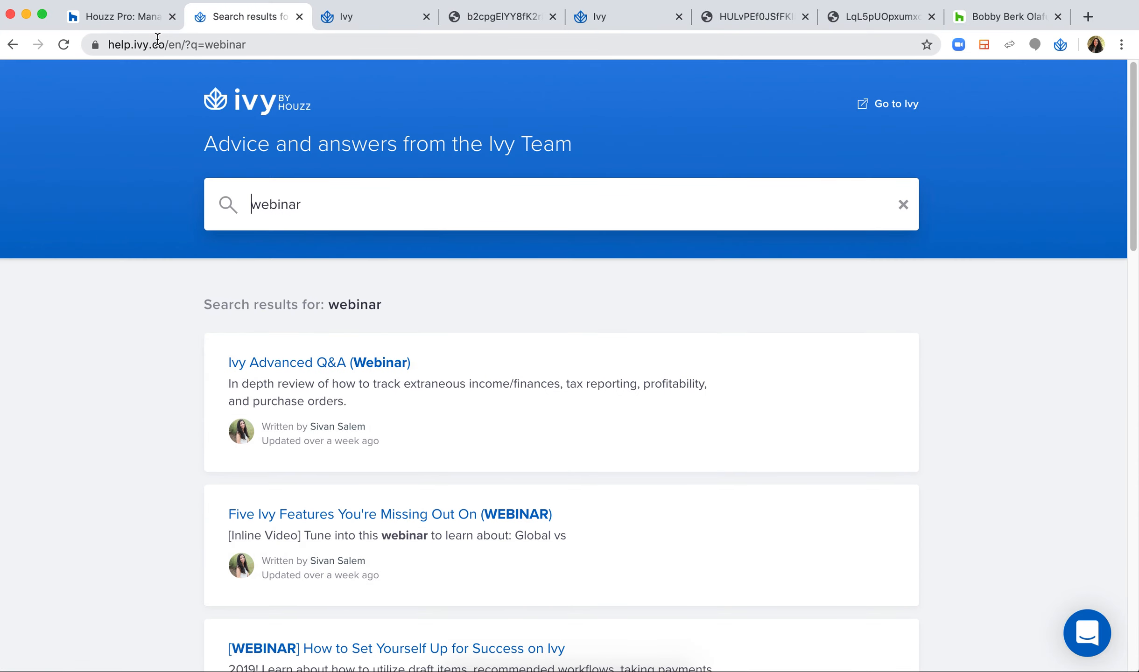
{"action": "left_click", "coordinate": [118, 24]}
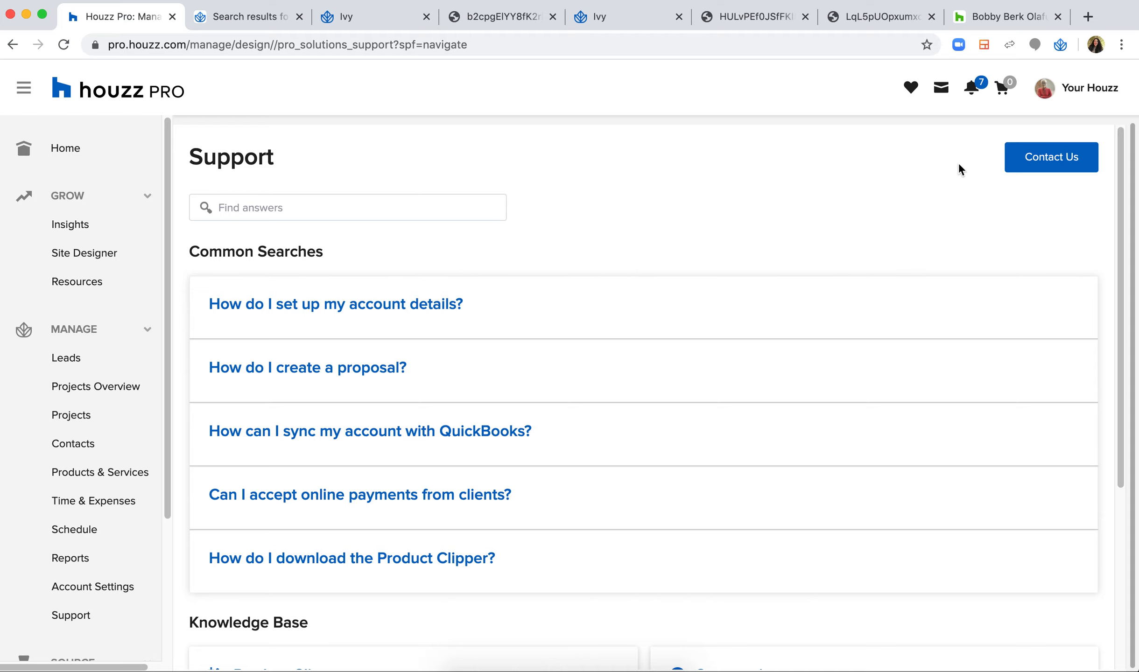